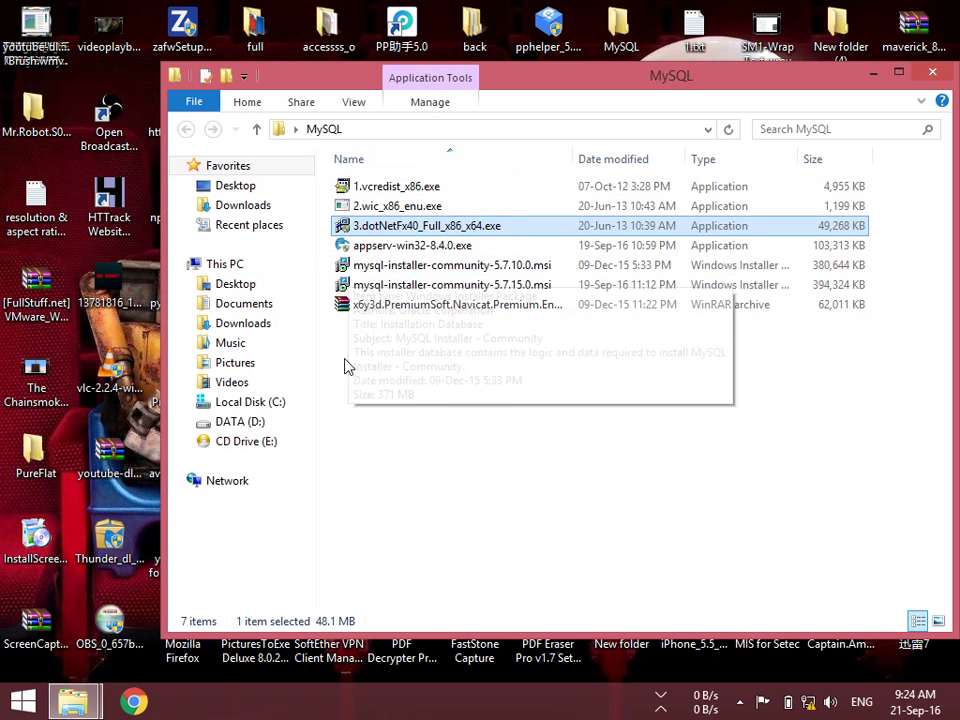
Run mysql-installer-community-5.7.15.0.msi from the MySQL folder to launch MySQL Installer
{"action": "left_click", "coordinate": [452, 268]}
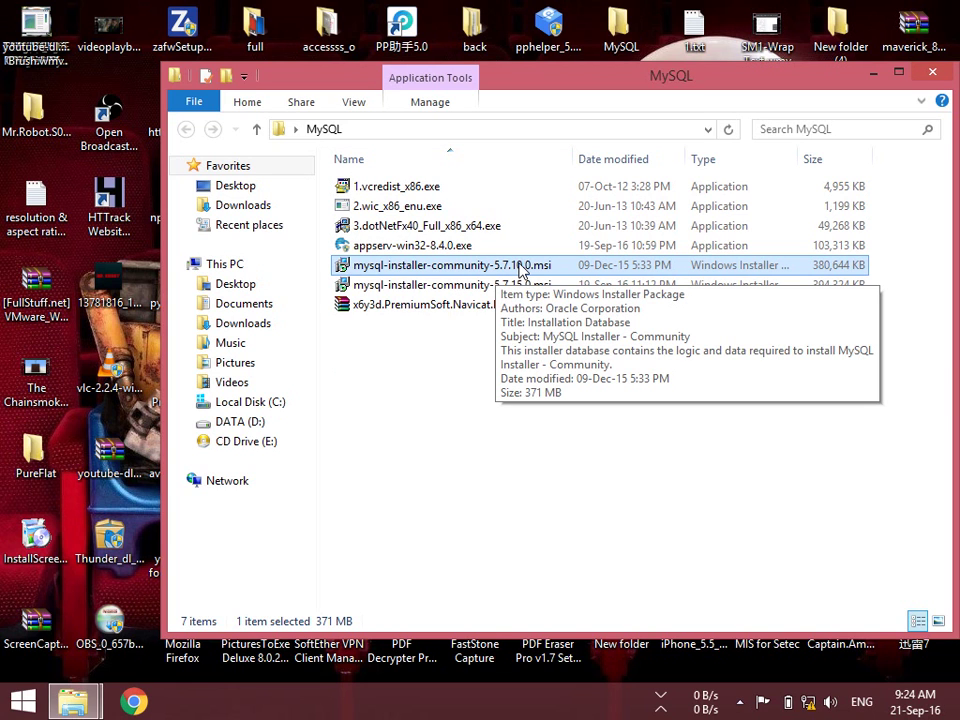
{"action": "left_click", "coordinate": [435, 284]}
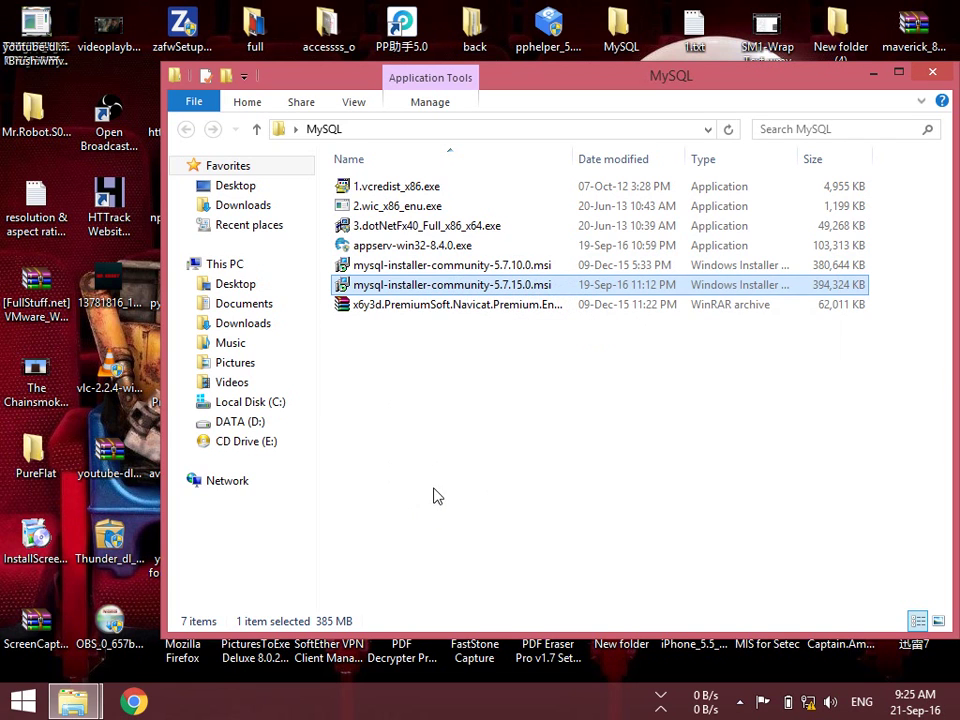
{"action": "left_click", "coordinate": [387, 306]}
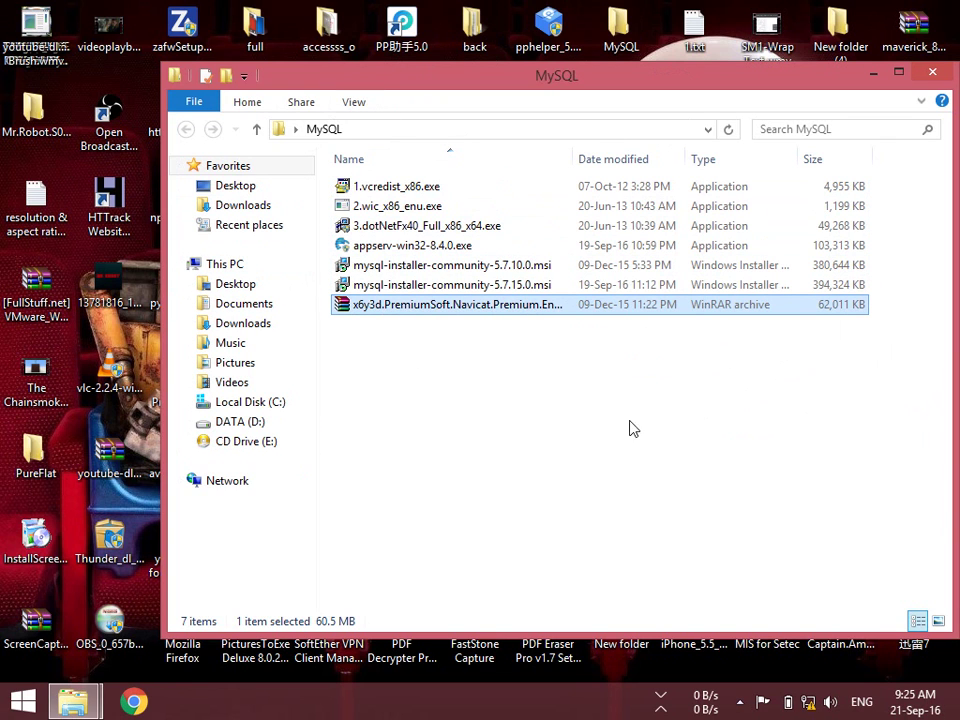
{"action": "left_click", "coordinate": [515, 287]}
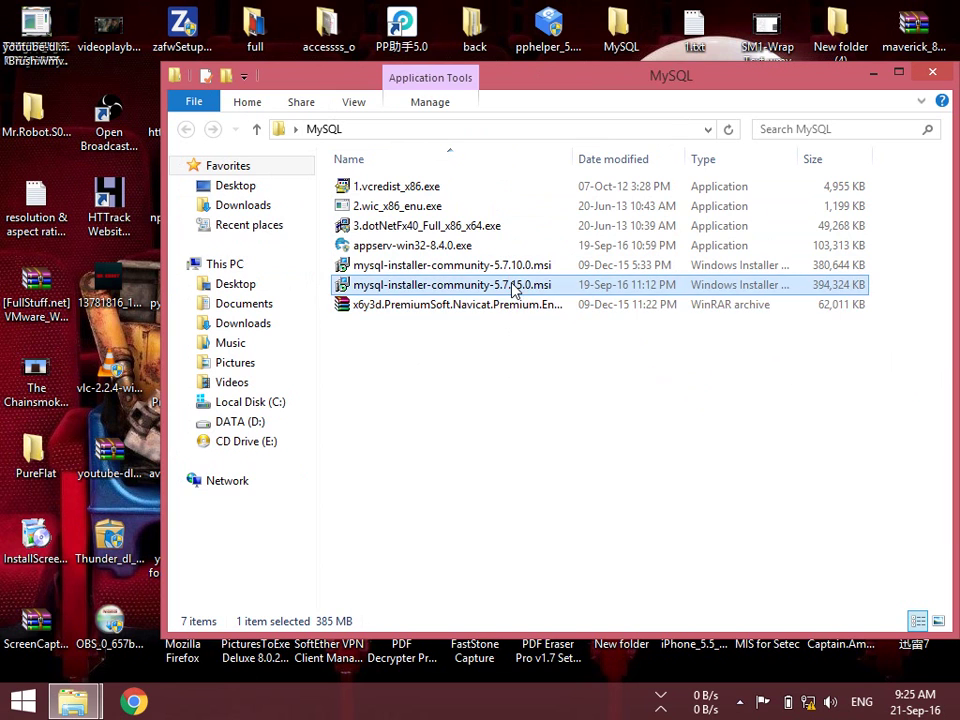
{"action": "mouse_move", "coordinate": [403, 287]}
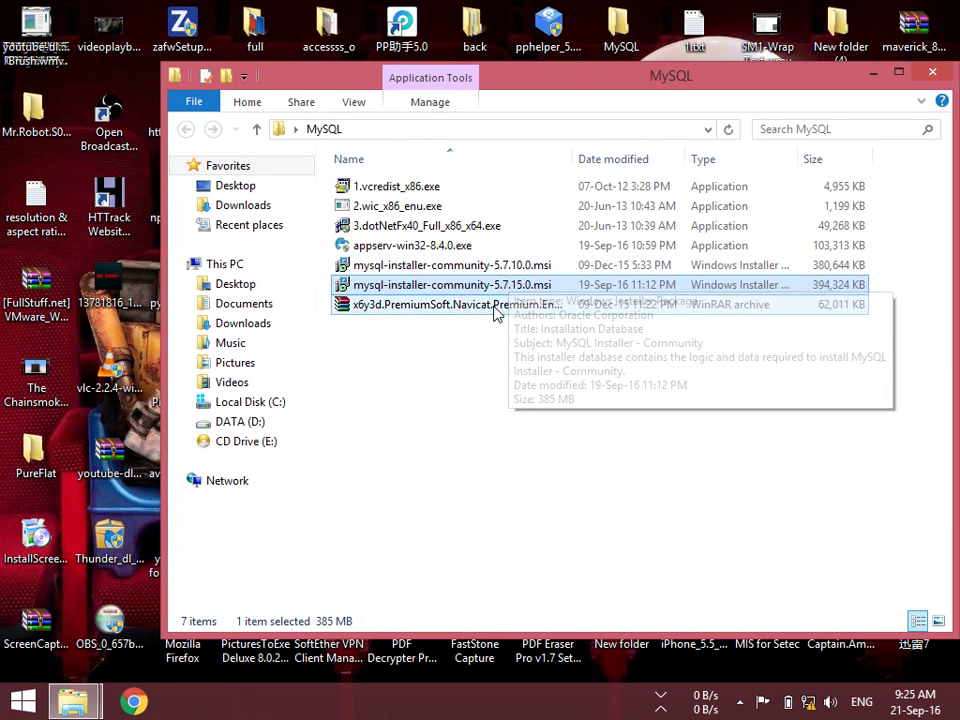
{"action": "mouse_move", "coordinate": [495, 313]}
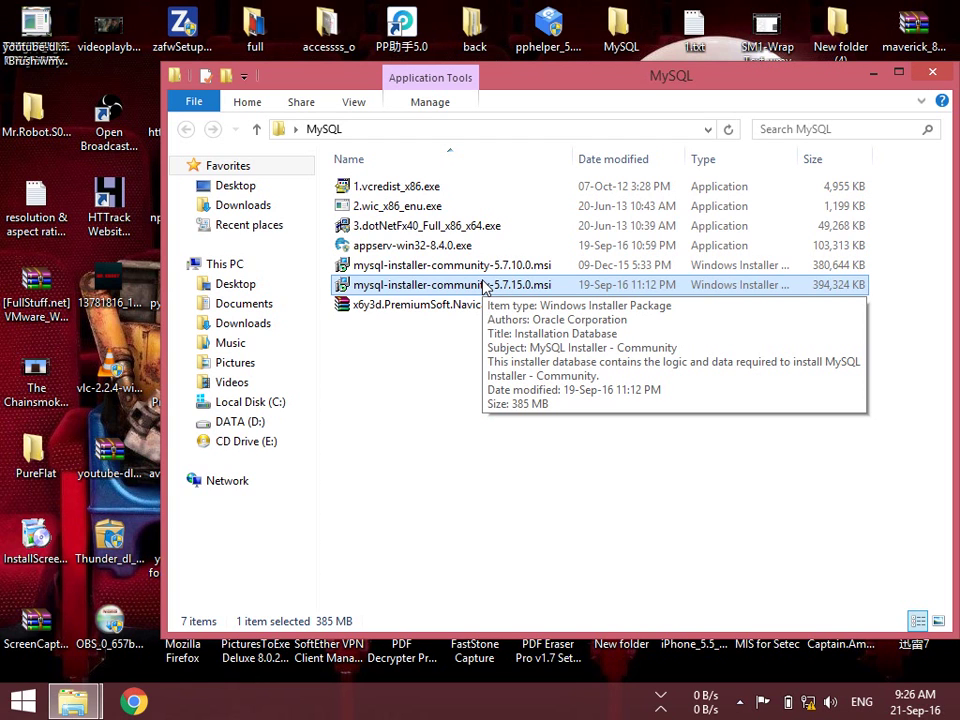
{"action": "double_click", "coordinate": [368, 286]}
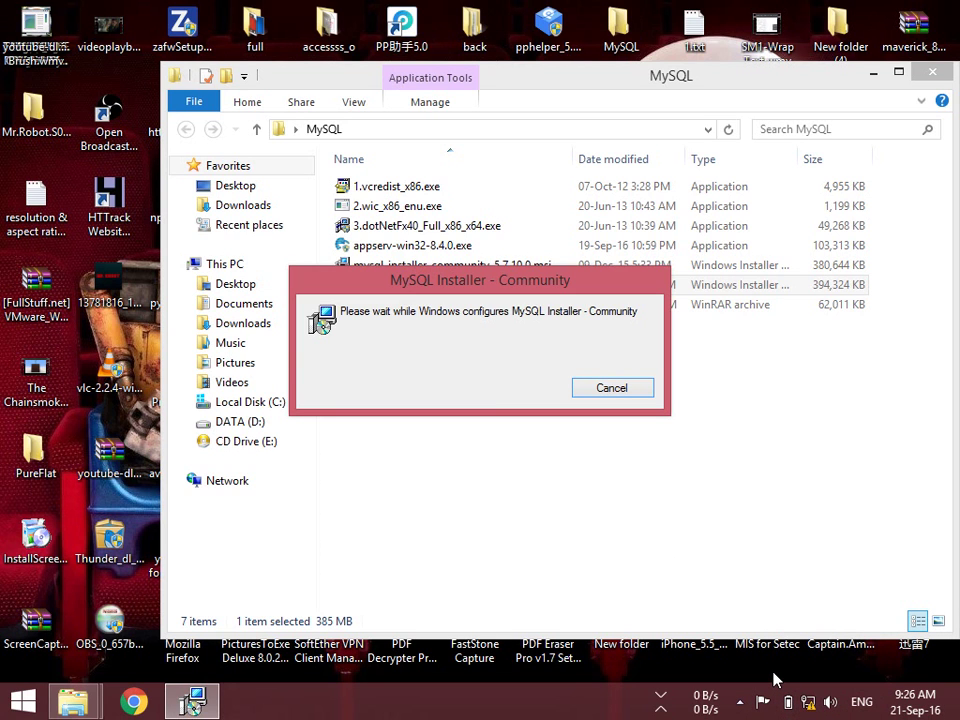
Set the Windows power plan to High performance from the battery icon and close Power Options
{"action": "right_click", "coordinate": [789, 702]}
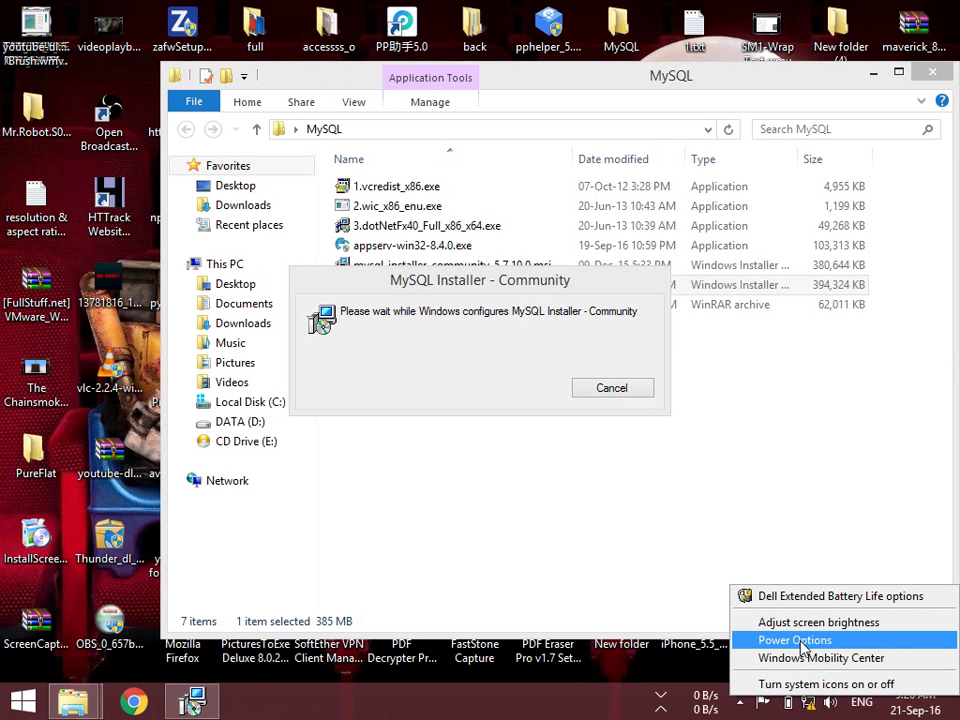
{"action": "left_click", "coordinate": [795, 640]}
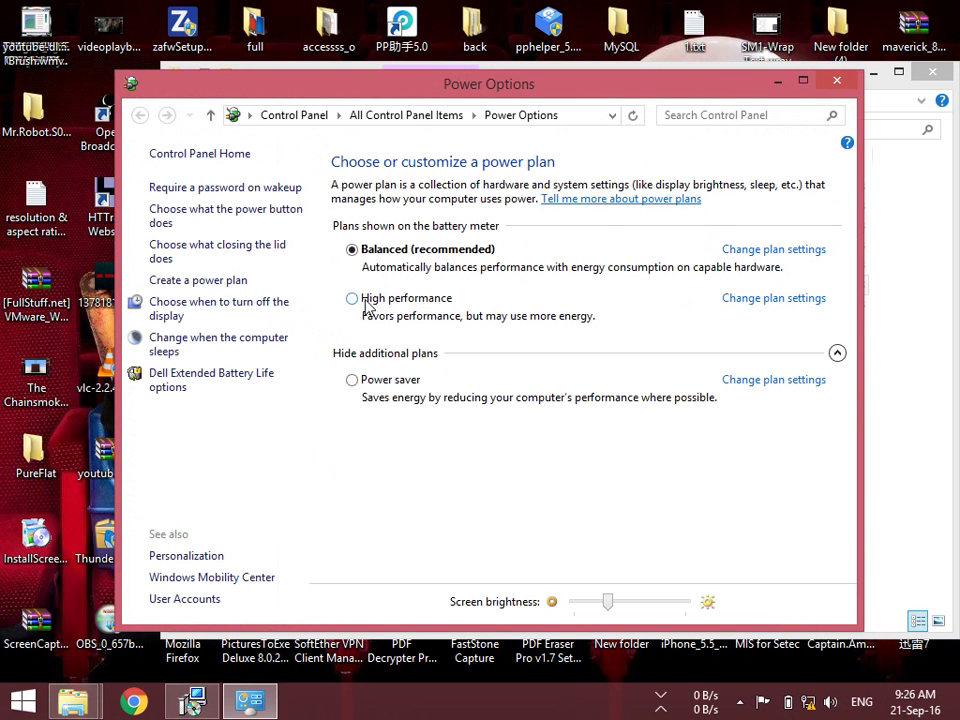
{"action": "left_click", "coordinate": [355, 302]}
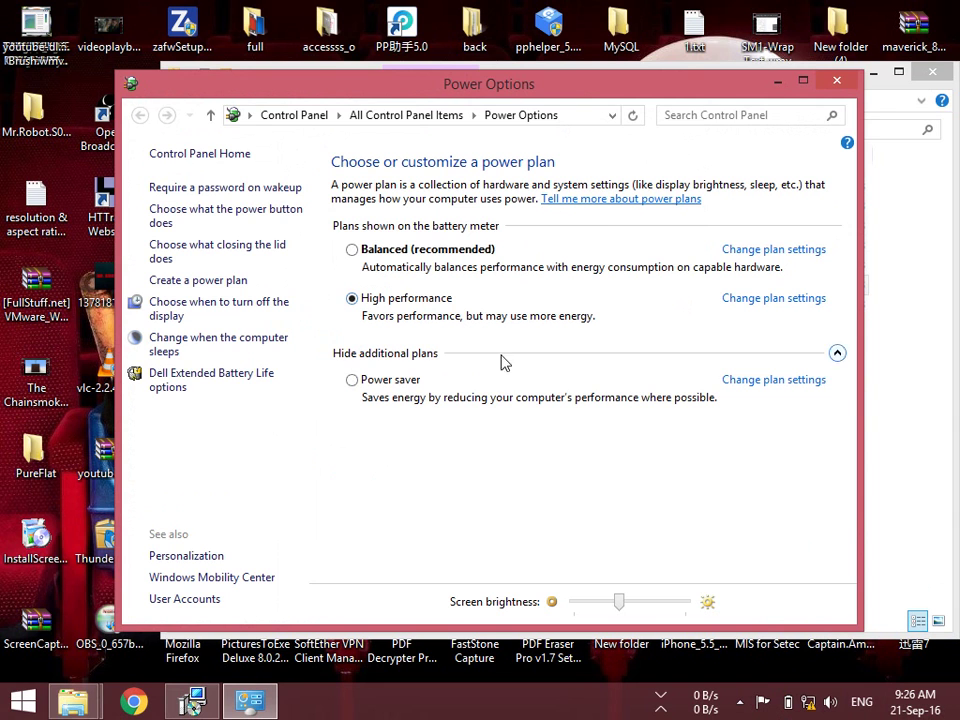
{"action": "left_click", "coordinate": [831, 87]}
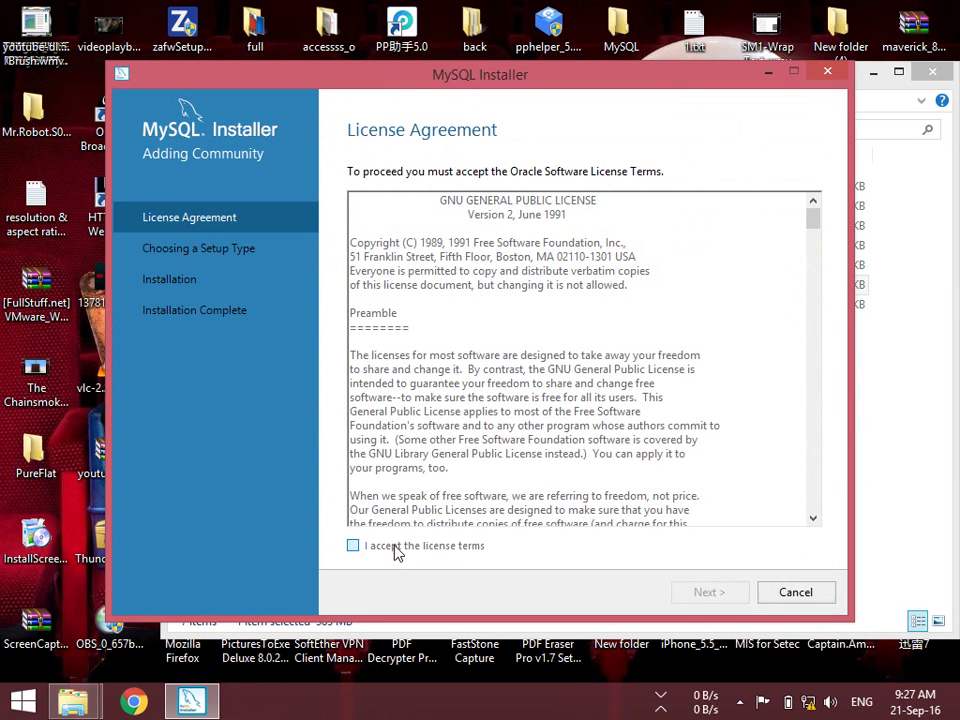
Accept the MySQL license terms and continue to the setup type page
{"action": "left_click", "coordinate": [395, 546]}
{"action": "left_click", "coordinate": [703, 592]}
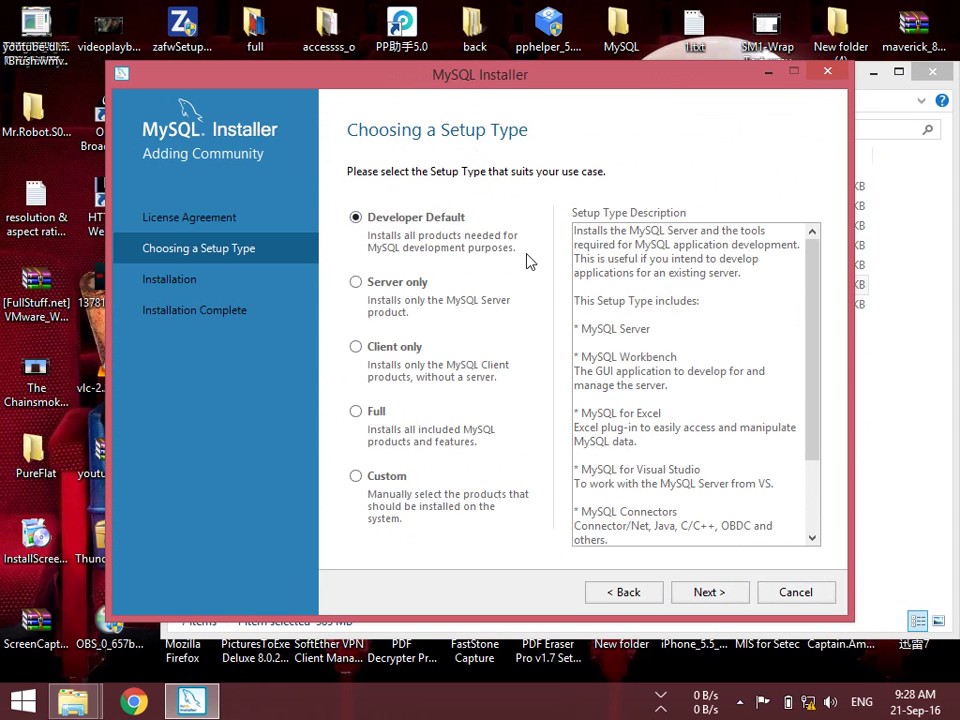
After reviewing the requirements check, choose the Custom setup type and proceed to product selection
{"action": "left_click", "coordinate": [702, 593]}
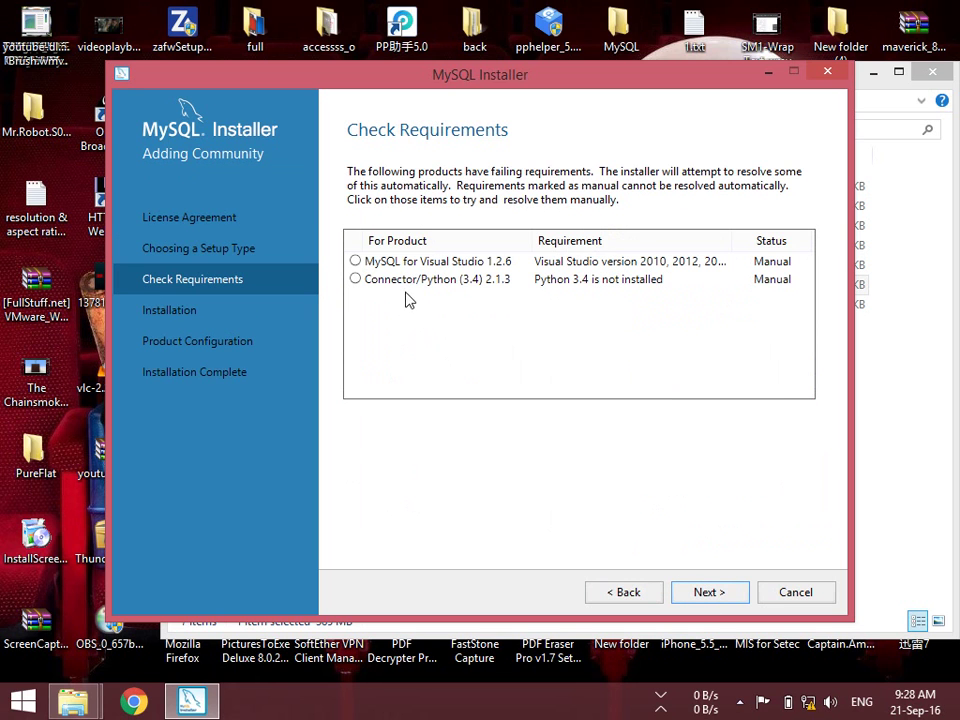
{"action": "left_click", "coordinate": [386, 264]}
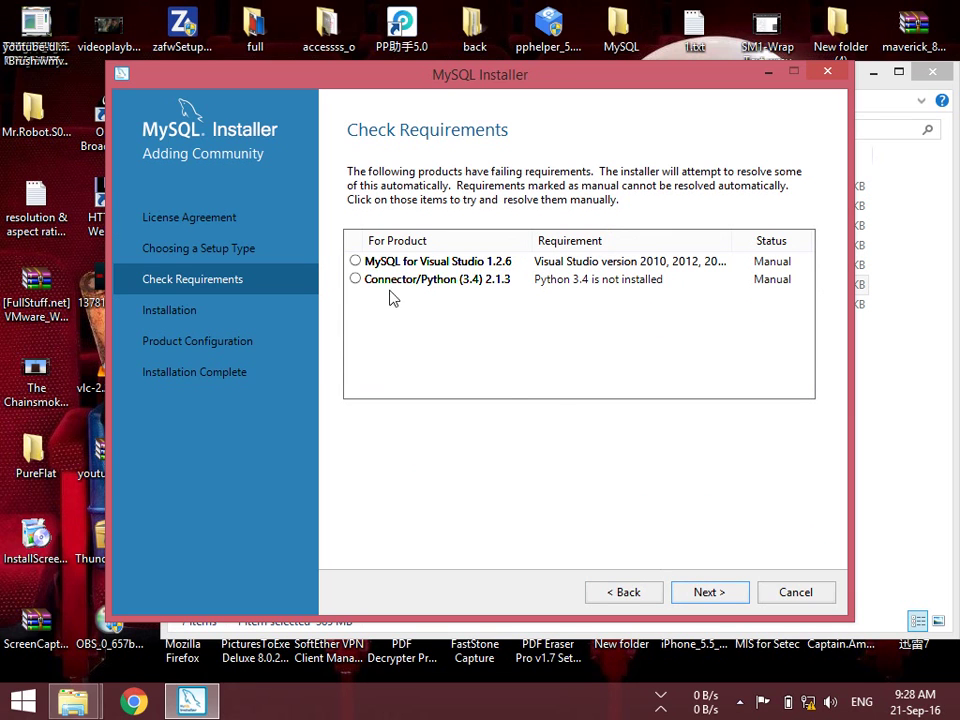
{"action": "left_click", "coordinate": [634, 600]}
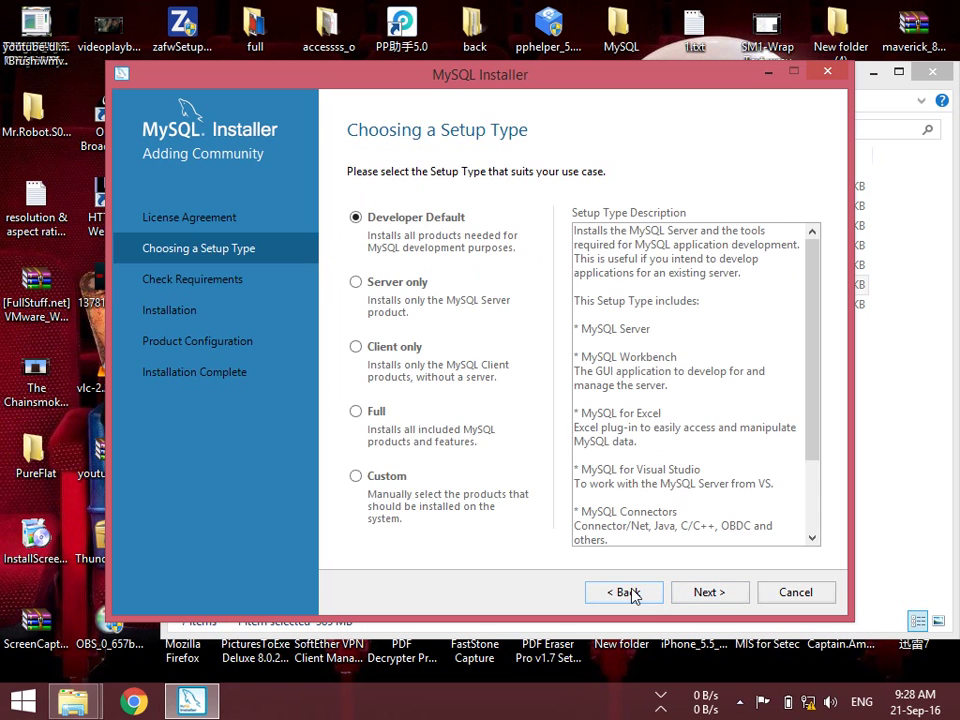
{"action": "left_click", "coordinate": [400, 484]}
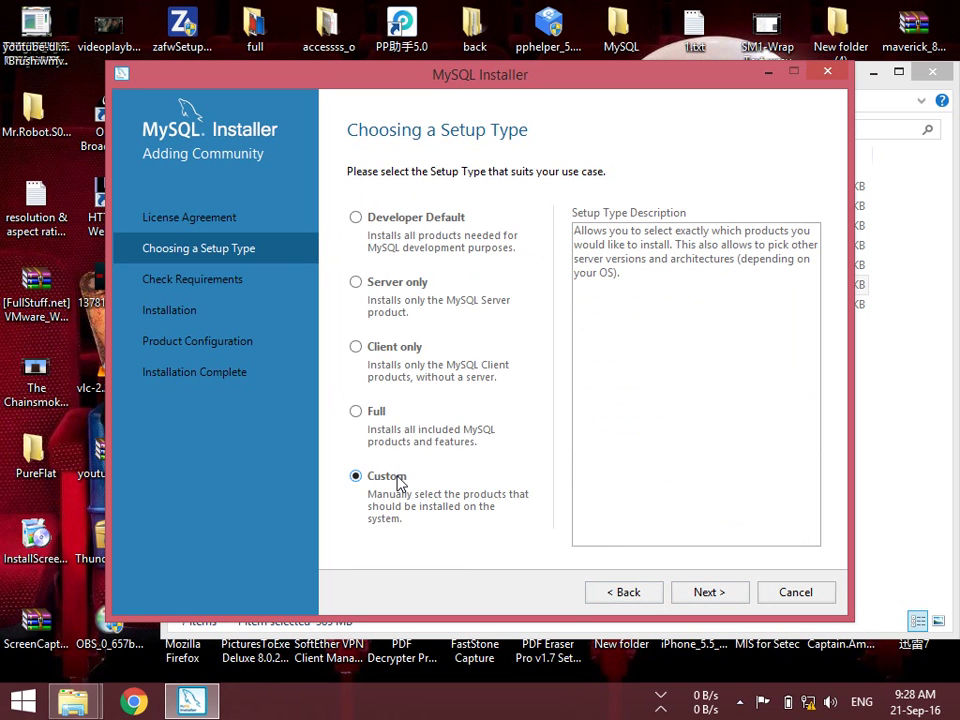
{"action": "left_click", "coordinate": [707, 592]}
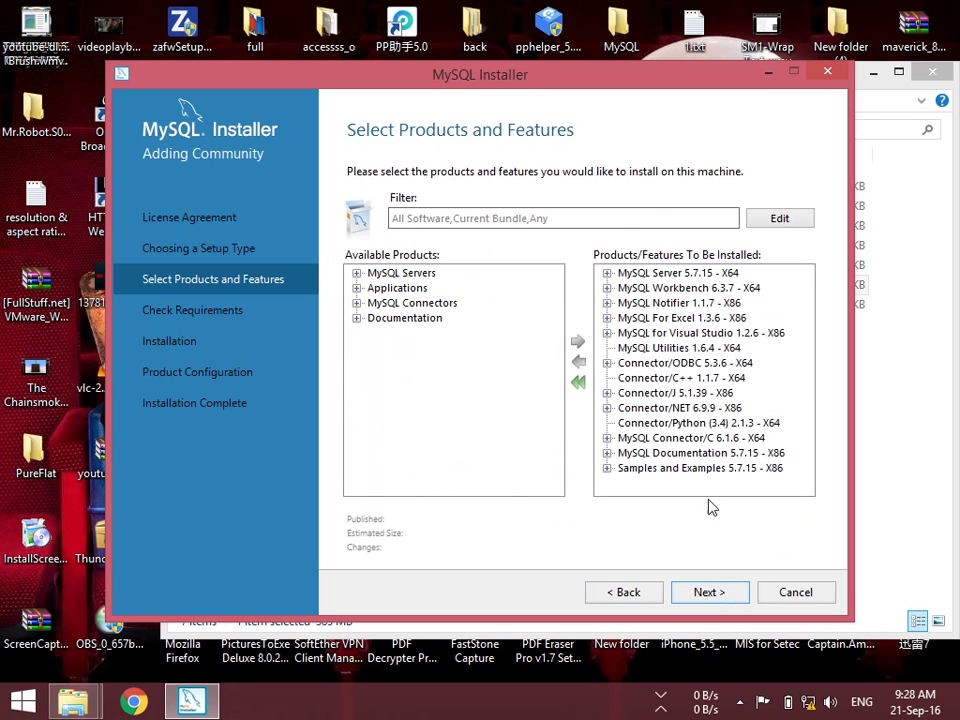
Clear the install list and add MySQL Server 5.7.15 - X64 to it
{"action": "left_click", "coordinate": [578, 382]}
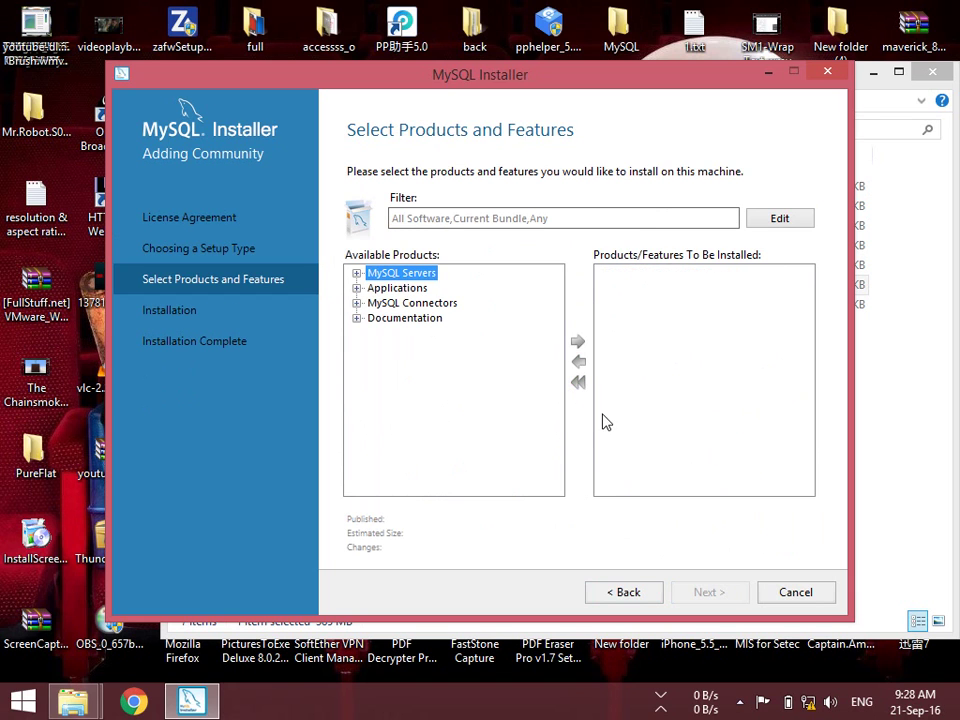
{"action": "left_click", "coordinate": [356, 273]}
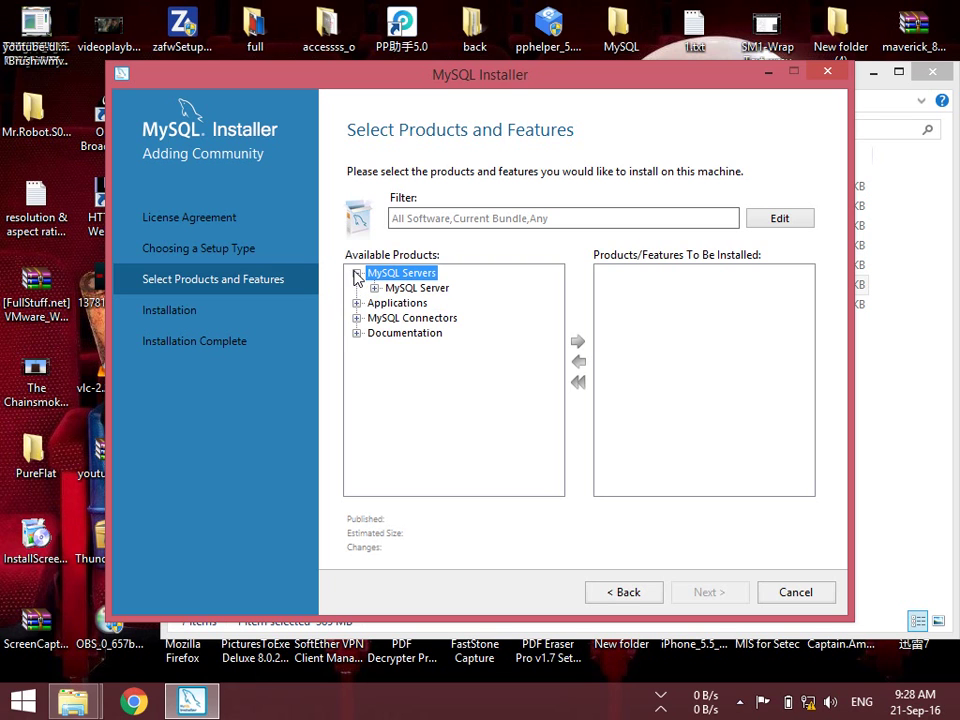
{"action": "left_click", "coordinate": [375, 288]}
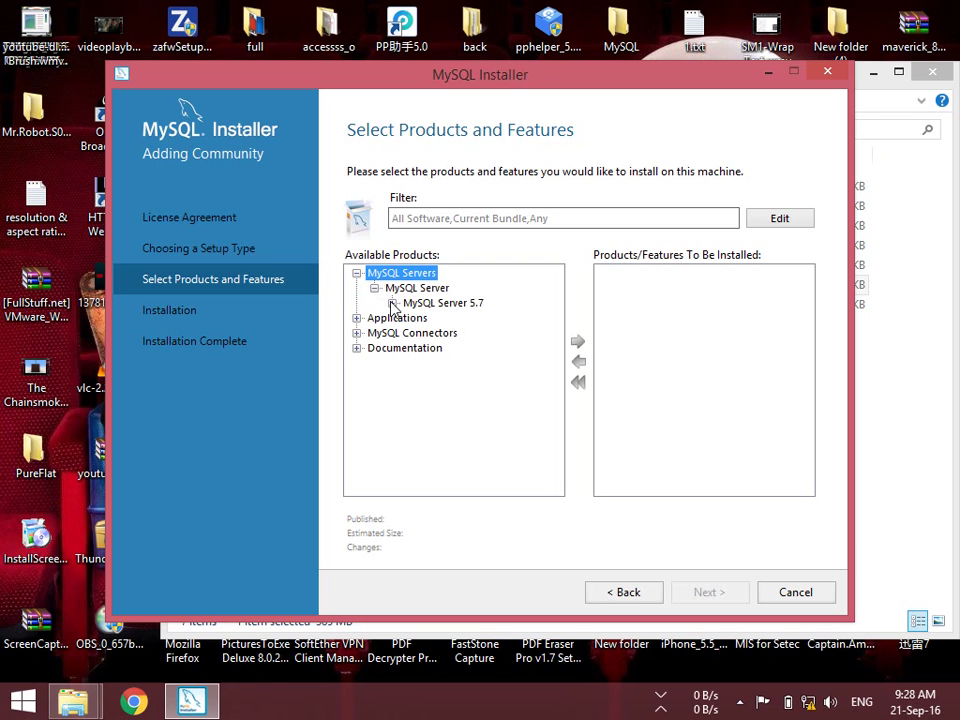
{"action": "left_click", "coordinate": [393, 303]}
{"action": "left_click", "coordinate": [505, 317]}
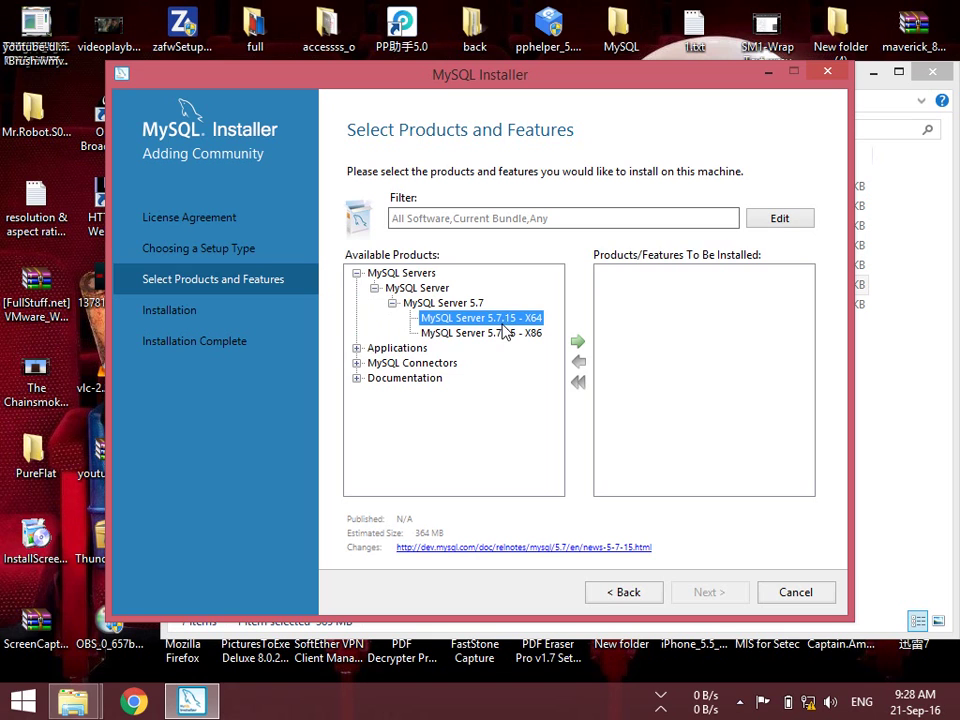
{"action": "left_click", "coordinate": [493, 334]}
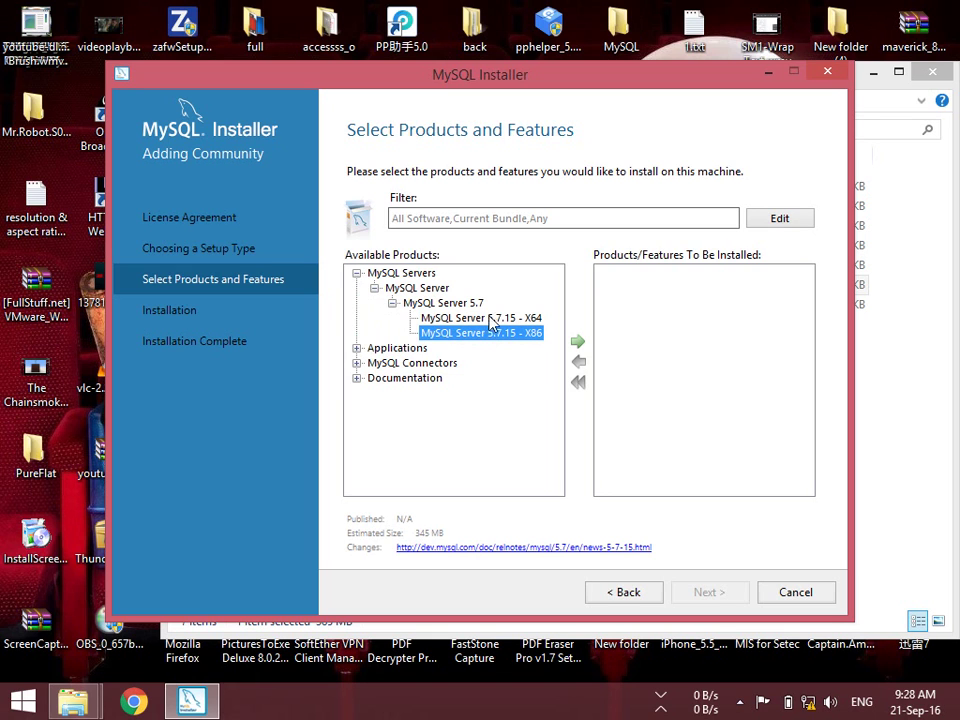
{"action": "left_click", "coordinate": [492, 320]}
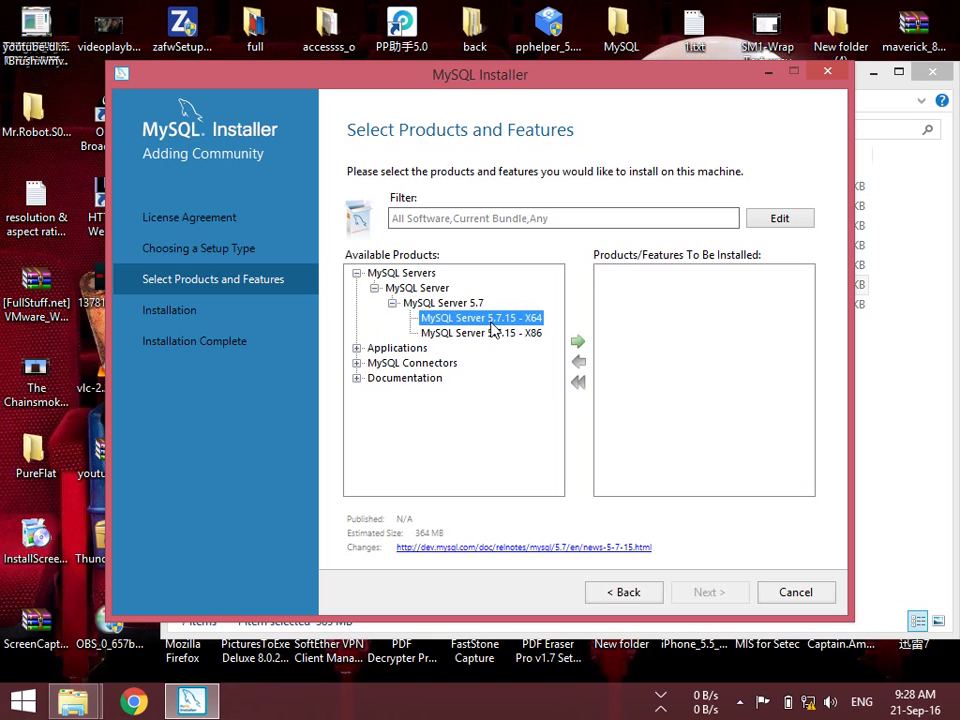
{"action": "left_click", "coordinate": [578, 342]}
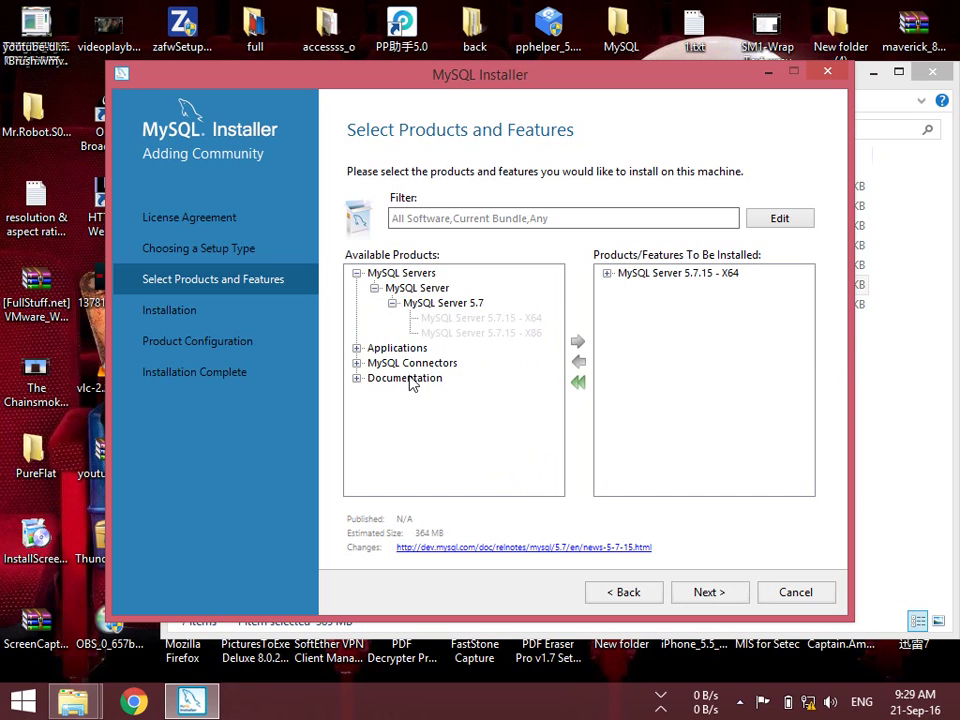
Add MySQL Workbench 6.3.7 - X64 to the products to install
{"action": "left_click", "coordinate": [357, 348]}
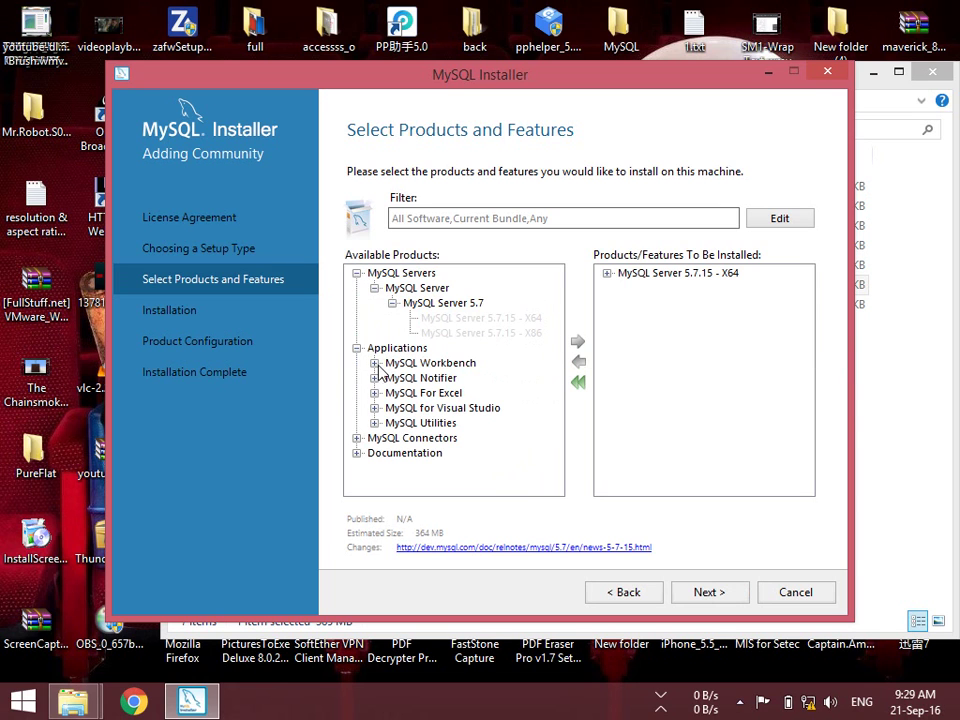
{"action": "left_click", "coordinate": [375, 363]}
{"action": "left_click", "coordinate": [392, 378]}
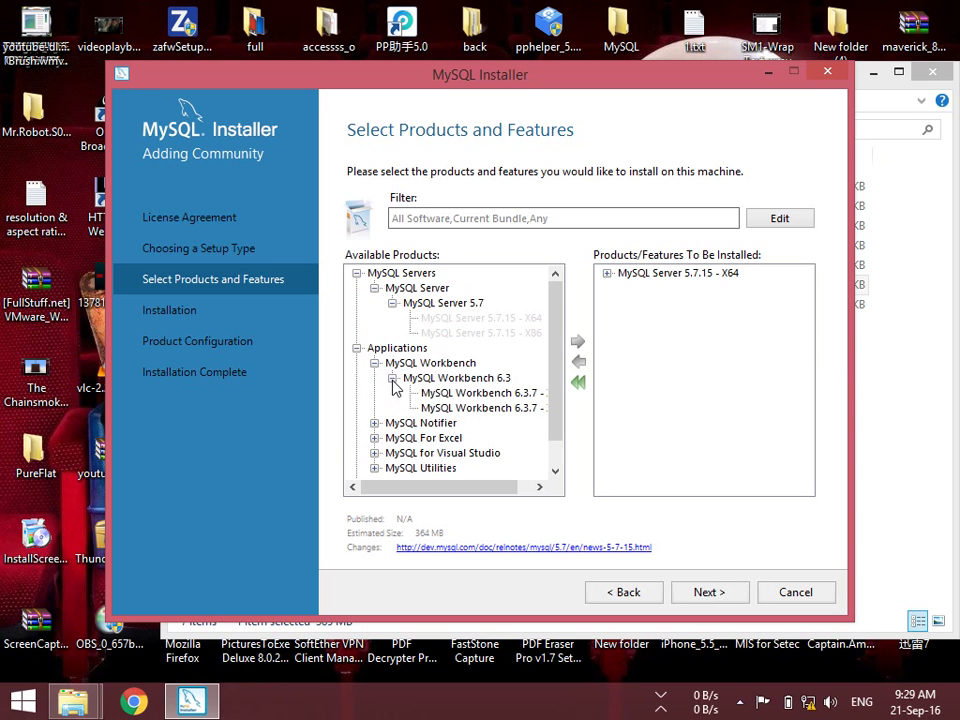
{"action": "left_click", "coordinate": [440, 393]}
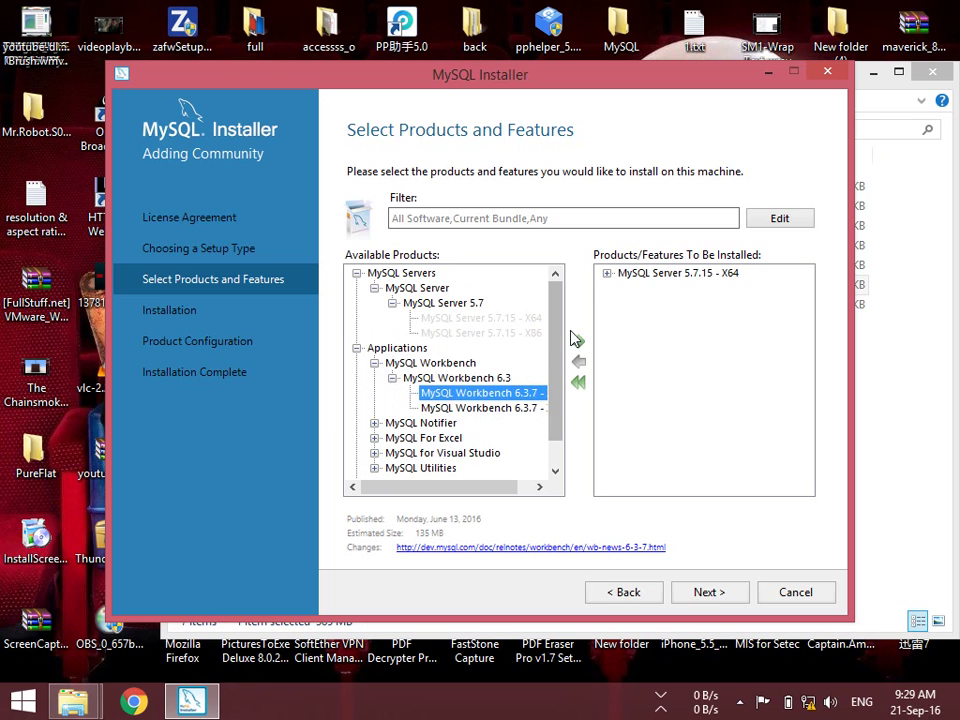
{"action": "left_click", "coordinate": [577, 346]}
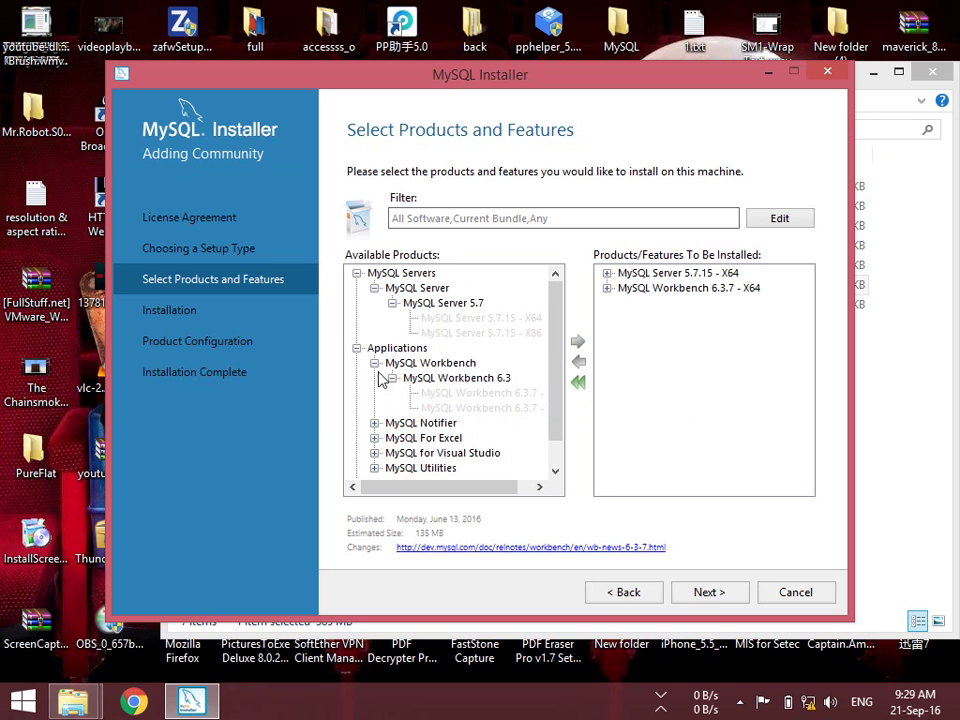
{"action": "left_click", "coordinate": [357, 348]}
{"action": "left_click", "coordinate": [356, 363]}
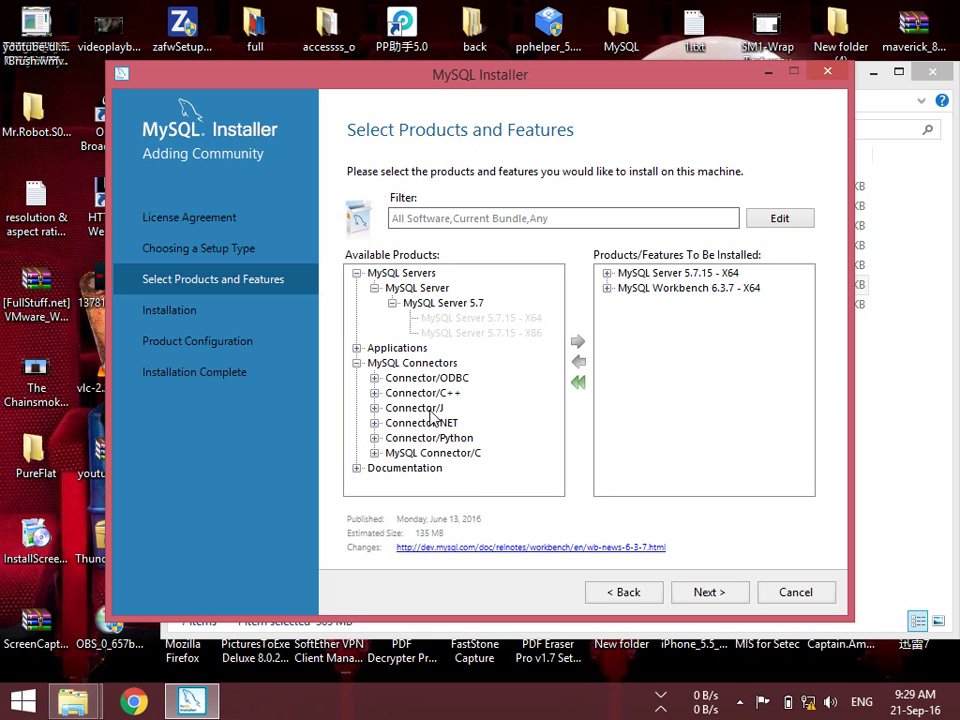
Add Connector/ODBC 5.3.6 X64 and Connector/C++ 1.1.7 X64 to the install list
{"action": "left_click", "coordinate": [395, 363]}
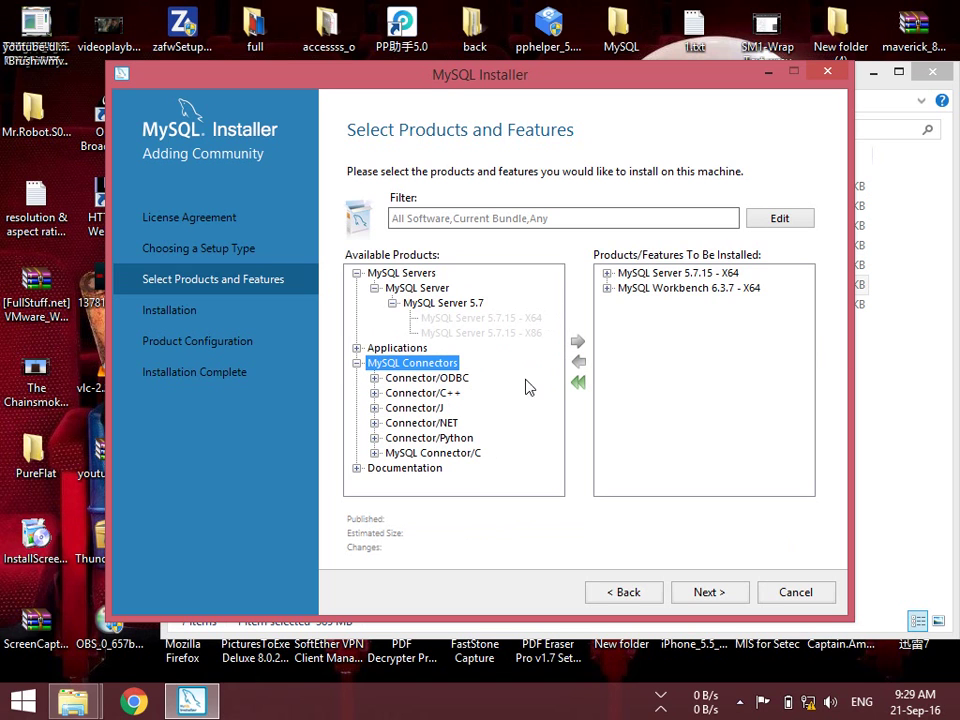
{"action": "left_click", "coordinate": [374, 378]}
{"action": "left_click", "coordinate": [427, 393]}
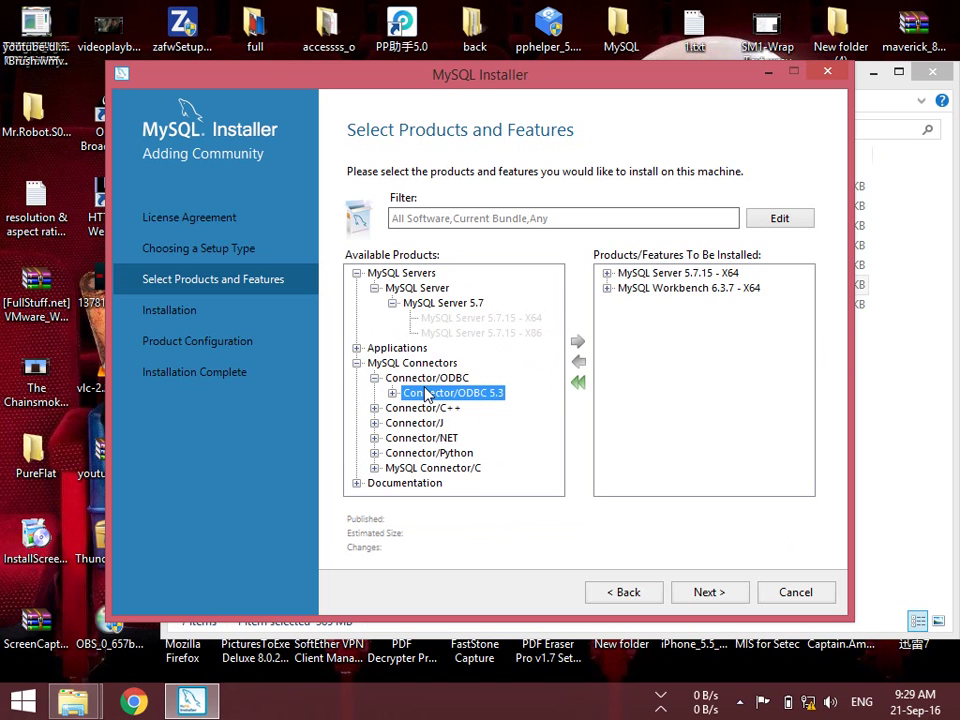
{"action": "left_click", "coordinate": [392, 393]}
{"action": "left_click", "coordinate": [452, 410]}
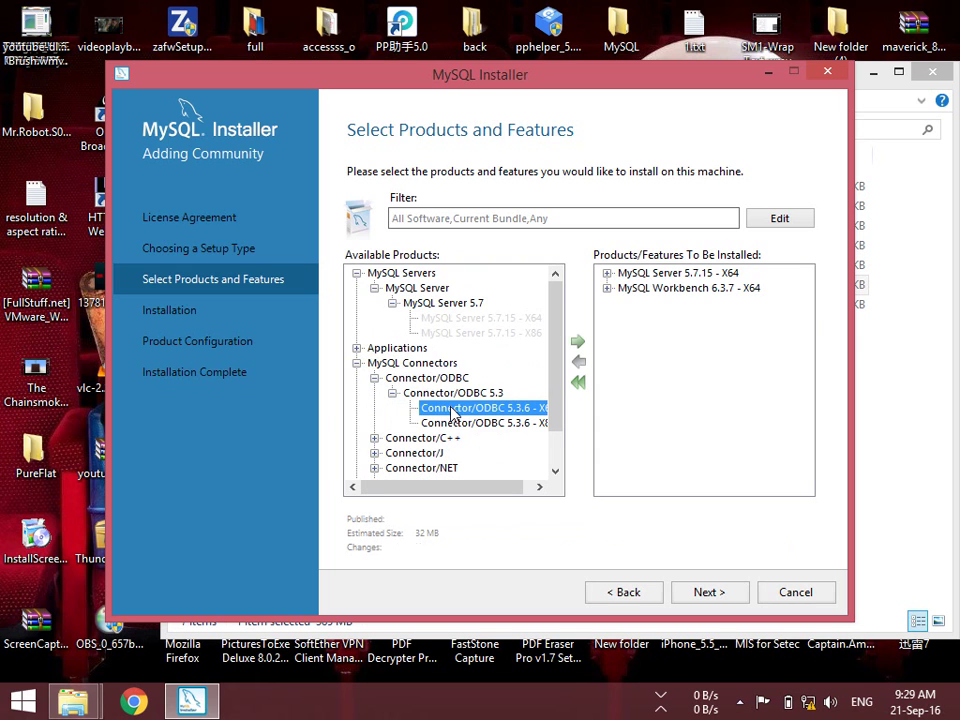
{"action": "left_click", "coordinate": [579, 343]}
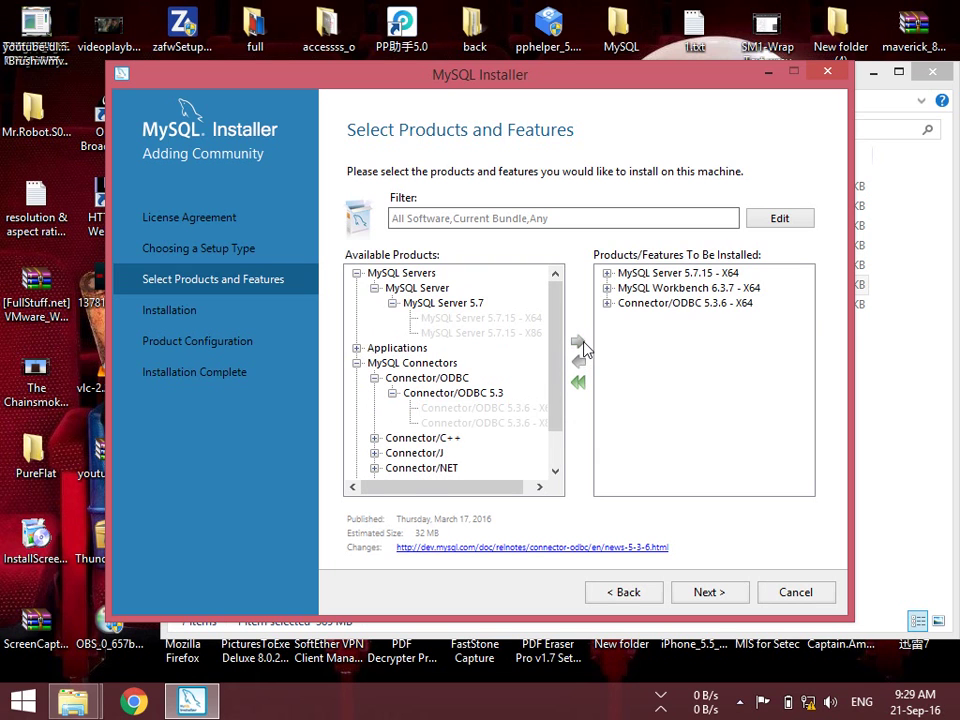
{"action": "left_click", "coordinate": [375, 438]}
{"action": "left_click", "coordinate": [424, 453]}
{"action": "left_click", "coordinate": [392, 452]}
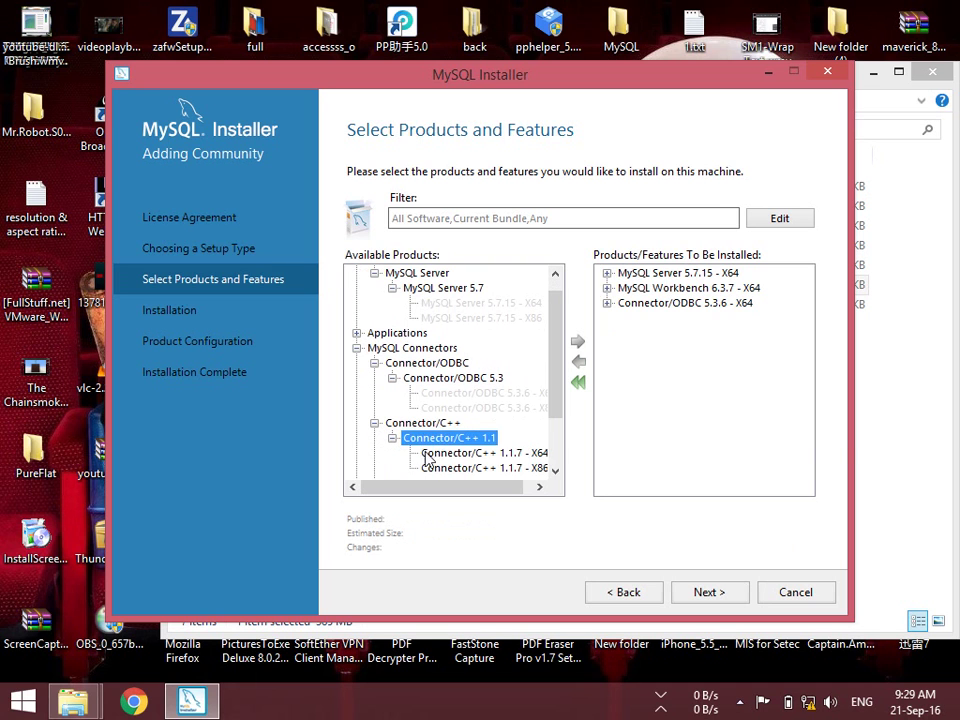
{"action": "left_click", "coordinate": [428, 453]}
{"action": "left_click", "coordinate": [578, 341]}
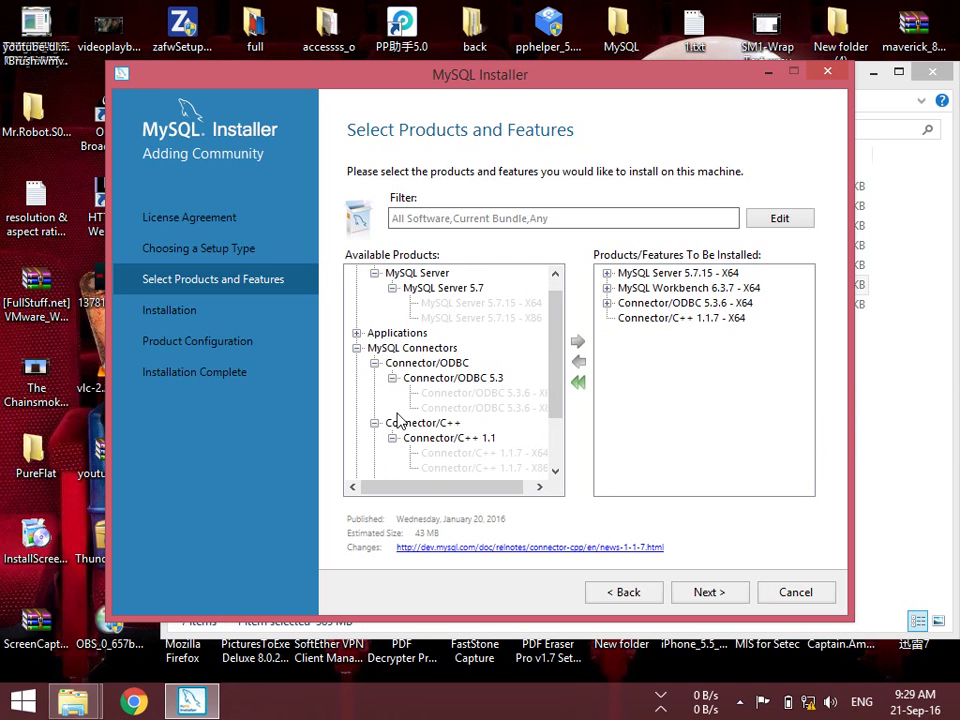
Add Connector/J 5.1.39 X86 to the install list
{"action": "left_click", "coordinate": [374, 363]}
{"action": "left_click", "coordinate": [374, 378]}
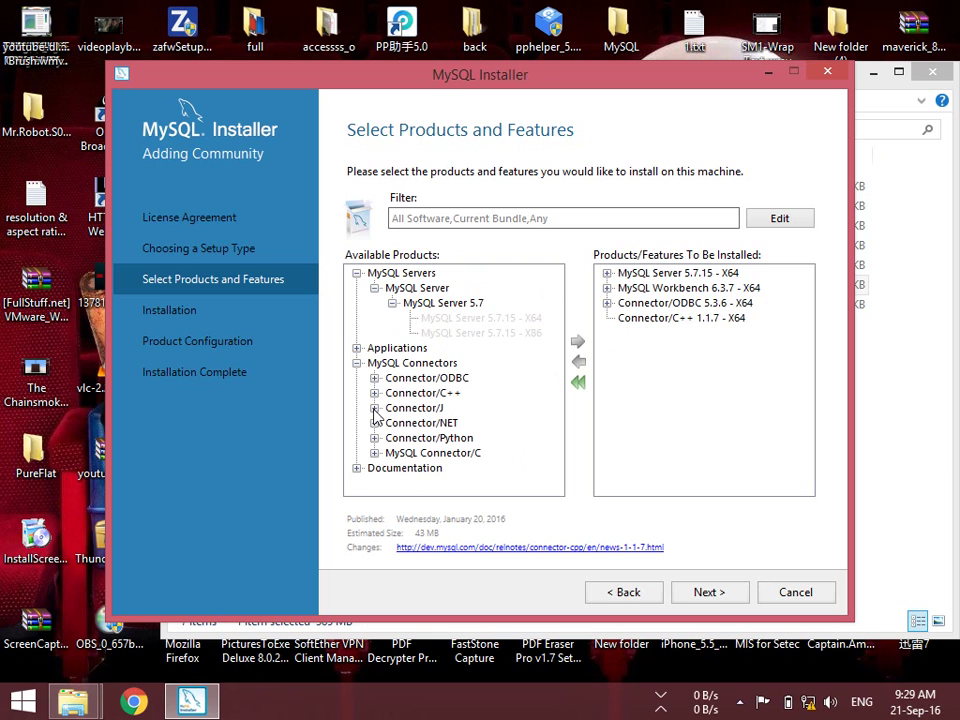
{"action": "left_click", "coordinate": [374, 408]}
{"action": "left_click", "coordinate": [420, 423]}
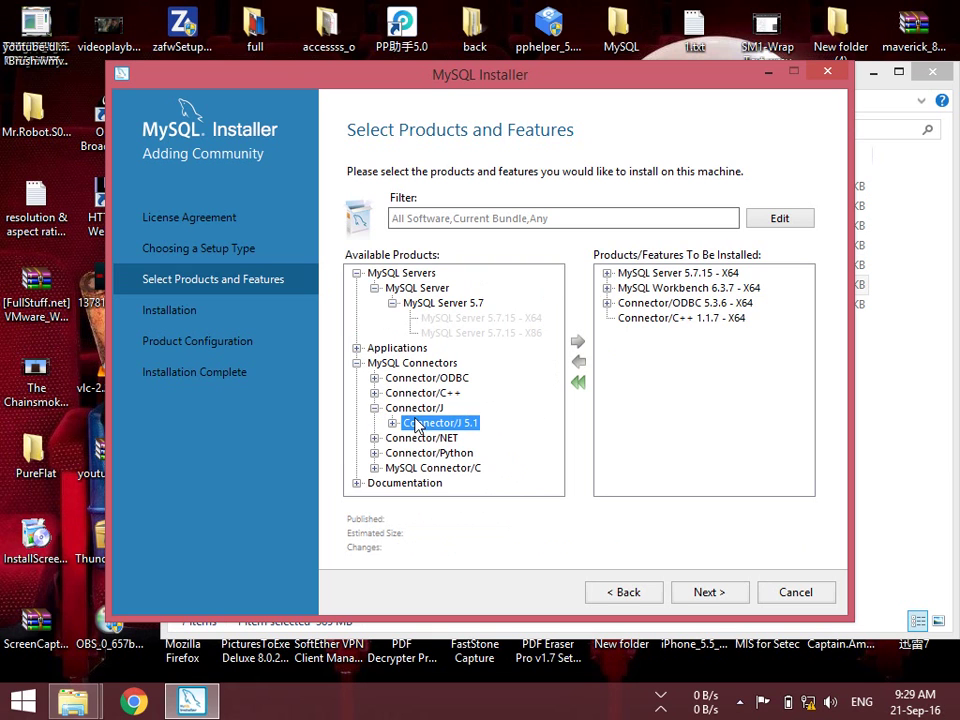
{"action": "left_click", "coordinate": [392, 423]}
{"action": "left_click", "coordinate": [441, 438]}
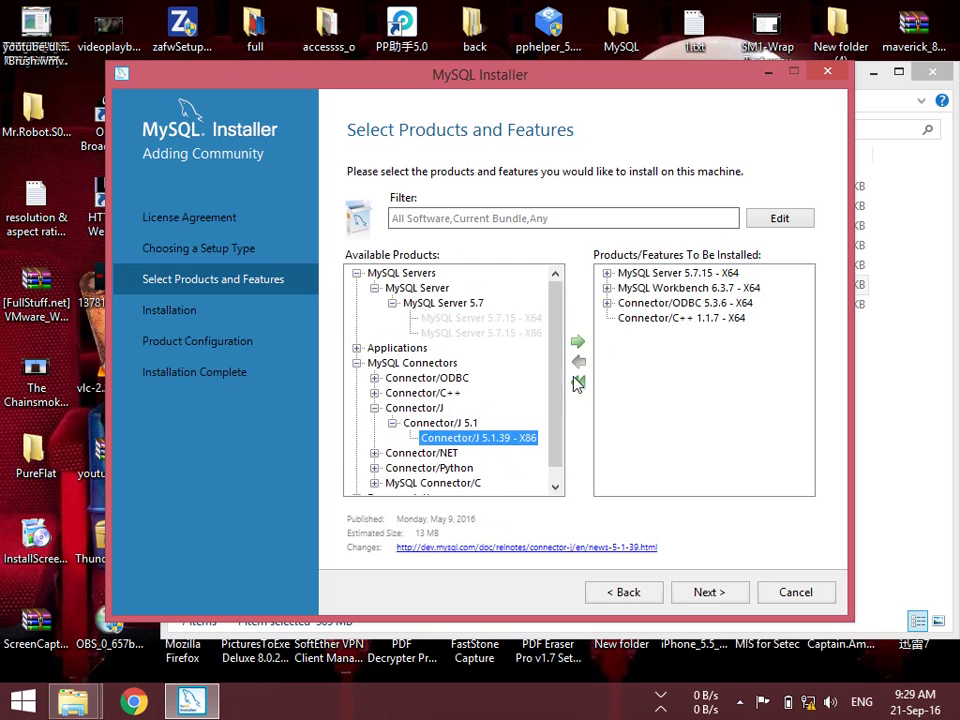
{"action": "left_click", "coordinate": [578, 341]}
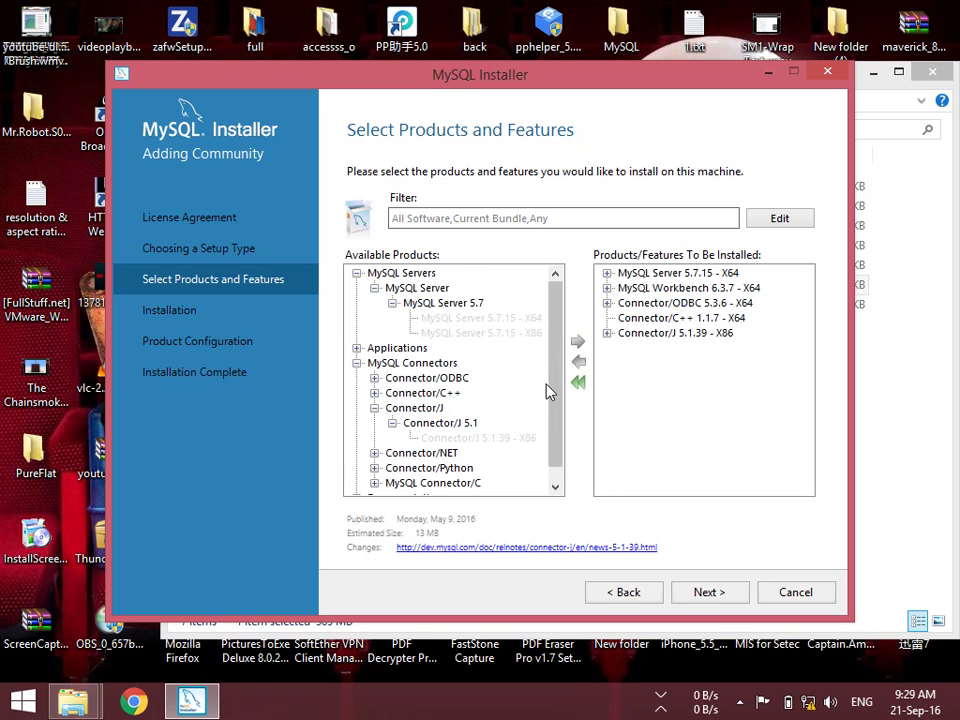
{"action": "left_click", "coordinate": [374, 408]}
Add Connector/C 6.1.6 X64 to the install list, skipping Connector/Python
{"action": "left_click", "coordinate": [374, 438]}
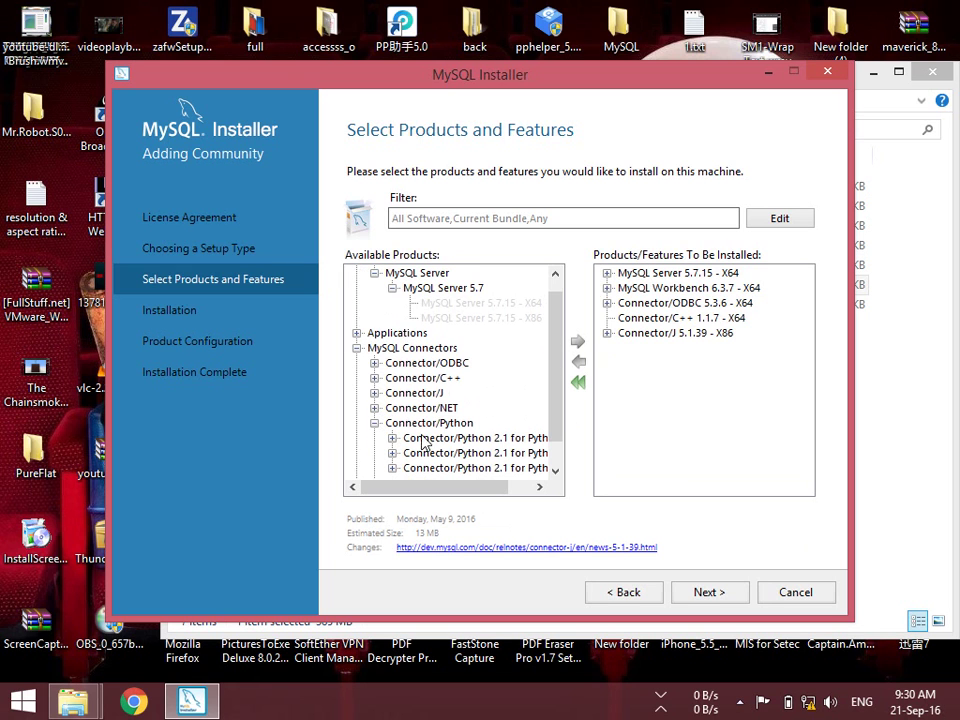
{"action": "left_click", "coordinate": [375, 424]}
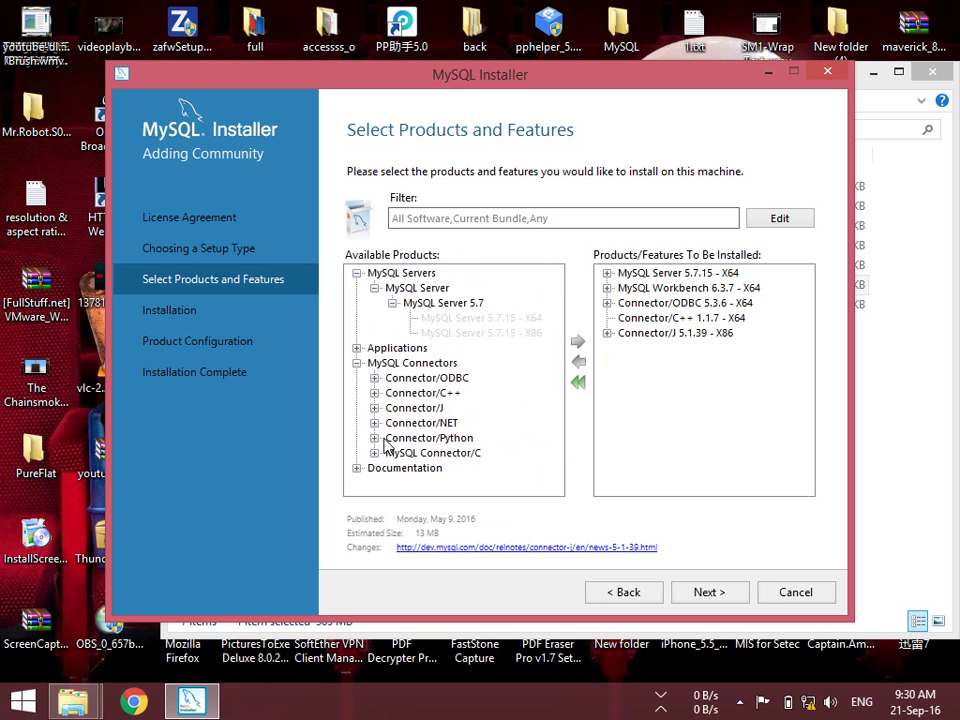
{"action": "left_click", "coordinate": [374, 453]}
{"action": "left_click", "coordinate": [428, 466]}
{"action": "left_click", "coordinate": [392, 467]}
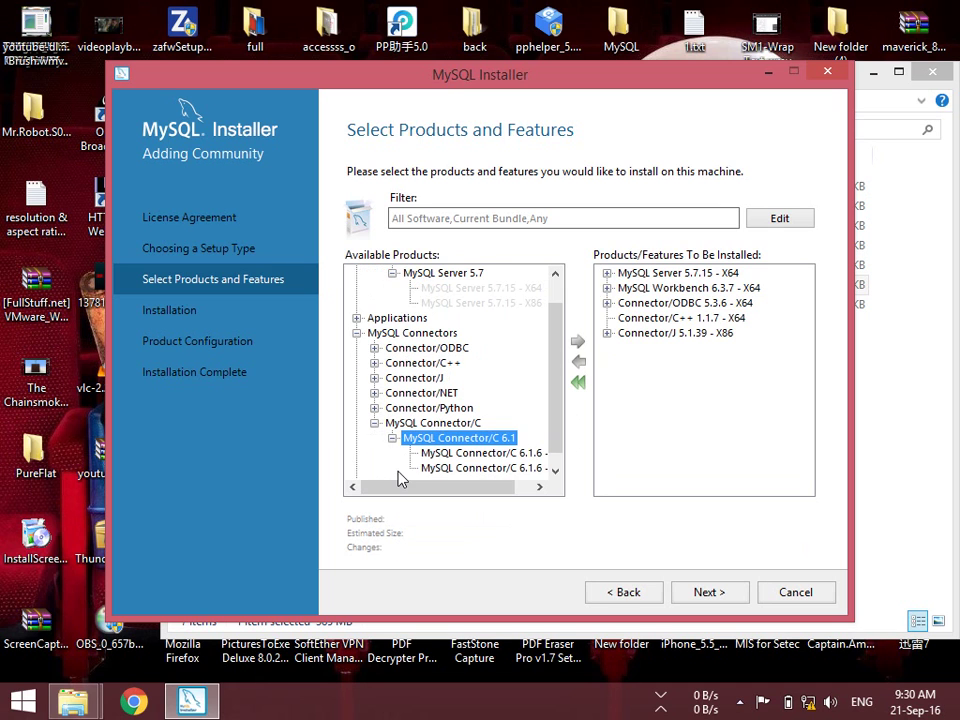
{"action": "left_click", "coordinate": [470, 453]}
{"action": "left_click", "coordinate": [577, 341]}
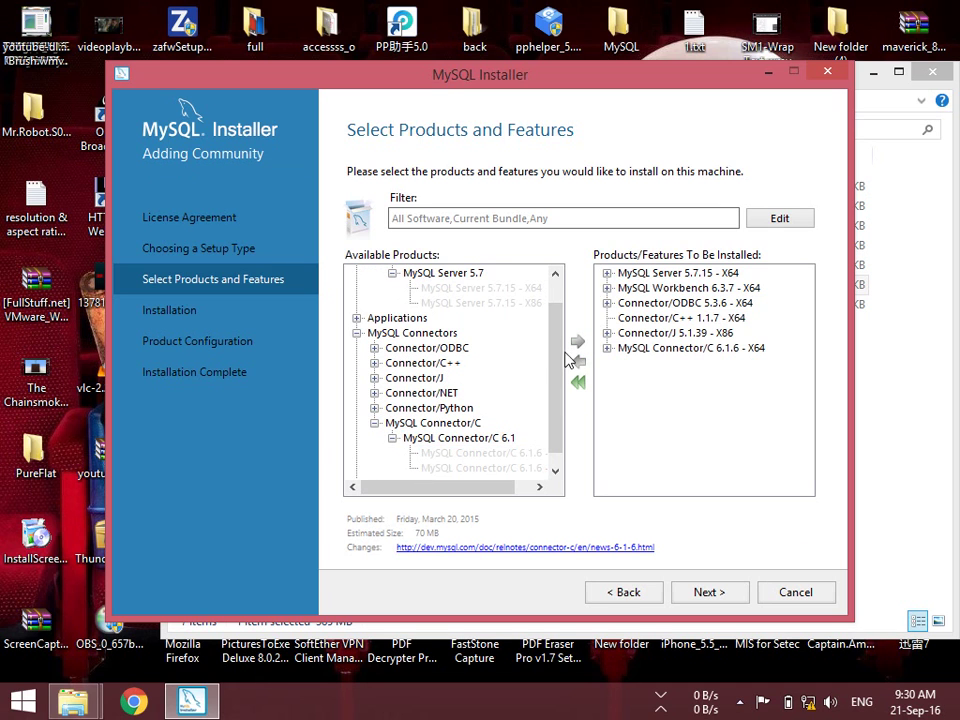
{"action": "left_click", "coordinate": [357, 333]}
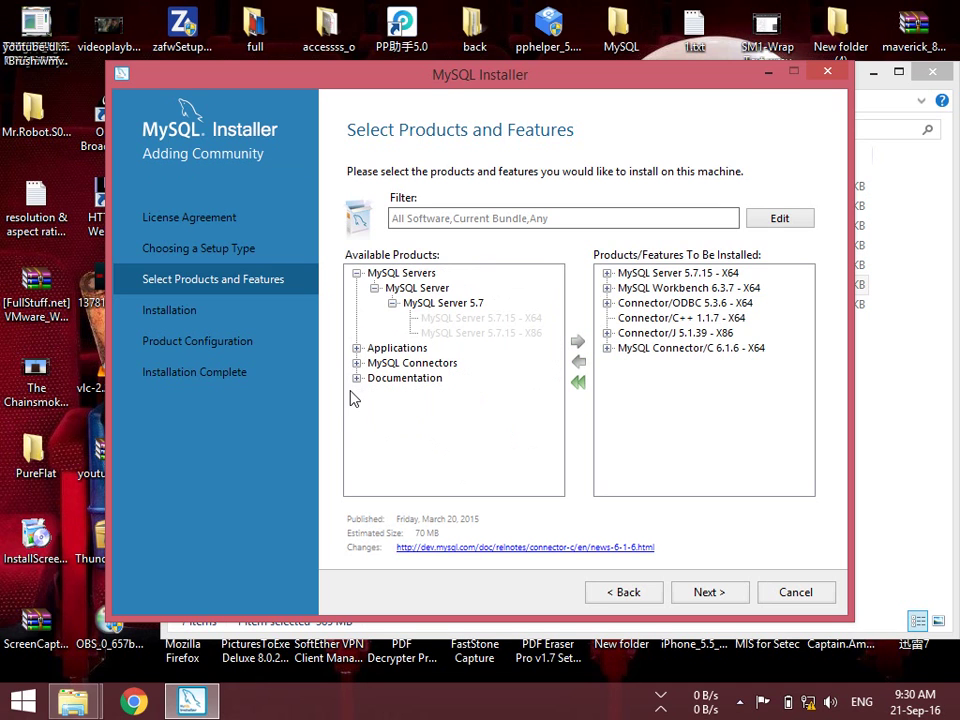
Add MySQL Documentation 5.7.15 X86 to the install list
{"action": "left_click", "coordinate": [357, 378]}
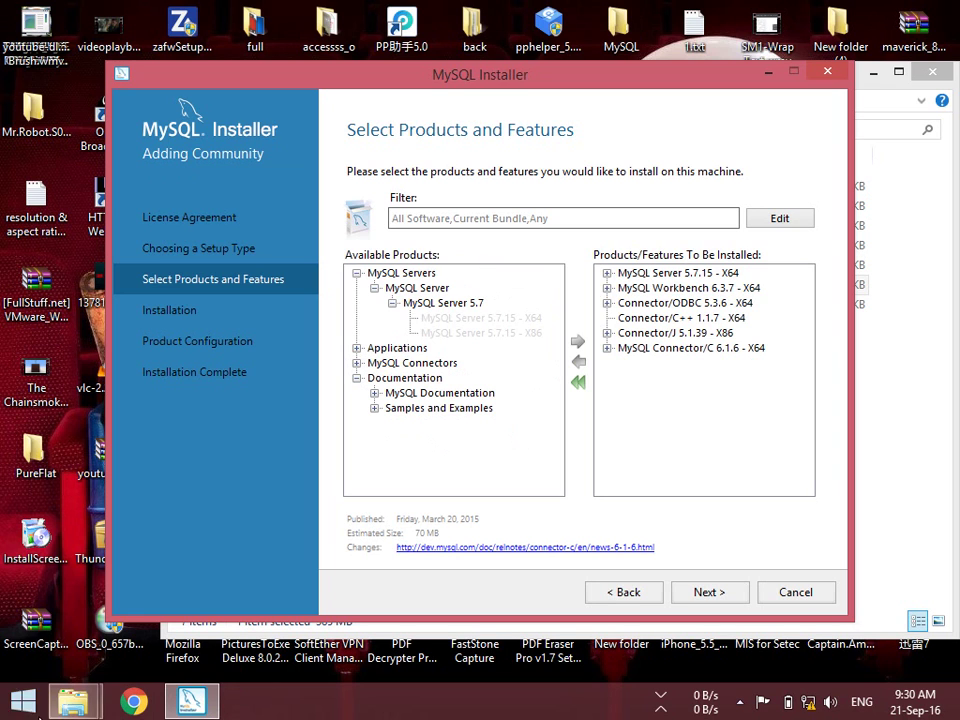
{"action": "left_click", "coordinate": [374, 393]}
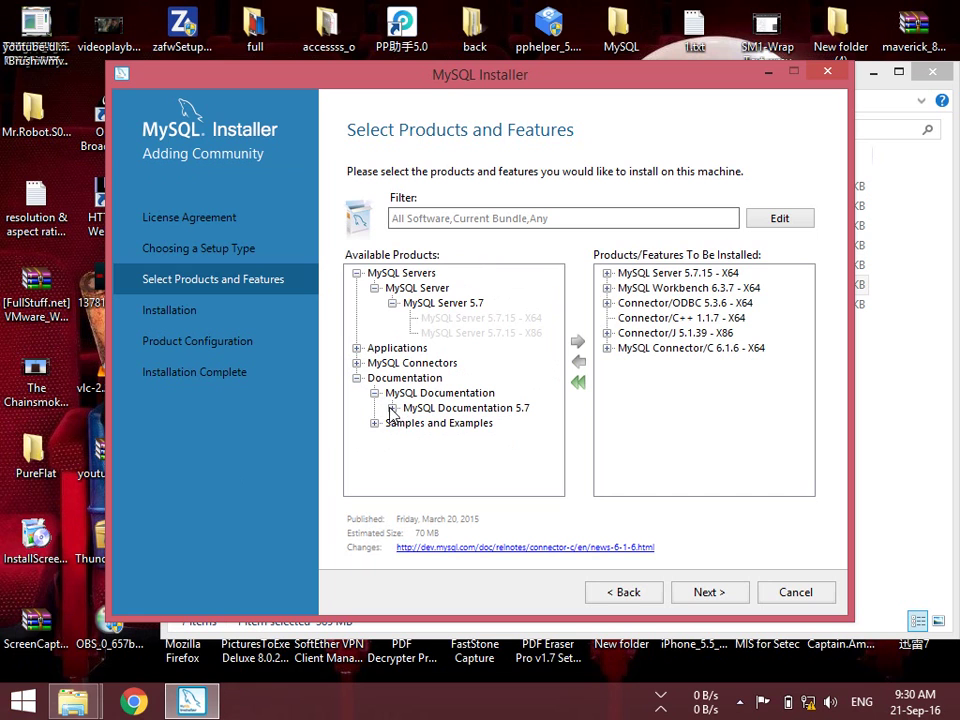
{"action": "left_click", "coordinate": [392, 408]}
{"action": "left_click", "coordinate": [430, 422]}
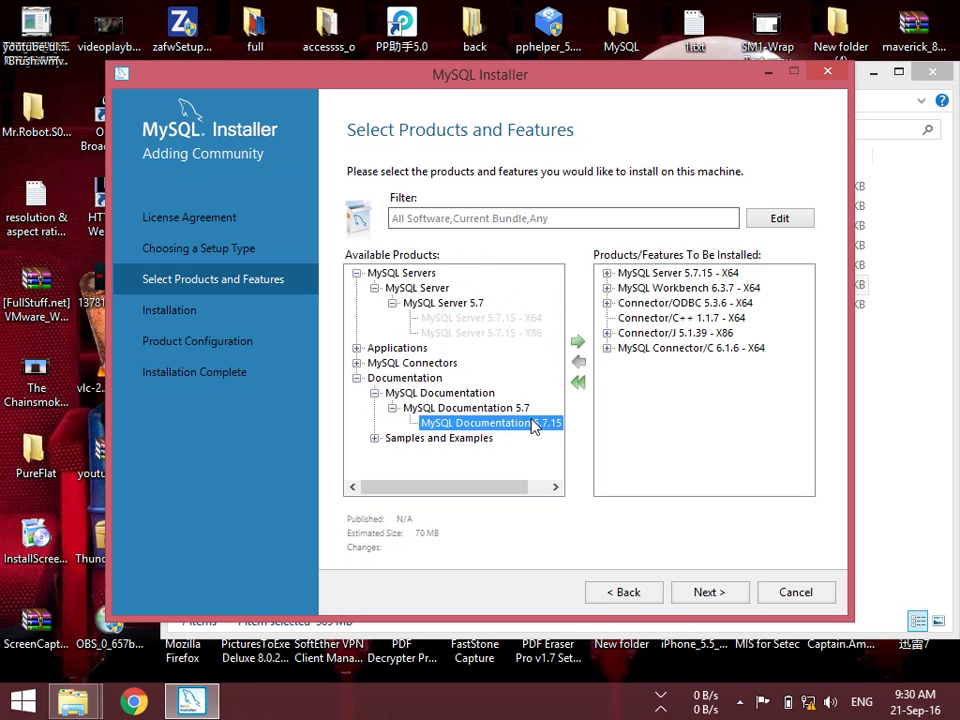
{"action": "left_click", "coordinate": [577, 342]}
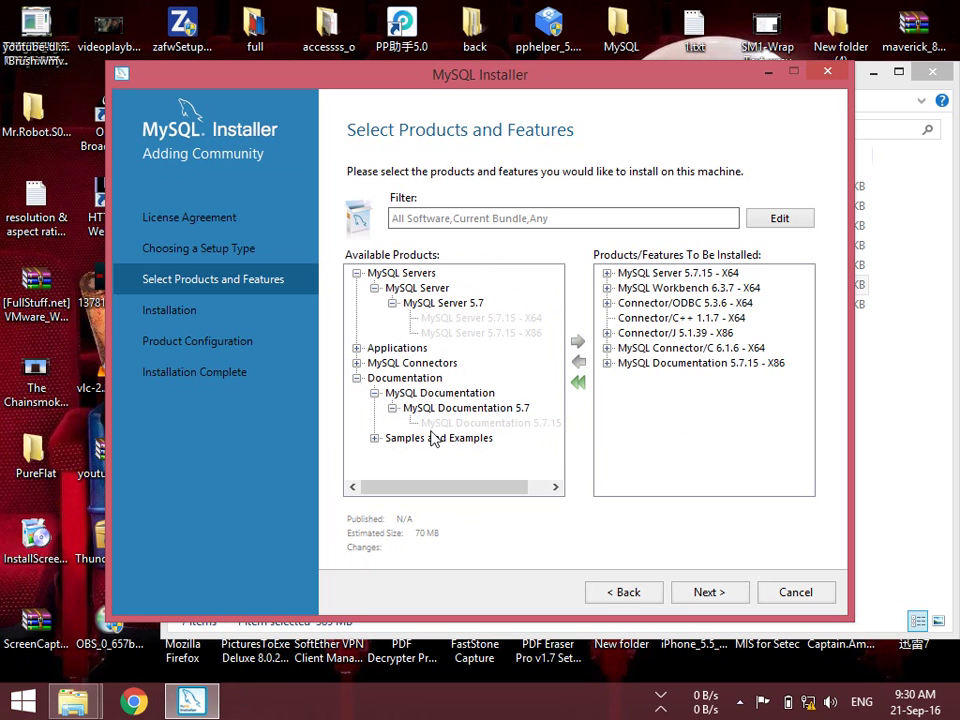
Add Samples and Examples 5.7.15 X86 and continue to the Installation page
{"action": "left_click", "coordinate": [374, 438]}
{"action": "left_click", "coordinate": [393, 453]}
{"action": "left_click", "coordinate": [430, 467]}
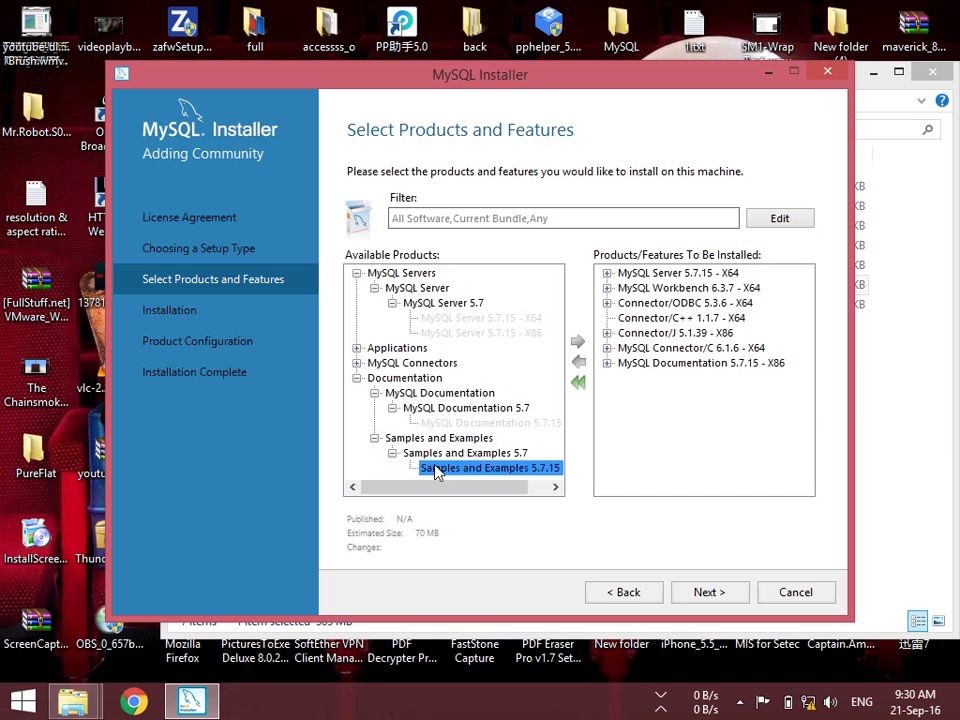
{"action": "left_click", "coordinate": [583, 344]}
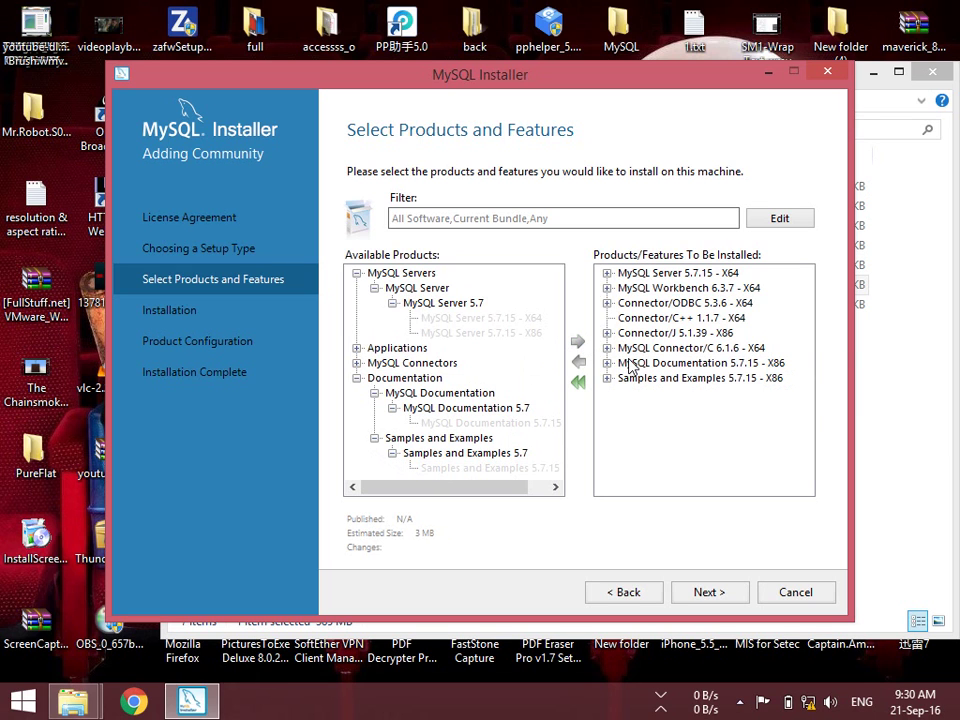
{"action": "left_click", "coordinate": [374, 438]}
{"action": "left_click", "coordinate": [357, 378]}
{"action": "left_click", "coordinate": [357, 378]}
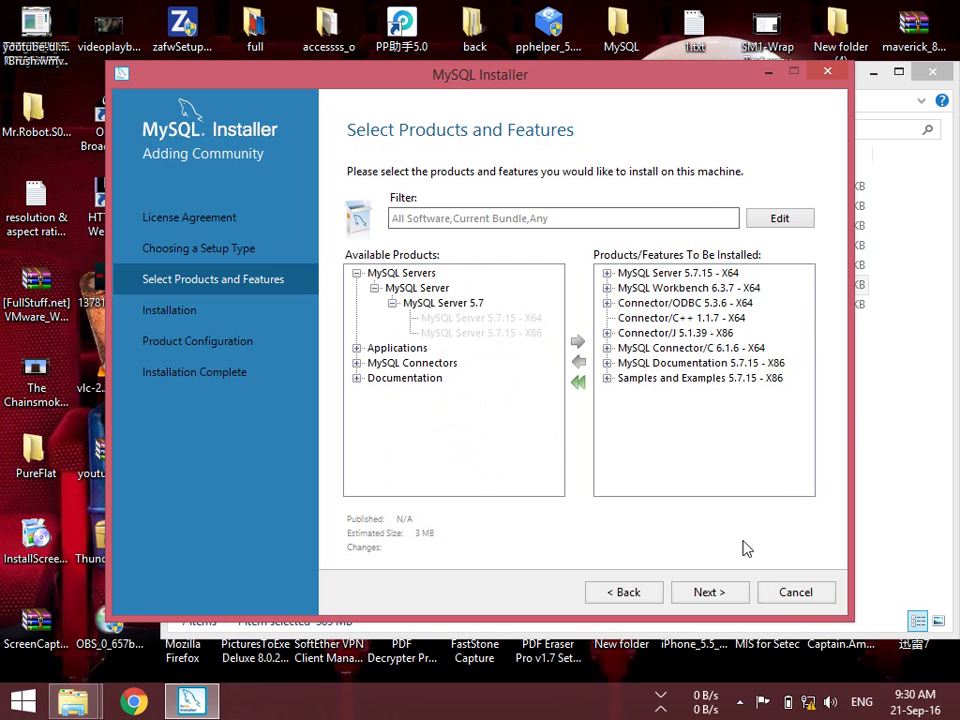
{"action": "left_click", "coordinate": [722, 590]}
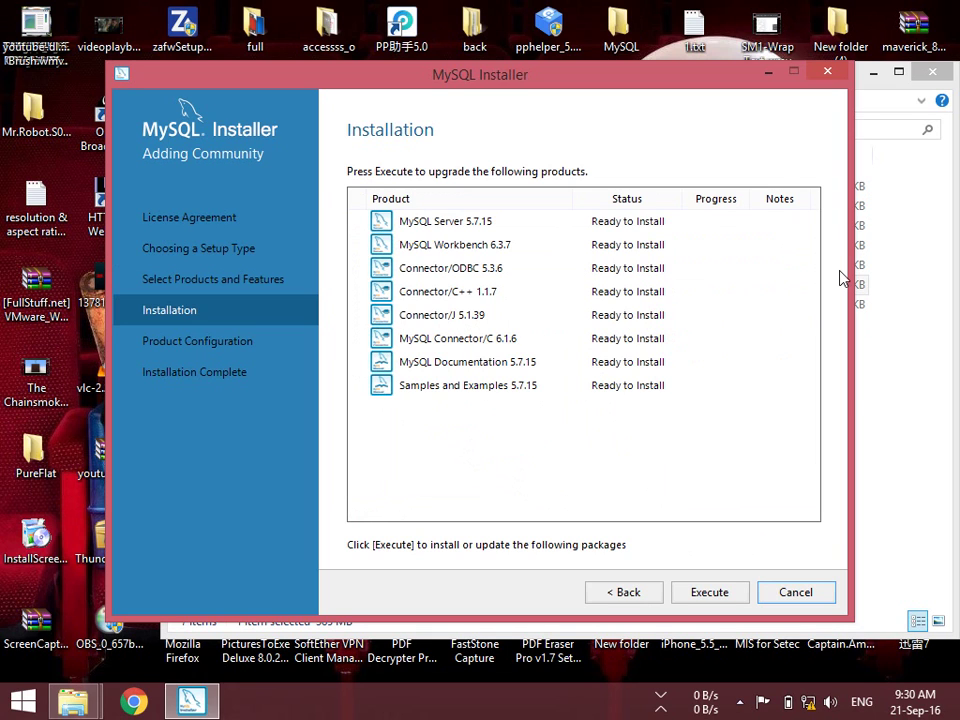
Execute the installation of all eight listed products
{"action": "left_click", "coordinate": [709, 594]}
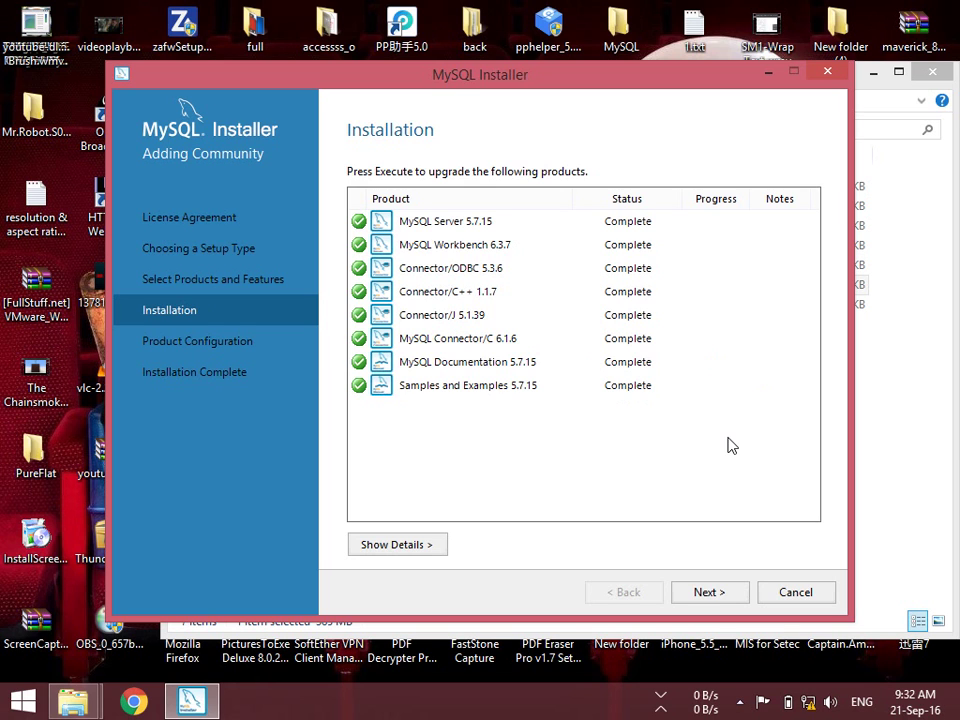
Advance to MySQL Server 5.7.15's Type and Networking page and focus the Port Number box
{"action": "left_click", "coordinate": [716, 593]}
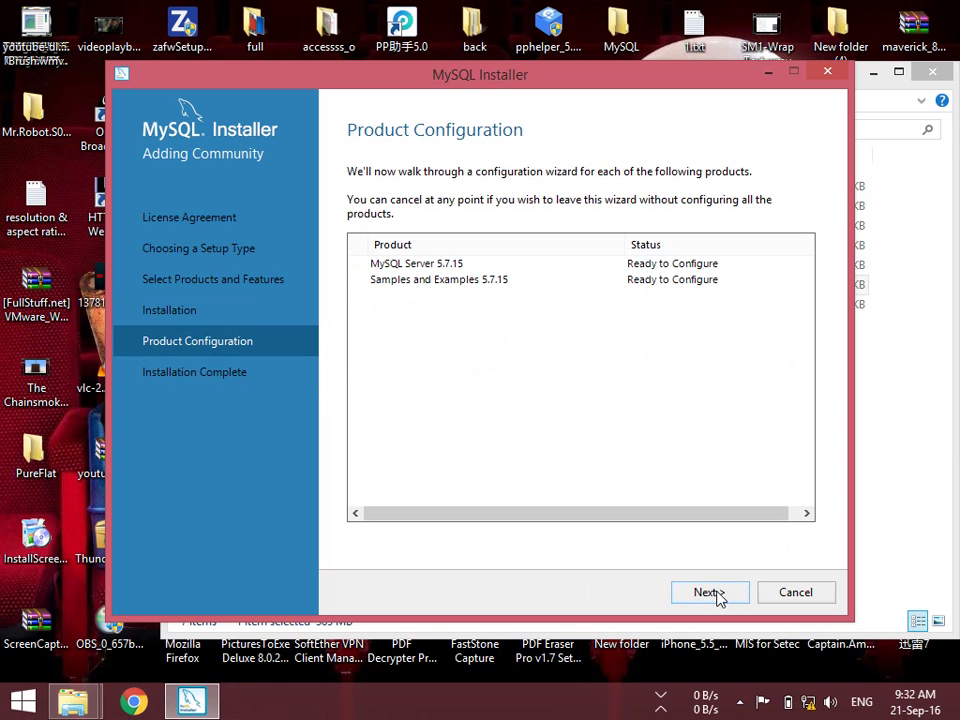
{"action": "left_click", "coordinate": [716, 593]}
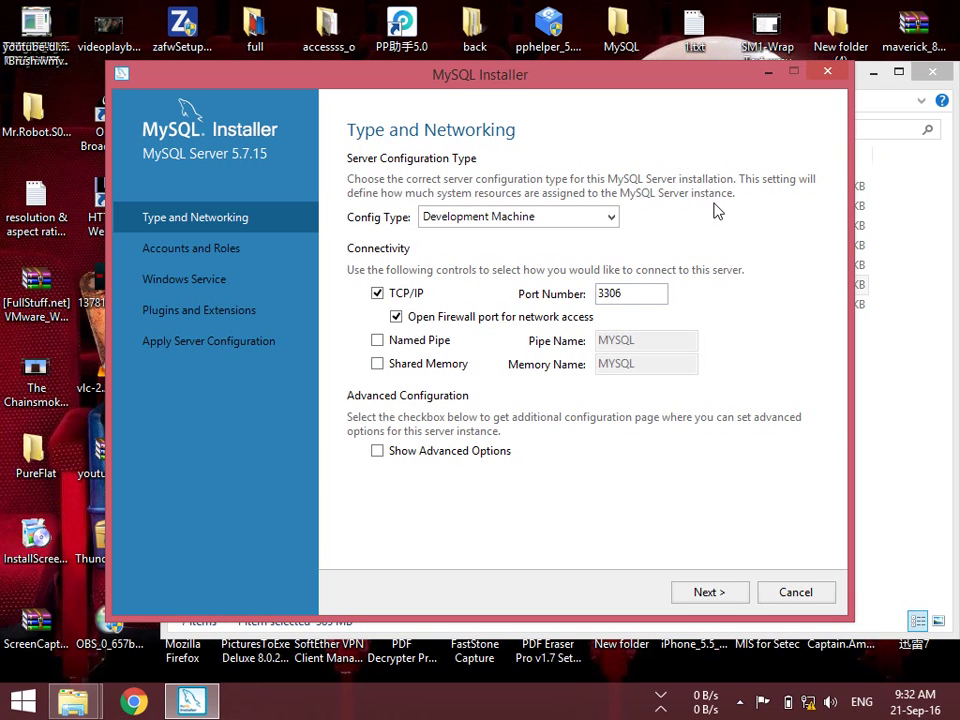
{"action": "left_click", "coordinate": [602, 293]}
{"action": "key", "text": "BackSpace"}
{"action": "type", "text": "9"}
{"action": "key", "text": "Tab"}
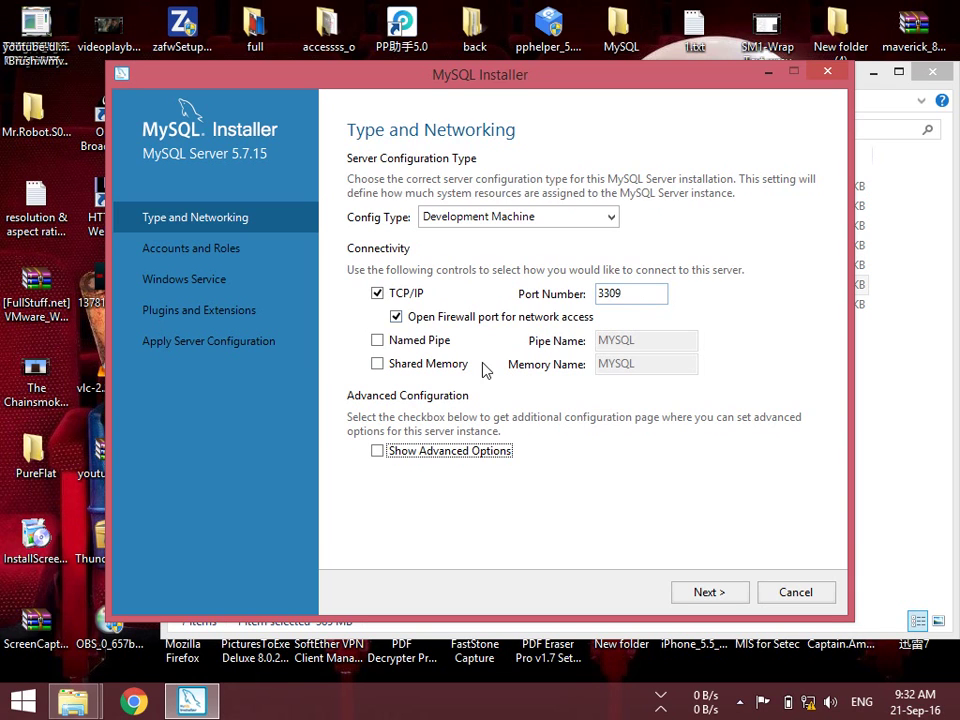
{"action": "left_click", "coordinate": [633, 288]}
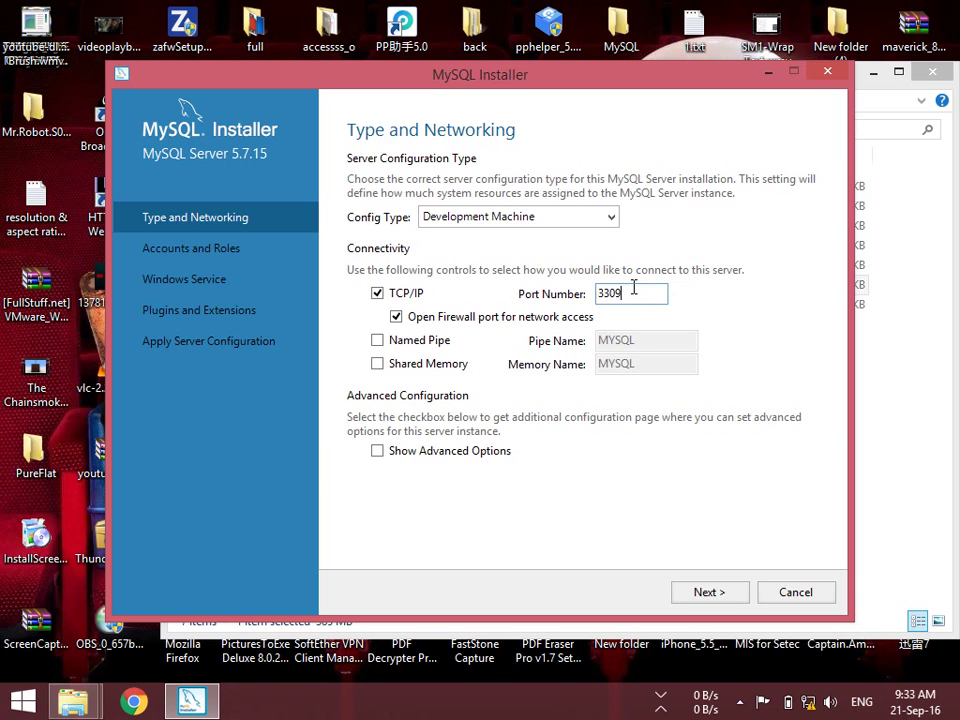
{"action": "key", "text": "BackSpace"}
{"action": "type", "text": "6"}
Bring the MySQL folder forward and reselect mysql-installer-community-5.7.15.0.msi
{"action": "left_click", "coordinate": [918, 290]}
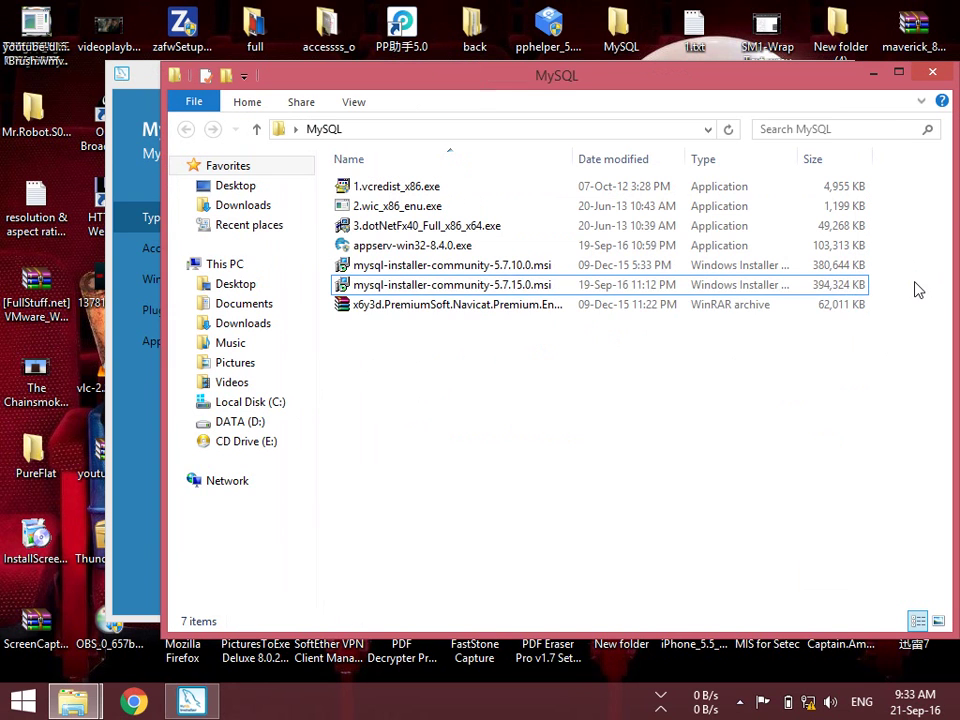
{"action": "left_click", "coordinate": [468, 287]}
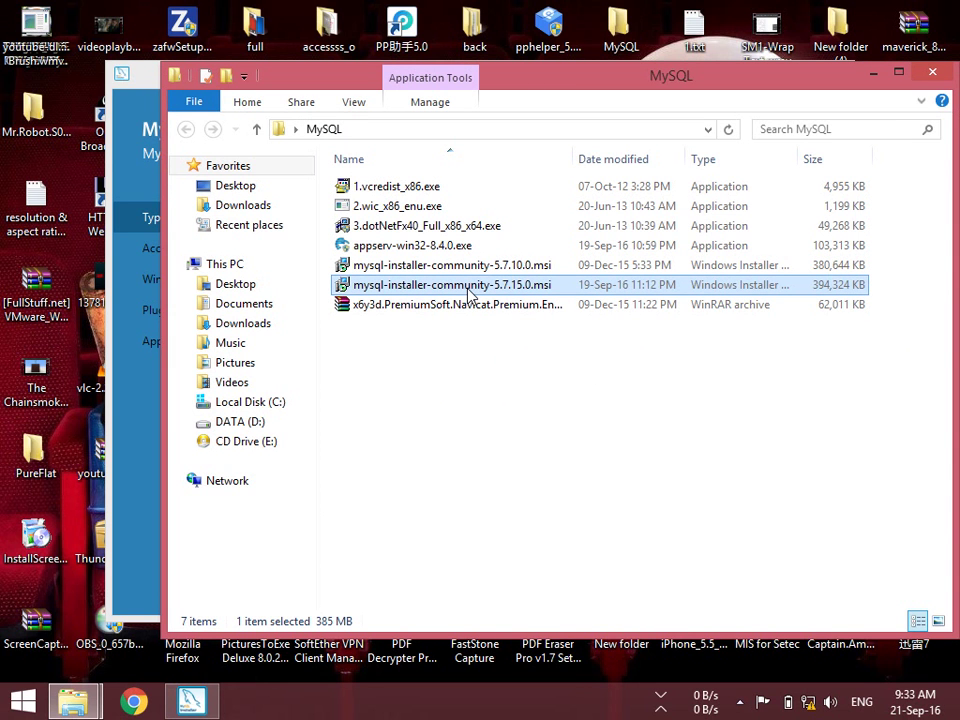
{"action": "left_click", "coordinate": [445, 250]}
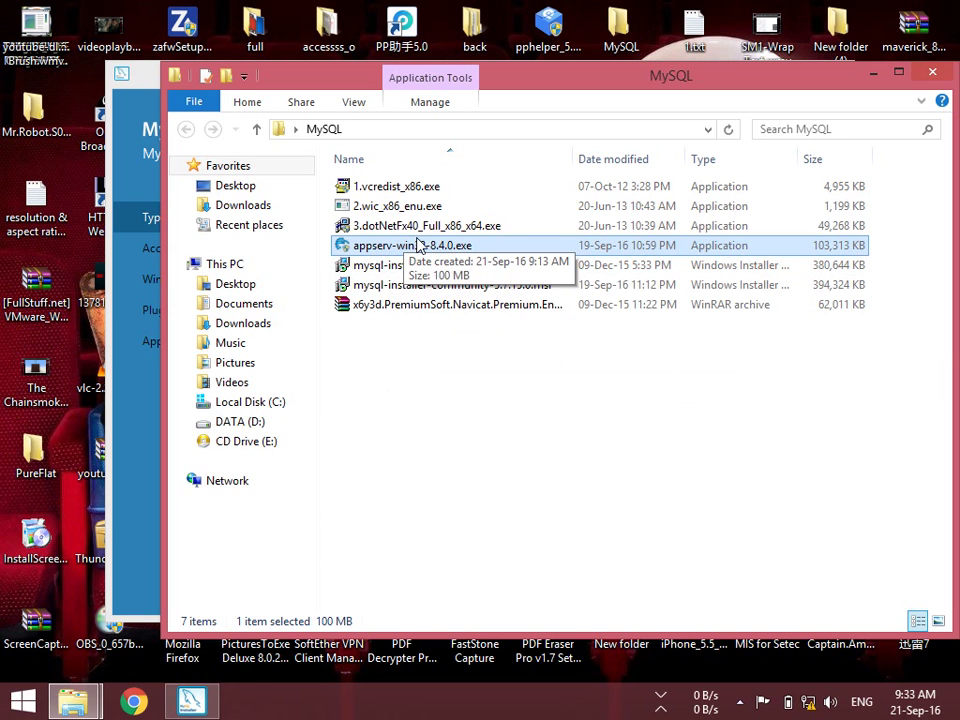
{"action": "left_click", "coordinate": [388, 286]}
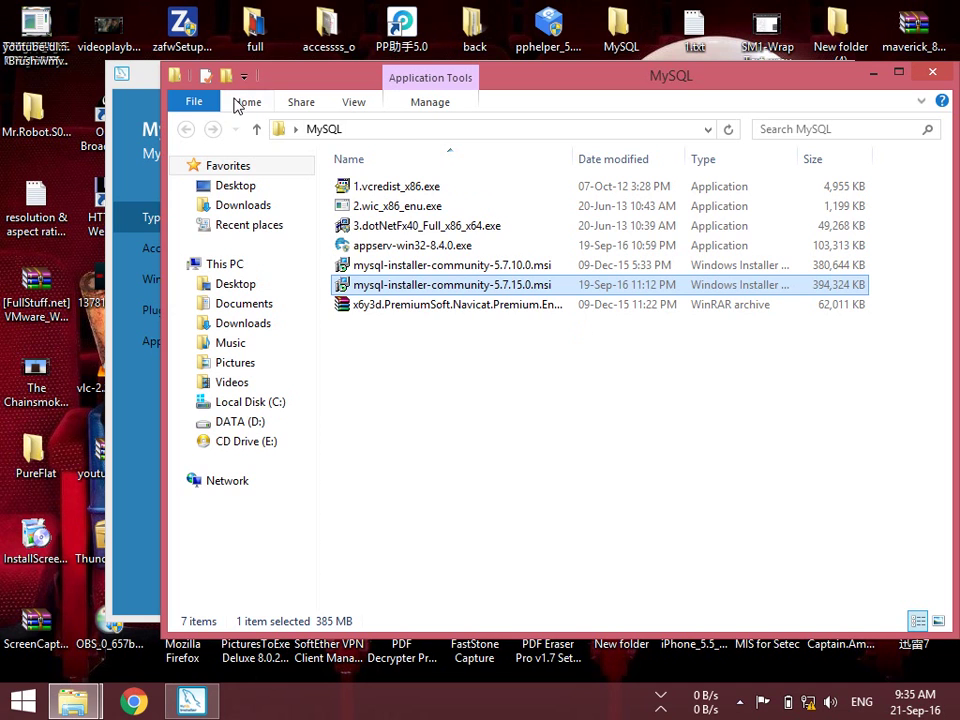
Bring the MySQL Installer window back in front of File Explorer
{"action": "left_click", "coordinate": [130, 78]}
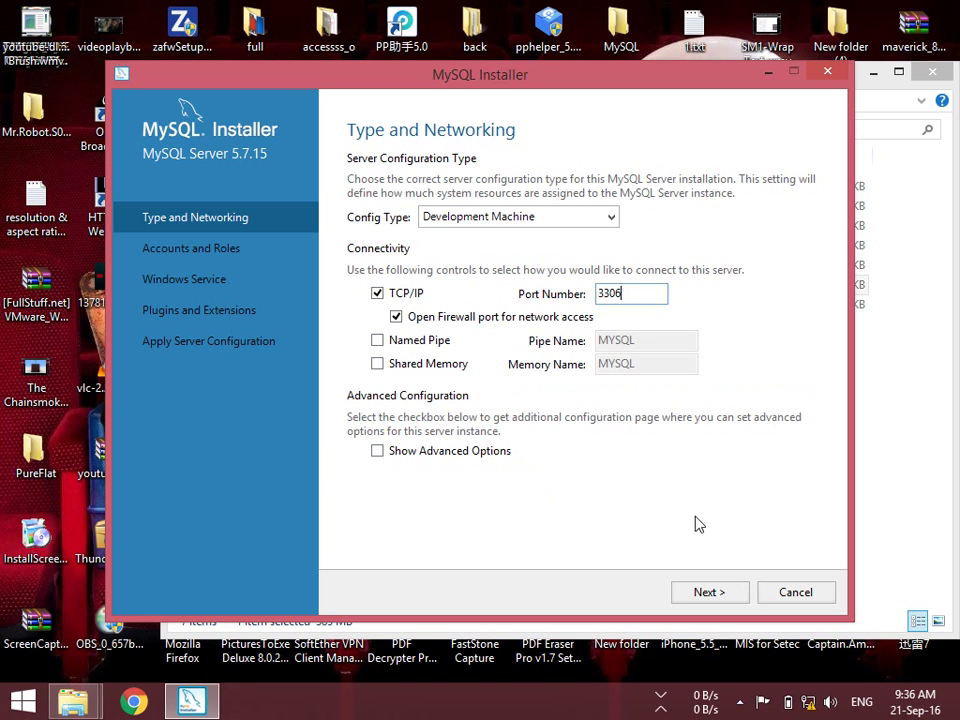
Keep Development Machine with TCP/IP port 3306 and advance to Accounts and Roles
{"action": "left_click", "coordinate": [716, 598]}
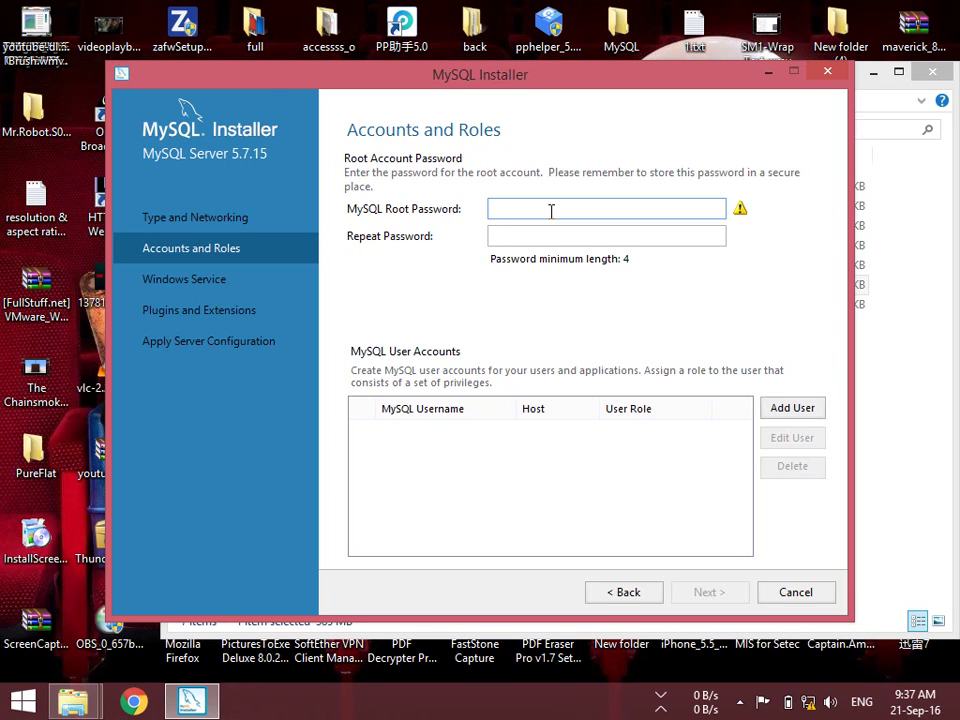
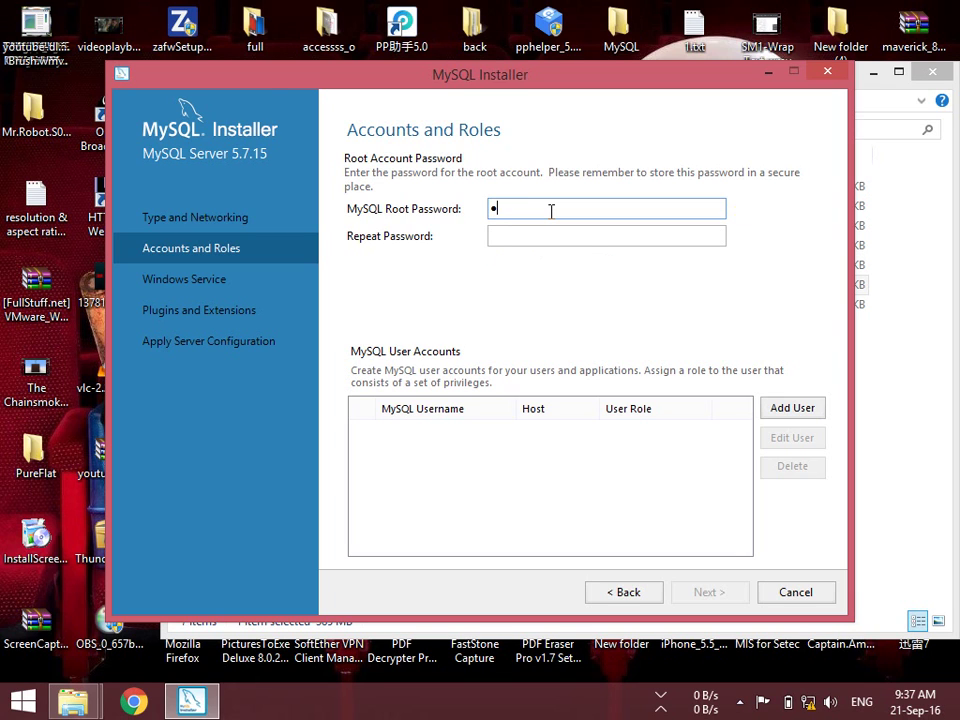
Enter and repeat the MySQL root password, then bring up the Add User form
{"action": "key", "text": "Tab"}
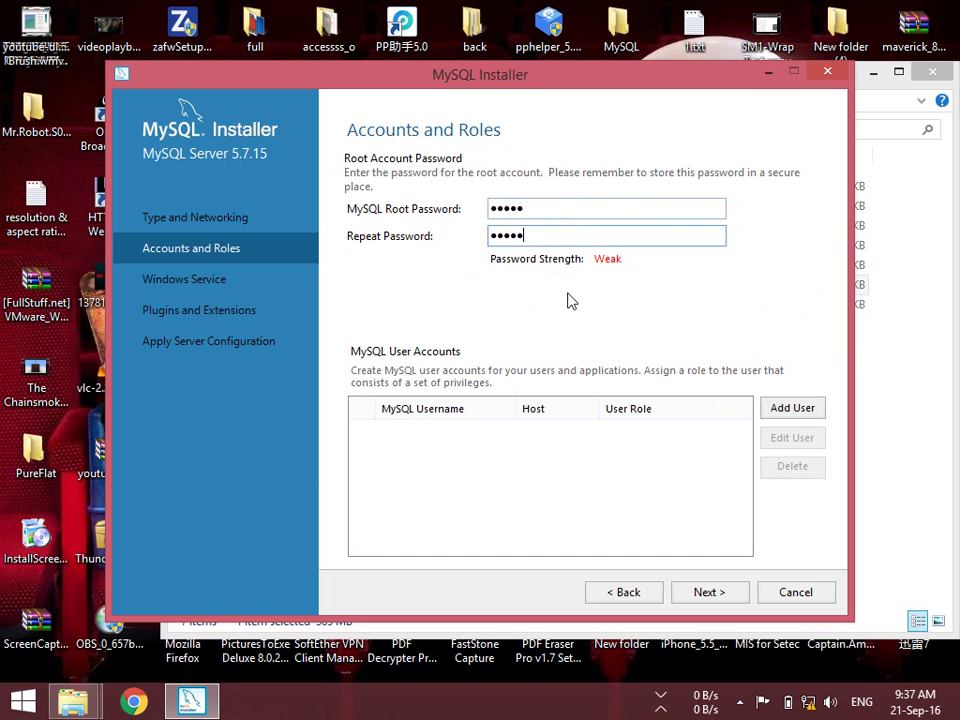
{"action": "left_click", "coordinate": [795, 409]}
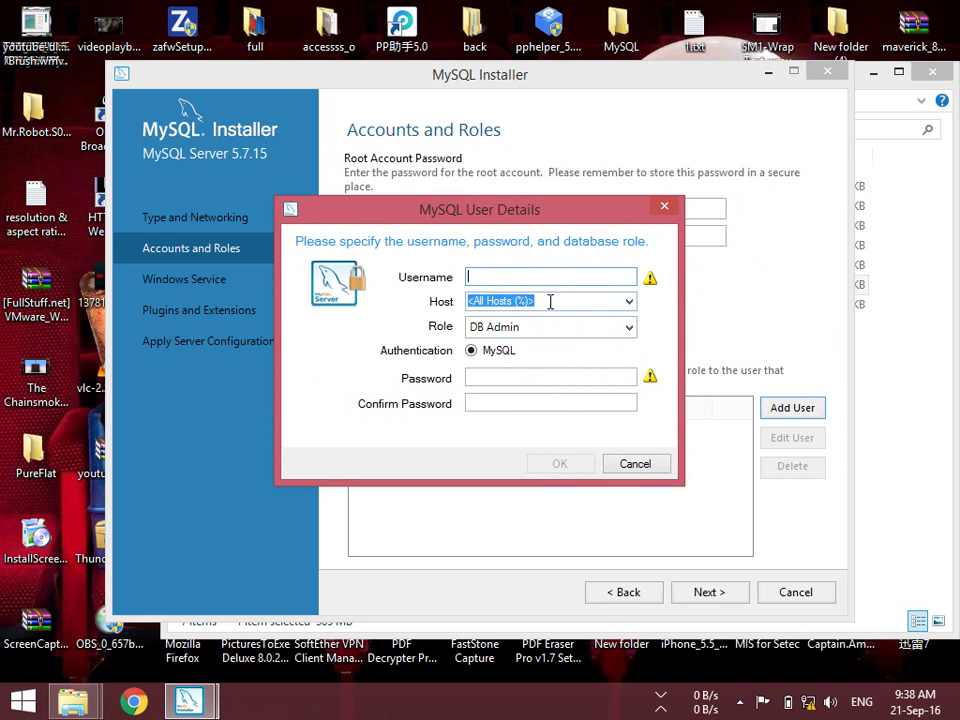
Set the new user's host to localhost and enter a username
{"action": "left_click", "coordinate": [630, 302]}
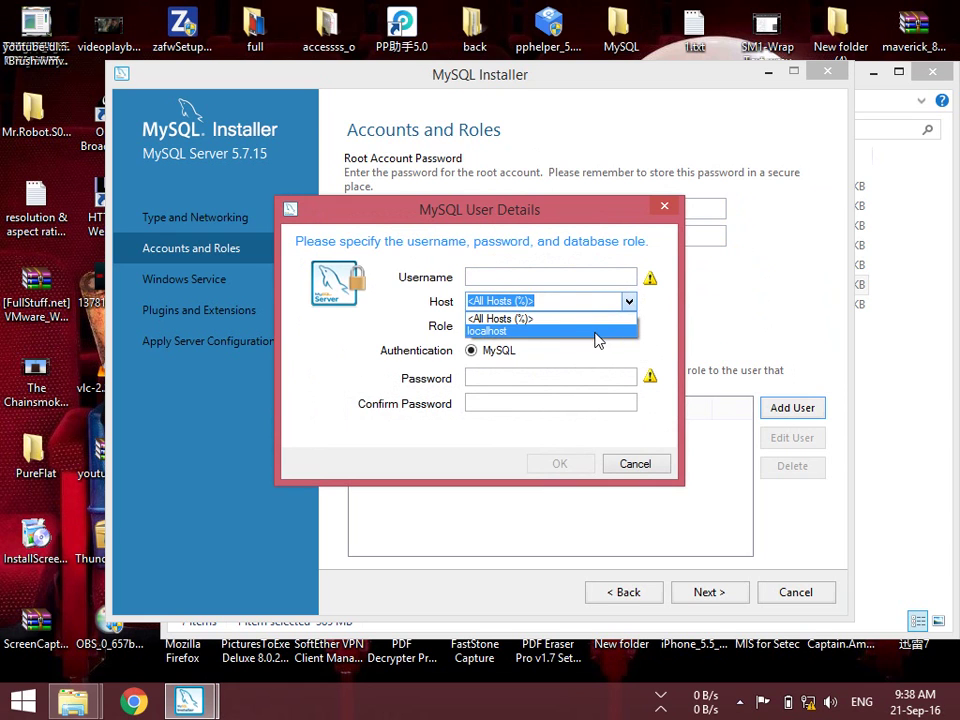
{"action": "left_click", "coordinate": [600, 328]}
{"action": "left_click", "coordinate": [630, 302]}
{"action": "left_click", "coordinate": [626, 315]}
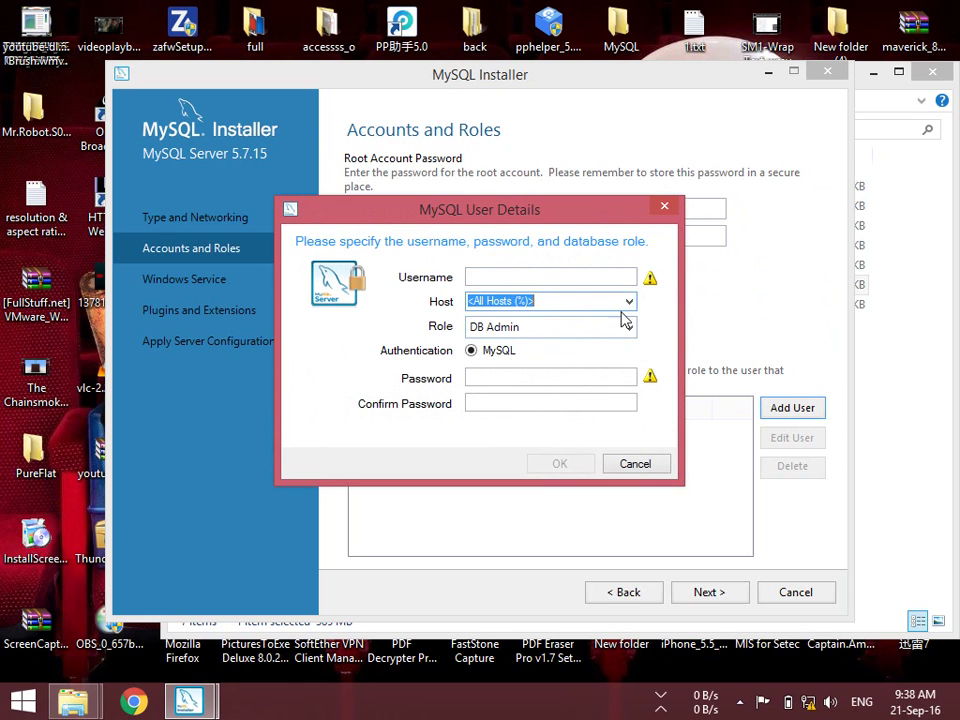
{"action": "left_click", "coordinate": [630, 302]}
{"action": "left_click", "coordinate": [595, 333]}
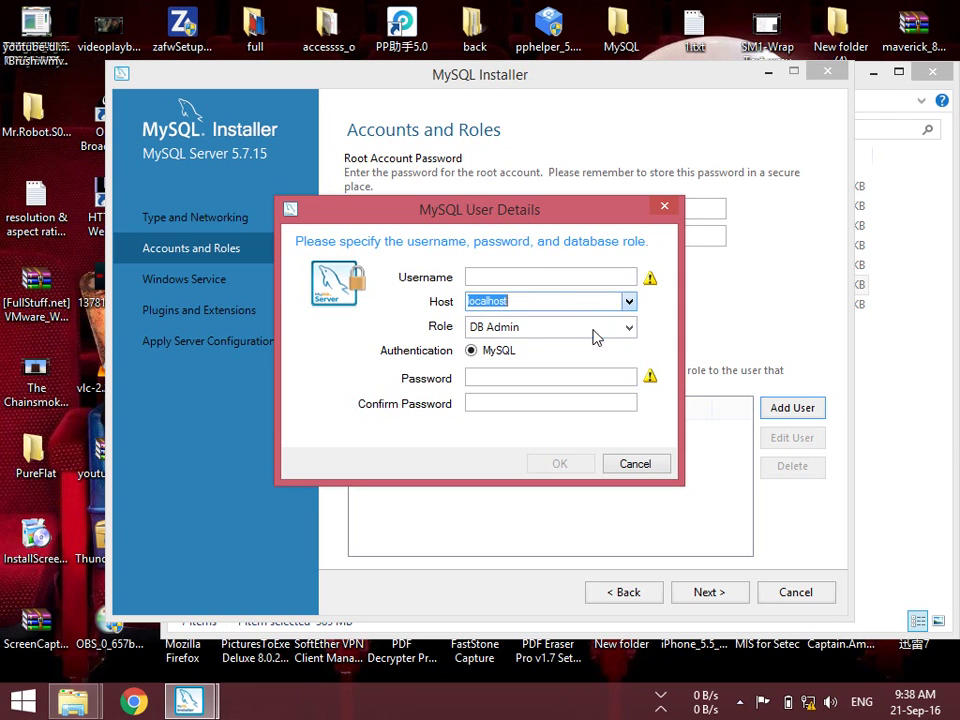
{"action": "left_click", "coordinate": [555, 275]}
{"action": "type", "text": "xxxx"}
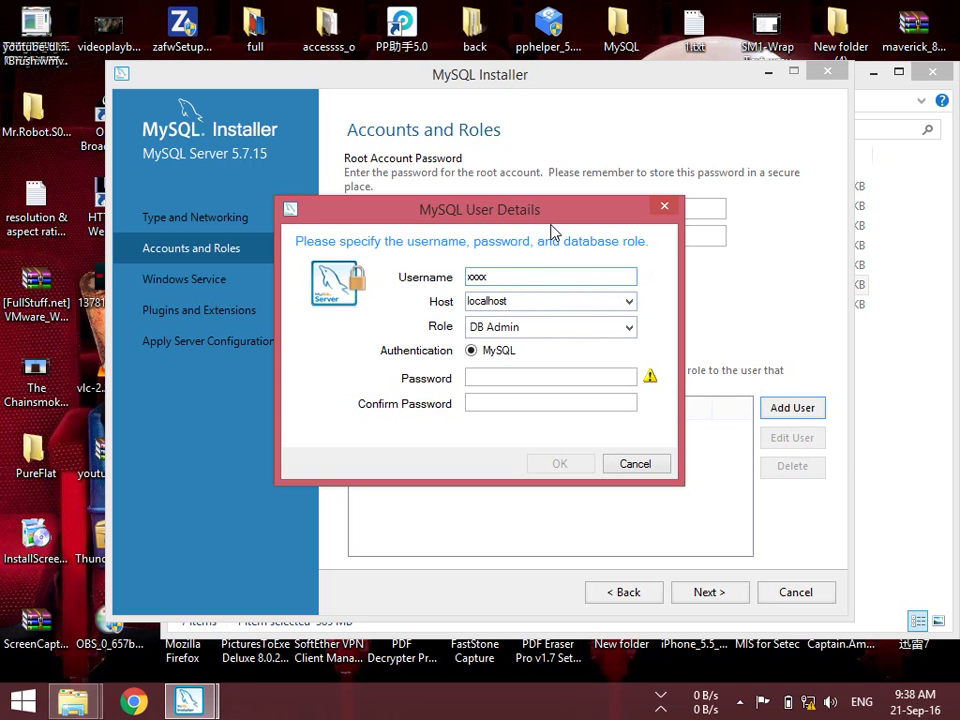
{"action": "left_click_drag", "start_coordinate": [550, 230], "coordinate": [560, 292]}
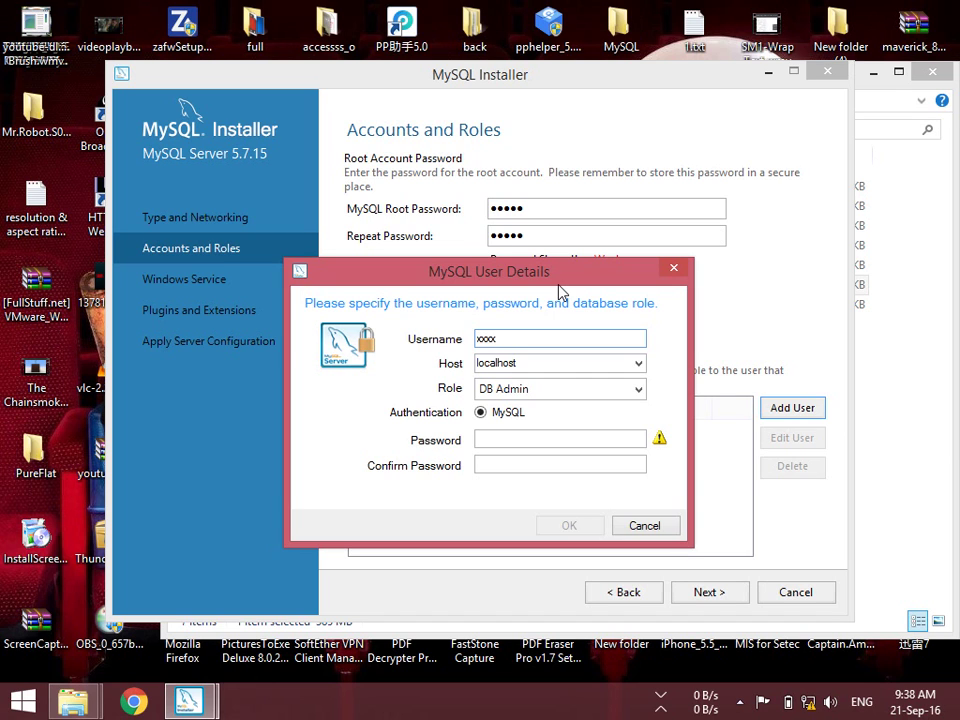
Try host 192.168.1.70, then settle on <All Hosts (%)> for the new user
{"action": "left_click", "coordinate": [638, 364]}
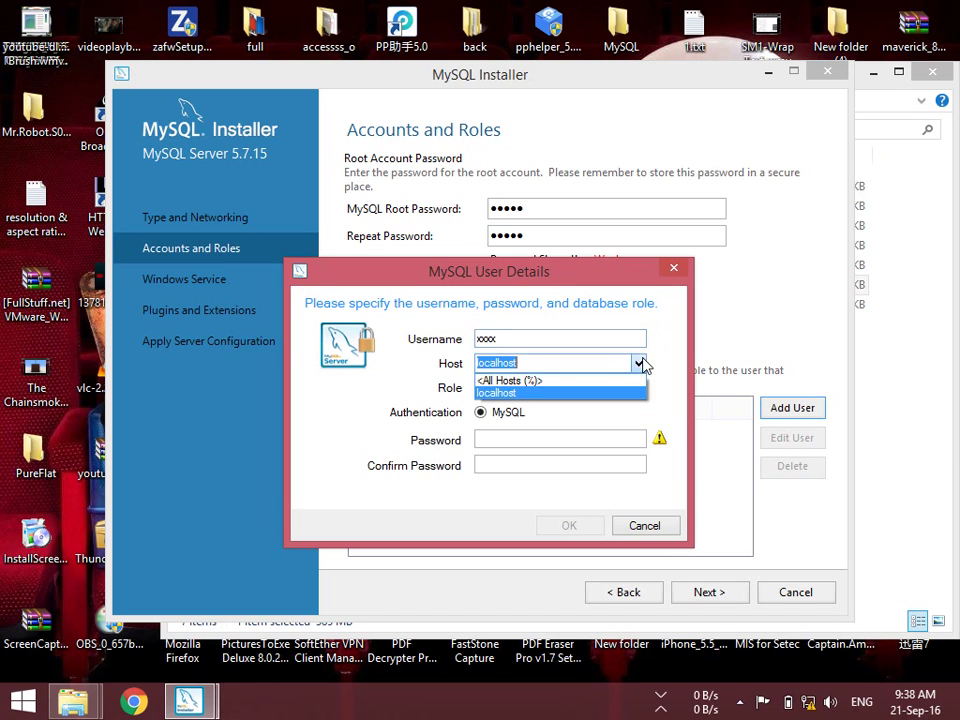
{"action": "left_click", "coordinate": [620, 383]}
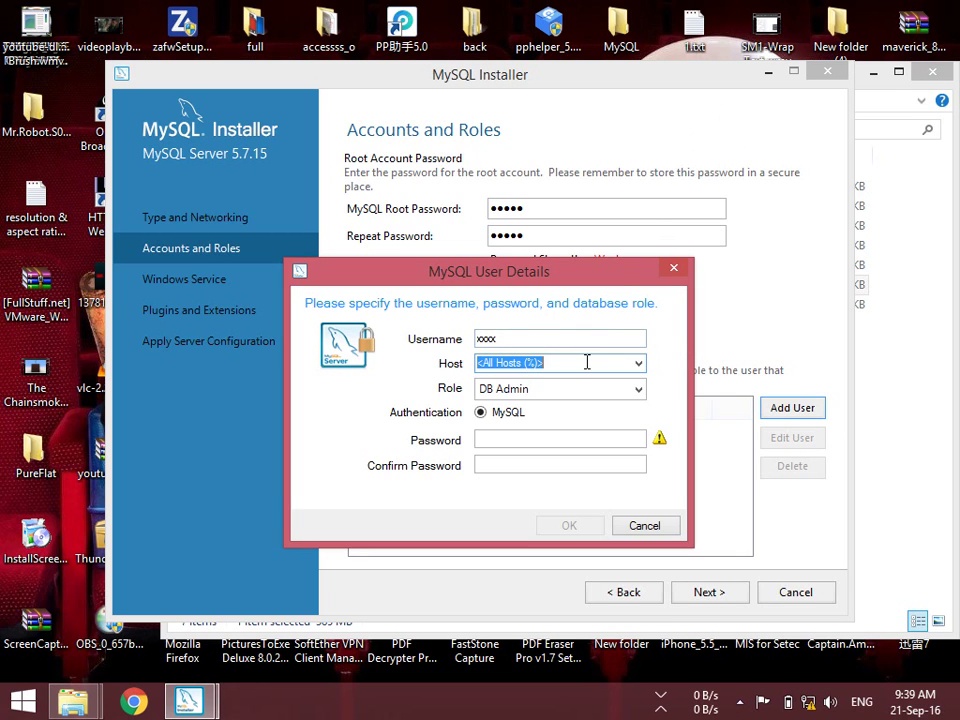
{"action": "key", "text": "BackSpace"}
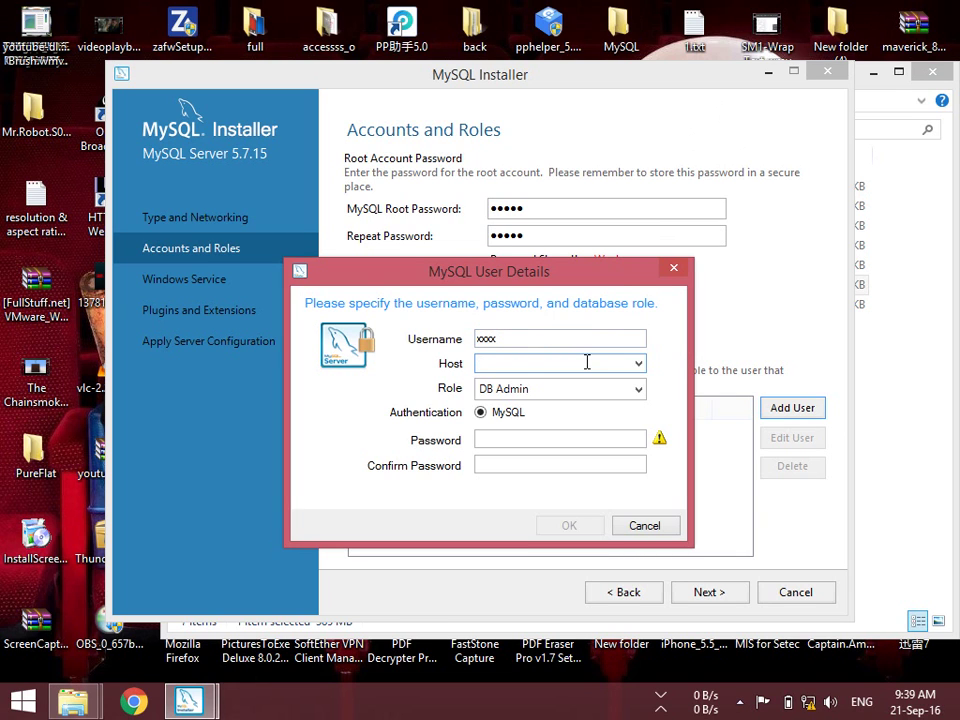
{"action": "type", "text": "192.168.1.70"}
{"action": "left_click", "coordinate": [638, 364]}
{"action": "left_click", "coordinate": [594, 386]}
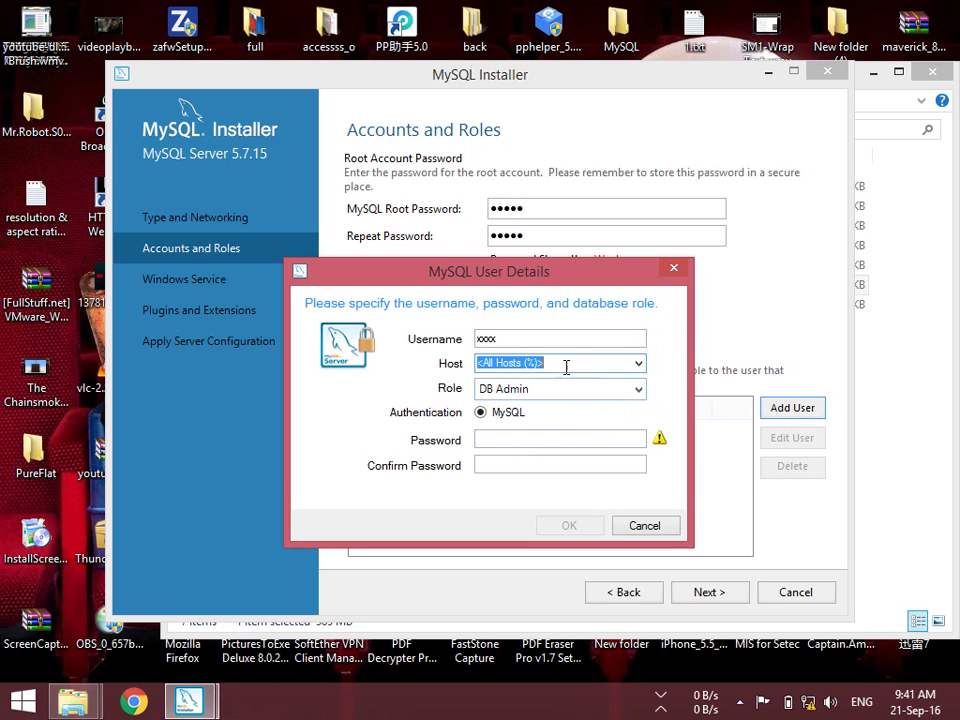
Replace the new user's username with root
{"action": "double_click", "coordinate": [555, 339]}
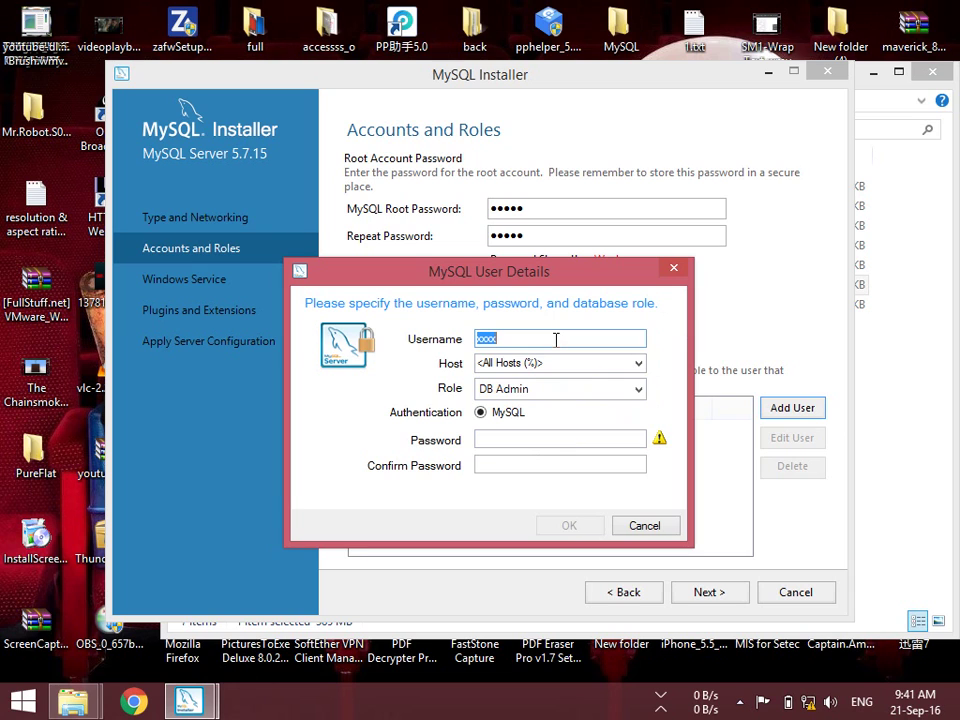
{"action": "type", "text": "root"}
Give root the User Admin role, enter and confirm its password, and save the account
{"action": "left_click", "coordinate": [560, 394]}
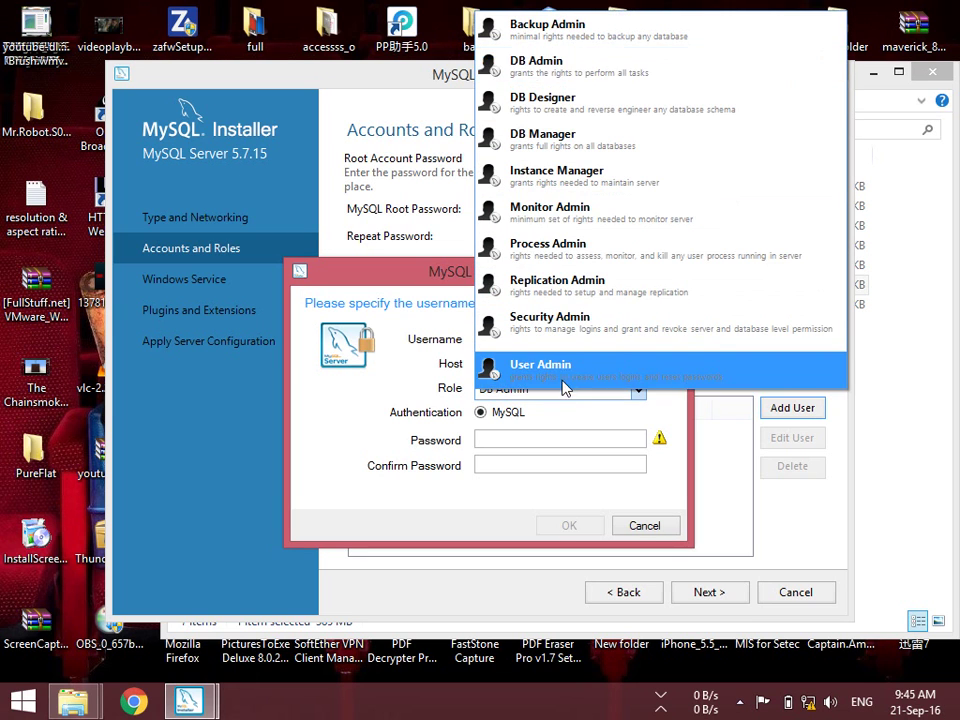
{"action": "left_click", "coordinate": [568, 380]}
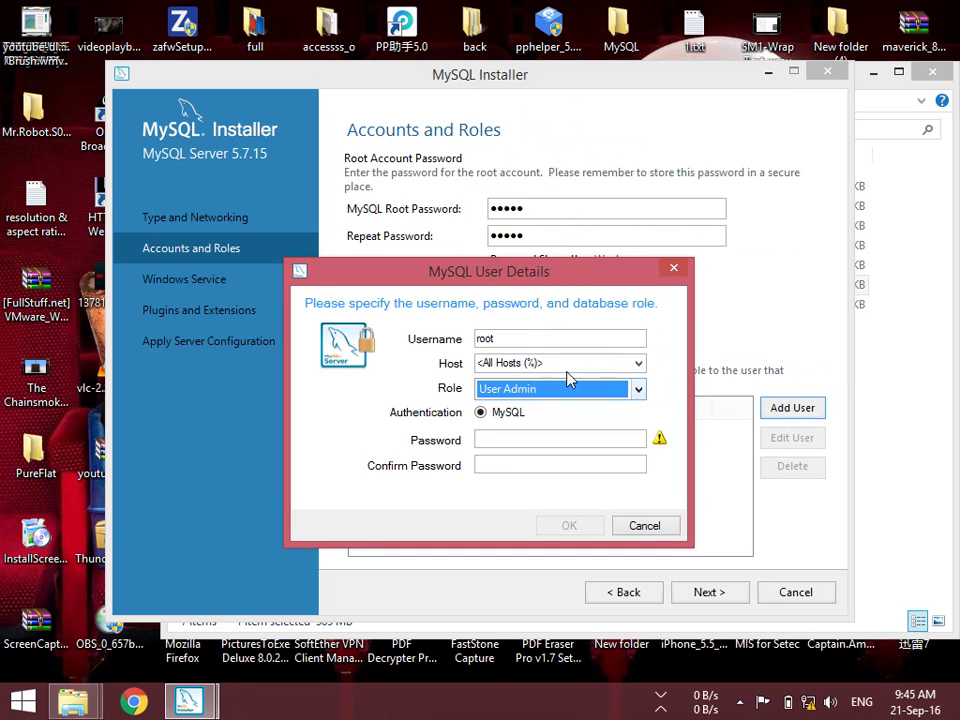
{"action": "left_click", "coordinate": [521, 442]}
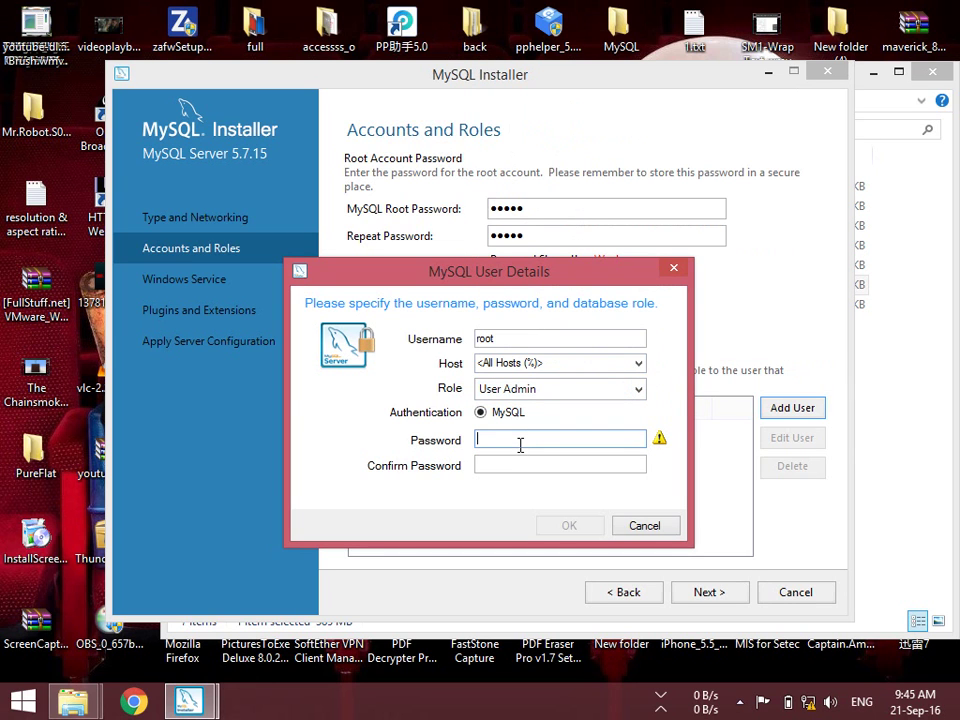
{"action": "type", "text": "•••••"}
{"action": "left_click", "coordinate": [512, 463]}
{"action": "type", "text": "•••••"}
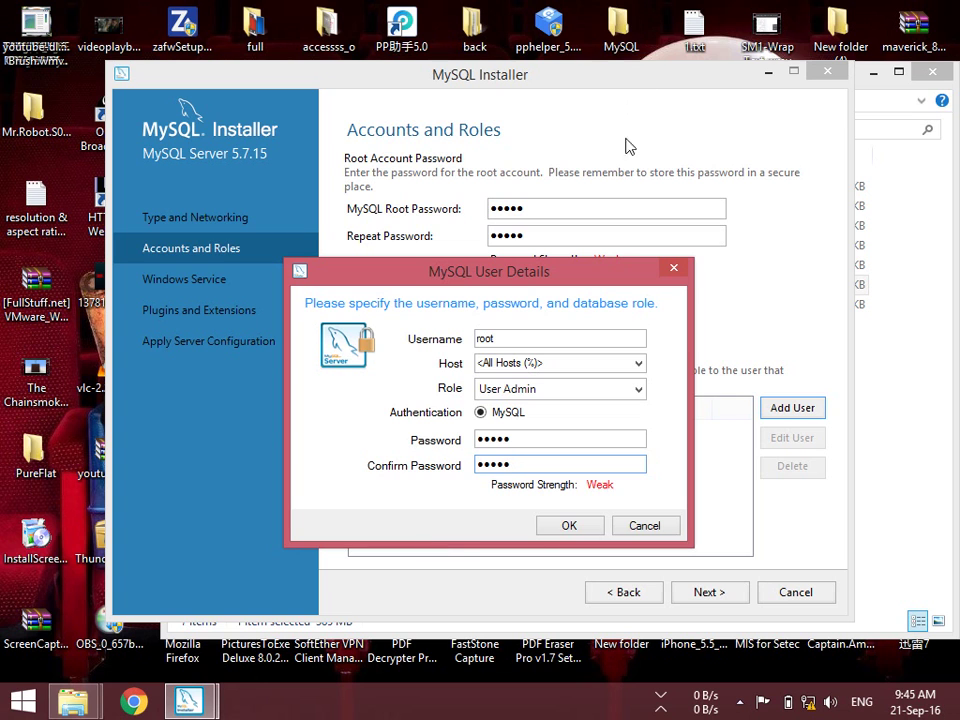
{"action": "left_click", "coordinate": [568, 526]}
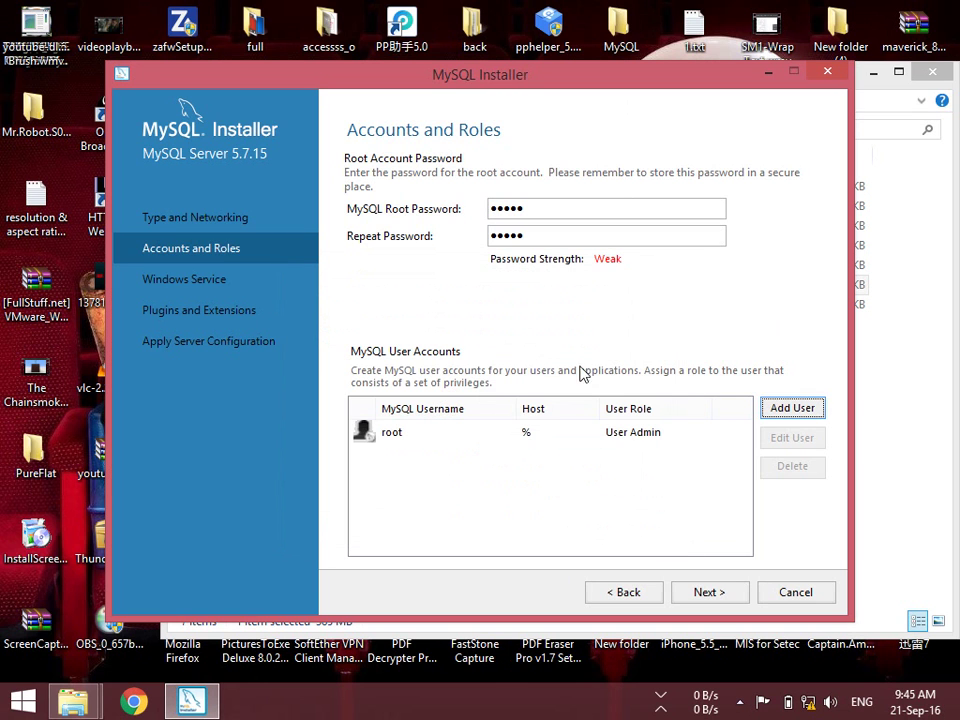
Move to the Windows Service page and check the service name MySQL57
{"action": "left_click", "coordinate": [705, 593]}
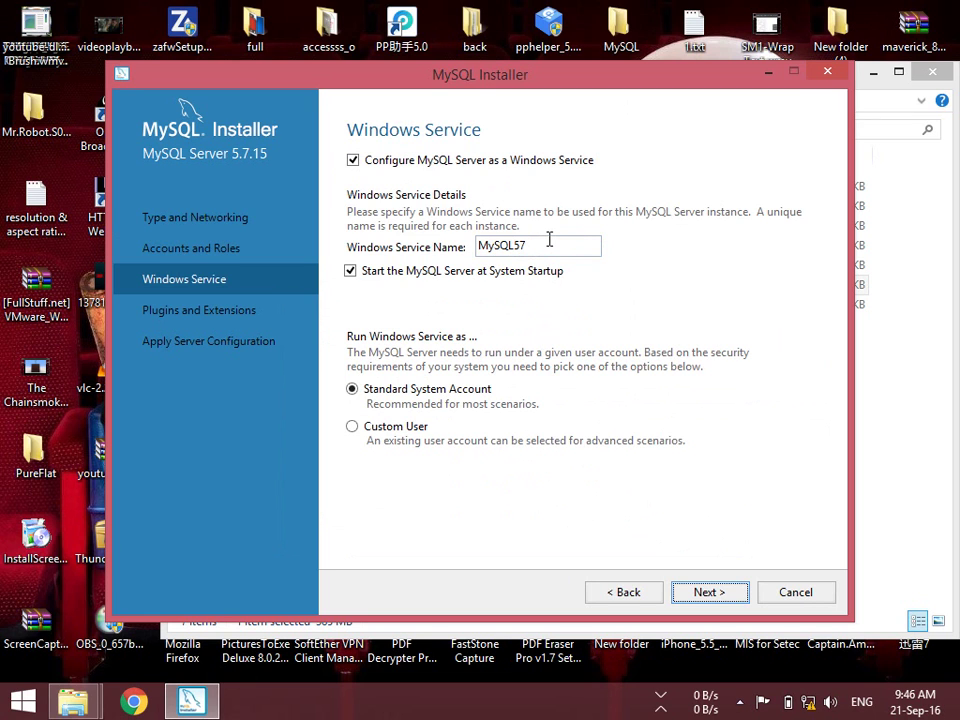
{"action": "double_click", "coordinate": [540, 242]}
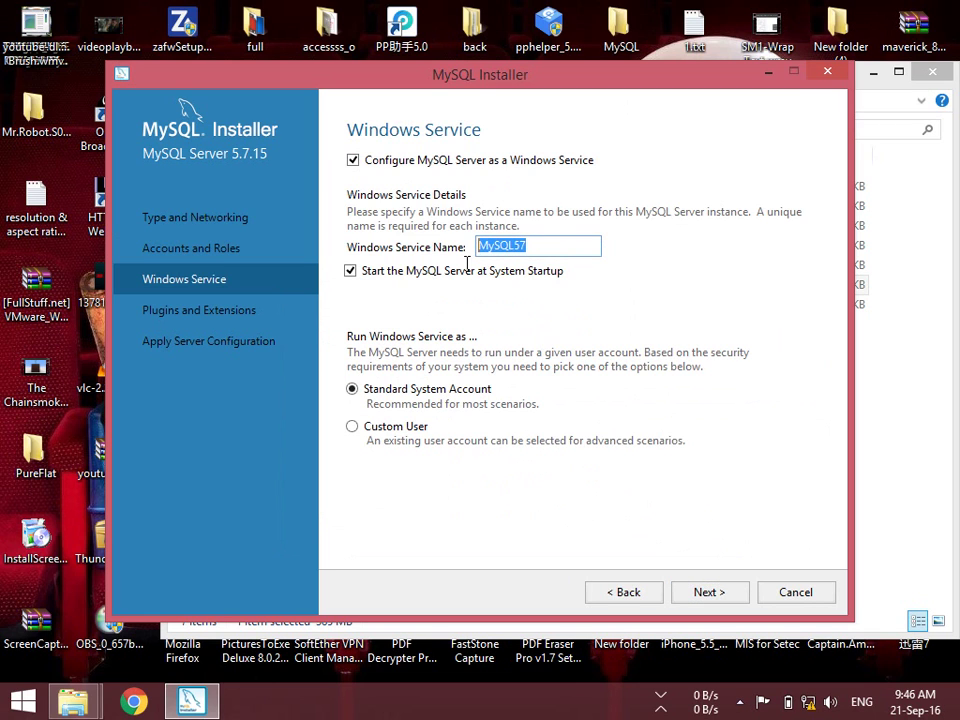
{"action": "left_click", "coordinate": [553, 242]}
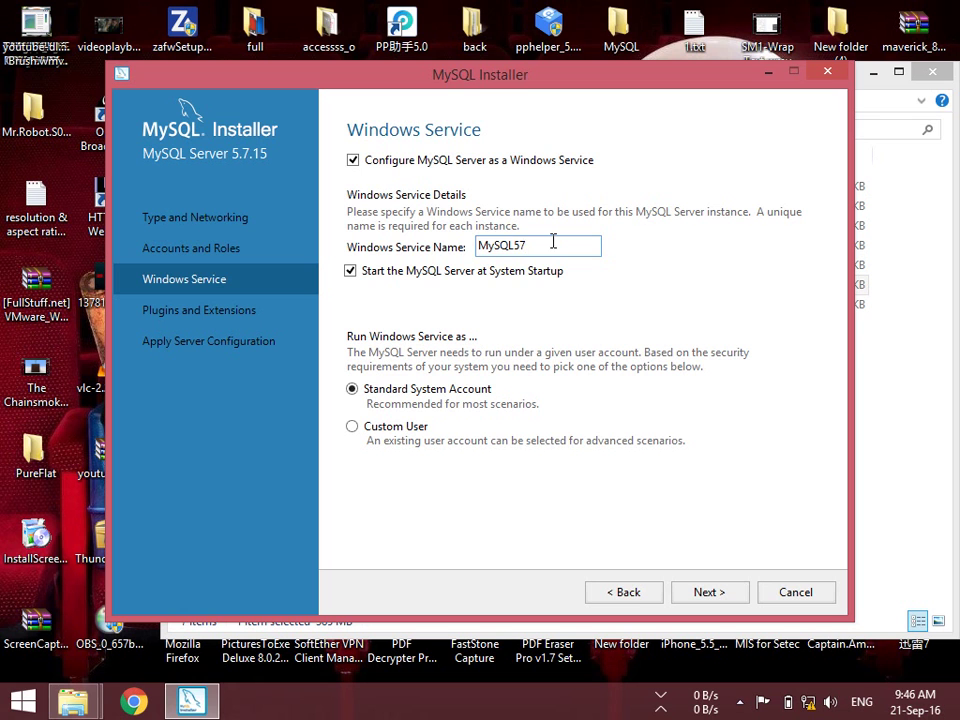
{"action": "left_click_drag", "start_coordinate": [531, 244], "coordinate": [466, 245]}
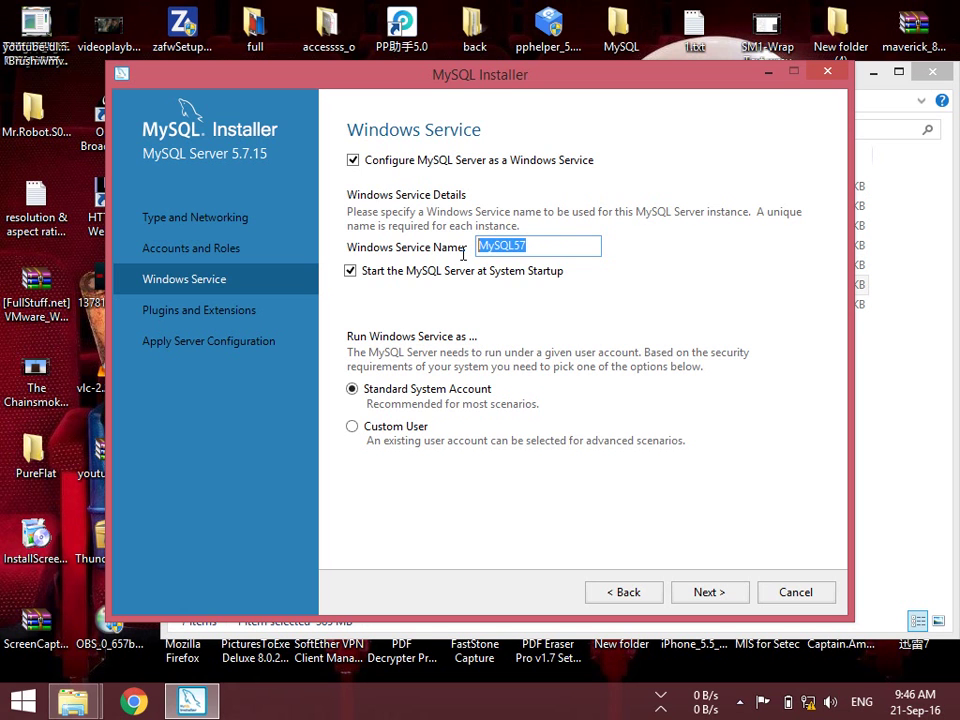
{"action": "left_click", "coordinate": [538, 242]}
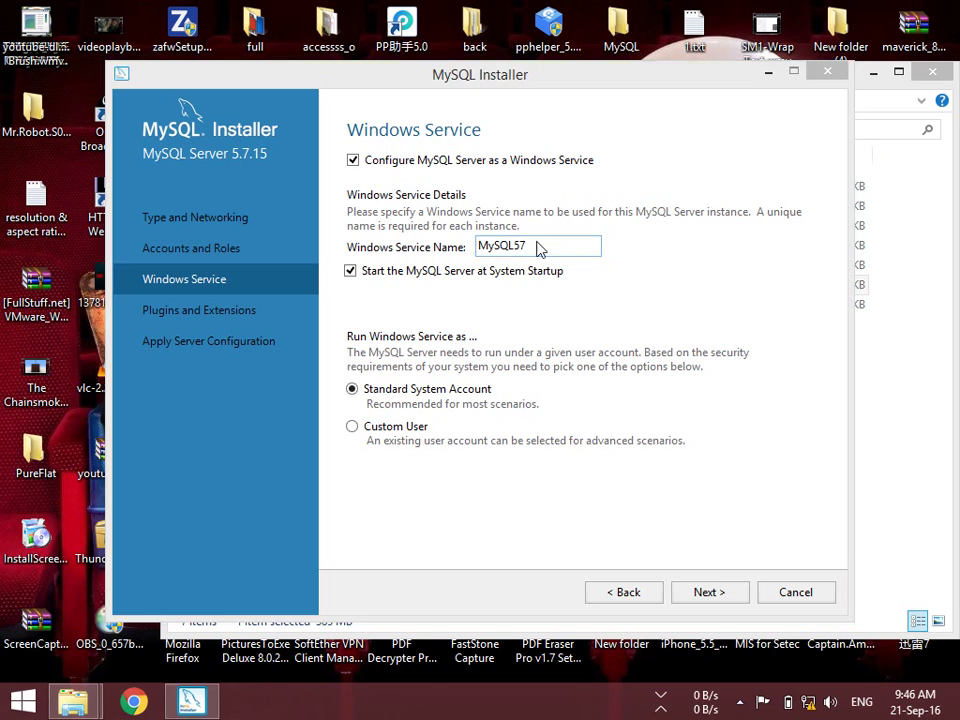
Search the Start screen for 'service' and open View local services
{"action": "key", "text": "super"}
{"action": "type", "text": "s"}
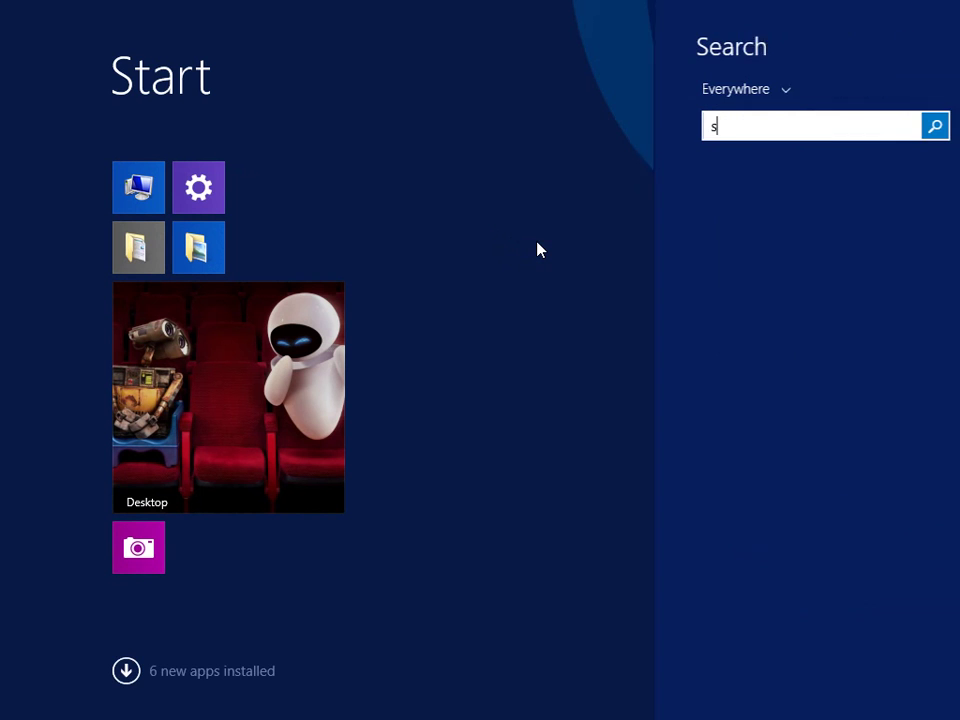
{"action": "type", "text": "ervices Running on this Computer"}
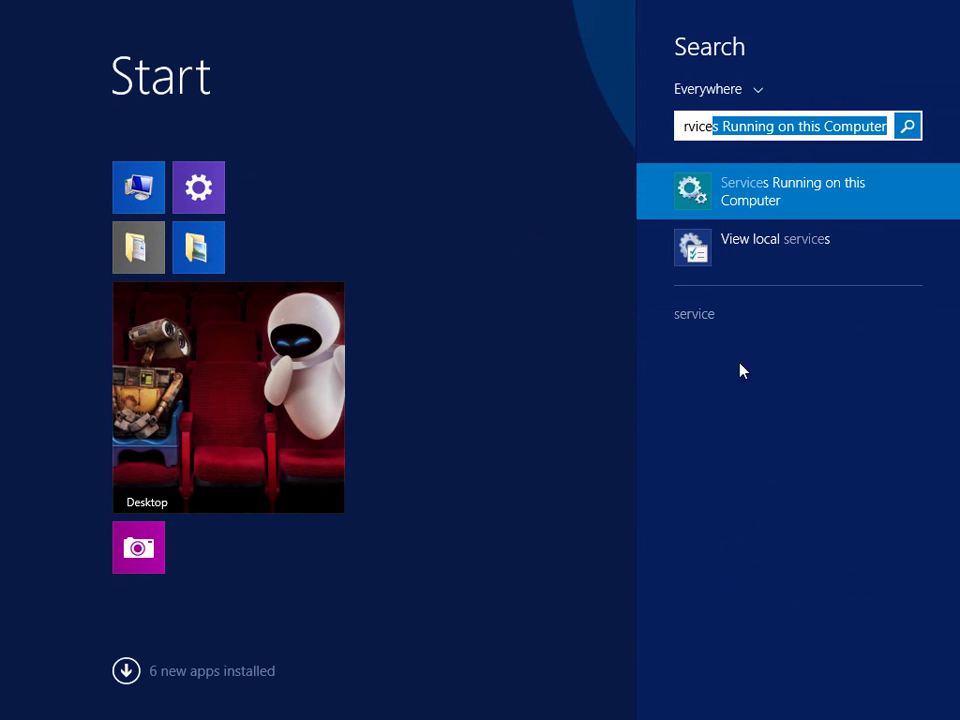
{"action": "left_click", "coordinate": [819, 263]}
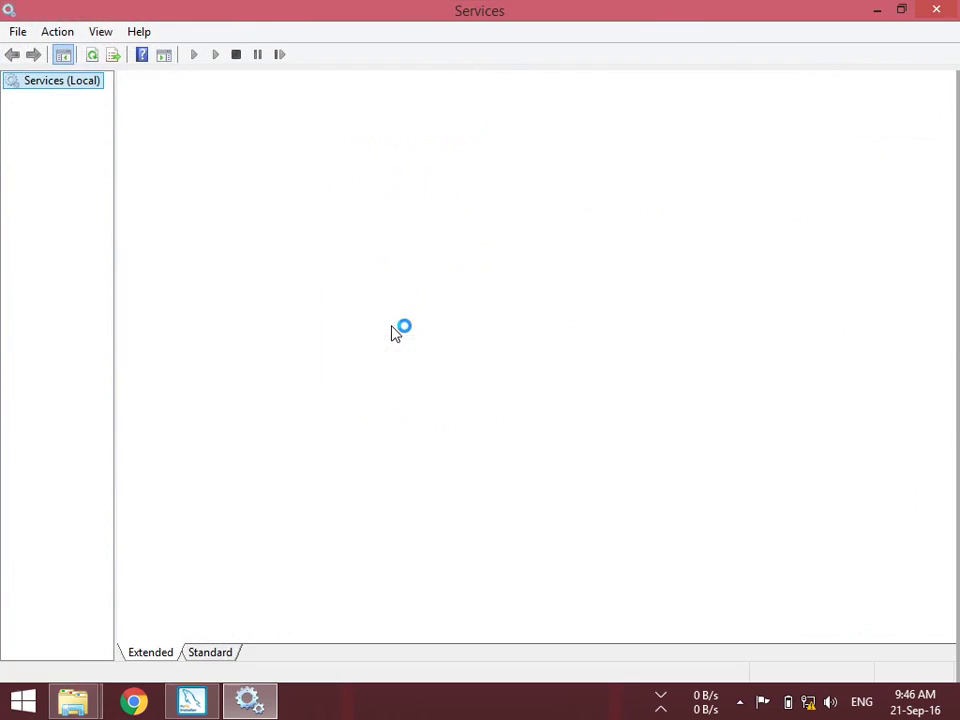
Read through the local services' descriptions, then return to MySQL Installer
{"action": "left_click", "coordinate": [400, 252]}
{"action": "left_click", "coordinate": [369, 432]}
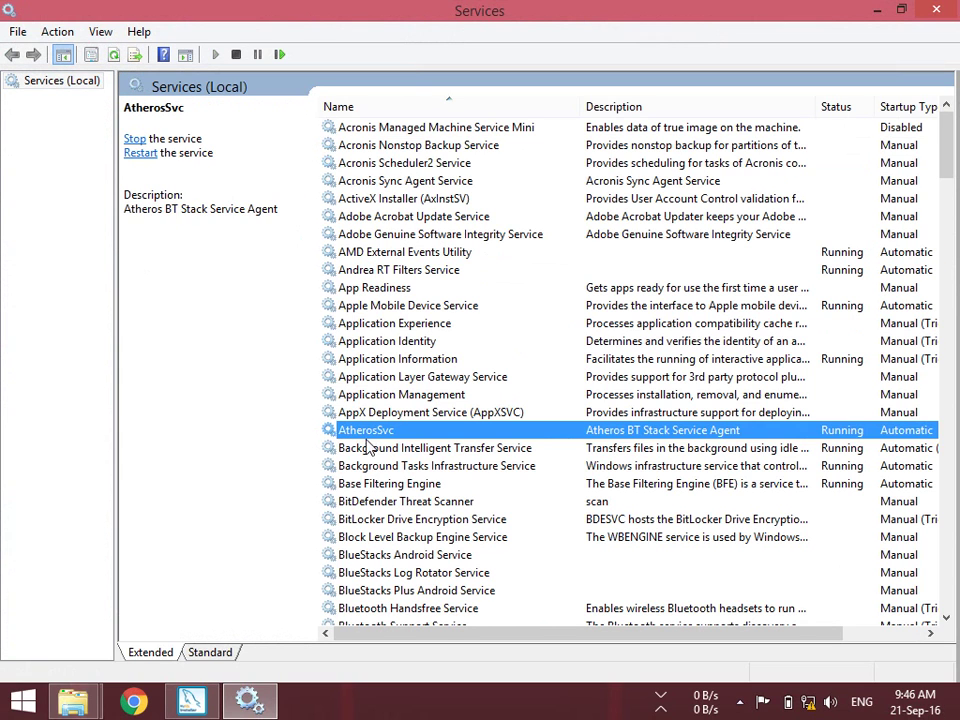
{"action": "left_click", "coordinate": [484, 198]}
{"action": "left_click", "coordinate": [470, 163]}
{"action": "left_click", "coordinate": [470, 270]}
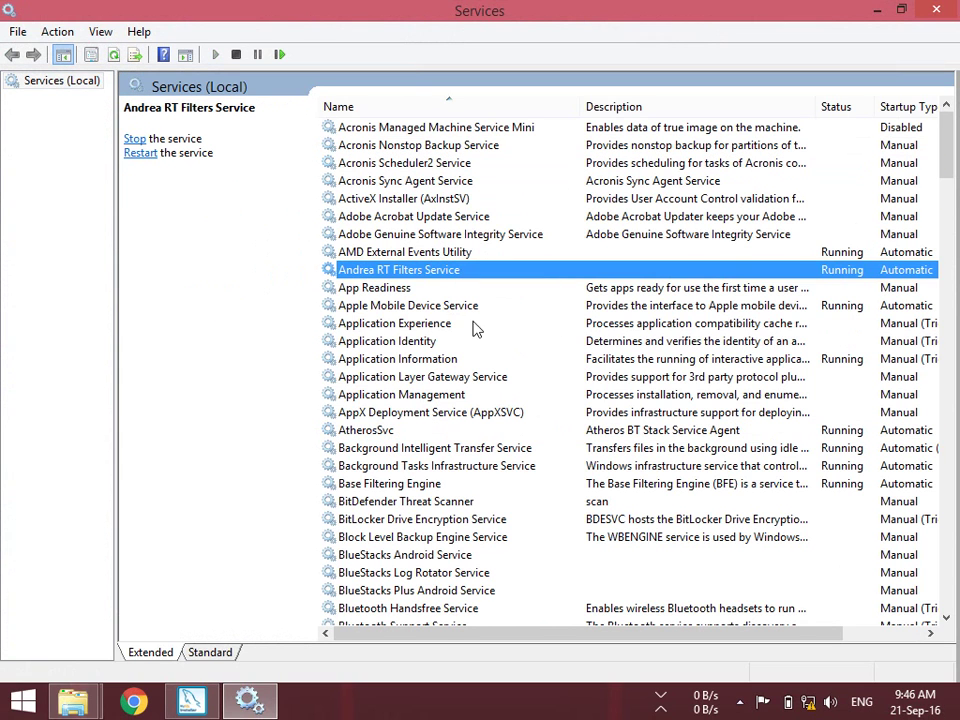
{"action": "left_click", "coordinate": [828, 254]}
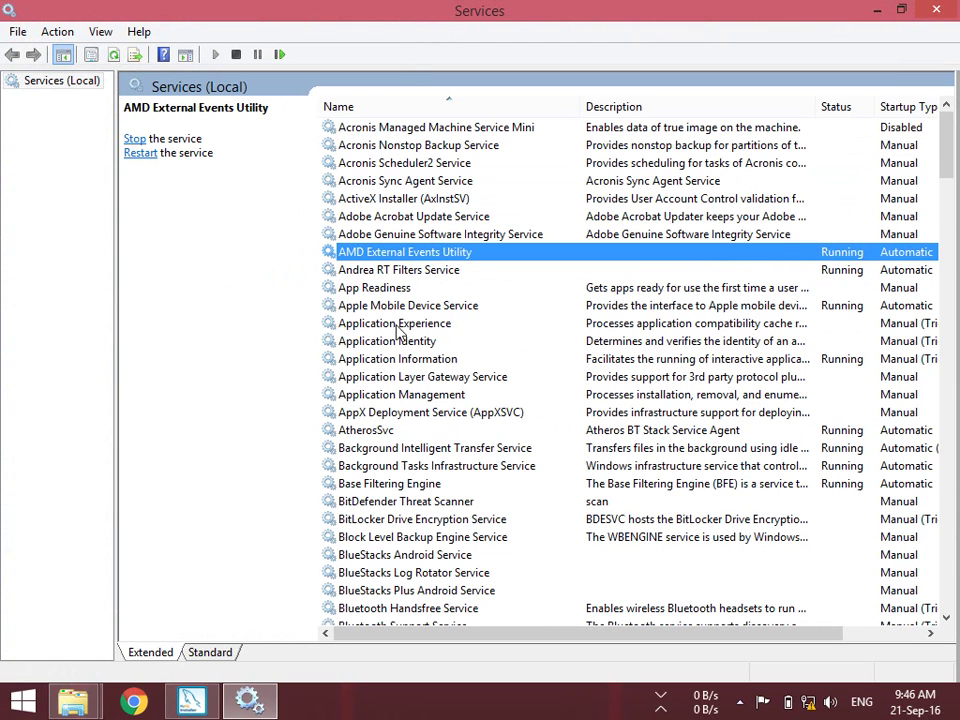
{"action": "left_click", "coordinate": [415, 218]}
{"action": "left_click", "coordinate": [390, 270]}
{"action": "left_click", "coordinate": [379, 358]}
{"action": "left_click", "coordinate": [410, 270]}
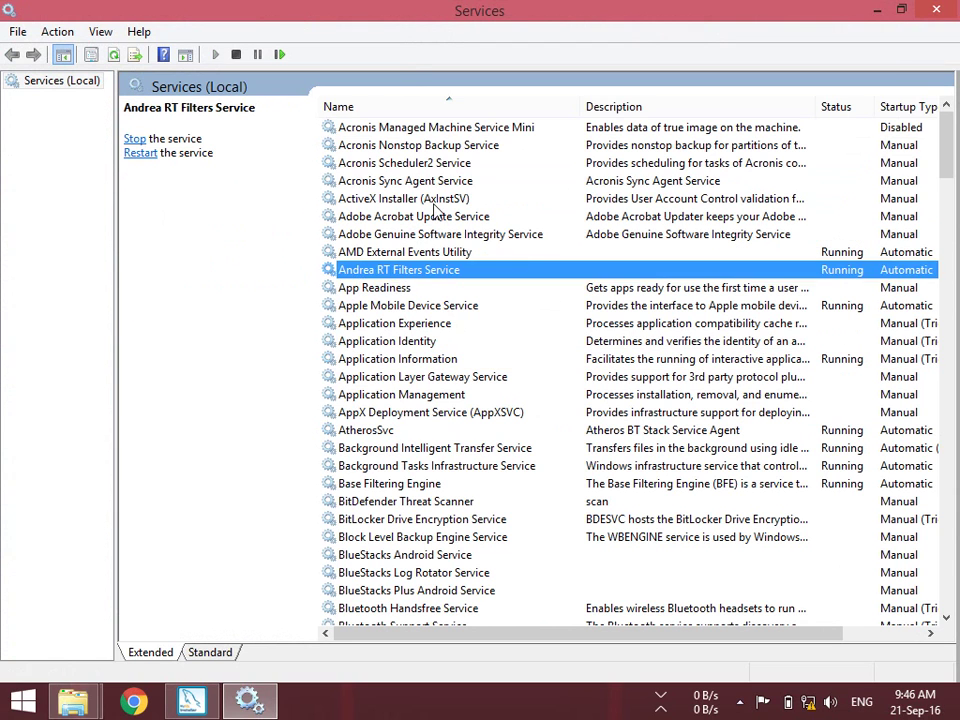
{"action": "left_click", "coordinate": [435, 216]}
{"action": "left_click", "coordinate": [381, 252]}
{"action": "left_click", "coordinate": [396, 306]}
{"action": "left_click", "coordinate": [394, 341]}
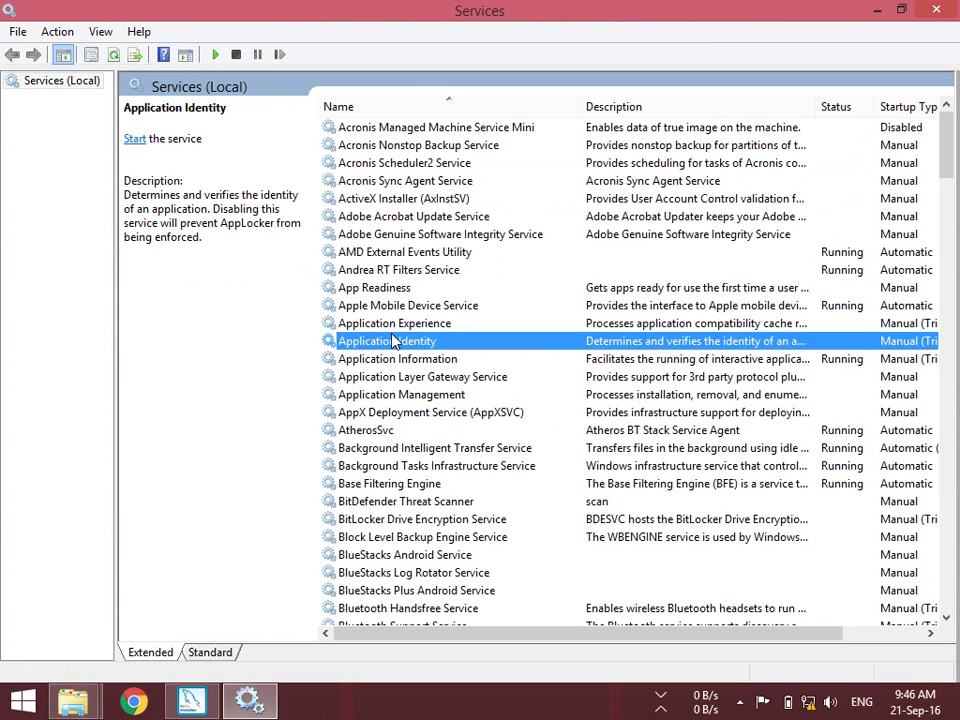
{"action": "left_click", "coordinate": [424, 235]}
{"action": "left_click", "coordinate": [433, 200]}
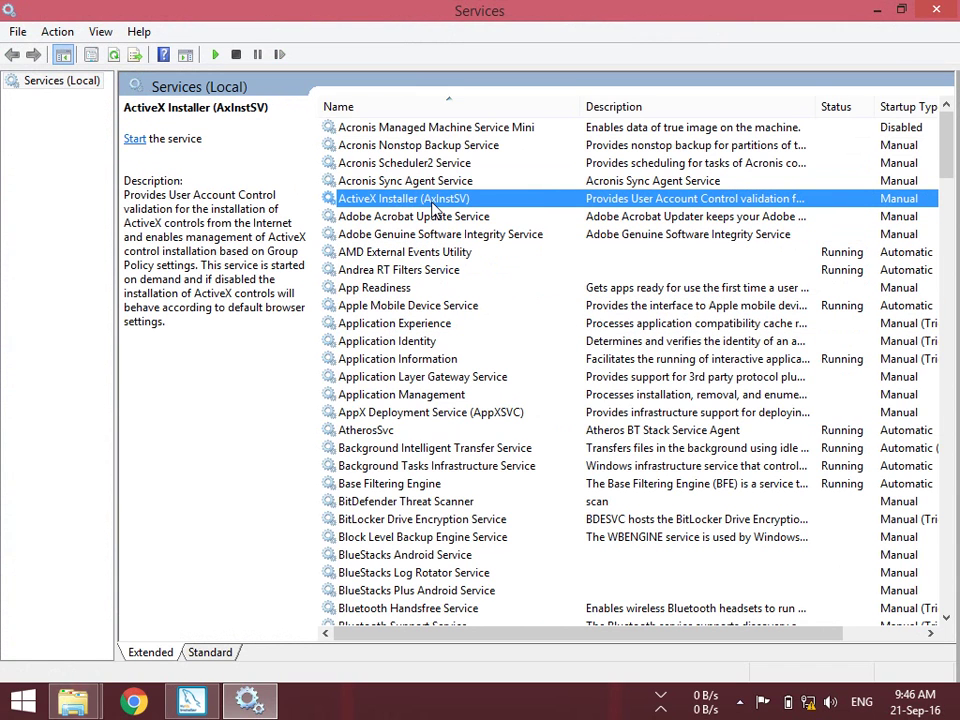
{"action": "left_click", "coordinate": [192, 700]}
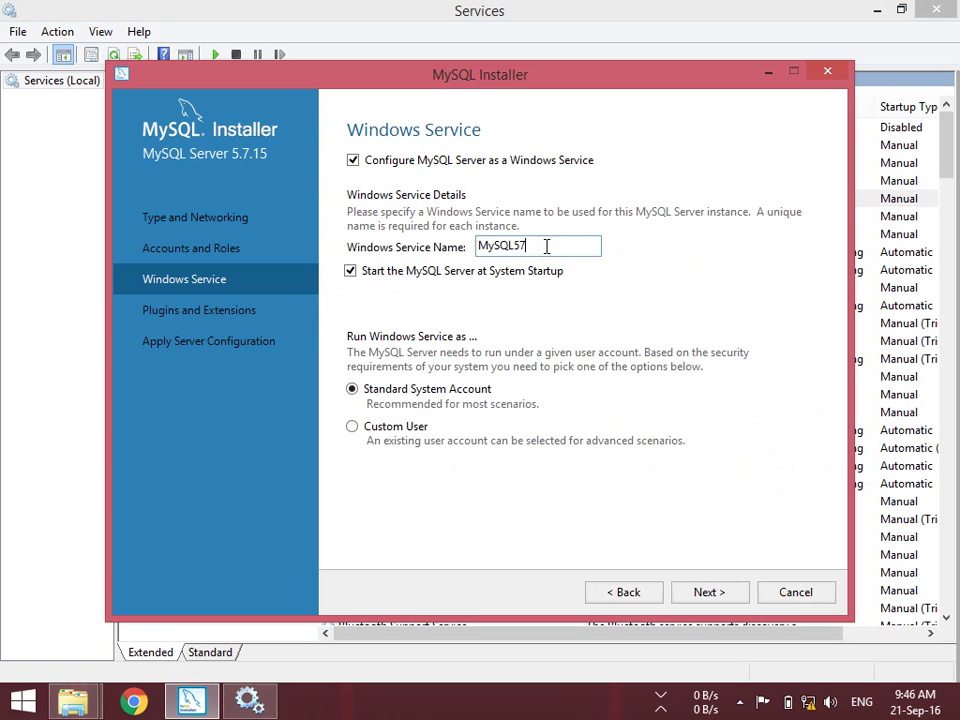
Check that the Windows Service Name reads MySQL57, then bring the Services console back to the front
{"action": "left_click_drag", "start_coordinate": [527, 243], "coordinate": [469, 243]}
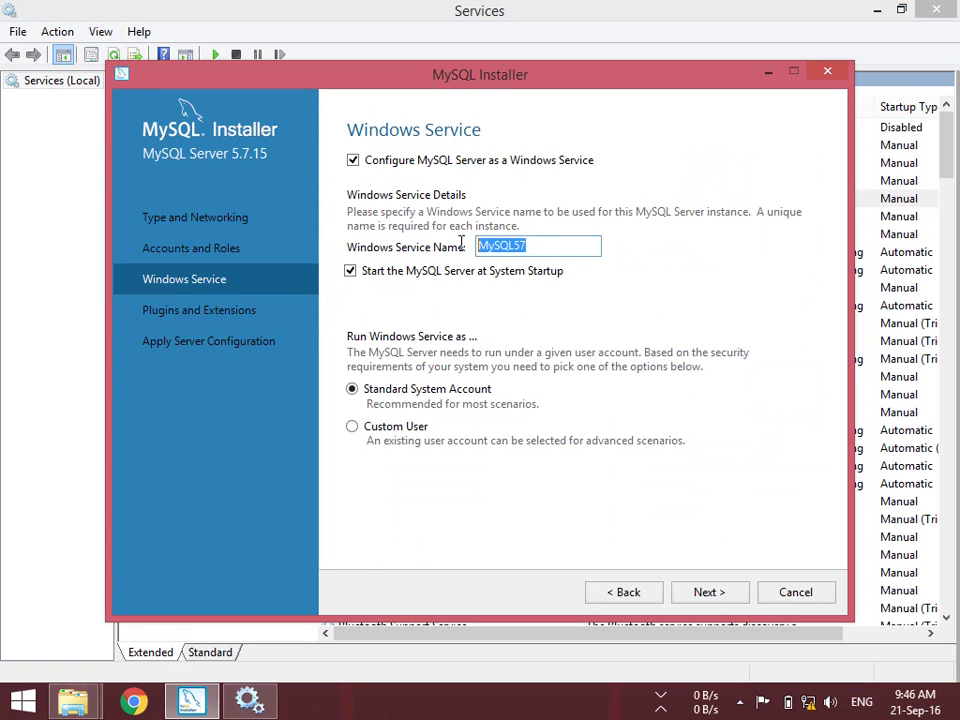
{"action": "left_click", "coordinate": [484, 26]}
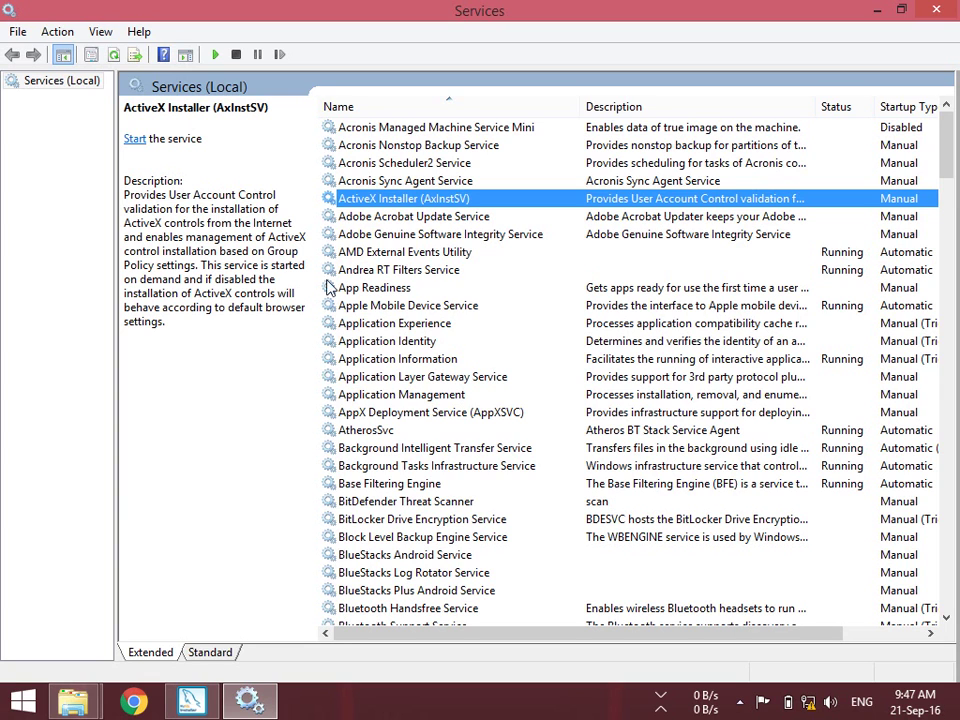
Leave AMD External Events Utility running without stopping it, and bring MySQL Installer's Windows Service page forward
{"action": "left_click", "coordinate": [440, 253]}
{"action": "right_click", "coordinate": [440, 253]}
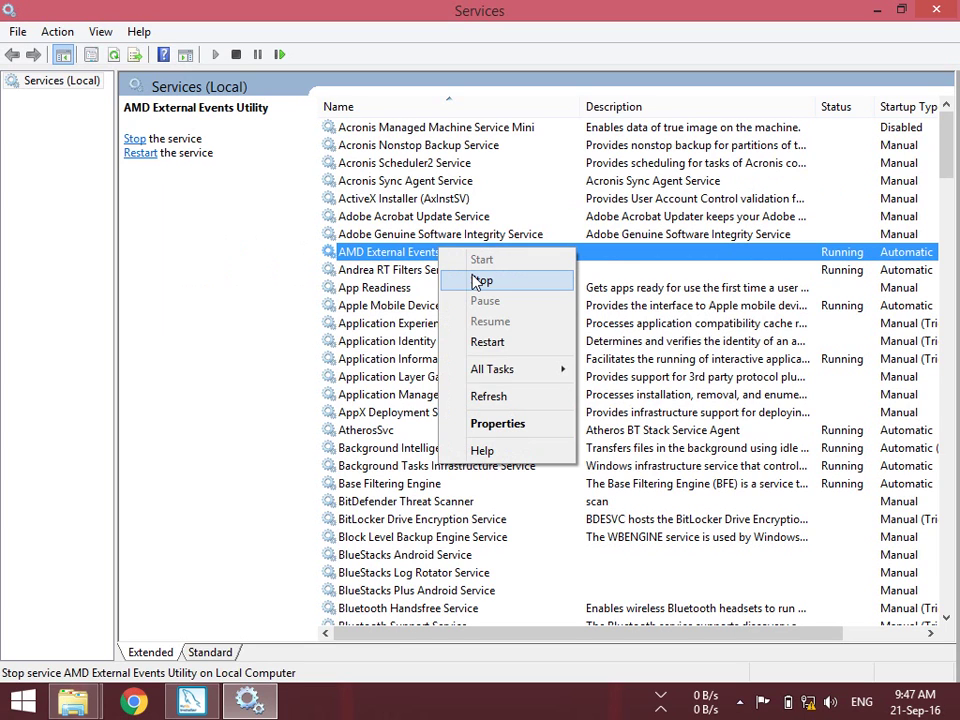
{"action": "left_click", "coordinate": [415, 200]}
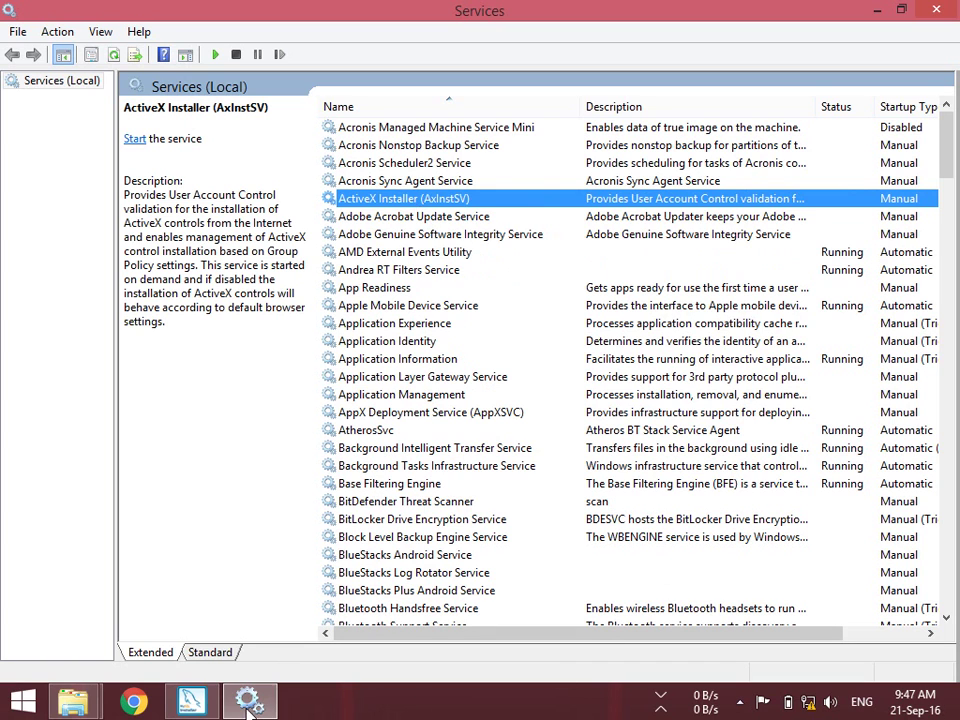
{"action": "left_click", "coordinate": [185, 705]}
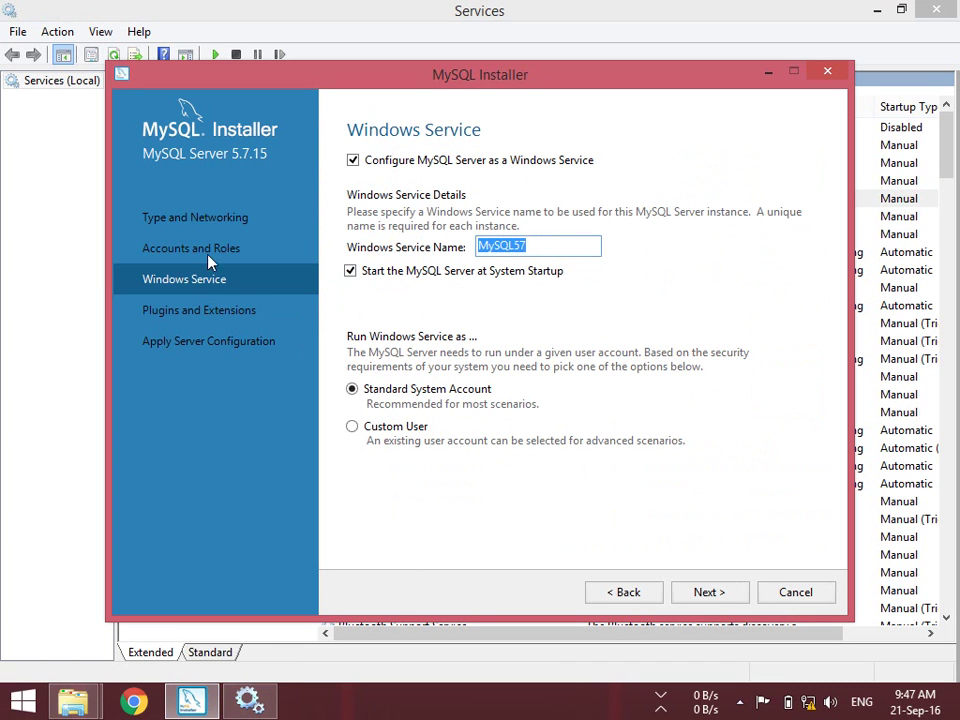
Keep MySQL57 in the Windows Service Name field and bring the Services console to the front
{"action": "left_click", "coordinate": [540, 245]}
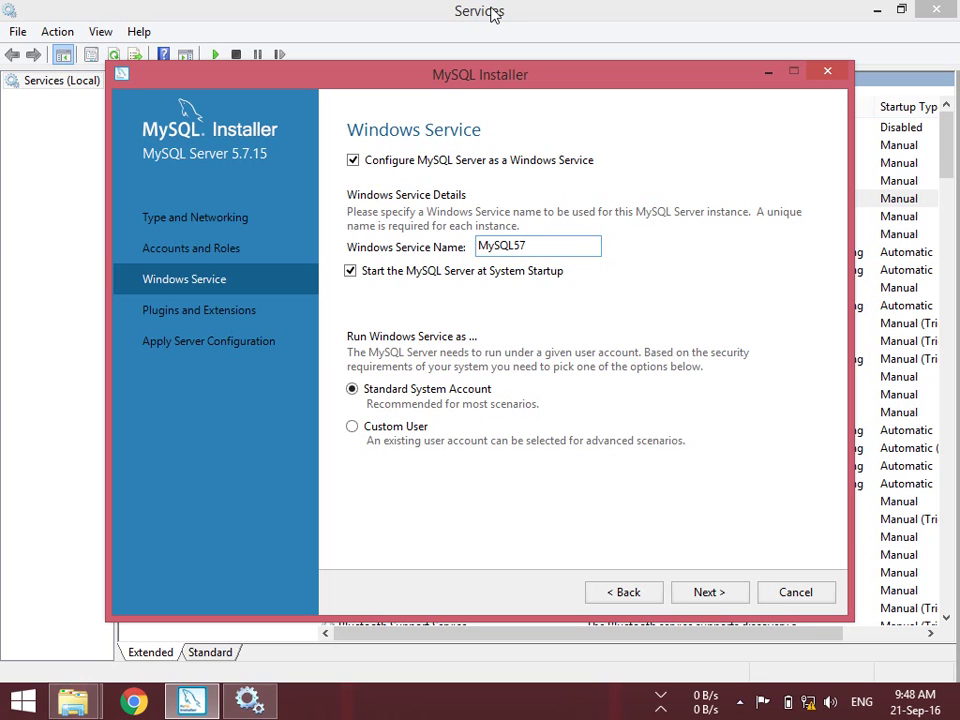
{"action": "left_click", "coordinate": [440, 16]}
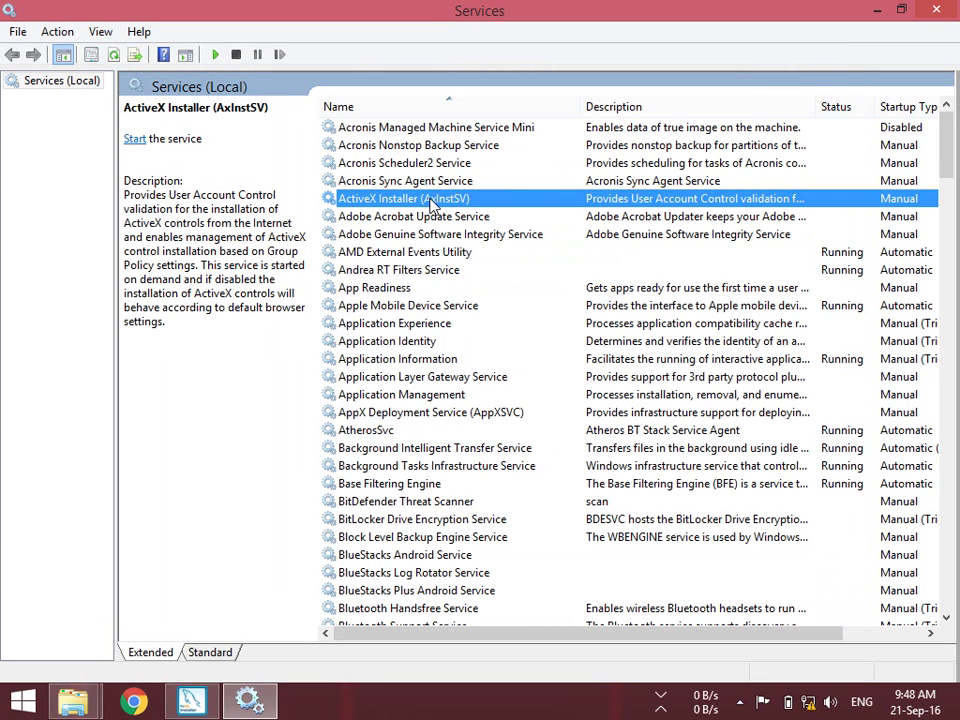
Review ActiveX Installer's startup type options without changing them, then close the Services console
{"action": "right_click", "coordinate": [400, 203]}
{"action": "left_click", "coordinate": [443, 377]}
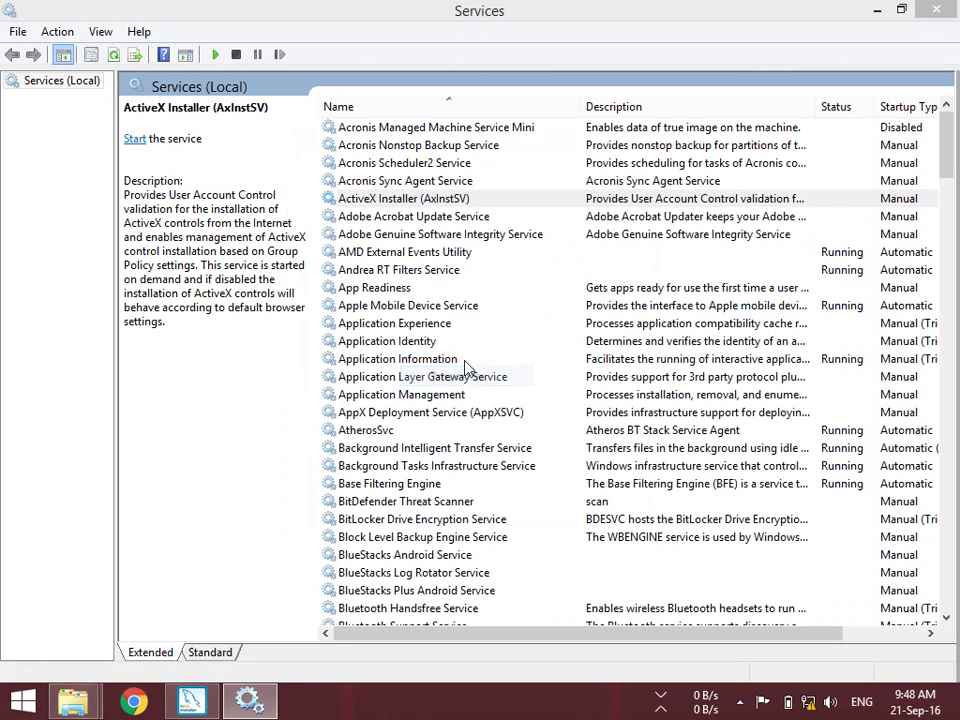
{"action": "left_click", "coordinate": [442, 329]}
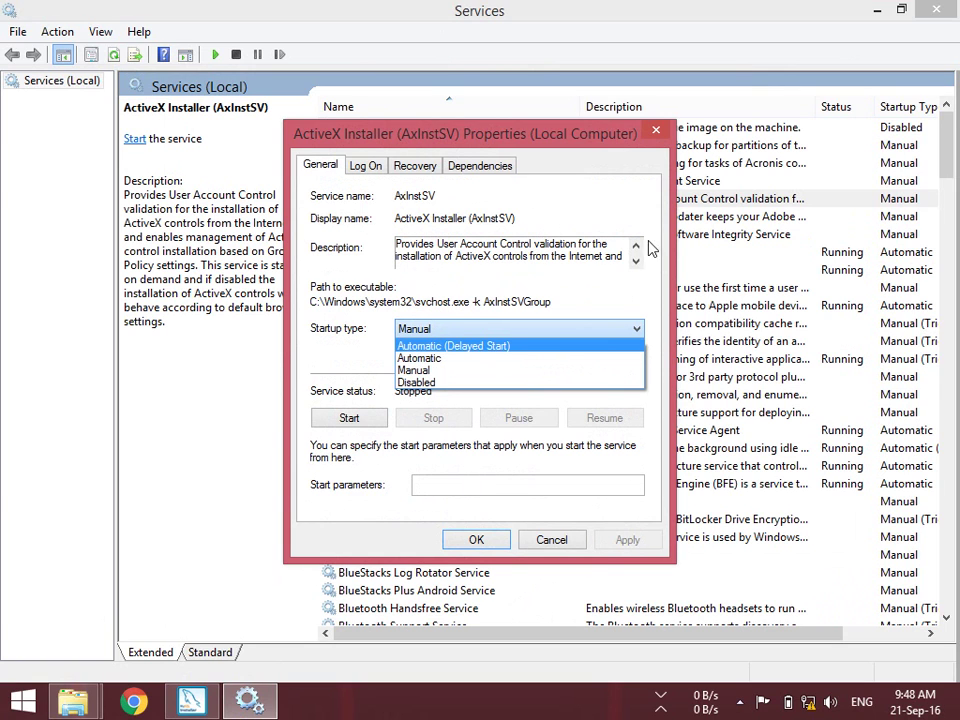
{"action": "left_click", "coordinate": [655, 134]}
{"action": "left_click", "coordinate": [655, 134]}
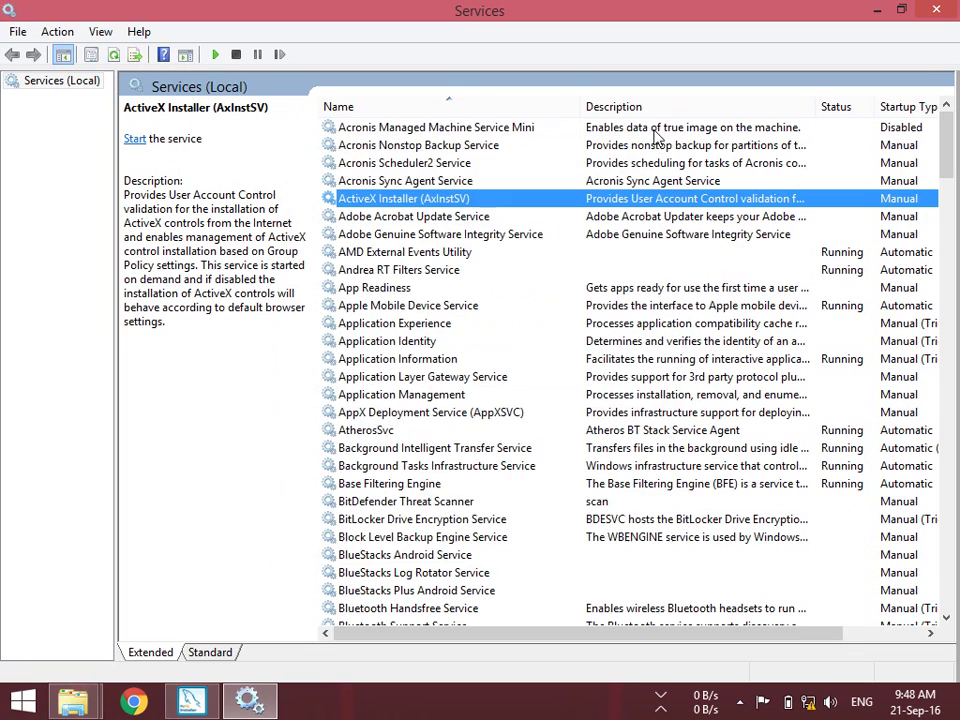
{"action": "left_click", "coordinate": [932, 10]}
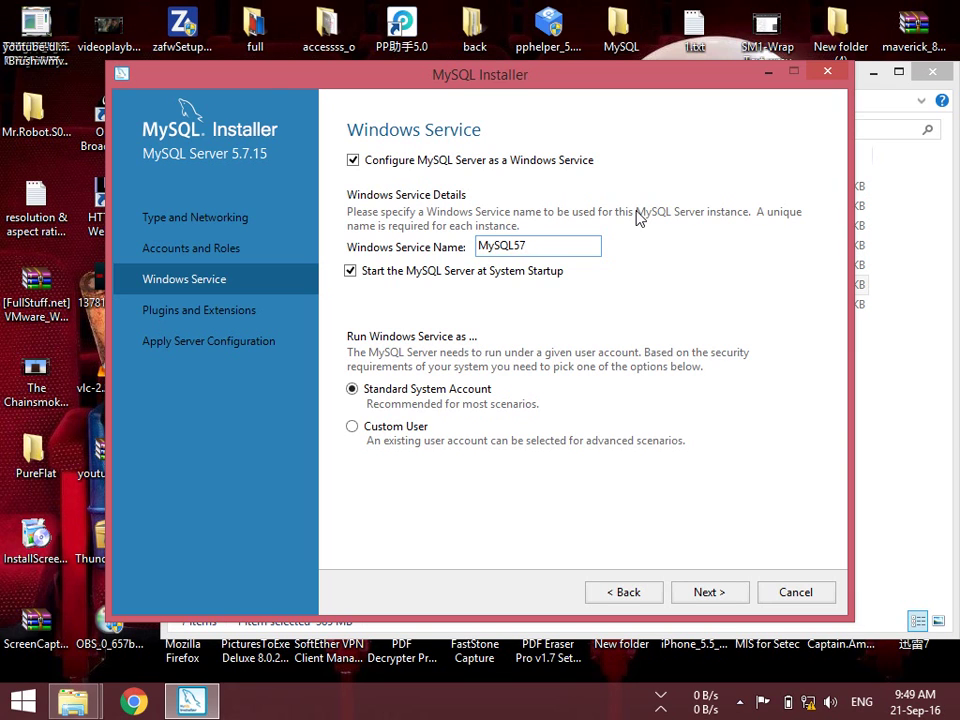
Enable X Protocol / MySQL as a Document Store on port 33060 and proceed to Apply Server Configuration
{"action": "left_click", "coordinate": [720, 594]}
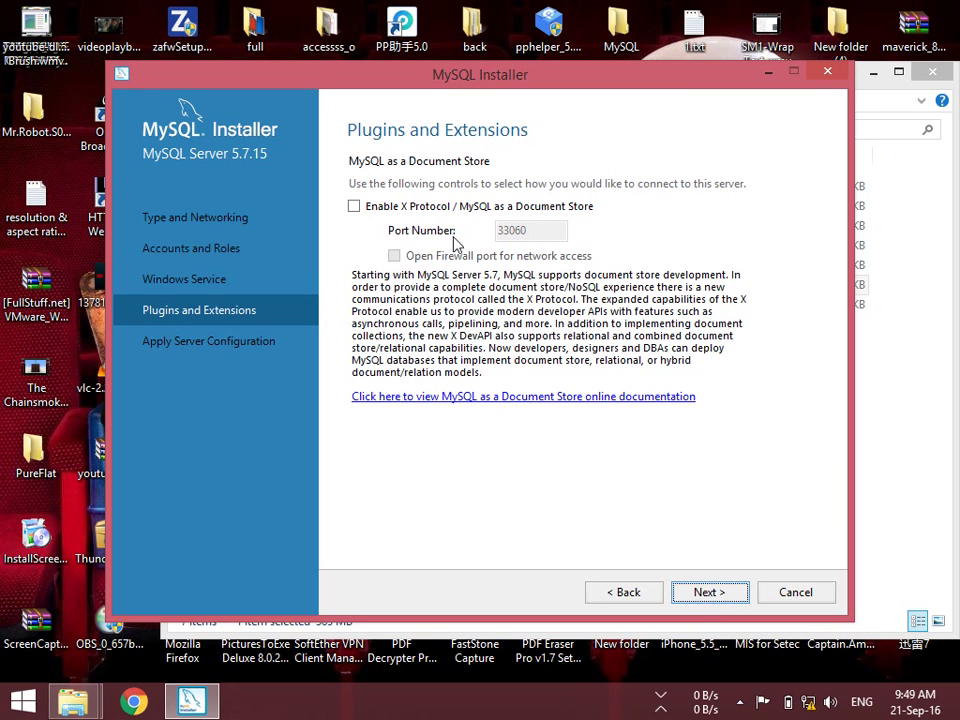
{"action": "left_click", "coordinate": [360, 208]}
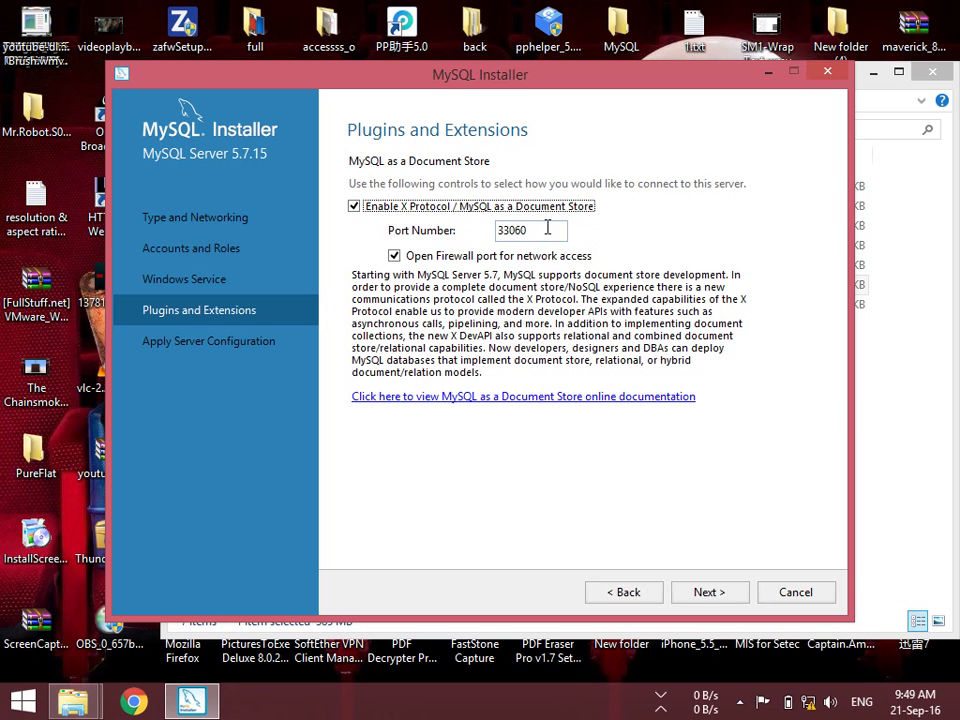
{"action": "left_click", "coordinate": [503, 230]}
{"action": "double_click", "coordinate": [544, 229]}
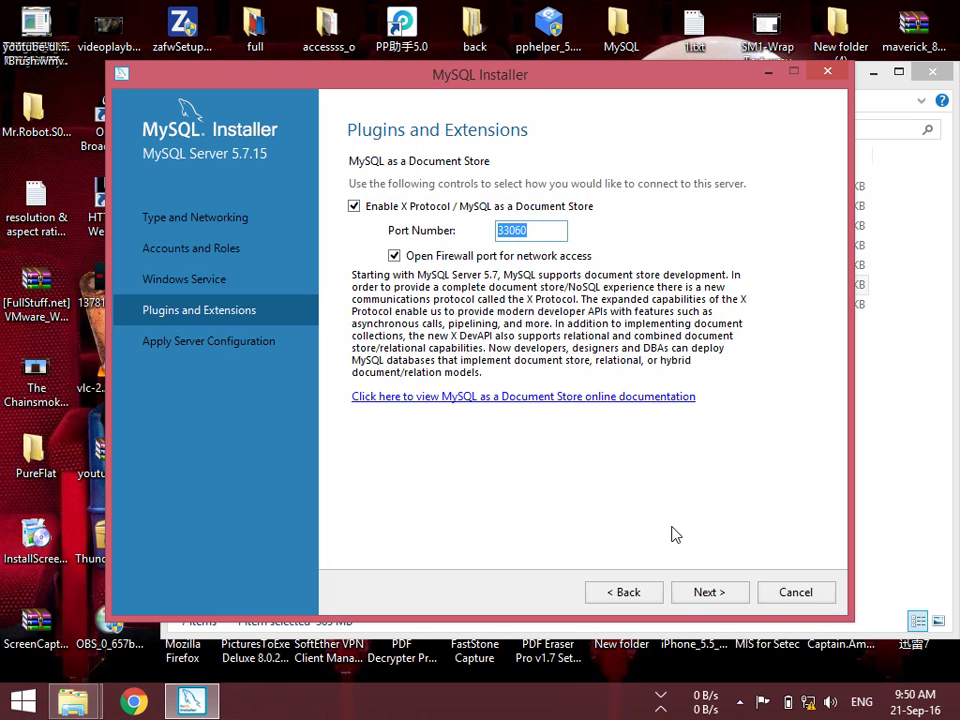
{"action": "left_click", "coordinate": [705, 595]}
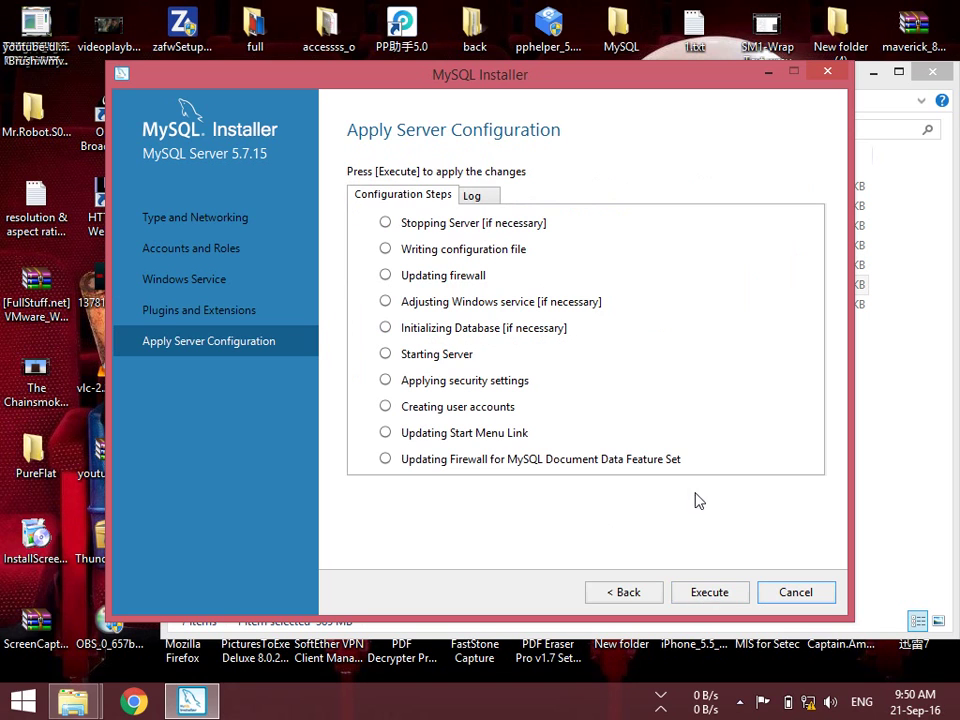
Execute the MySQL Server 5.7.15 configuration, allowing mysqld.exe on private and public networks, and finish
{"action": "left_click", "coordinate": [707, 594]}
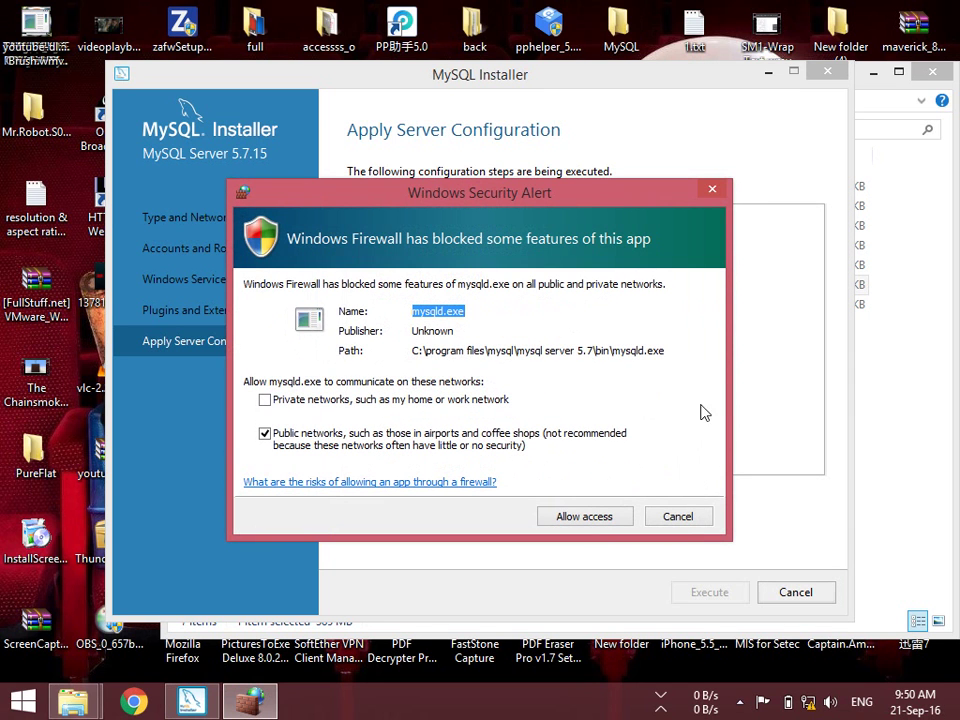
{"action": "left_click", "coordinate": [500, 401]}
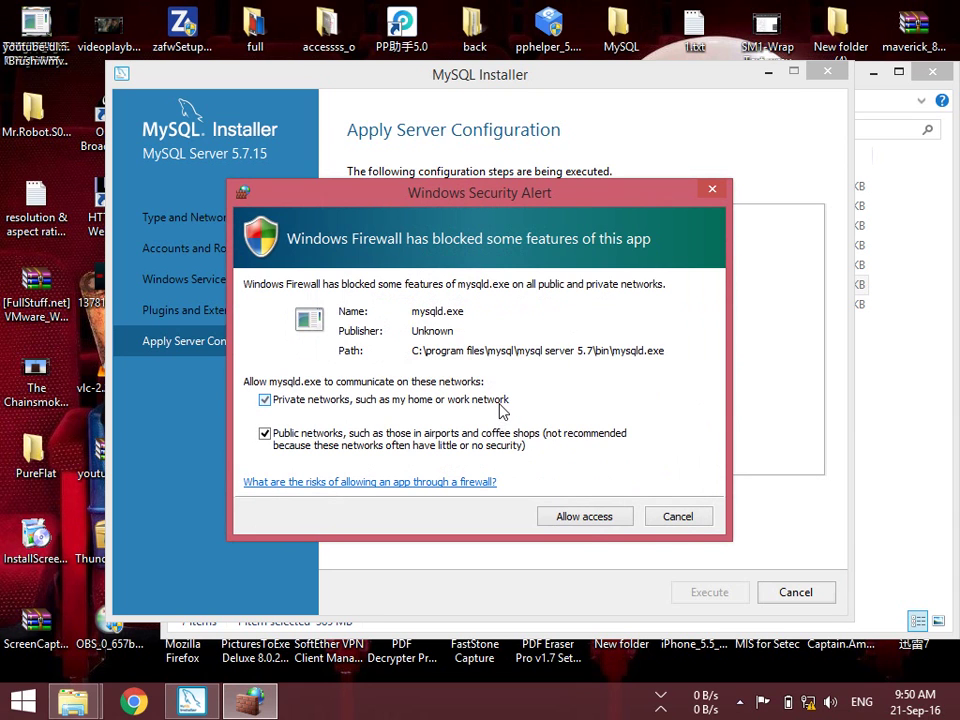
{"action": "left_click", "coordinate": [584, 517]}
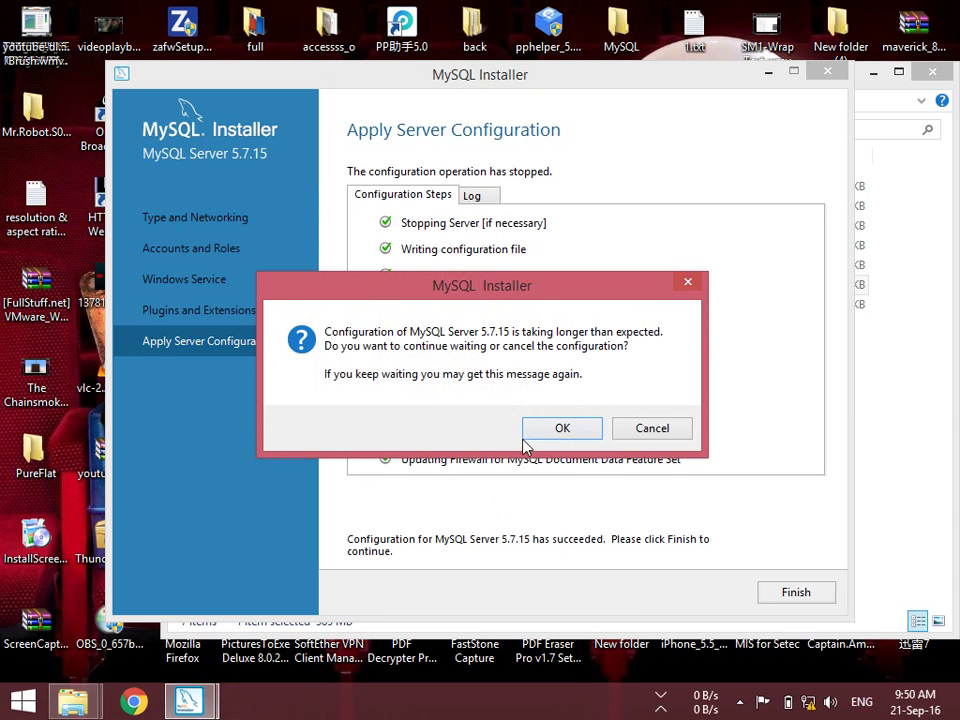
{"action": "left_click", "coordinate": [556, 428]}
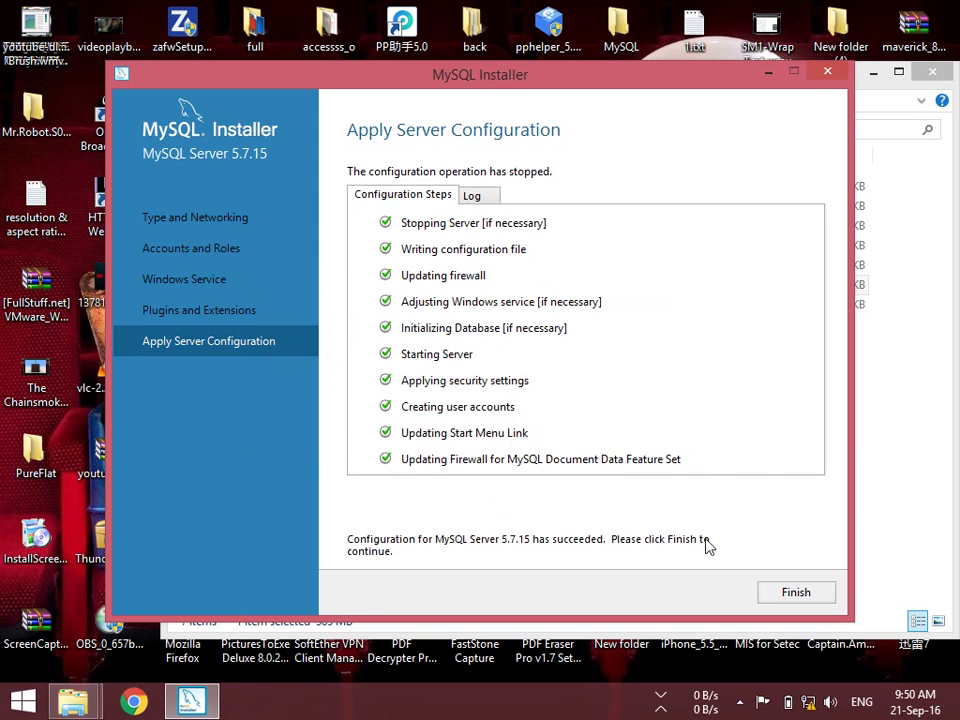
{"action": "left_click", "coordinate": [790, 590]}
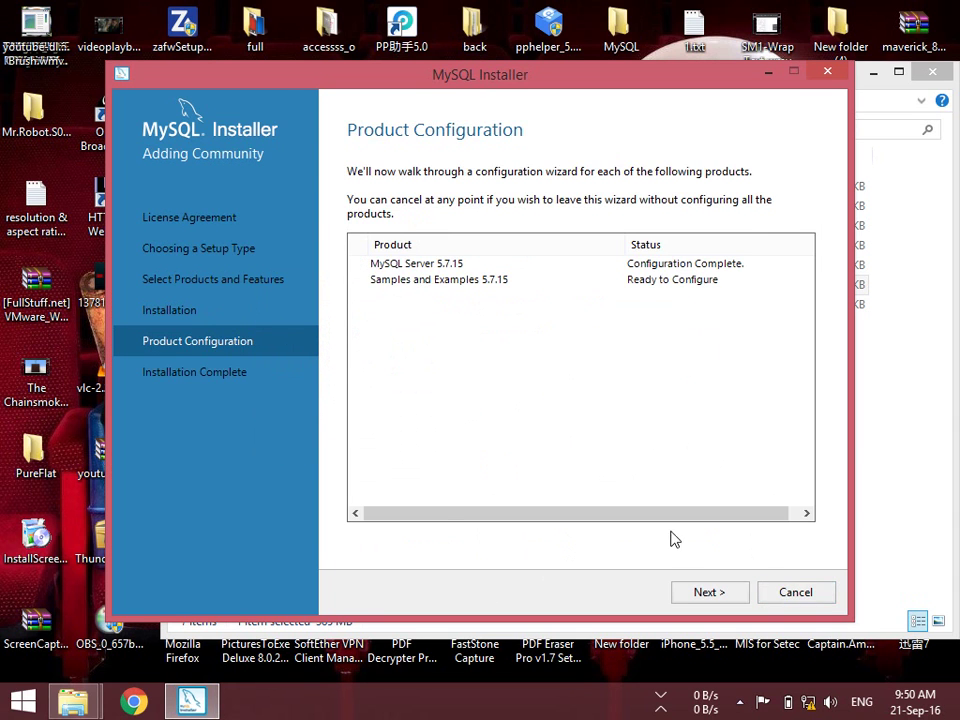
Verify the root connection succeeds, then execute and finish the Samples and Examples 5.7.15 configuration
{"action": "left_click", "coordinate": [709, 592]}
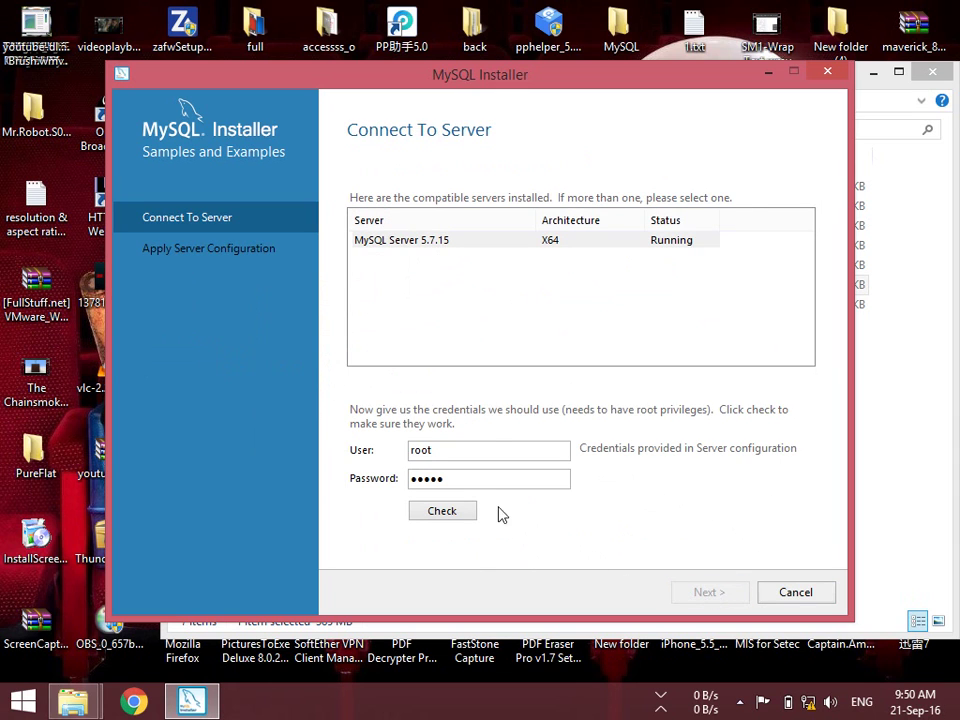
{"action": "left_click", "coordinate": [443, 511]}
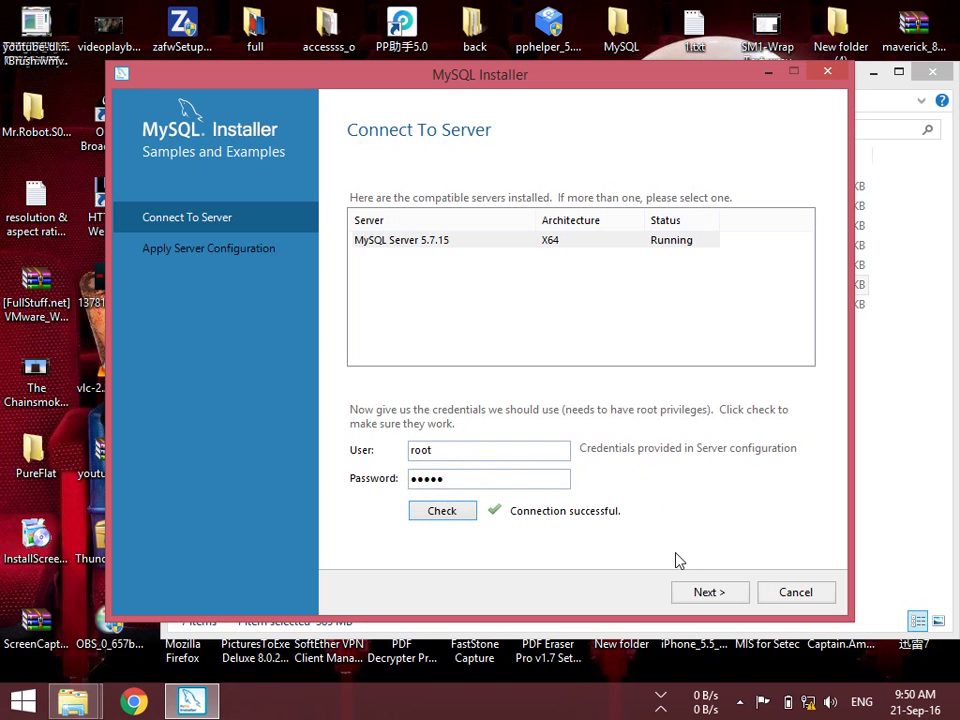
{"action": "left_click", "coordinate": [690, 594]}
{"action": "left_click", "coordinate": [702, 594]}
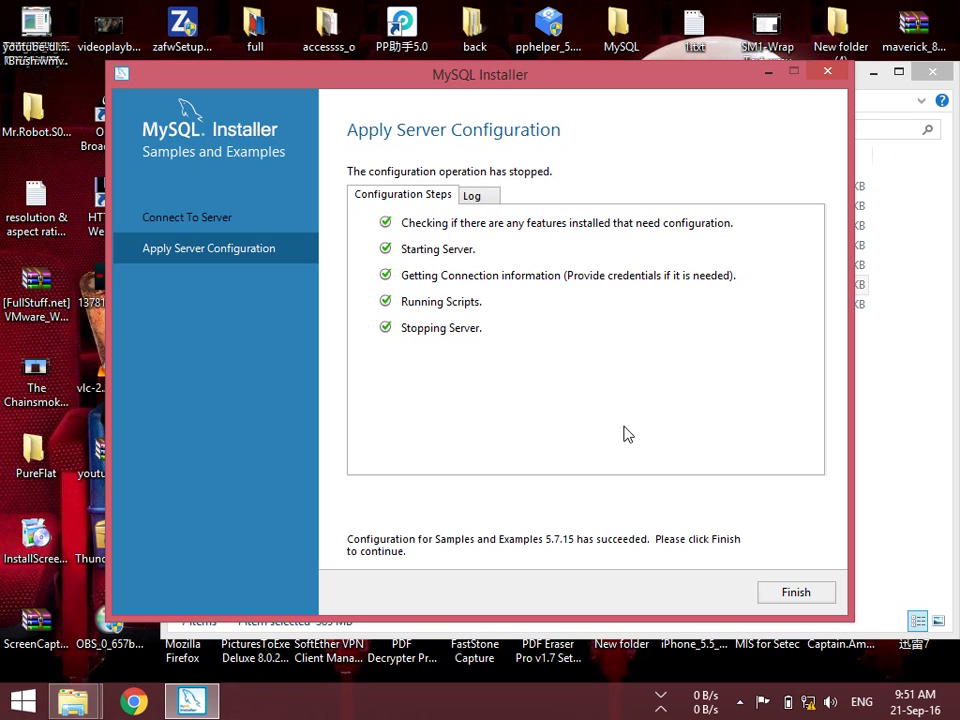
{"action": "left_click", "coordinate": [793, 591]}
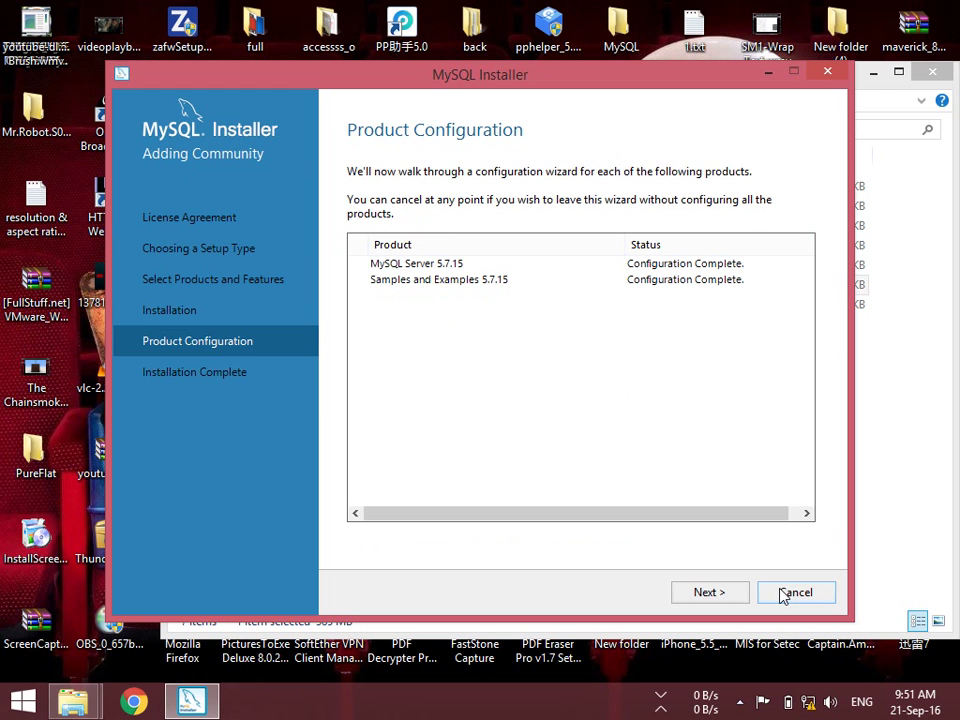
Finish the installation with Start MySQL Workbench after Setup left ticked
{"action": "left_click", "coordinate": [708, 592]}
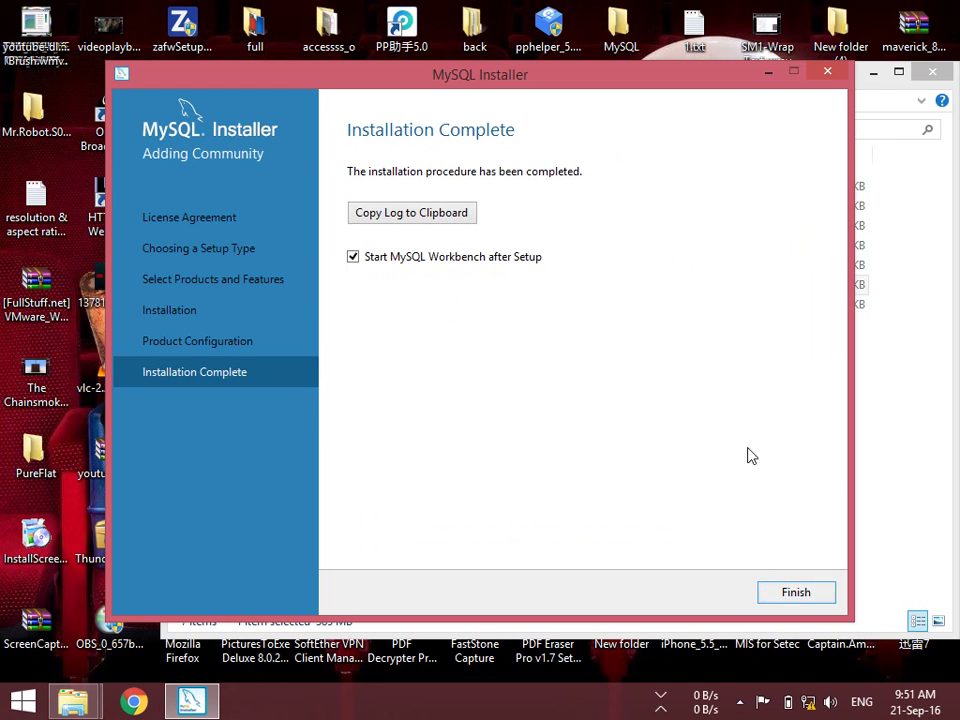
{"action": "left_click", "coordinate": [780, 598]}
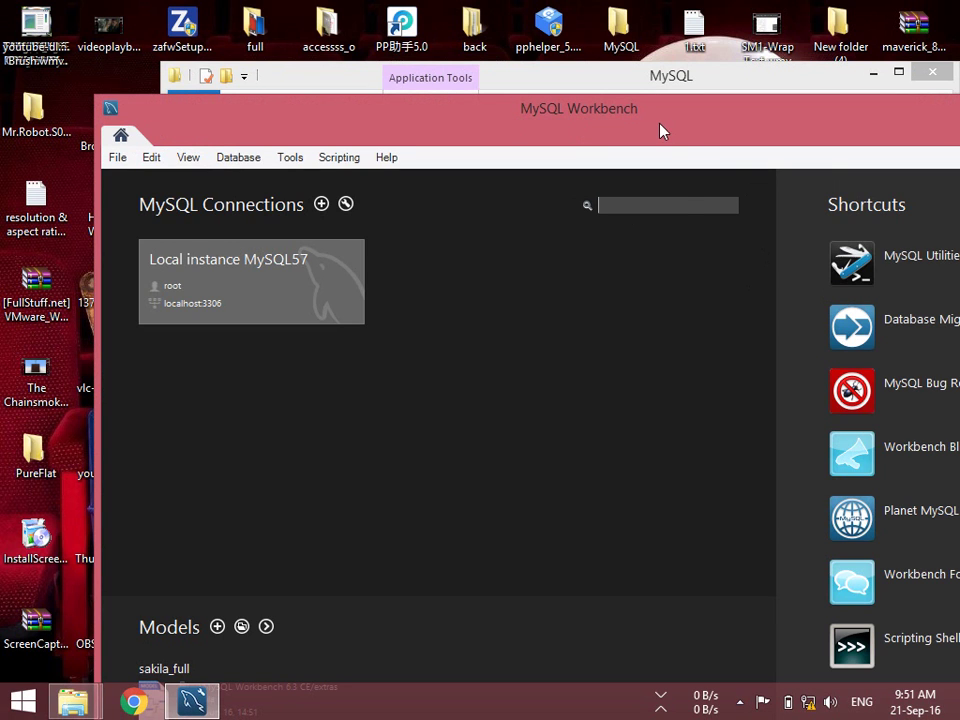
Move the MySQL Workbench window to the top-left so the Local instance MySQL57 connection is fully visible
{"action": "left_click_drag", "start_coordinate": [667, 114], "coordinate": [606, 39]}
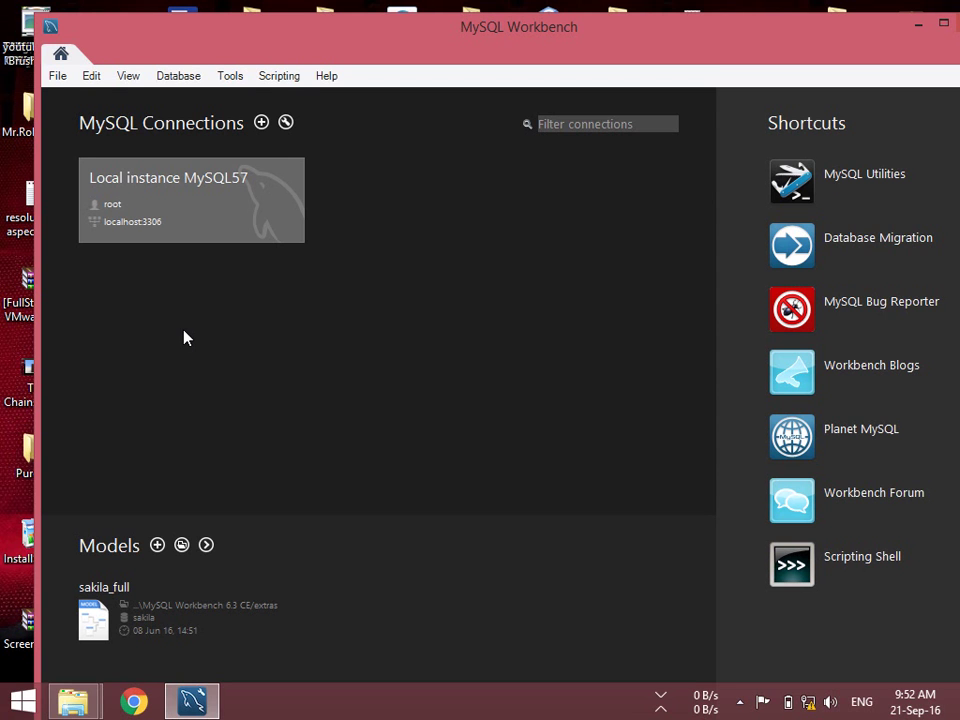
Move MySQL Workbench aside and close it to reveal the MySQL installer folder
{"action": "left_click_drag", "start_coordinate": [896, 36], "coordinate": [818, 52]}
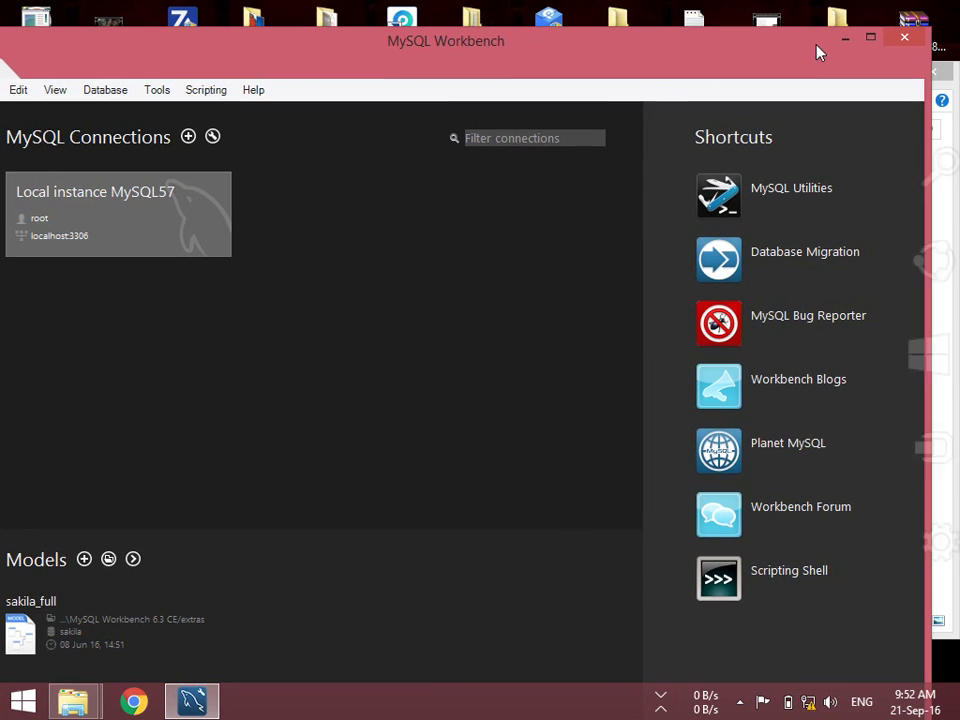
{"action": "left_click", "coordinate": [904, 37]}
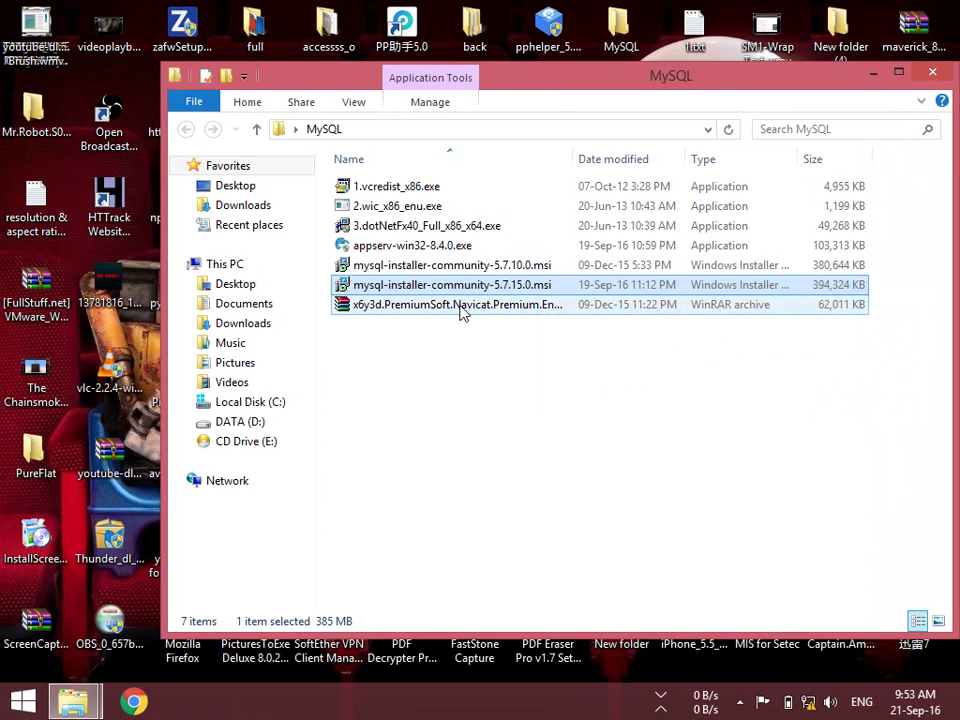
{"action": "double_click", "coordinate": [462, 311]}
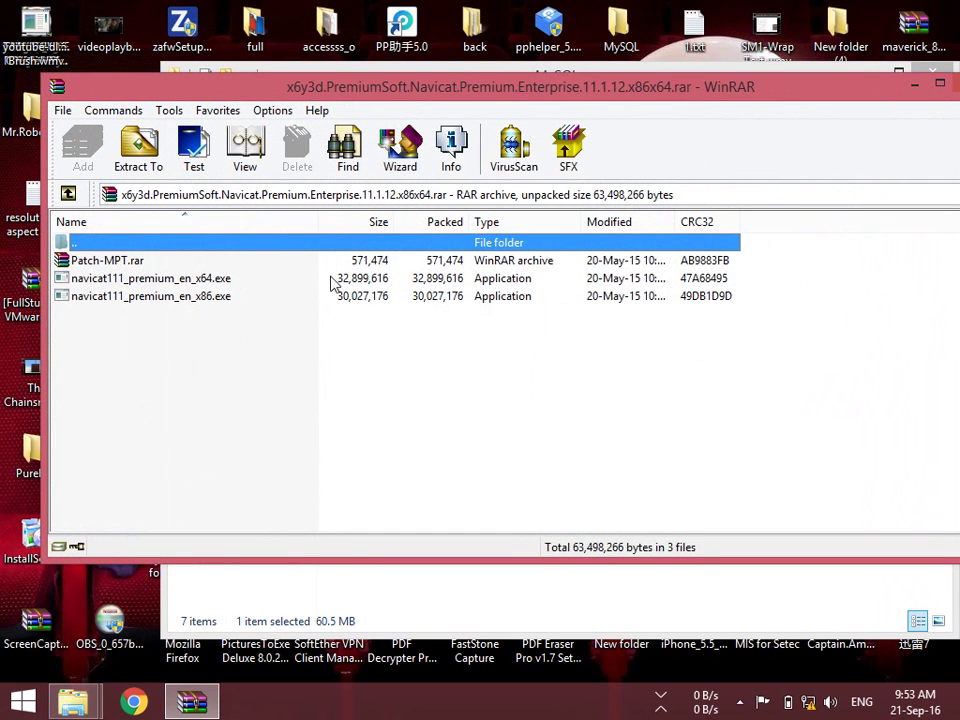
{"action": "left_click", "coordinate": [214, 279]}
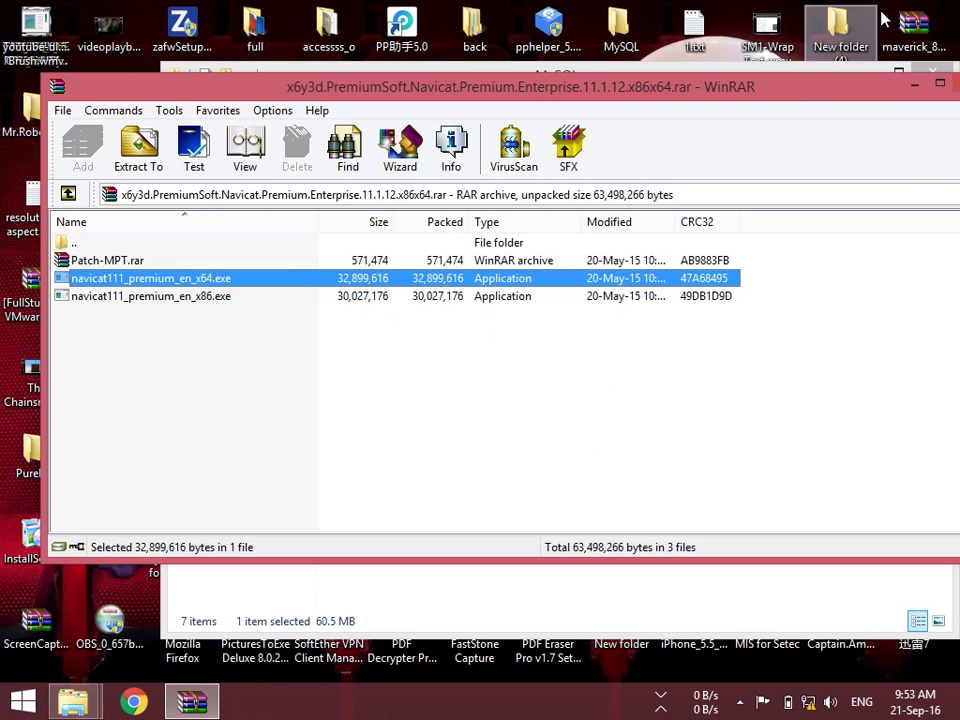
{"action": "left_click_drag", "start_coordinate": [800, 107], "coordinate": [778, 100]}
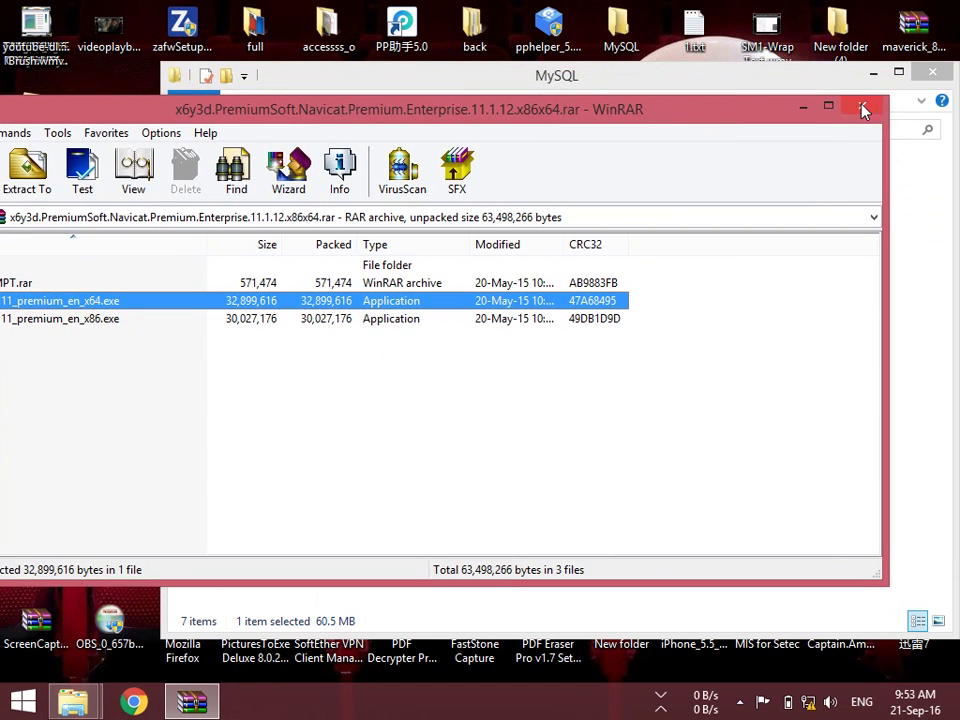
{"action": "left_click", "coordinate": [857, 105]}
Extract the Navicat RAR into a folder named after it, dismissing the error report
{"action": "double_click", "coordinate": [386, 304]}
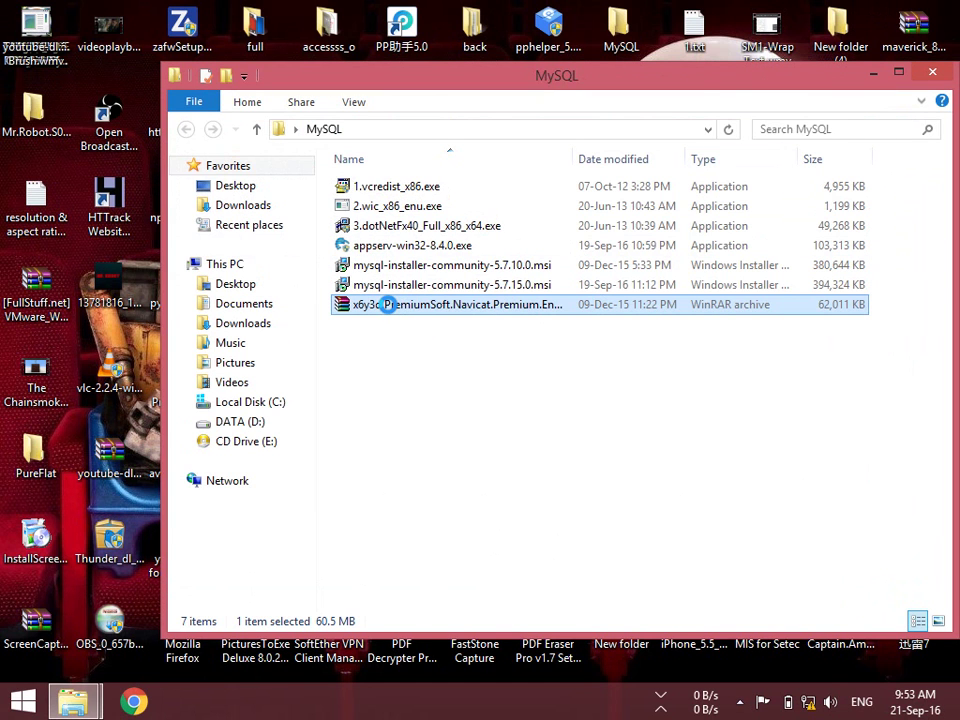
{"action": "right_click", "coordinate": [386, 304]}
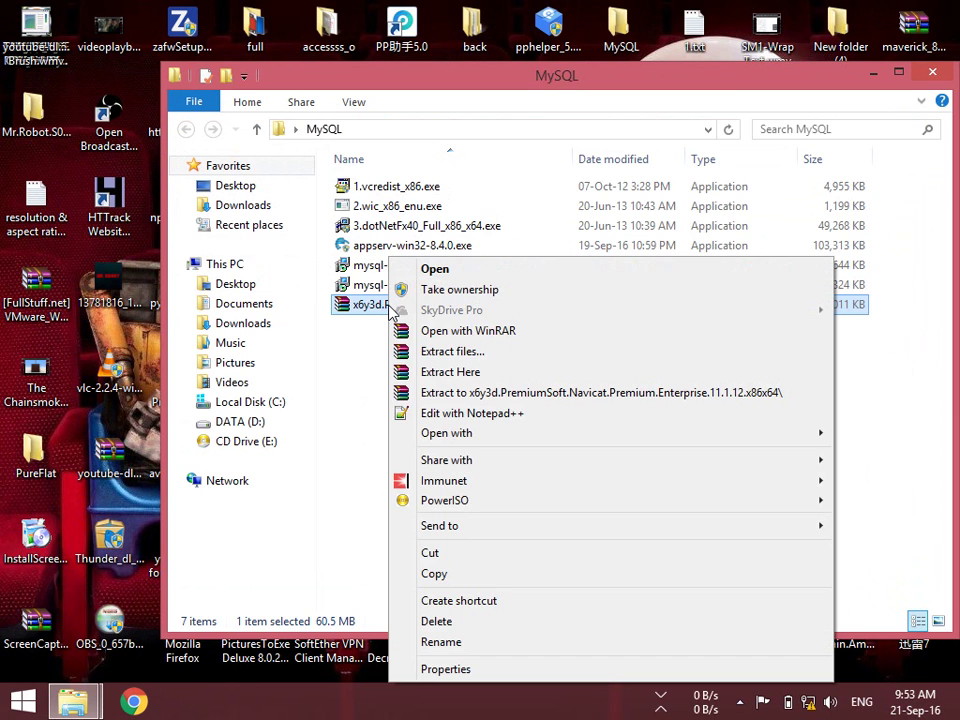
{"action": "left_click", "coordinate": [437, 393]}
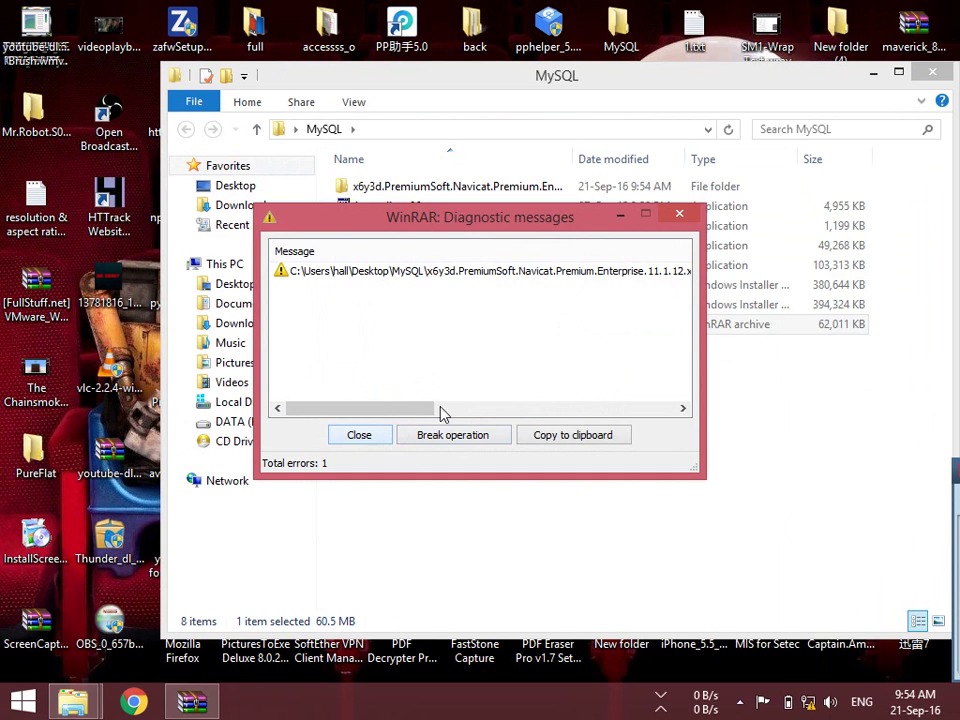
{"action": "left_click", "coordinate": [677, 214]}
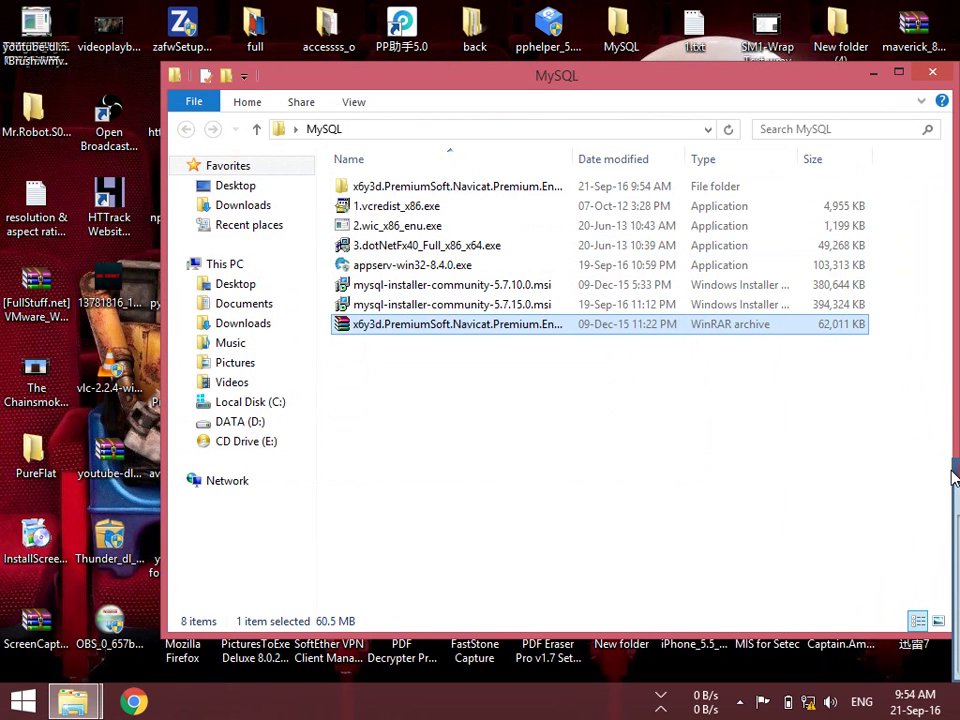
{"action": "left_click", "coordinate": [866, 448]}
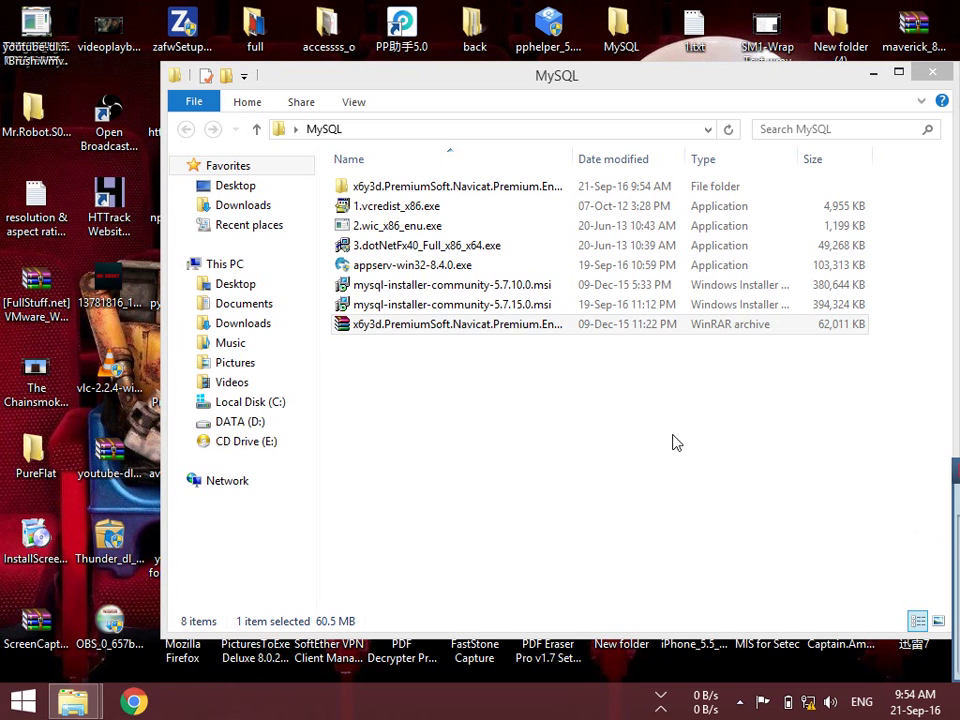
{"action": "double_click", "coordinate": [430, 186]}
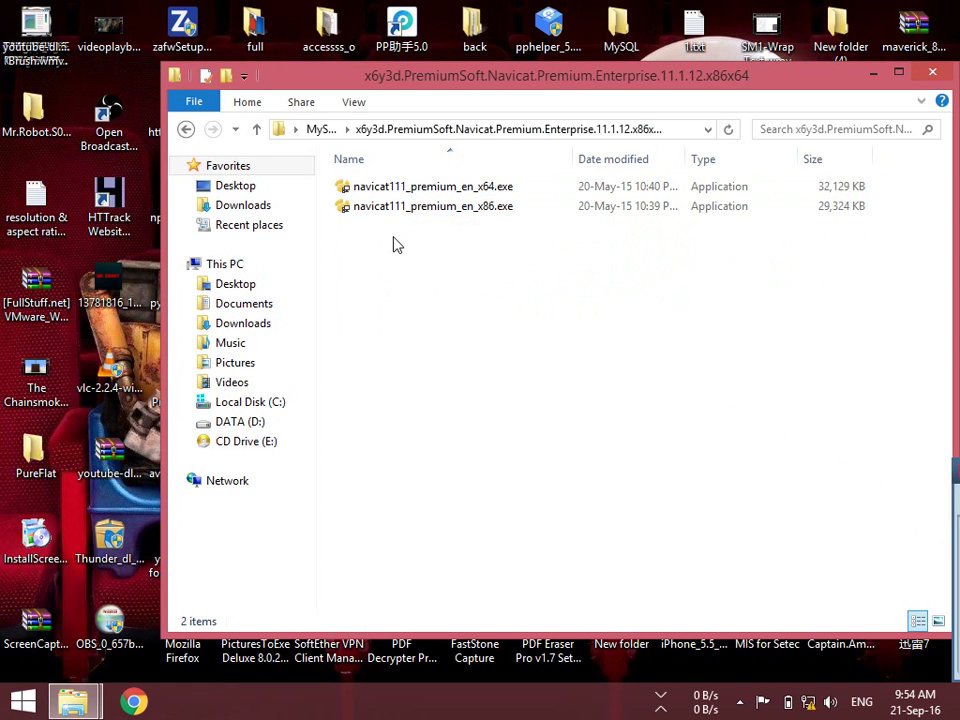
{"action": "left_click", "coordinate": [187, 130]}
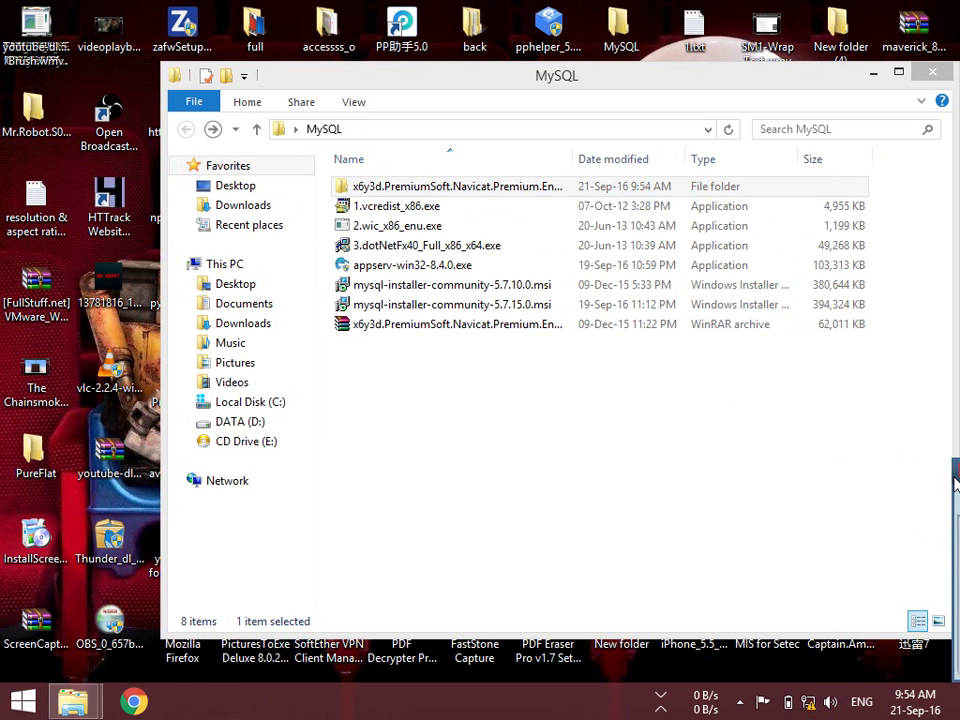
Open Immunet from the system tray's hidden icons
{"action": "mouse_move", "coordinate": [662, 710]}
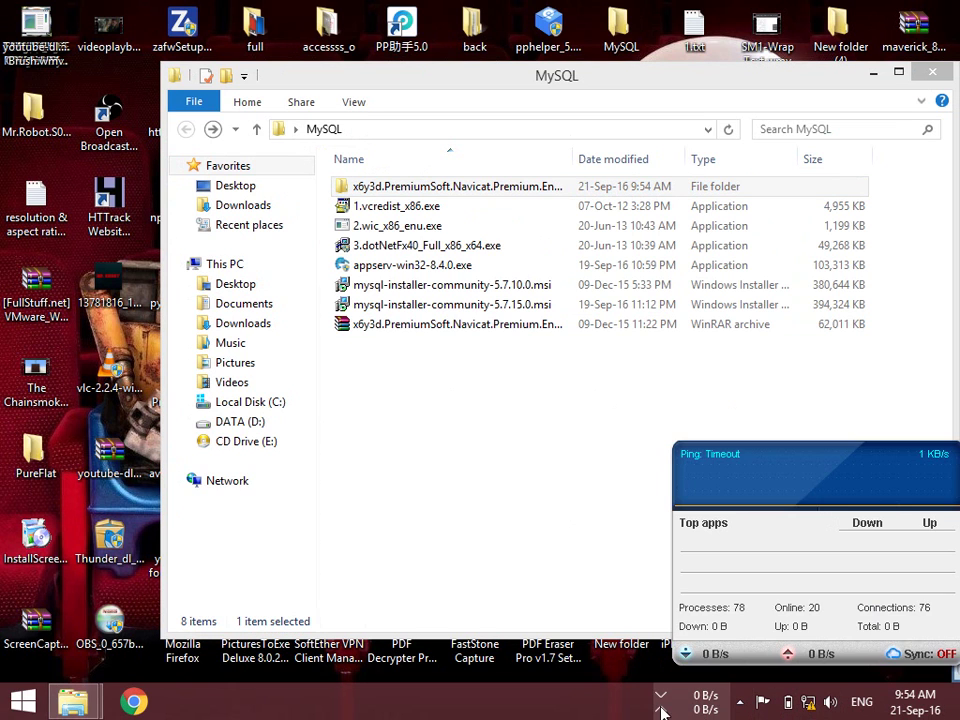
{"action": "left_click", "coordinate": [741, 704]}
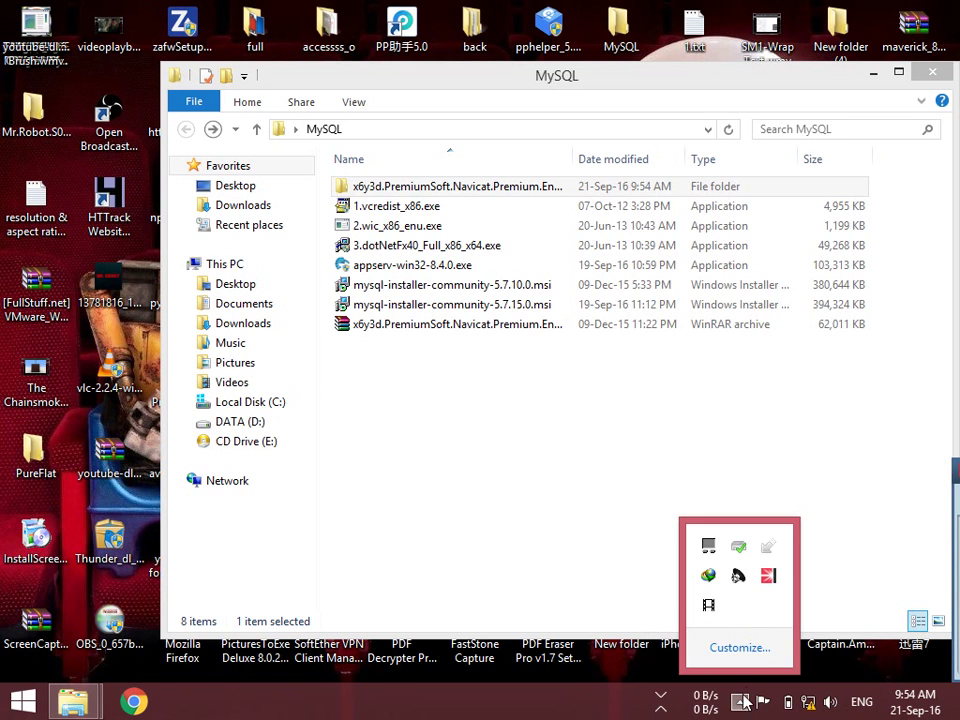
{"action": "right_click", "coordinate": [769, 580]}
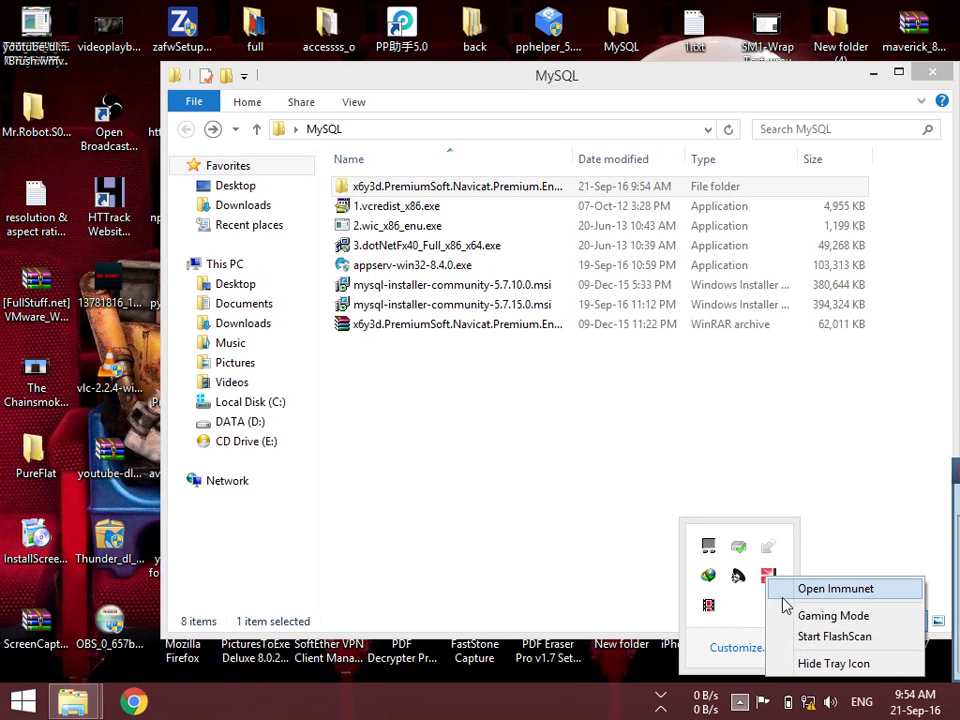
{"action": "left_click", "coordinate": [784, 594]}
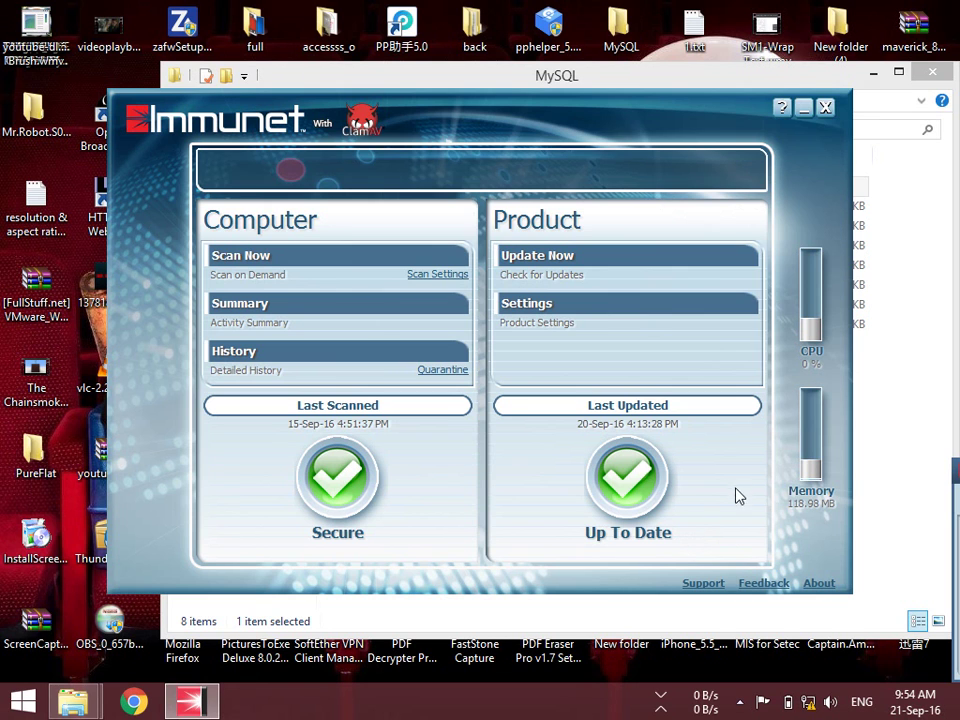
In Immunet settings, turn off Monitor Program Start, Monitor Program Install and Blocking Mode
{"action": "left_click", "coordinate": [521, 306]}
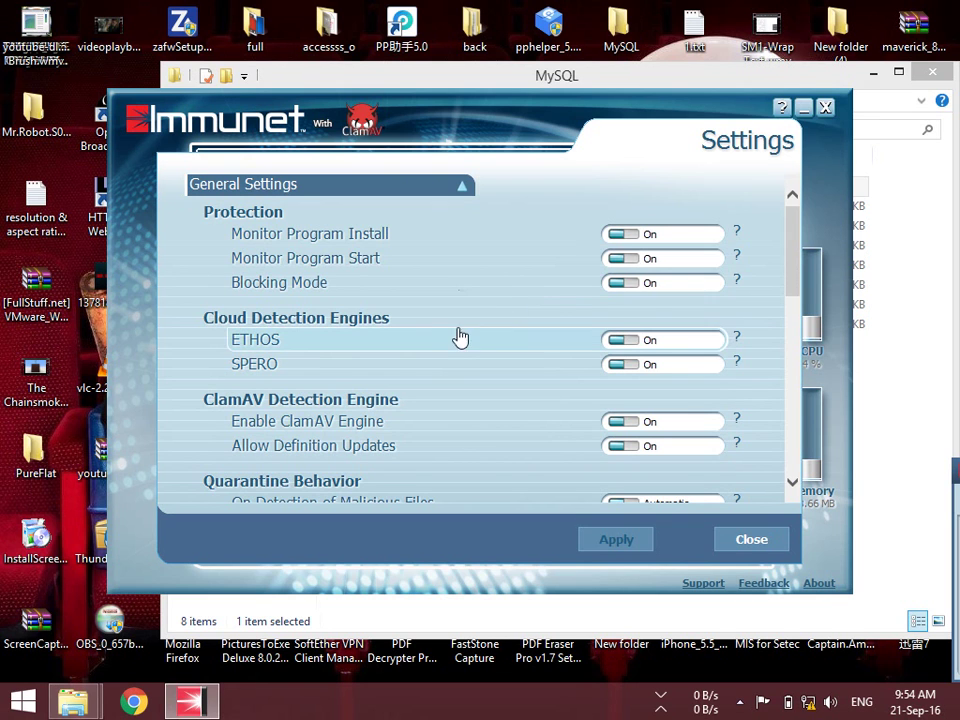
{"action": "left_click", "coordinate": [619, 255]}
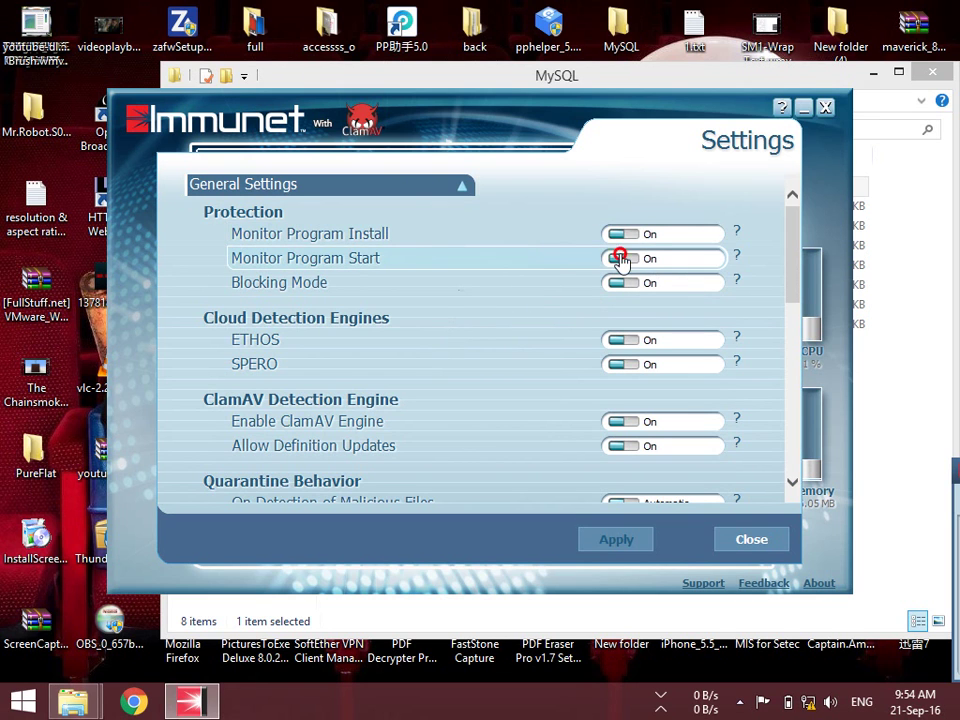
{"action": "left_click", "coordinate": [619, 236]}
{"action": "left_click", "coordinate": [610, 281]}
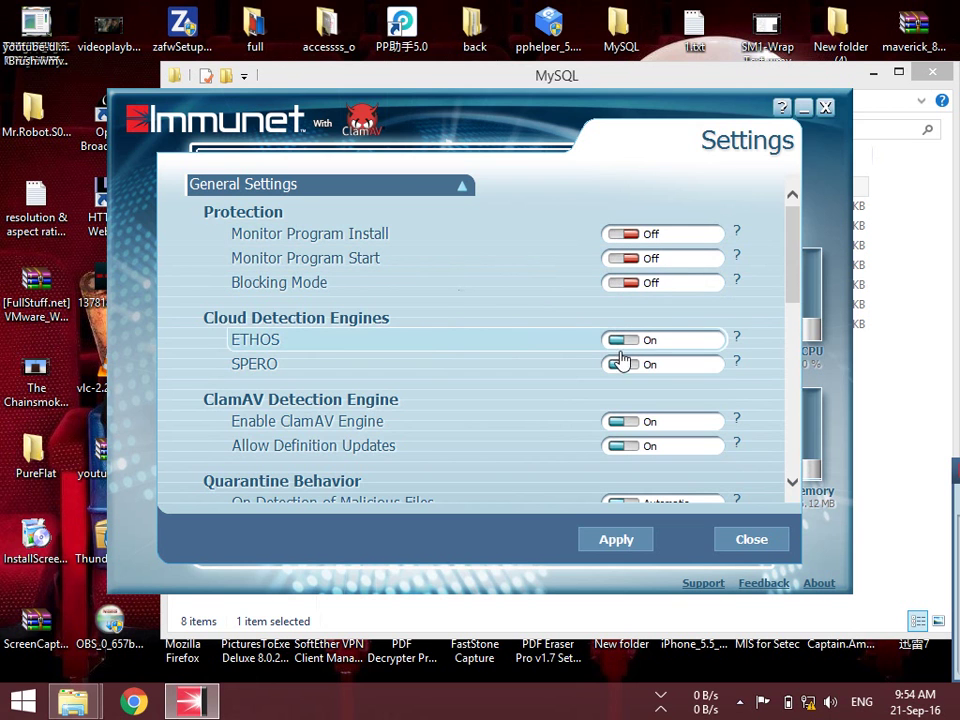
Set malicious and suspicious file detection to Ask Me, apply, and leave settings
{"action": "scroll", "coordinate": [618, 420], "scroll_direction": "down", "scroll_amount": 1}
{"action": "scroll", "coordinate": [606, 446], "scroll_direction": "down", "scroll_amount": 10}
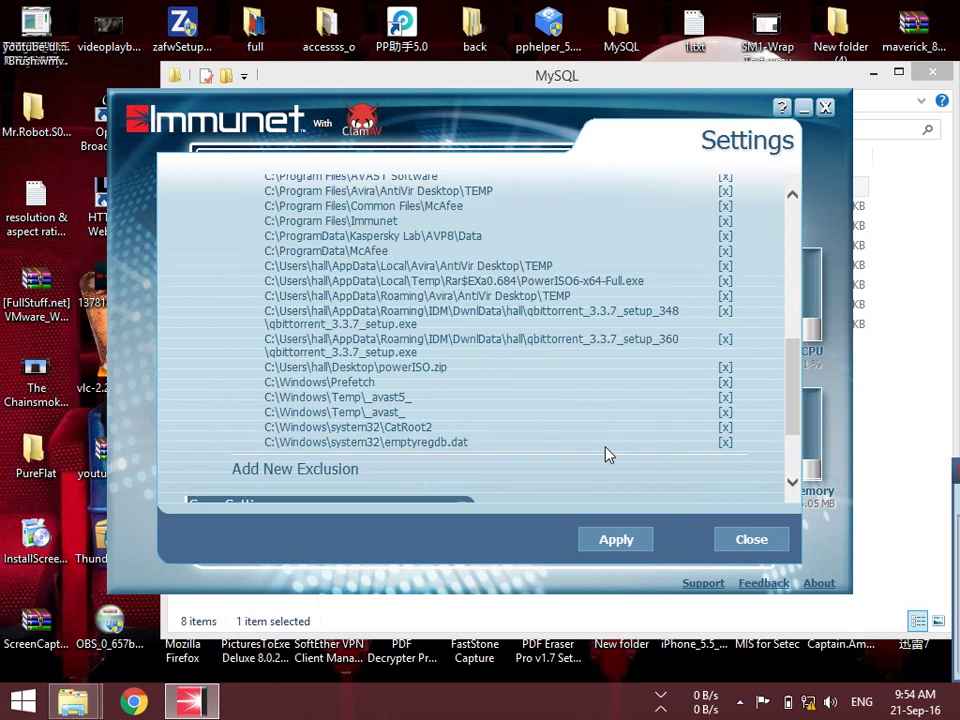
{"action": "scroll", "coordinate": [606, 450], "scroll_direction": "up", "scroll_amount": 5}
{"action": "left_click", "coordinate": [619, 255]}
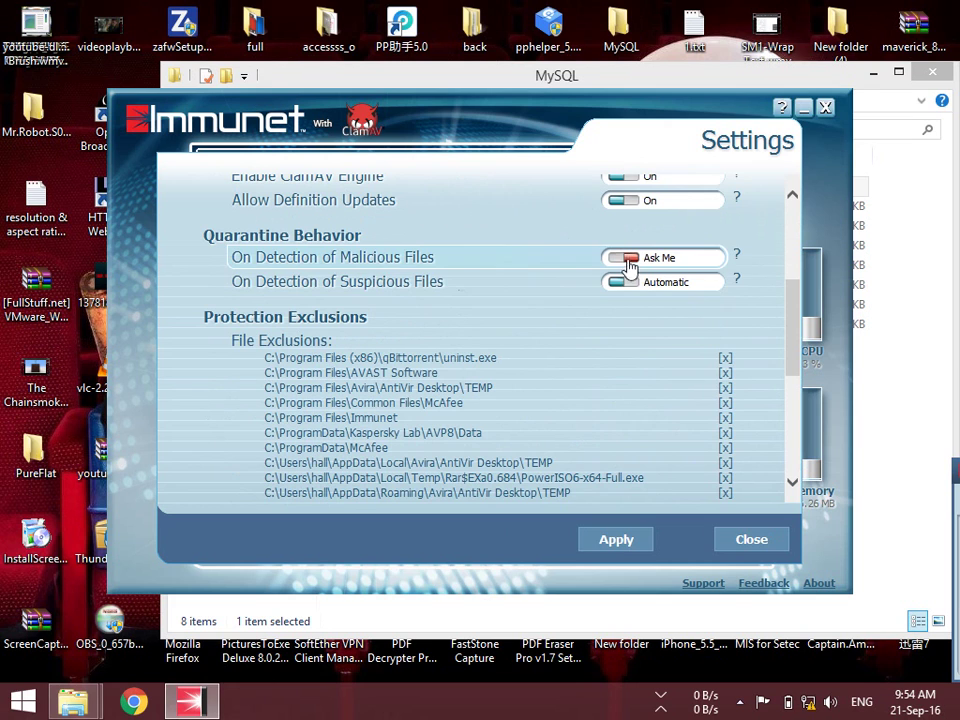
{"action": "left_click", "coordinate": [623, 284]}
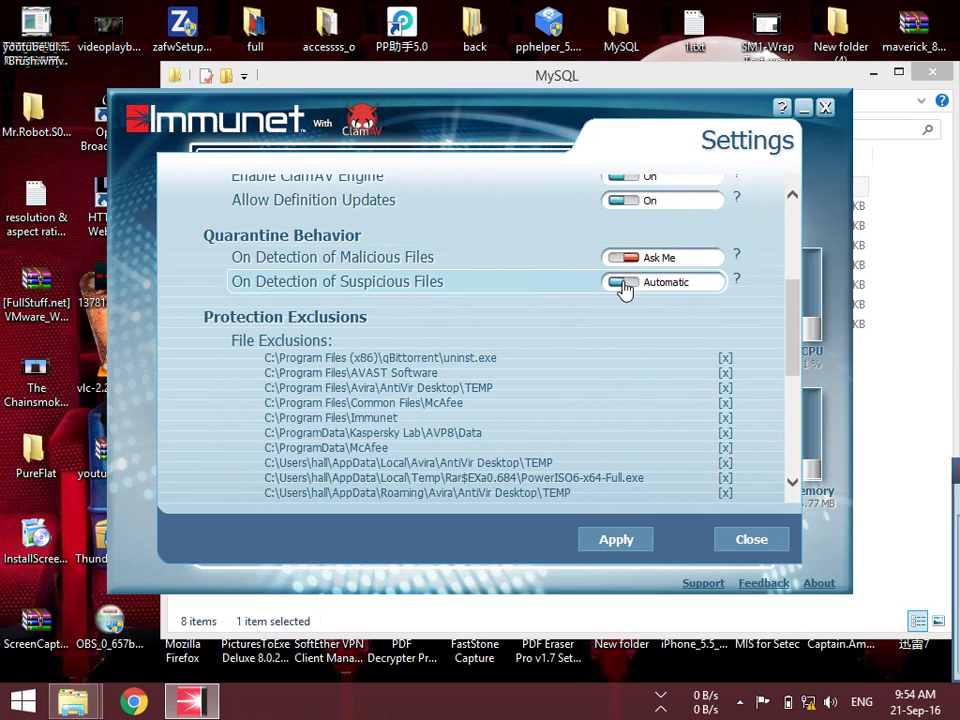
{"action": "left_click", "coordinate": [615, 540]}
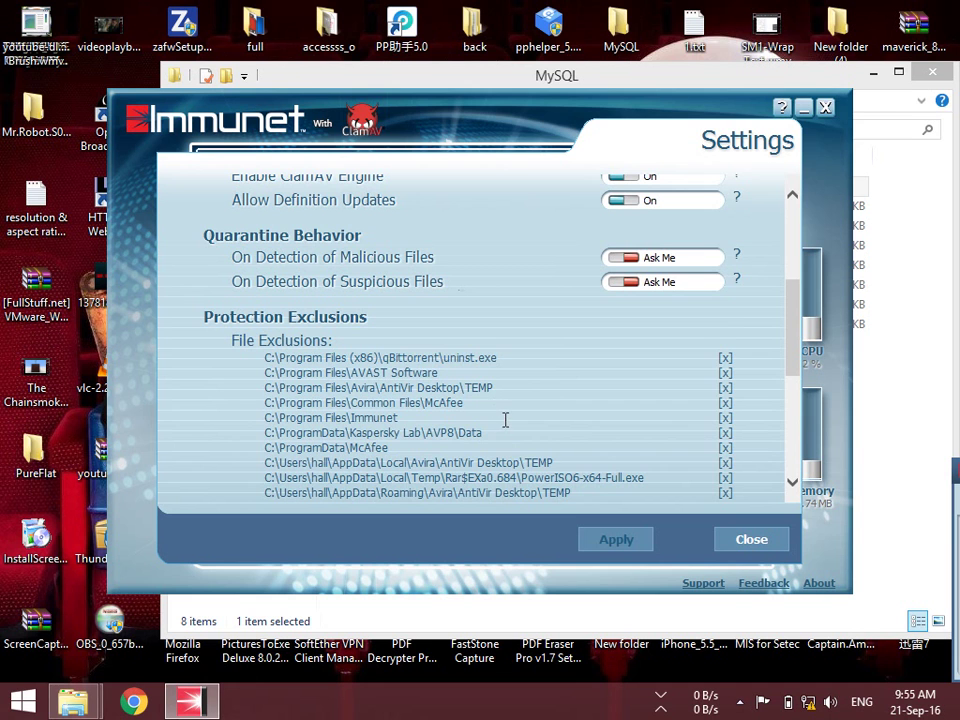
{"action": "scroll", "coordinate": [556, 400], "scroll_direction": "down", "scroll_amount": 3}
{"action": "scroll", "coordinate": [611, 381], "scroll_direction": "up", "scroll_amount": 3}
{"action": "left_click", "coordinate": [748, 539]}
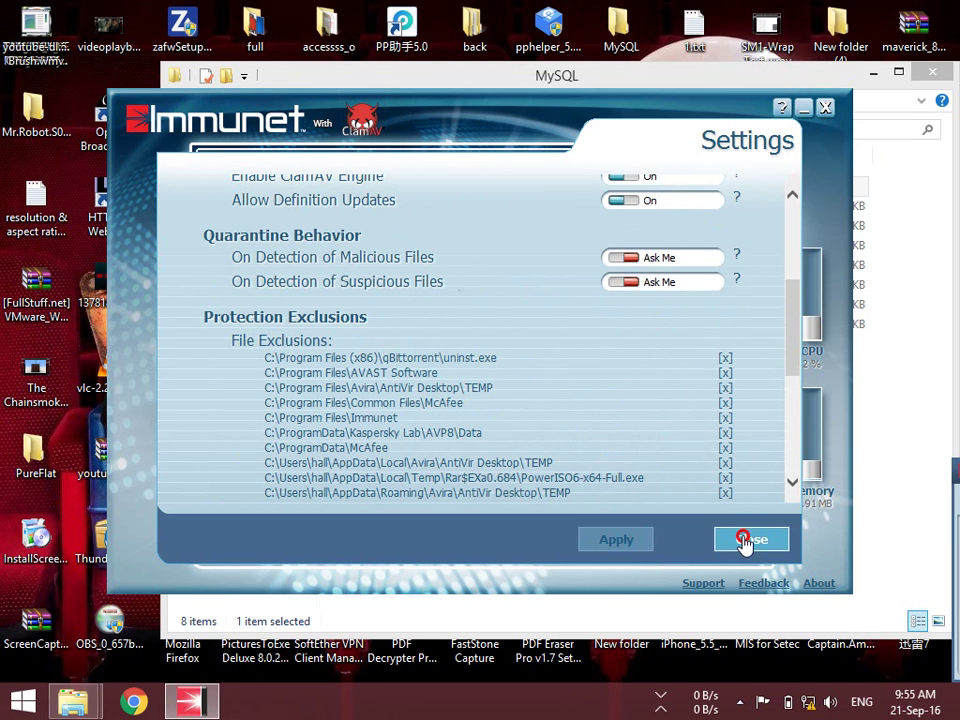
Close Immunet and delete the previously extracted Navicat folder
{"action": "left_click", "coordinate": [825, 108]}
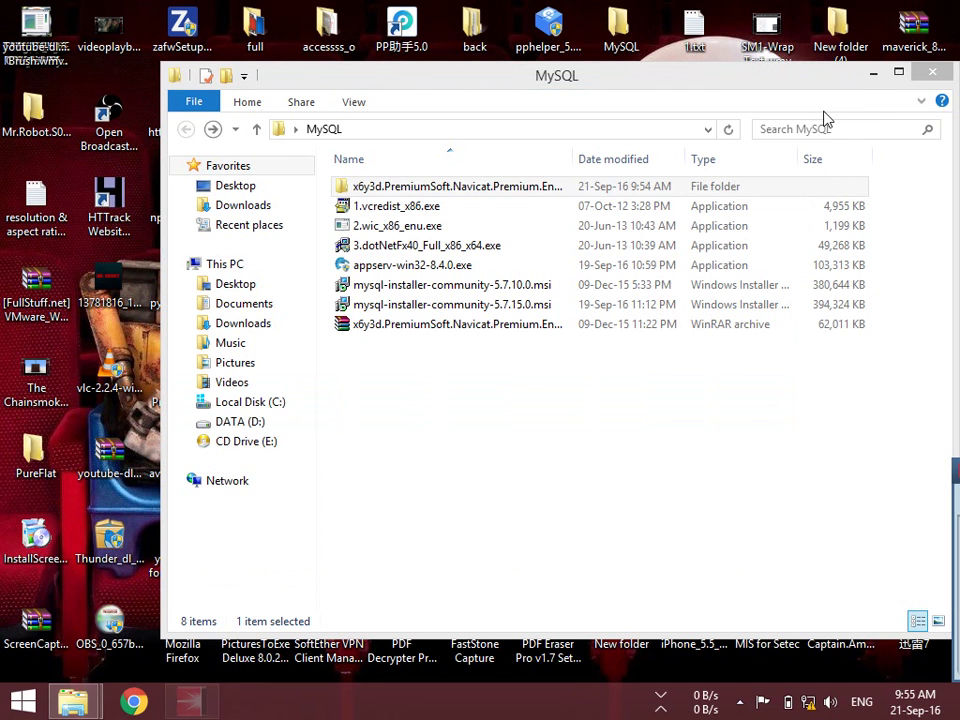
{"action": "left_click", "coordinate": [471, 190]}
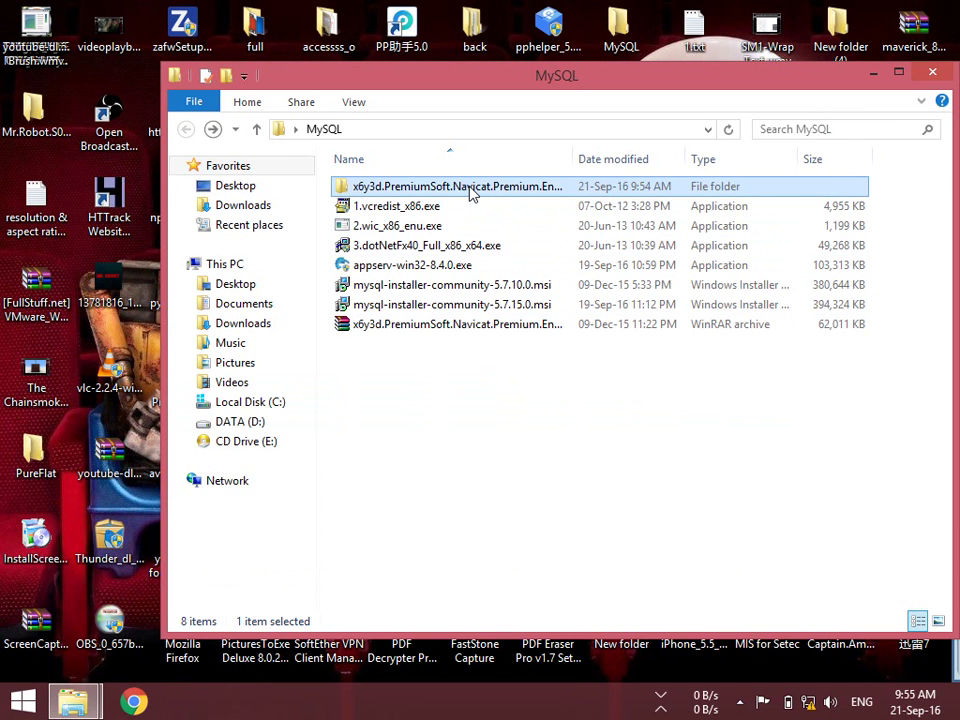
{"action": "key", "text": "Delete"}
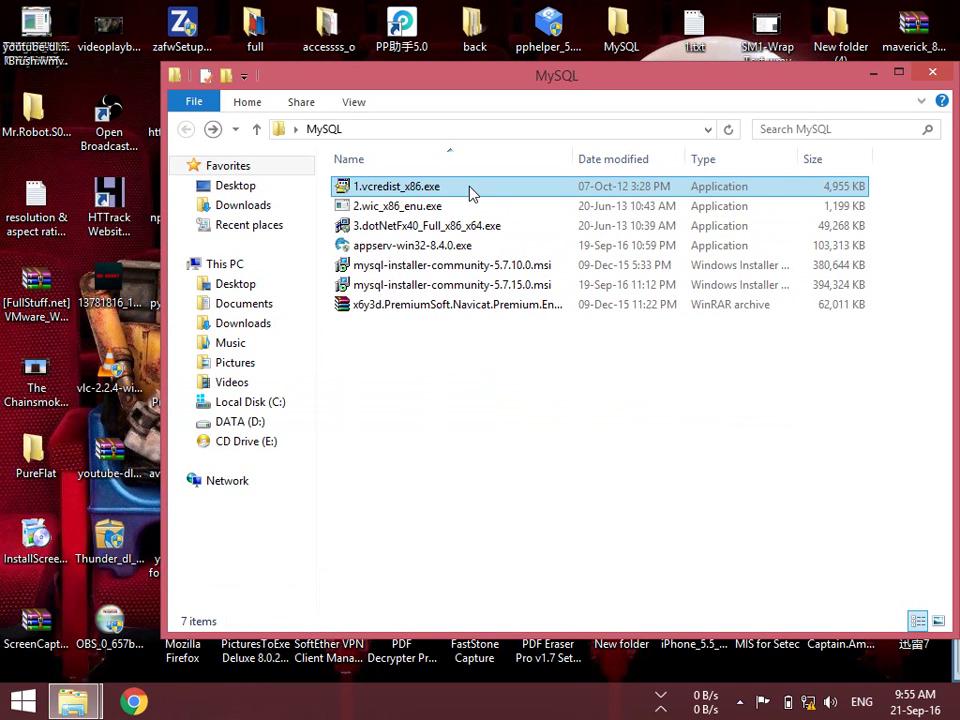
Re-extract the Navicat RAR and open the new folder at the x64 installer
{"action": "left_click", "coordinate": [407, 304]}
{"action": "right_click", "coordinate": [407, 308]}
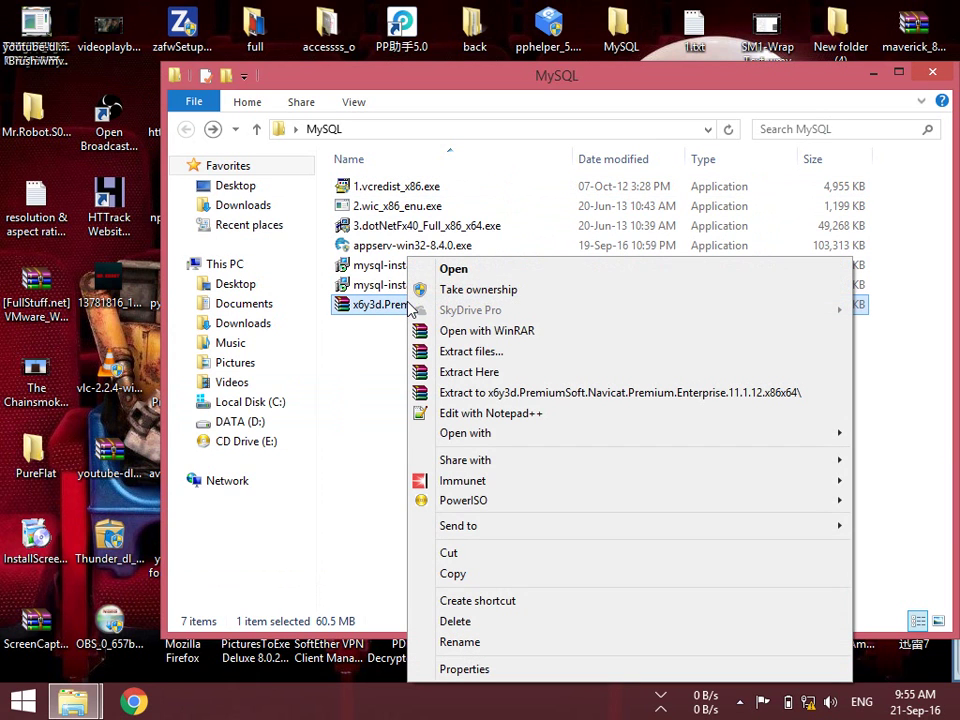
{"action": "left_click", "coordinate": [476, 393]}
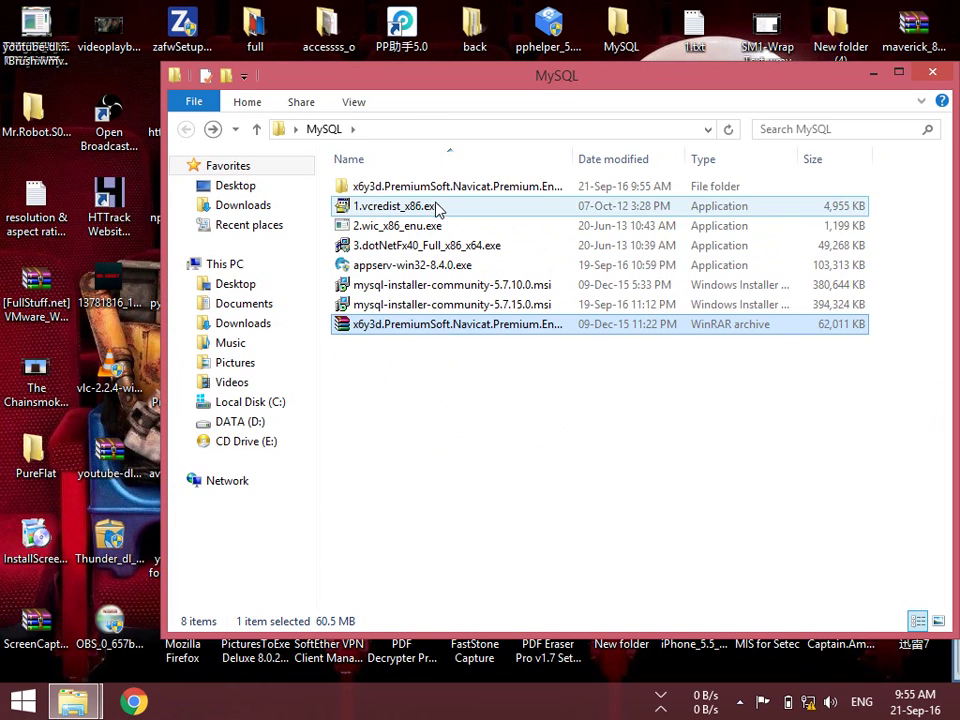
{"action": "double_click", "coordinate": [435, 188]}
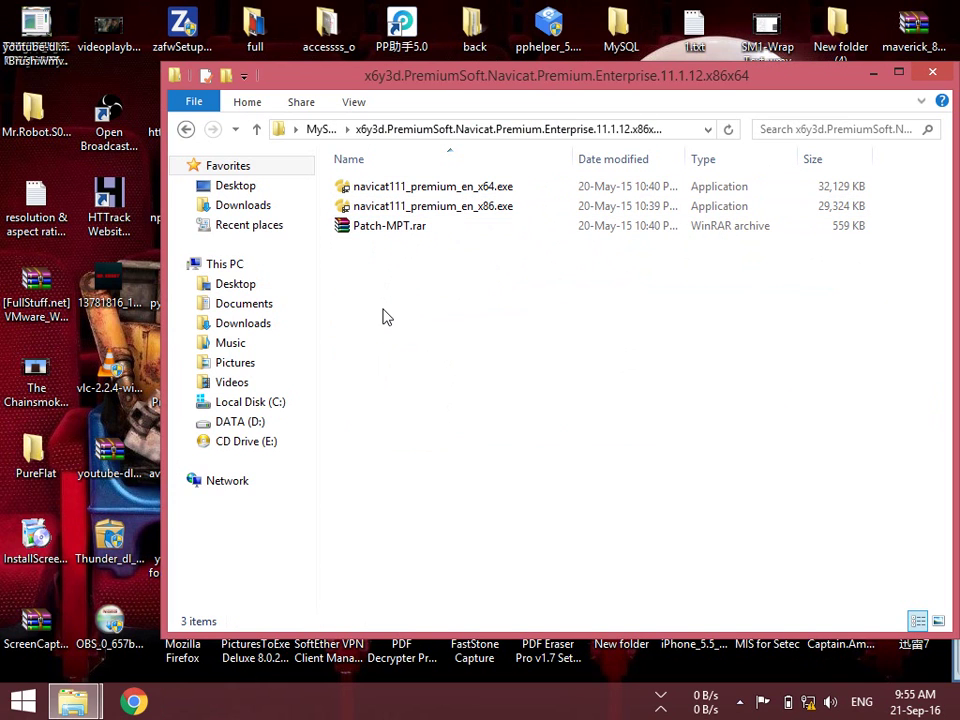
{"action": "left_click", "coordinate": [459, 197]}
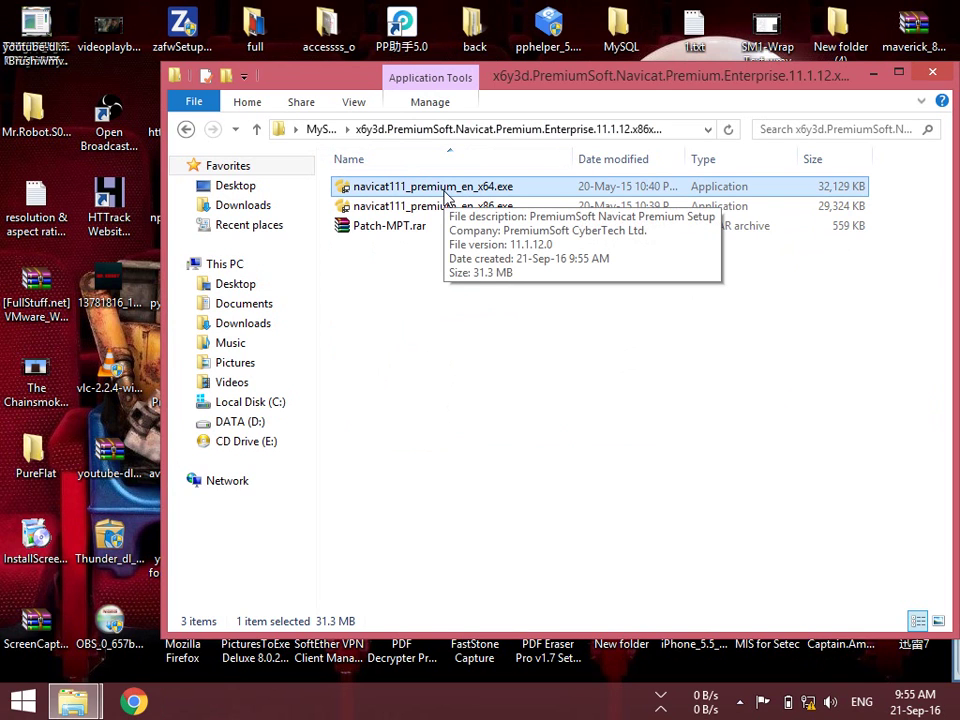
Run the x64 installer, accept the licence, and install with default folder and Start Menu settings
{"action": "double_click", "coordinate": [435, 192]}
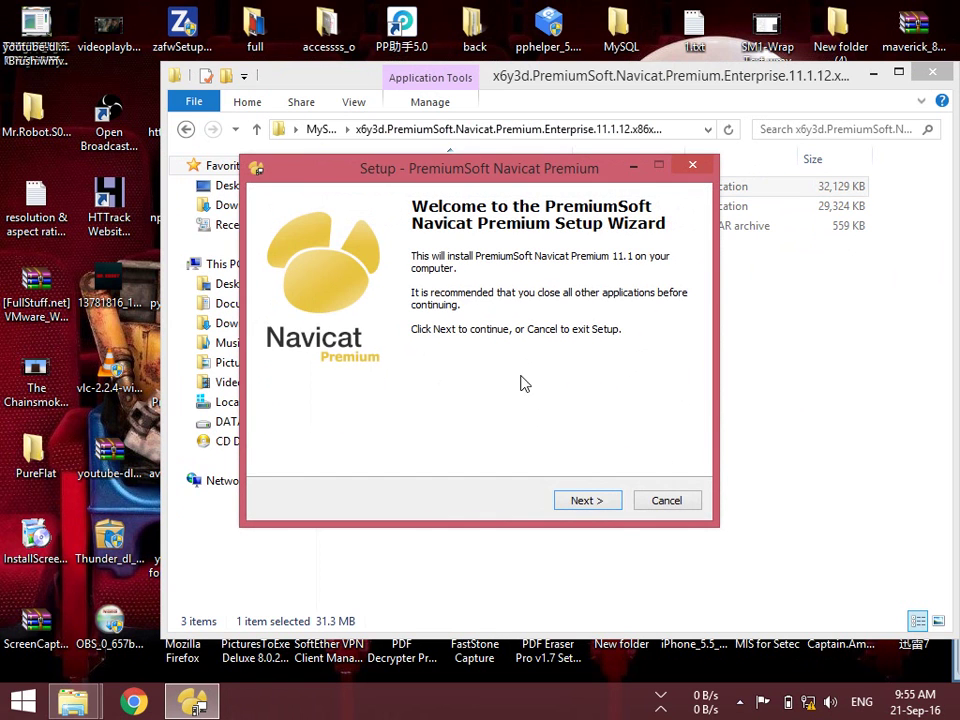
{"action": "left_click", "coordinate": [588, 510]}
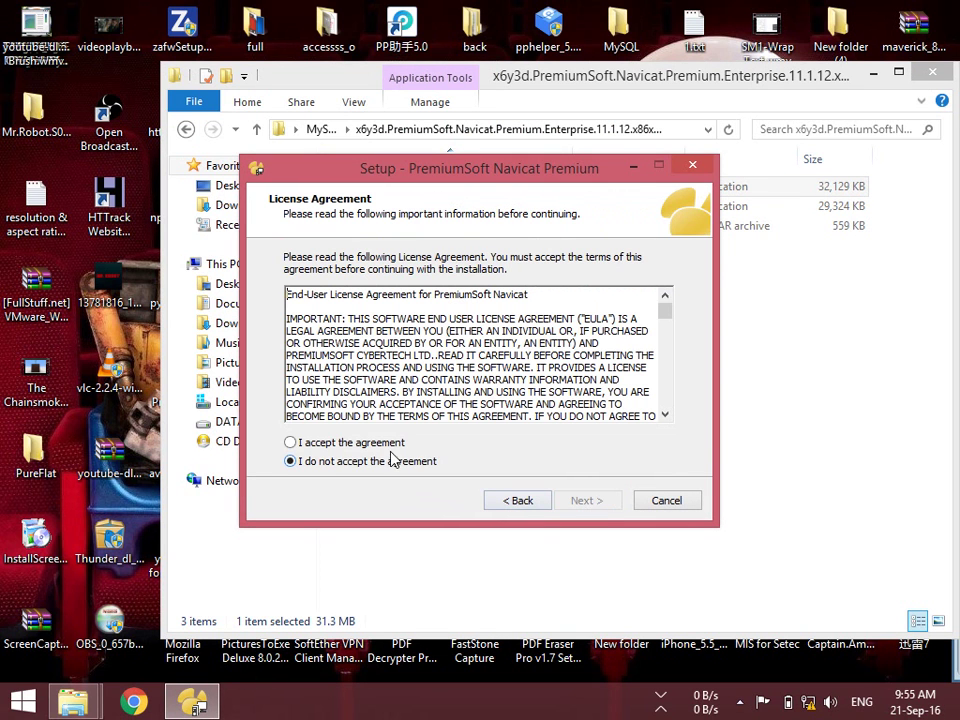
{"action": "left_click", "coordinate": [385, 443]}
{"action": "left_click", "coordinate": [588, 503]}
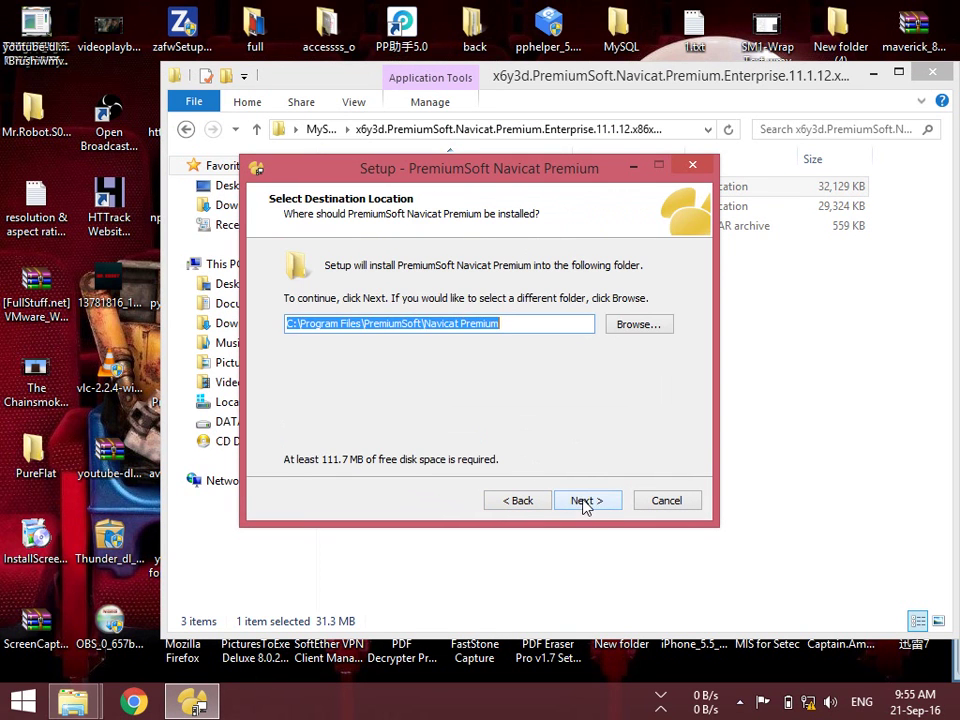
{"action": "left_click", "coordinate": [585, 505]}
{"action": "left_click", "coordinate": [586, 503]}
{"action": "left_click", "coordinate": [586, 503]}
{"action": "left_click", "coordinate": [586, 503]}
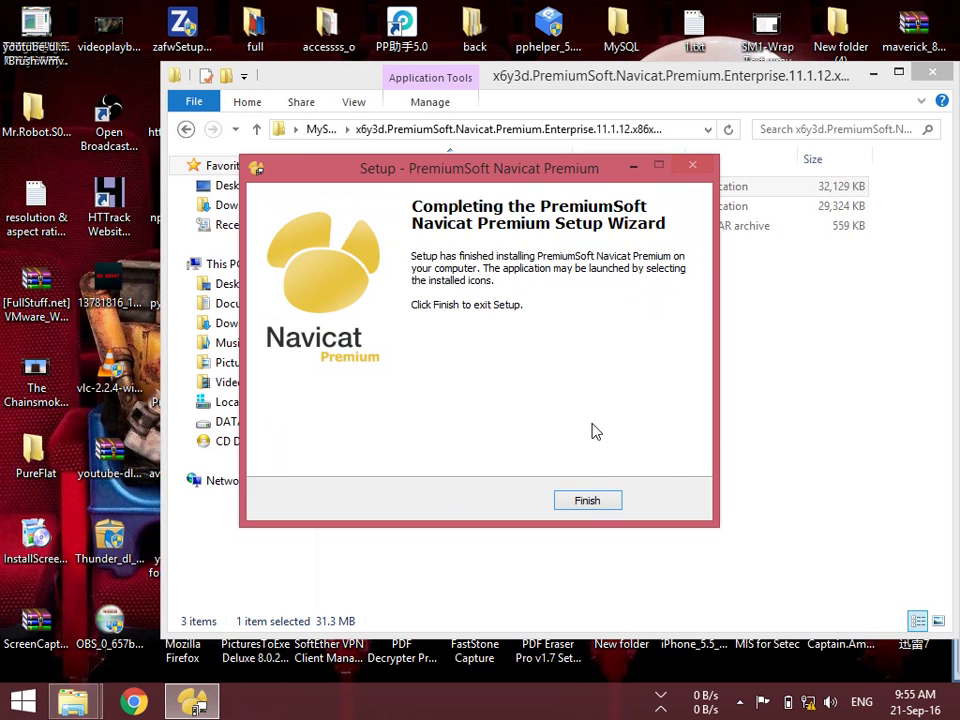
{"action": "left_click", "coordinate": [587, 502]}
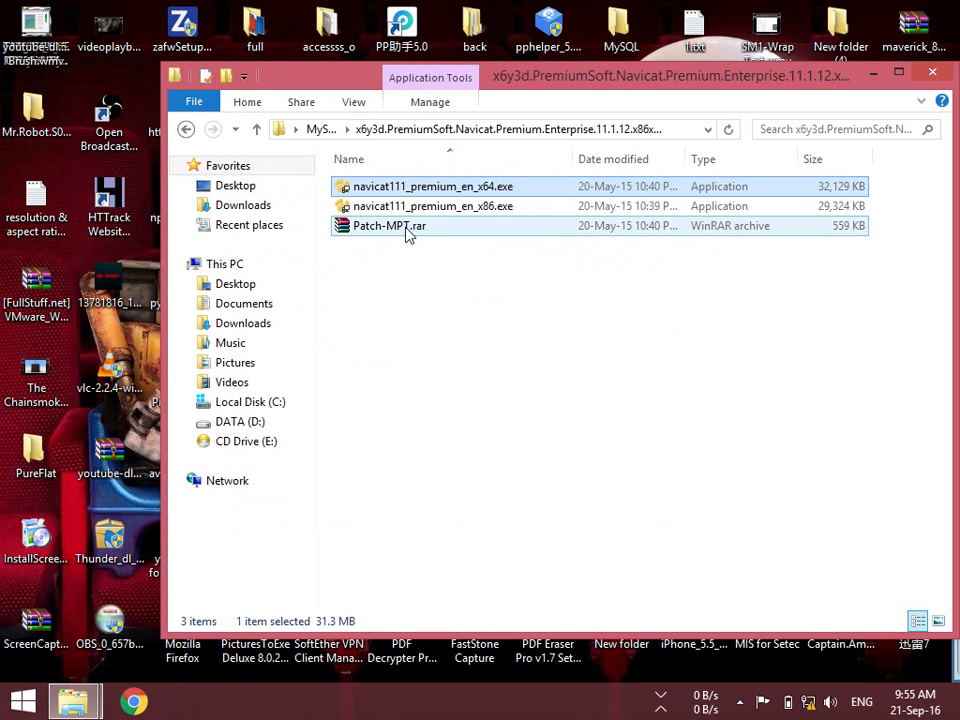
Extract Patch-MPT.rar into a Patch-MPT folder and open it
{"action": "double_click", "coordinate": [405, 228]}
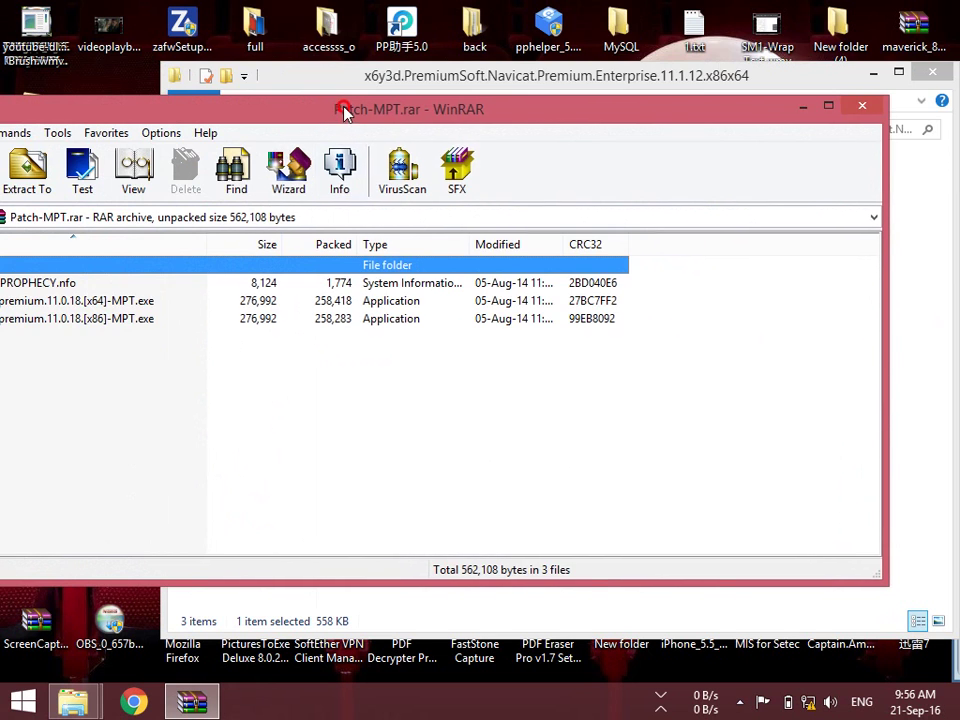
{"action": "left_click_drag", "start_coordinate": [262, 106], "coordinate": [466, 50]}
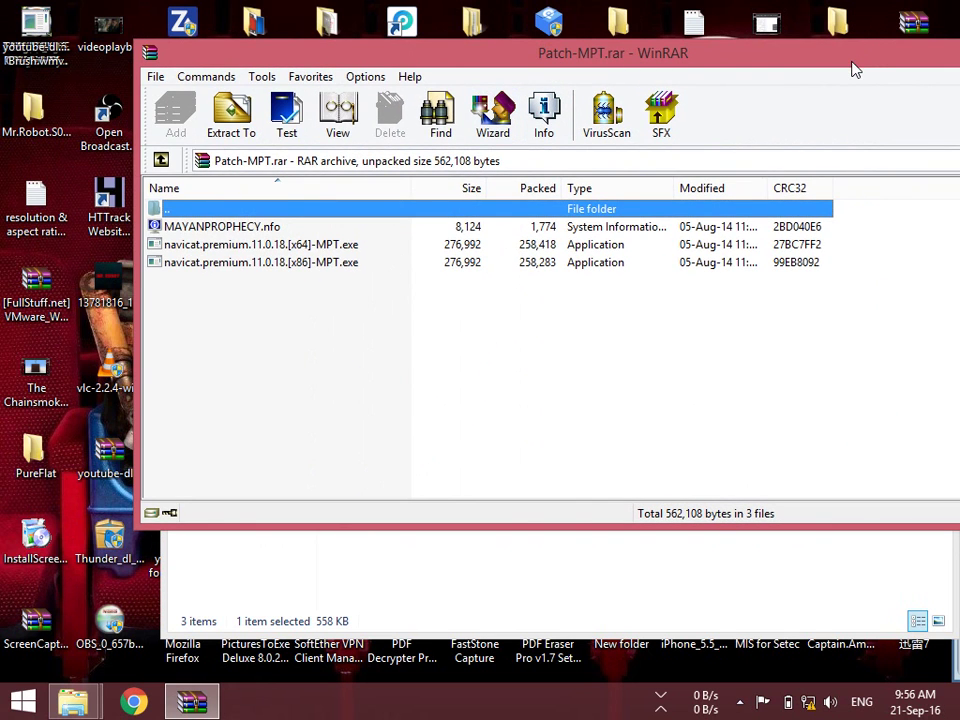
{"action": "left_click_drag", "start_coordinate": [855, 68], "coordinate": [613, 146]}
{"action": "left_click", "coordinate": [857, 128]}
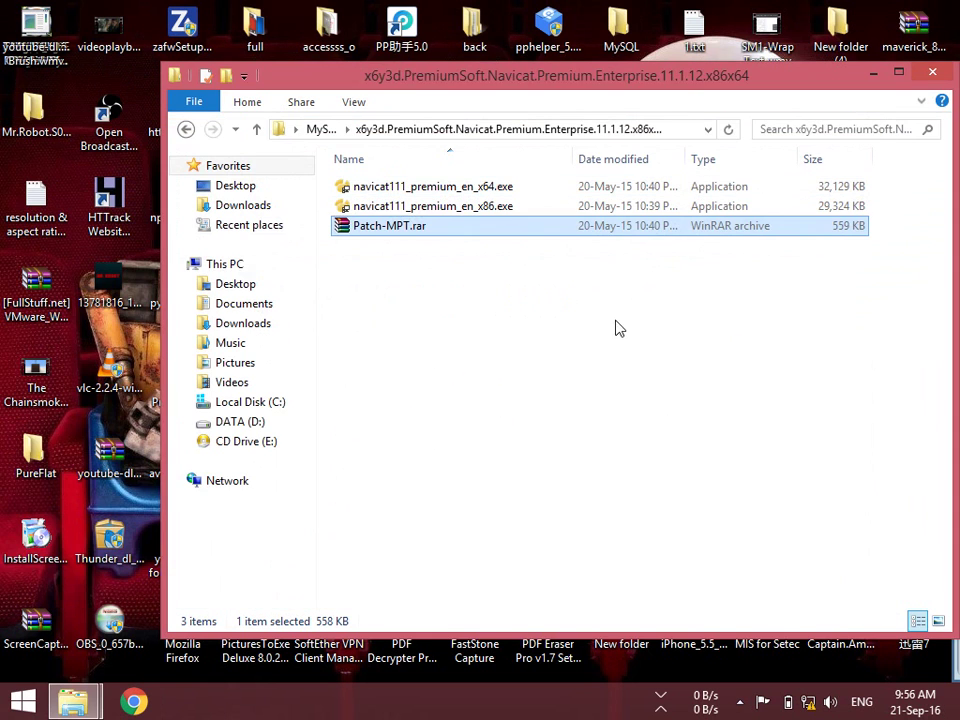
{"action": "right_click", "coordinate": [393, 232]}
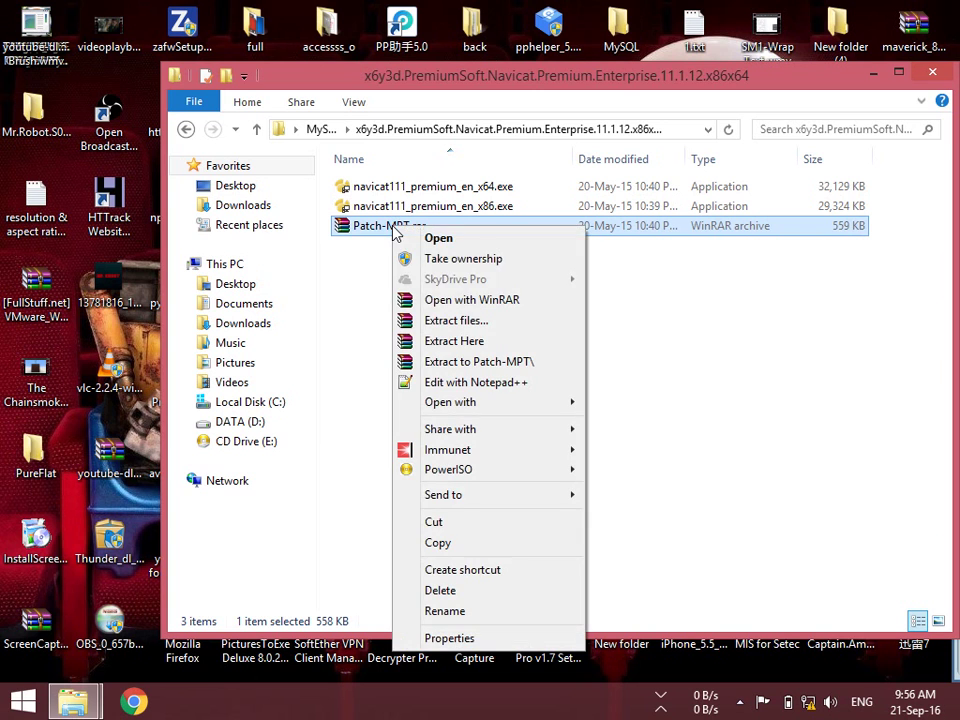
{"action": "left_click", "coordinate": [521, 362]}
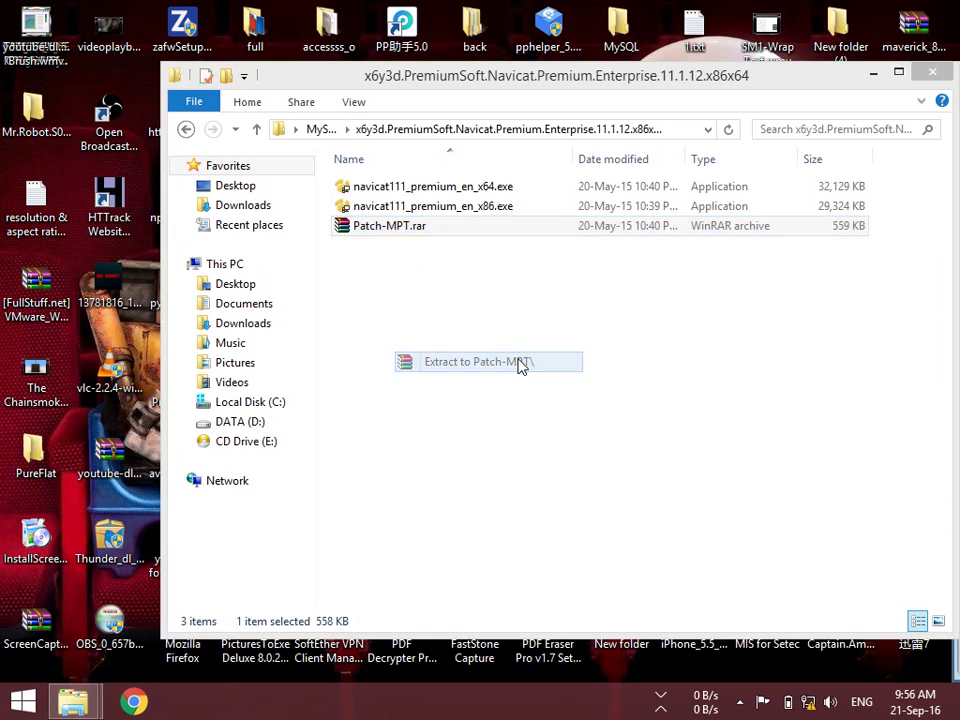
{"action": "double_click", "coordinate": [399, 186]}
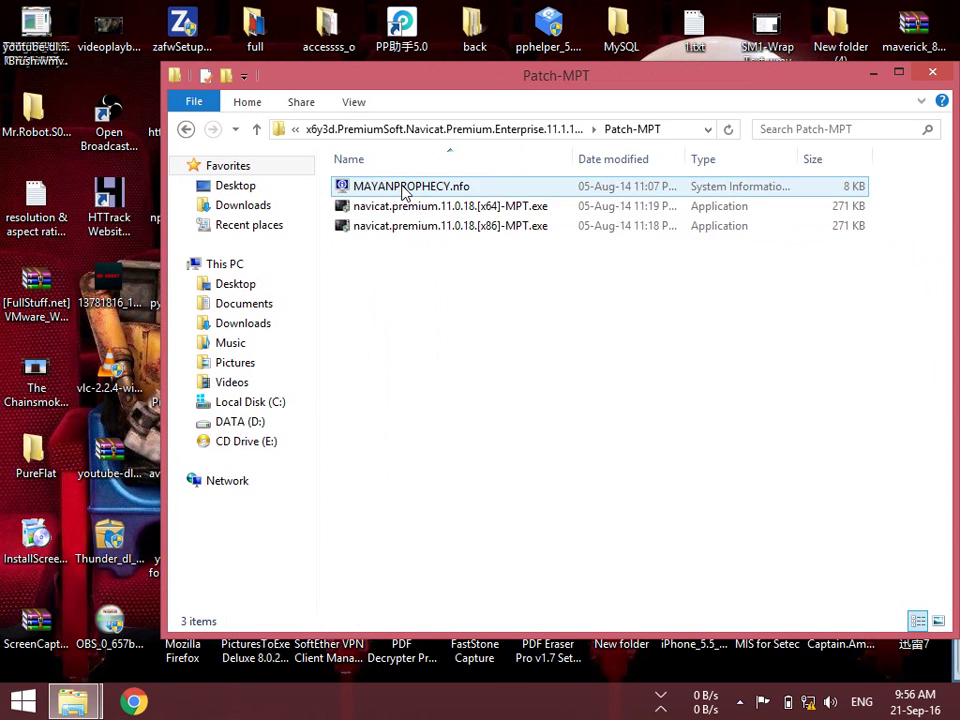
Copy the x64 MPT patcher and close the Explorer window
{"action": "left_click", "coordinate": [393, 212]}
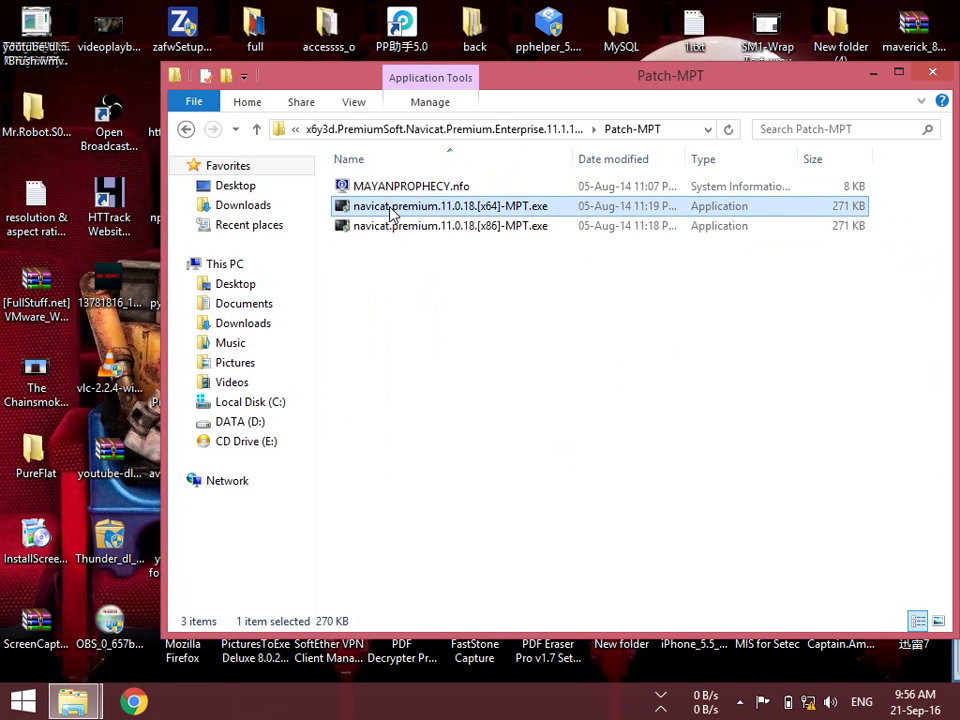
{"action": "right_click", "coordinate": [392, 213]}
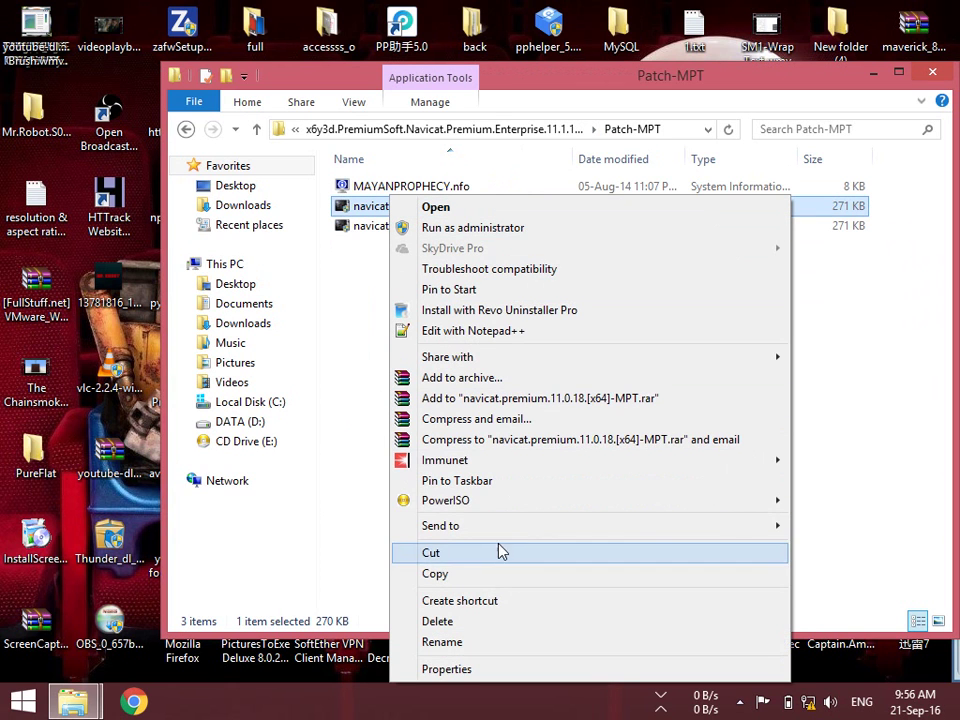
{"action": "left_click", "coordinate": [489, 574]}
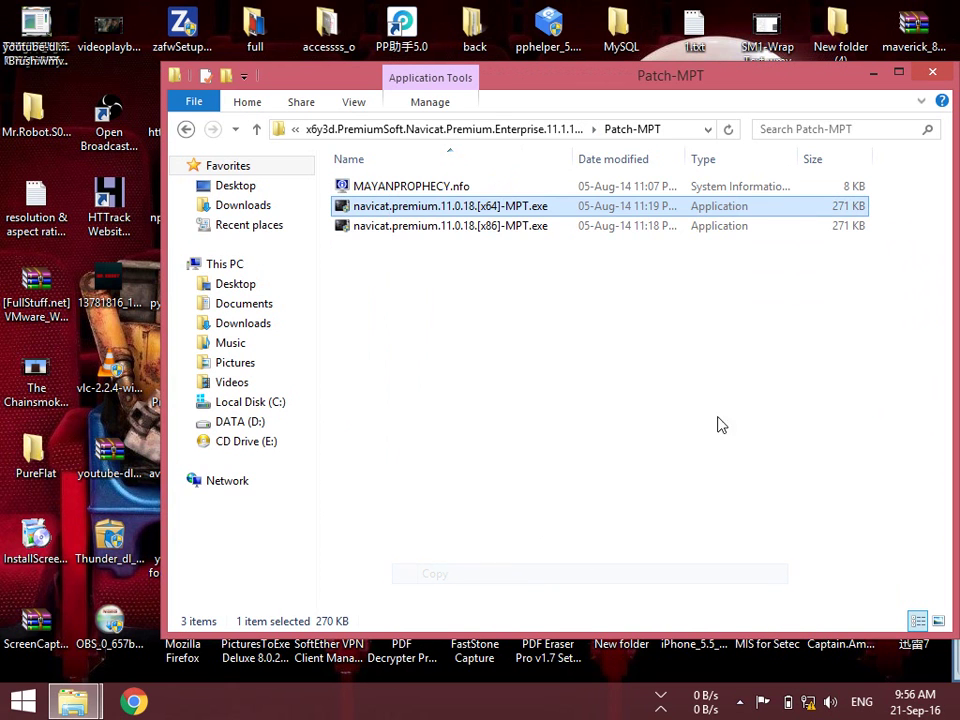
{"action": "left_click", "coordinate": [930, 75]}
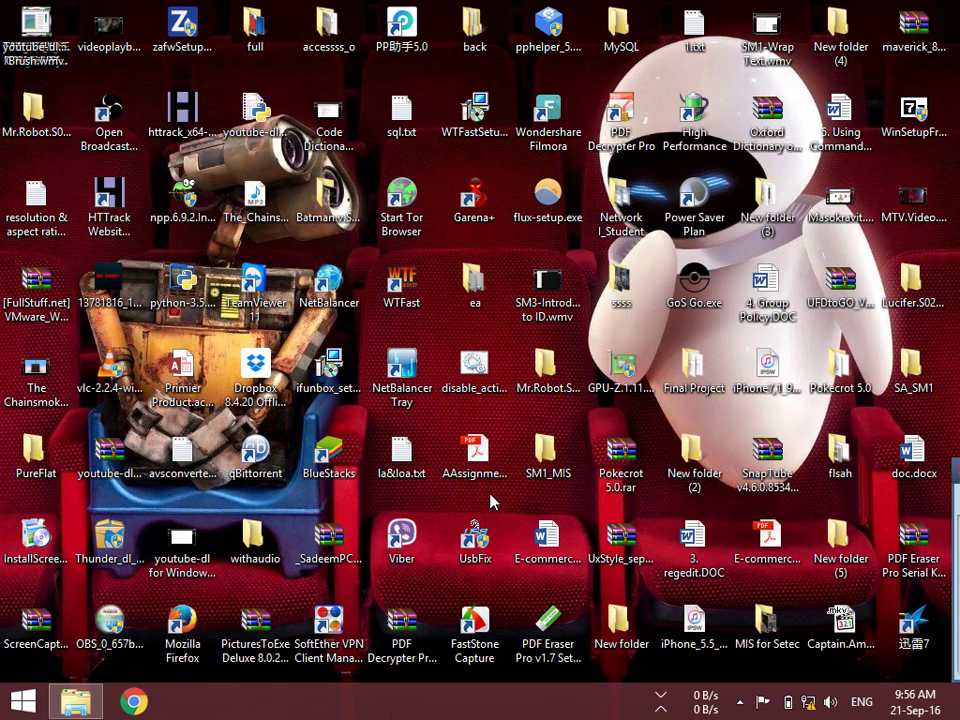
{"action": "key", "text": "super"}
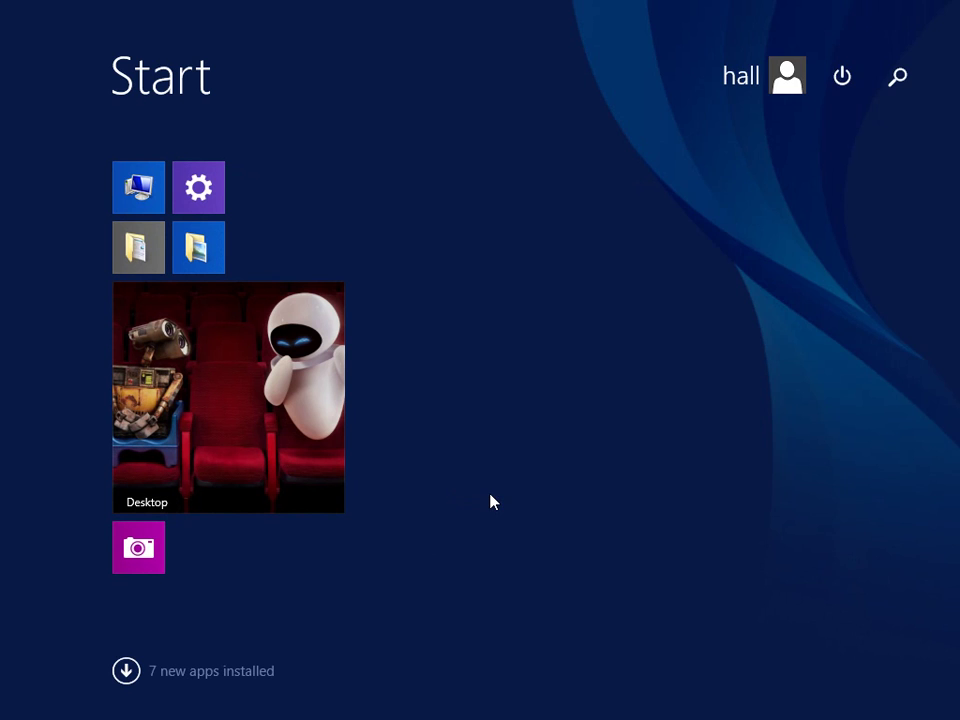
Locate Navicat Premium's program folder via its Start shortcut's file location
{"action": "type", "text": "na"}
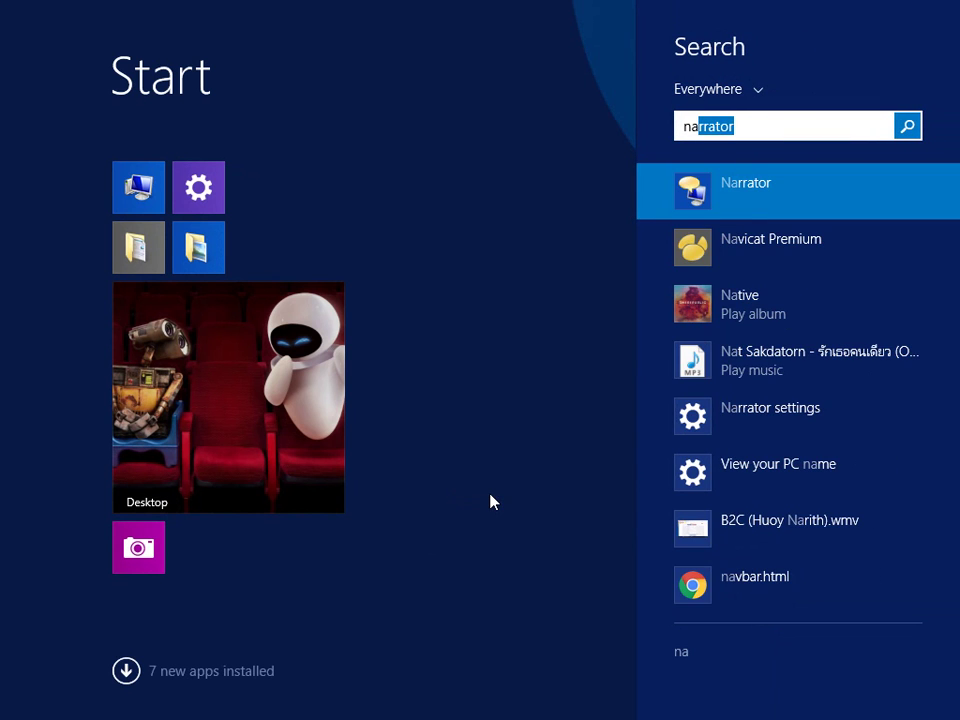
{"action": "type", "text": "vicat Premium"}
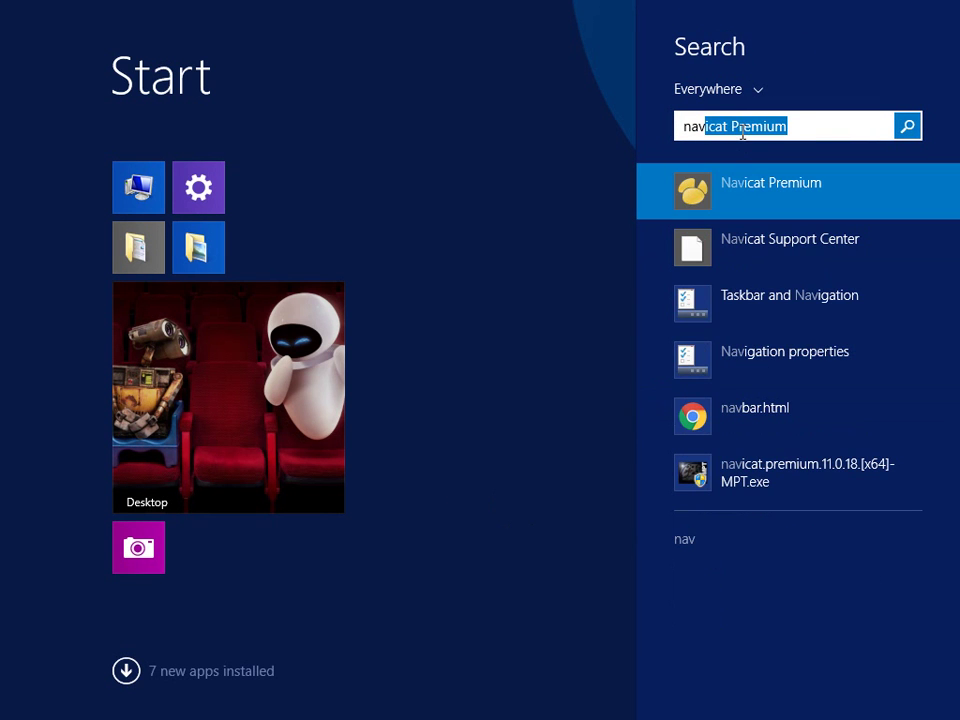
{"action": "right_click", "coordinate": [731, 188]}
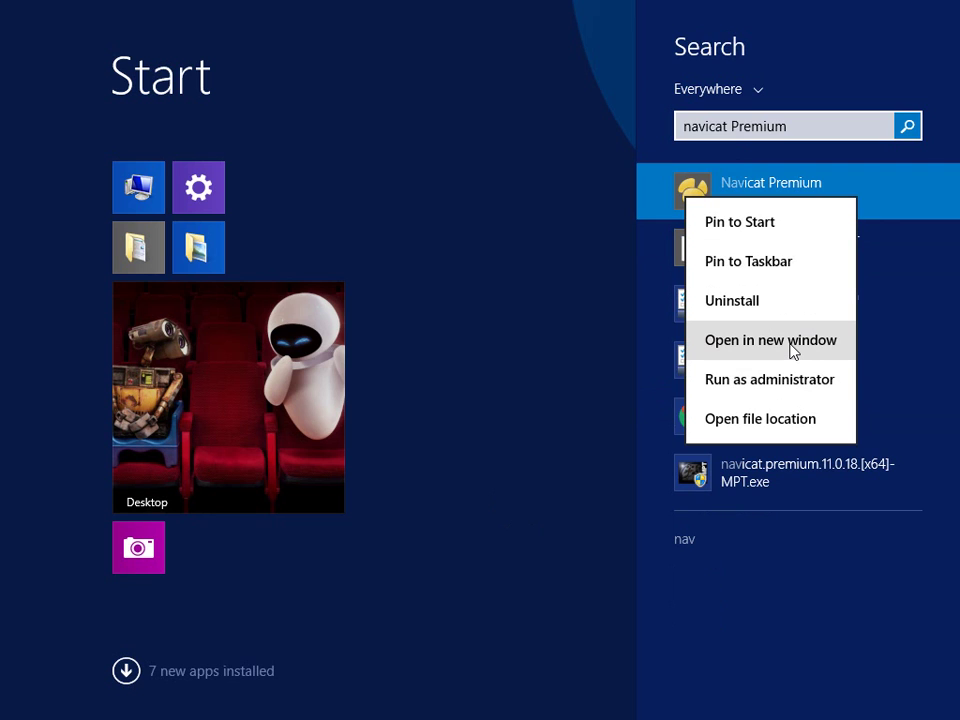
{"action": "left_click", "coordinate": [799, 420]}
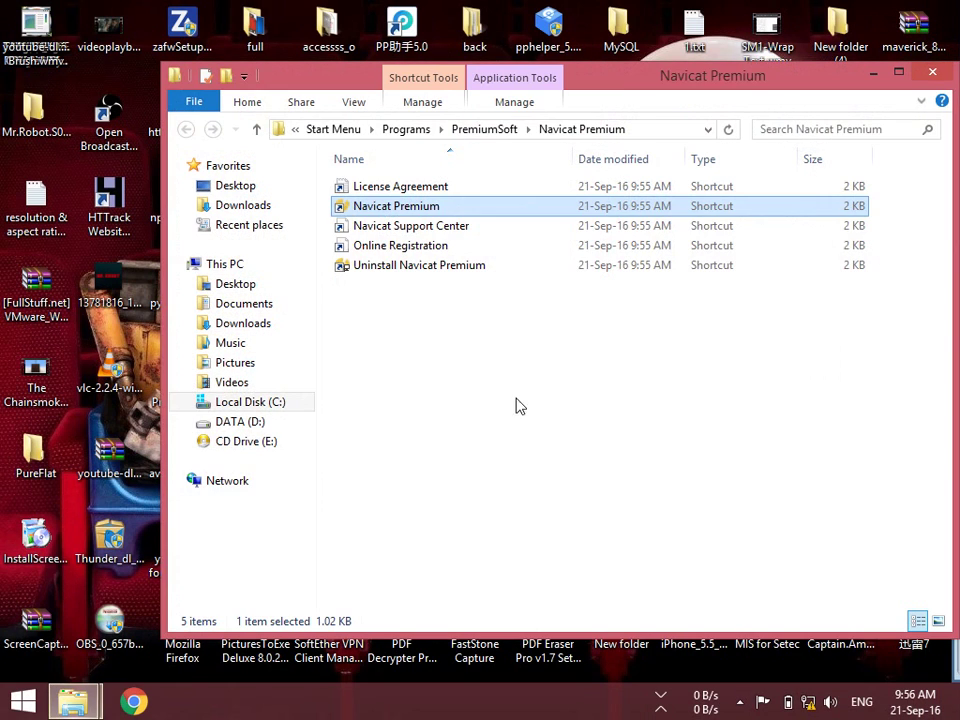
{"action": "right_click", "coordinate": [403, 207]}
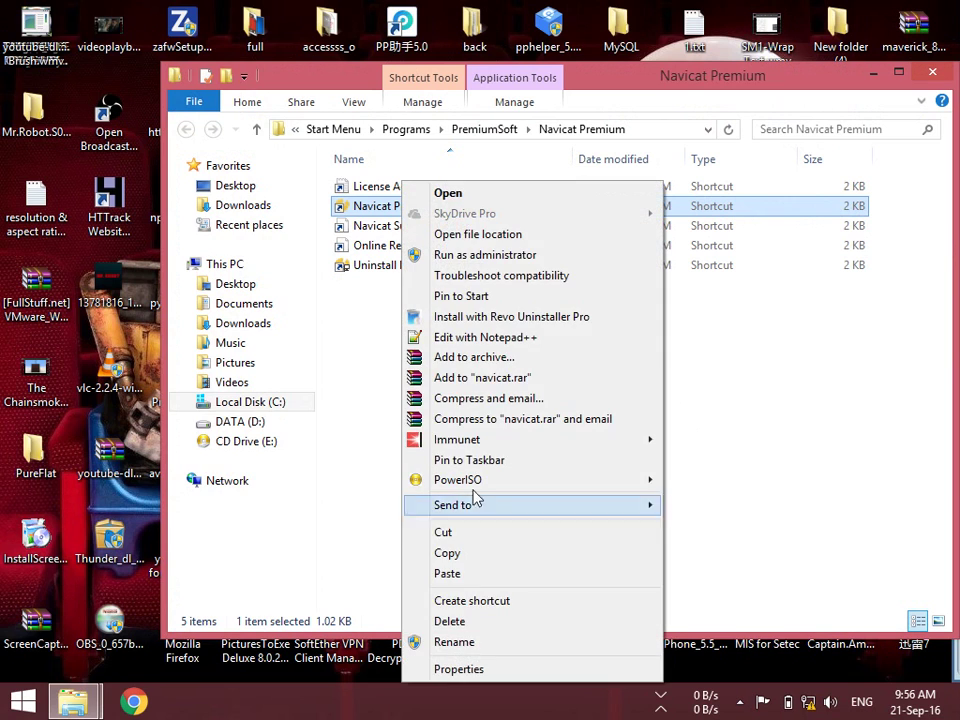
{"action": "left_click", "coordinate": [480, 667]}
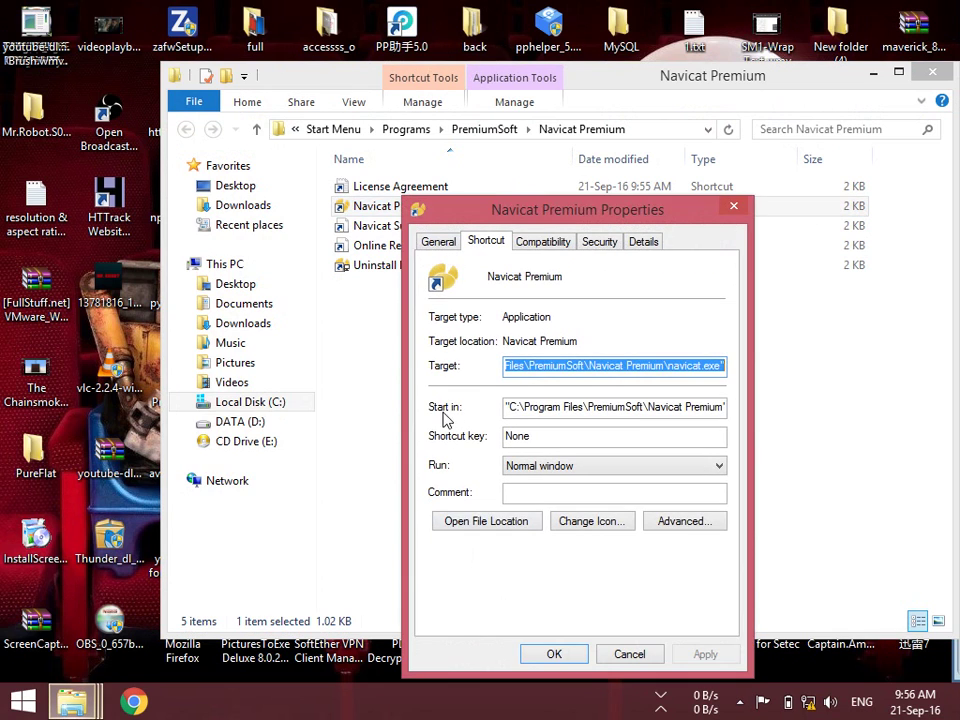
{"action": "left_click", "coordinate": [519, 525]}
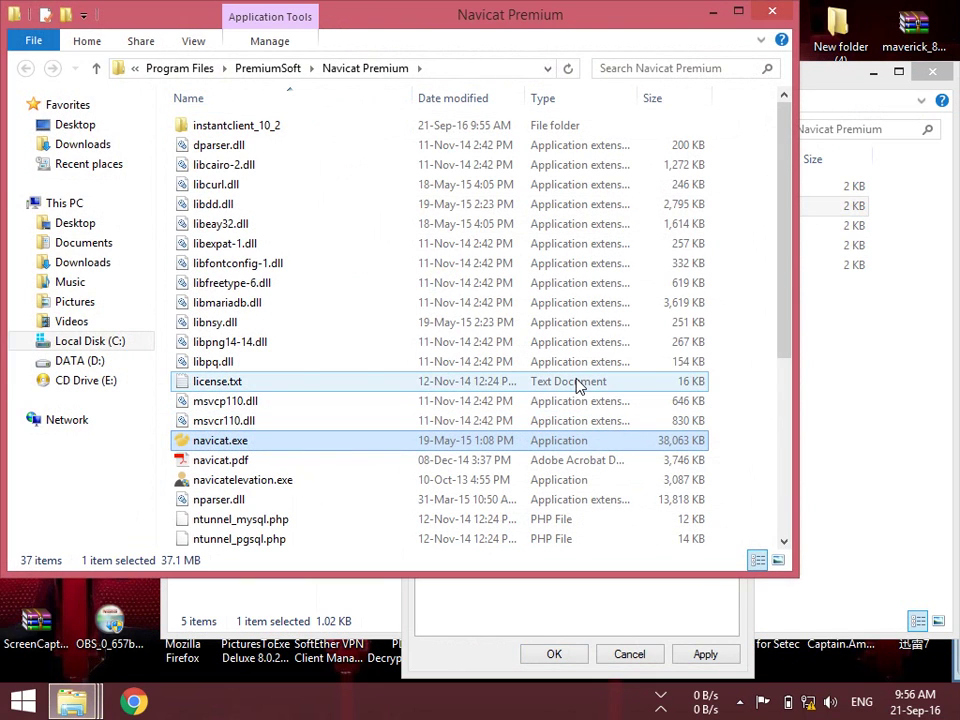
Paste the x64 patcher into the program folder, patch navicat.exe, and close all windows
{"action": "key", "text": "ctrl+v"}
{"action": "left_click", "coordinate": [454, 405]}
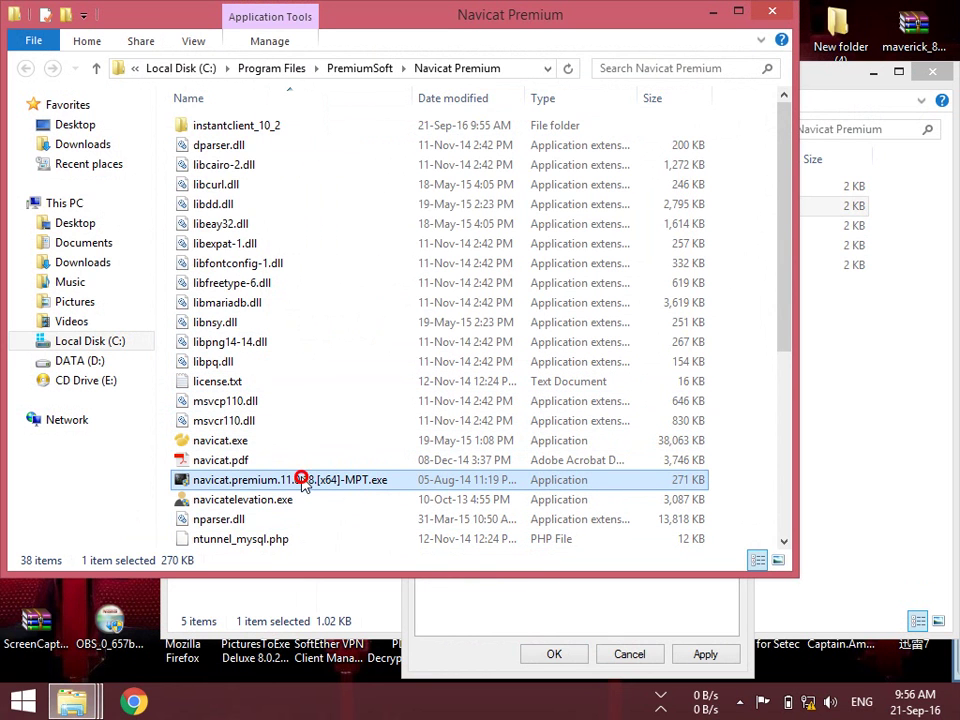
{"action": "double_click", "coordinate": [303, 481]}
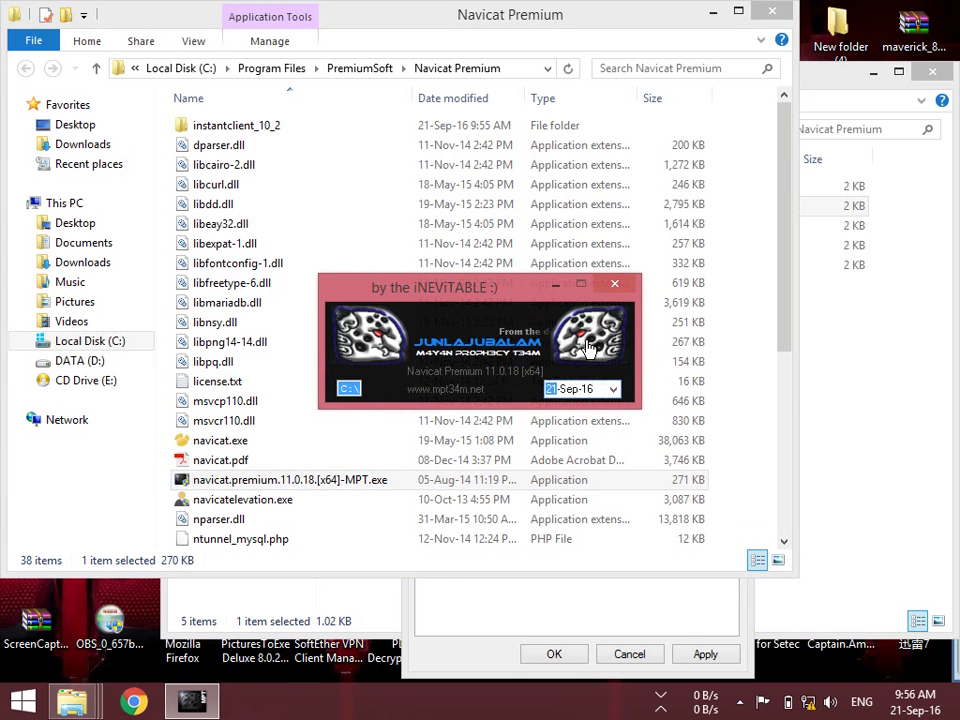
{"action": "left_click", "coordinate": [349, 388]}
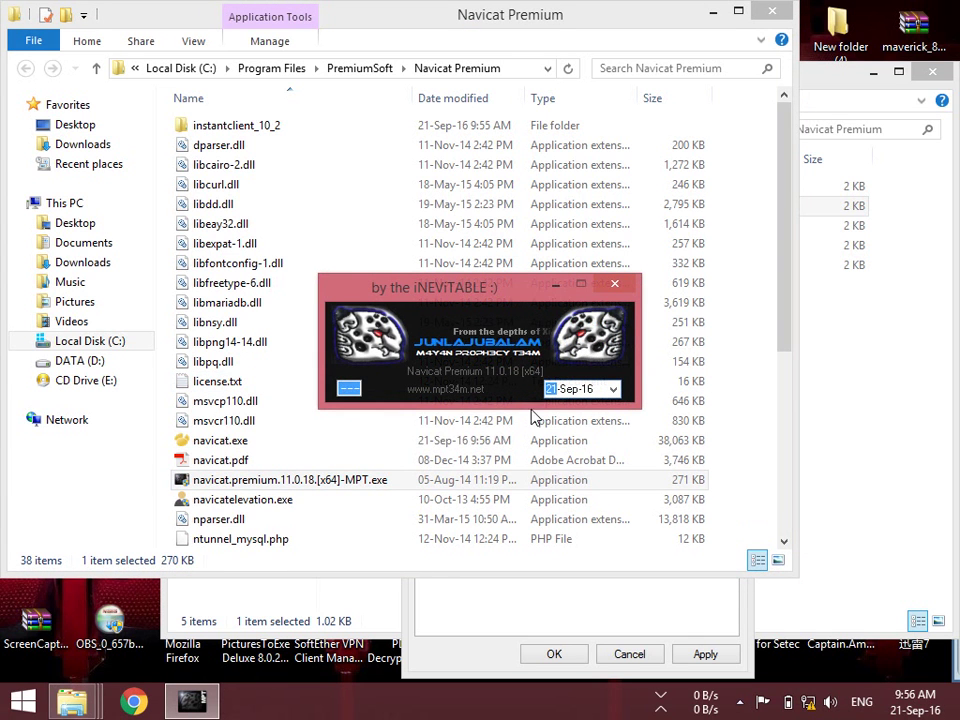
{"action": "left_click", "coordinate": [615, 284]}
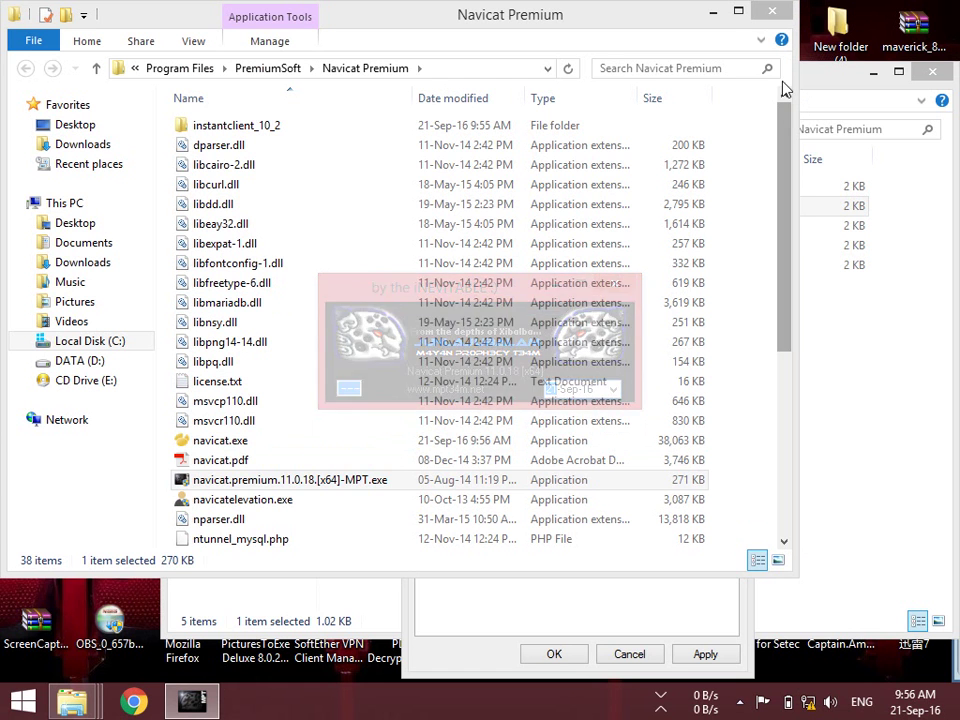
{"action": "left_click", "coordinate": [768, 17]}
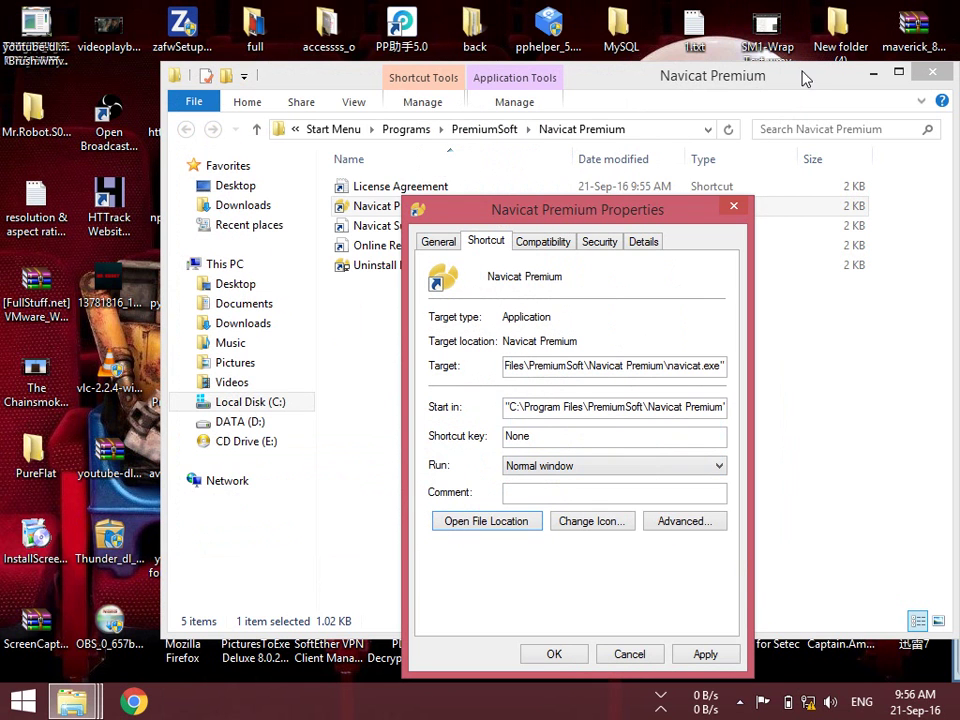
{"action": "left_click", "coordinate": [735, 209]}
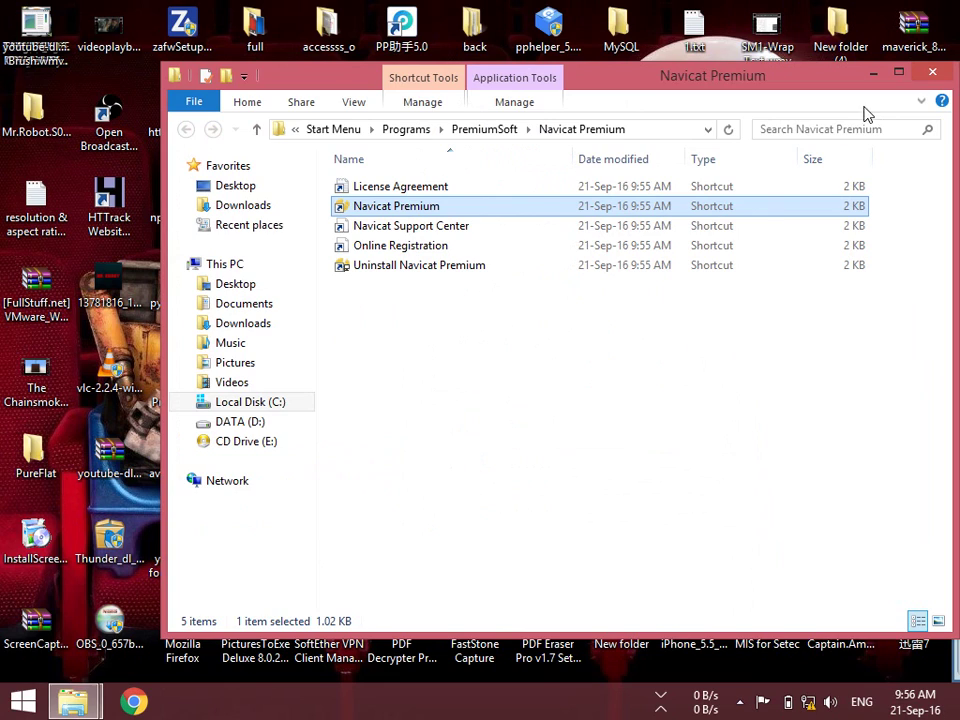
{"action": "left_click", "coordinate": [932, 75]}
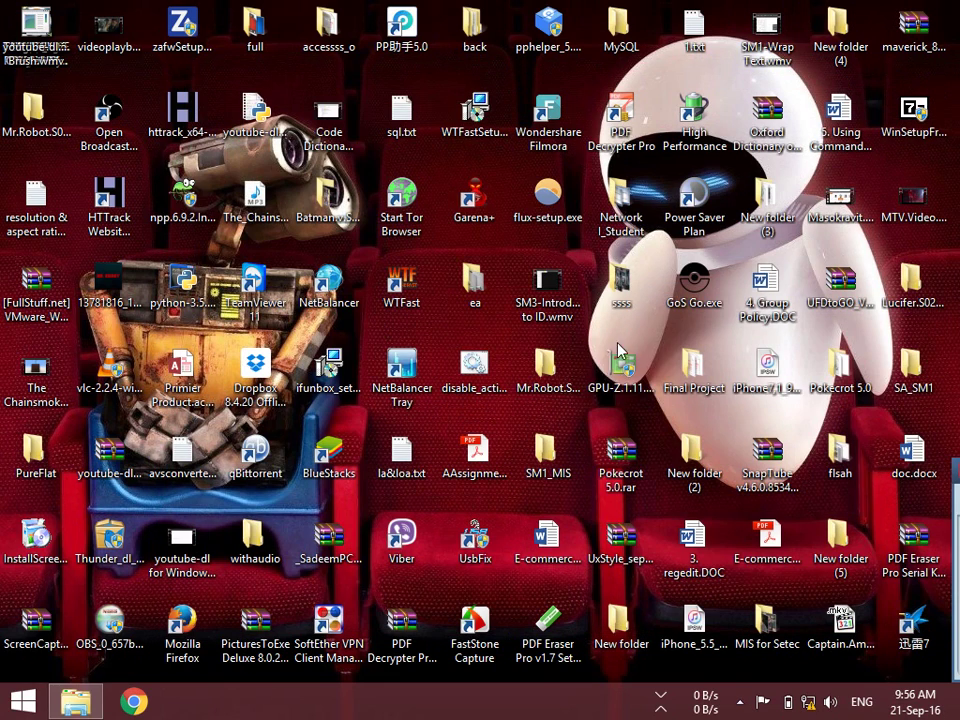
Launch Navicat Premium from Start search and dismiss the update check
{"action": "key", "text": "super"}
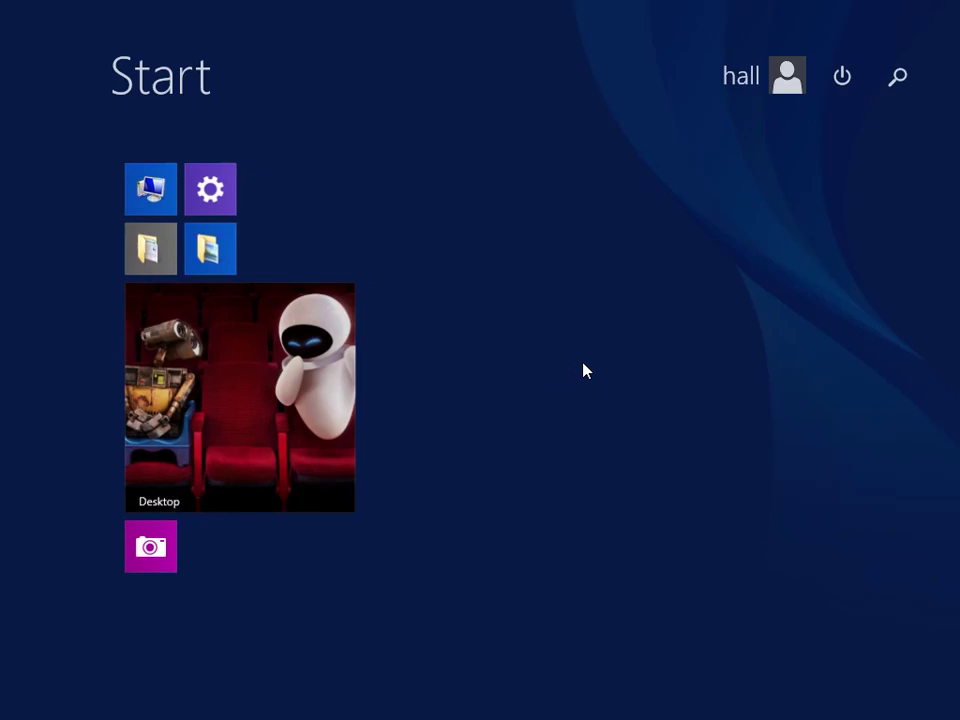
{"action": "type", "text": "na"}
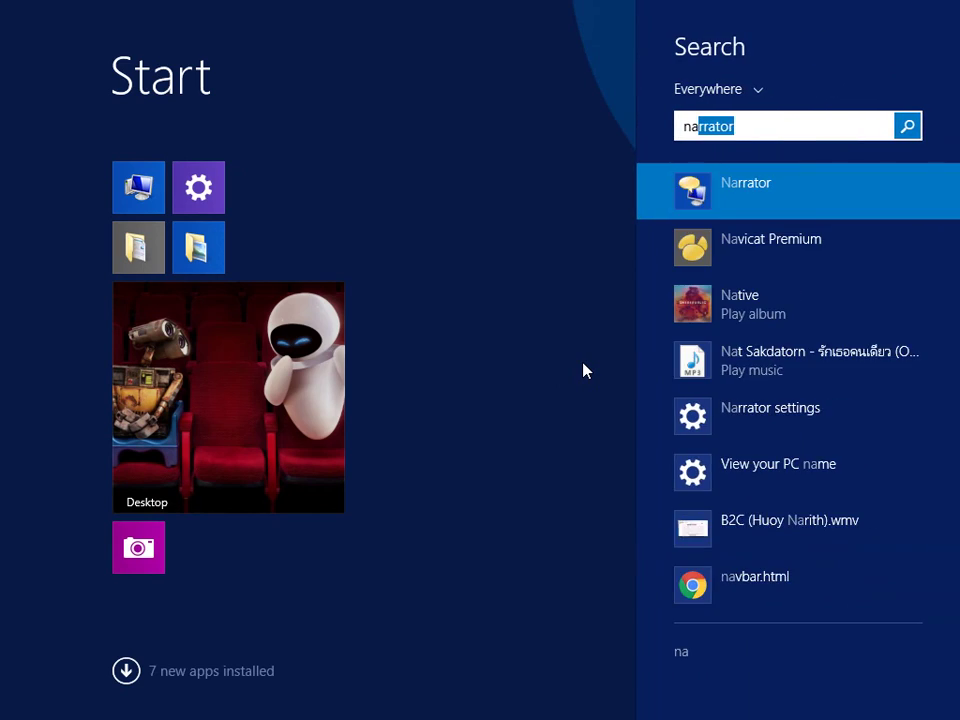
{"action": "type", "text": "v"}
{"action": "key", "text": "Return"}
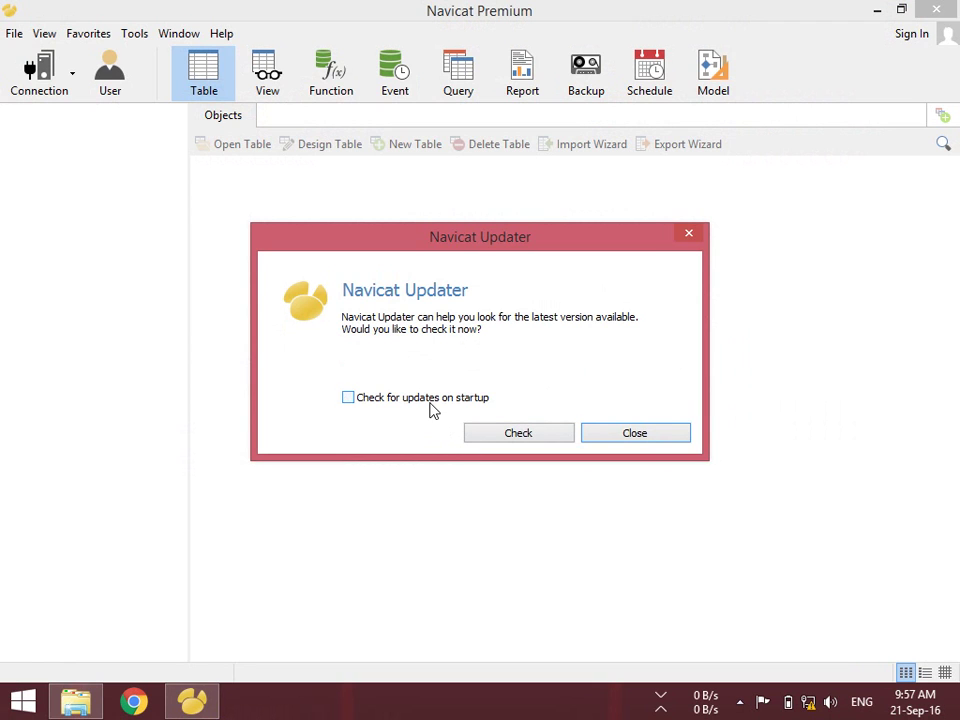
{"action": "left_click", "coordinate": [605, 435]}
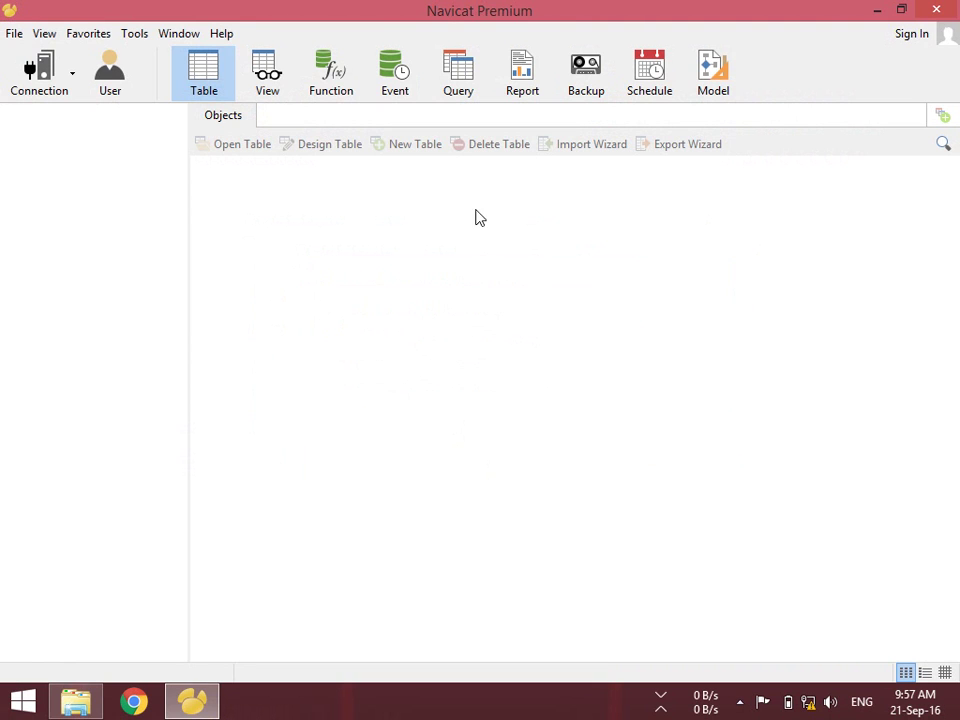
Enter the licence key in Help > Registration and close the dialog
{"action": "left_click", "coordinate": [221, 35]}
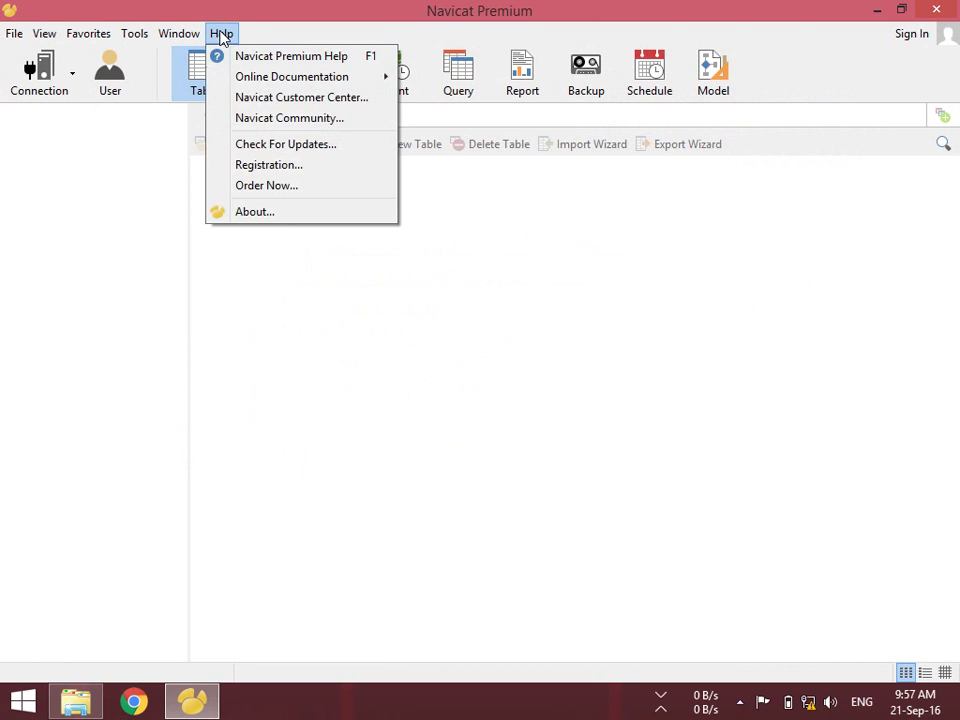
{"action": "left_click", "coordinate": [287, 165]}
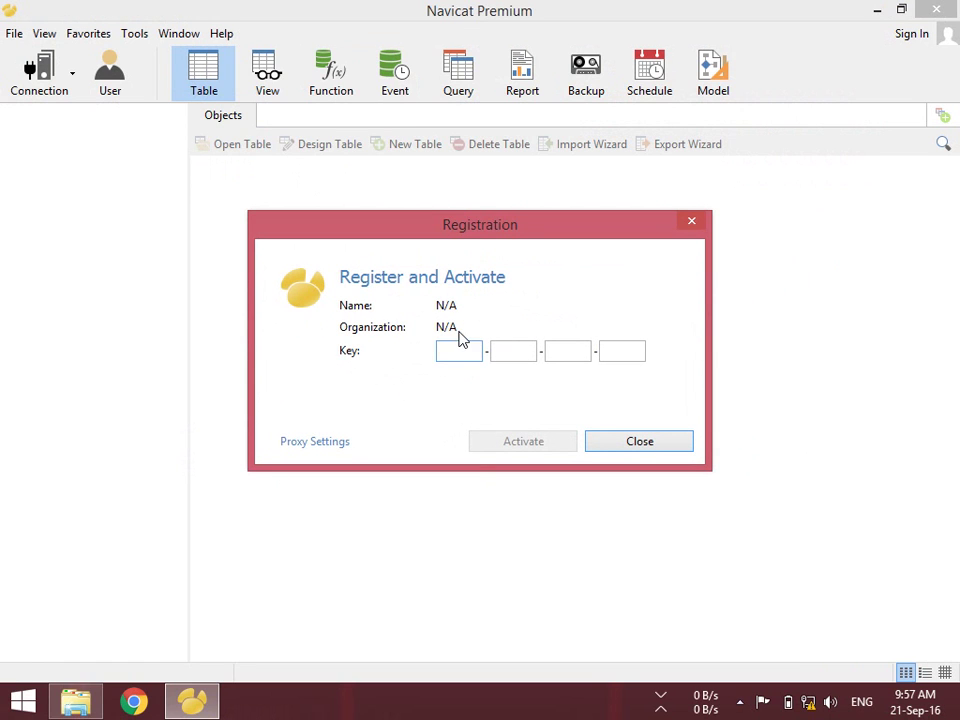
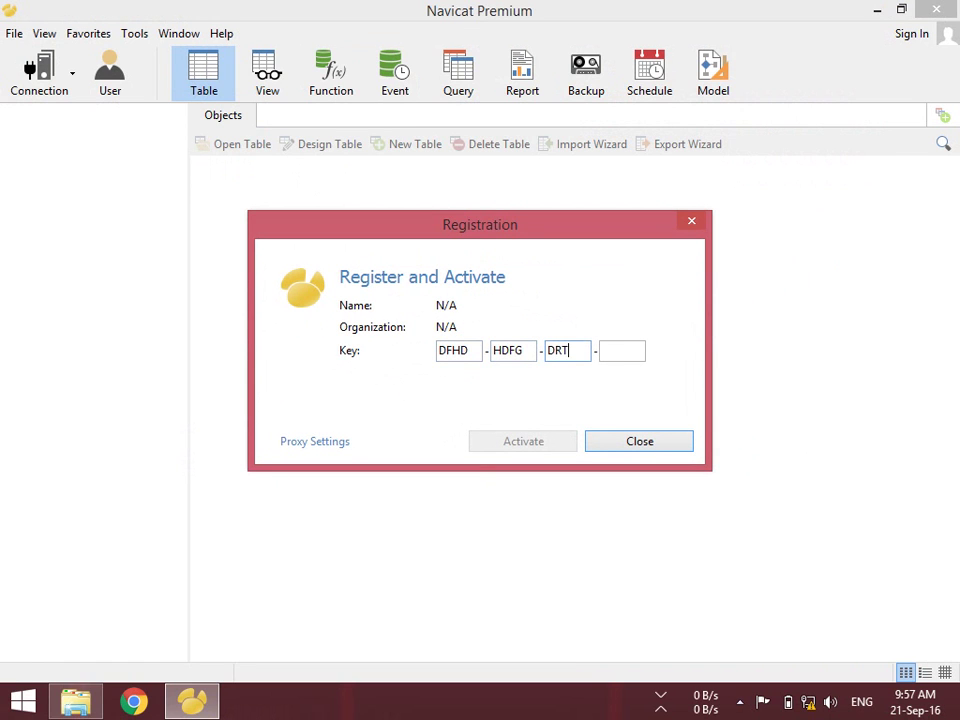
{"action": "left_click", "coordinate": [691, 221]}
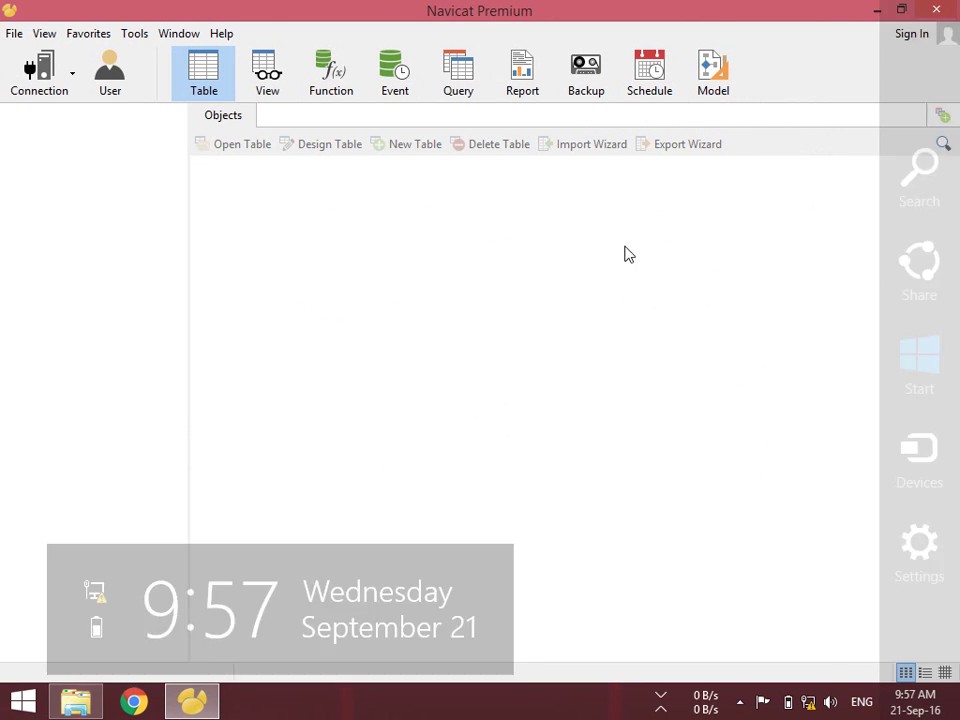
Start a new MySQL connection, checking its prefilled localhost, port 3306 and user root
{"action": "left_click", "coordinate": [47, 84]}
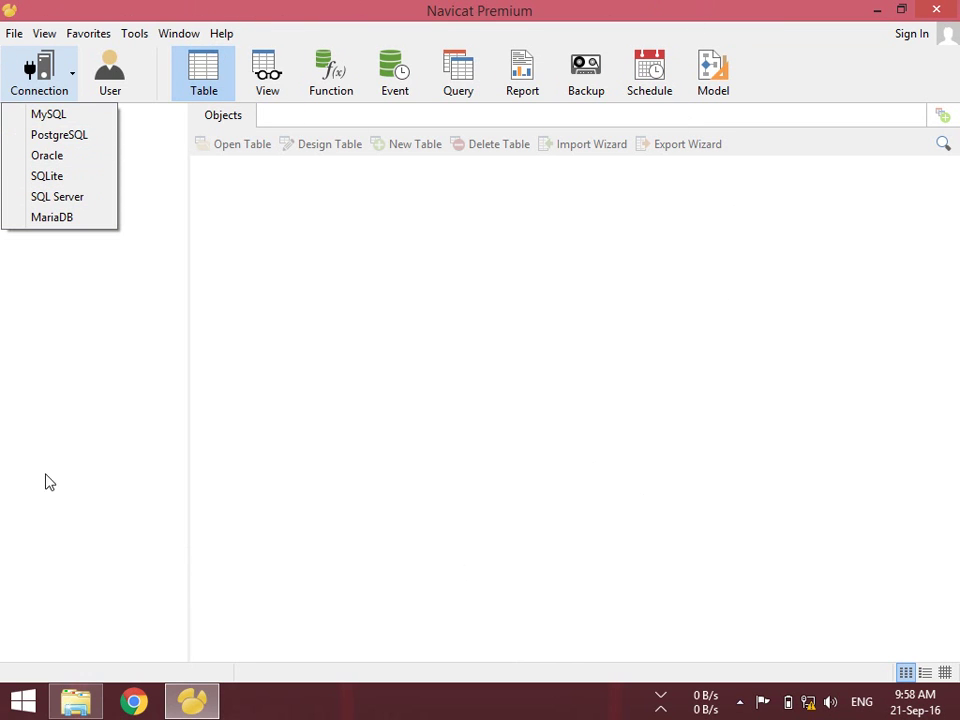
{"action": "left_click", "coordinate": [57, 119]}
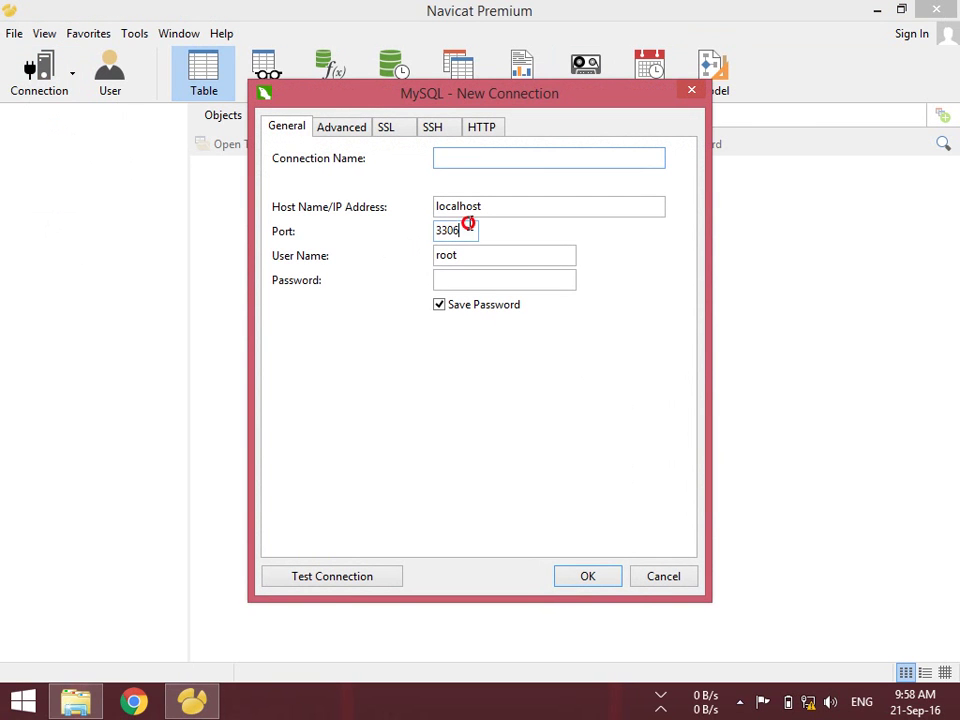
{"action": "left_click", "coordinate": [456, 233]}
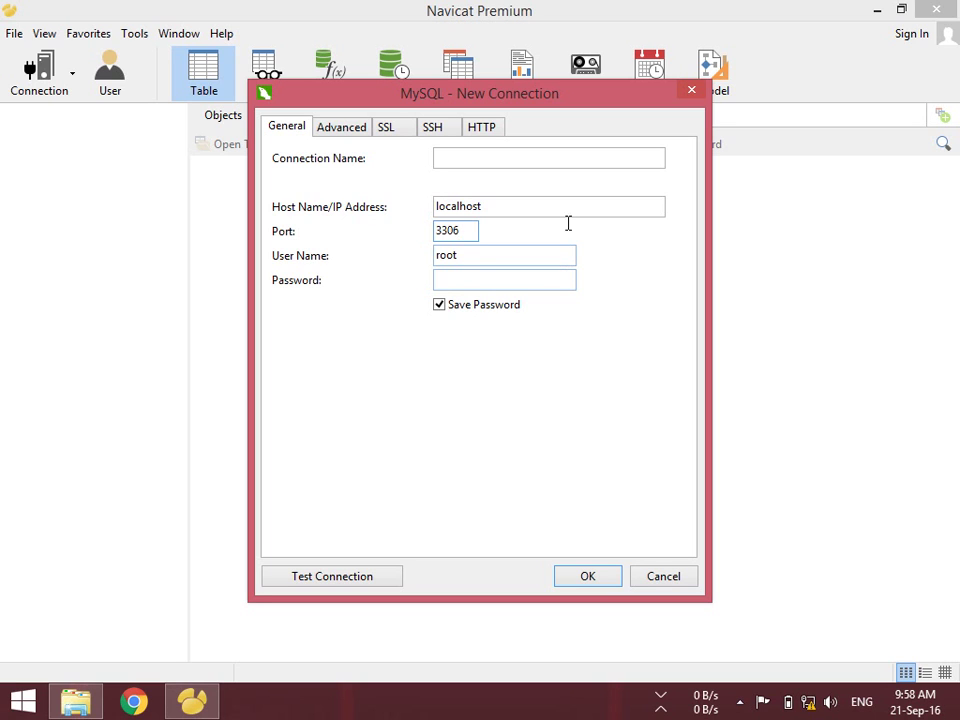
{"action": "left_click", "coordinate": [545, 159]}
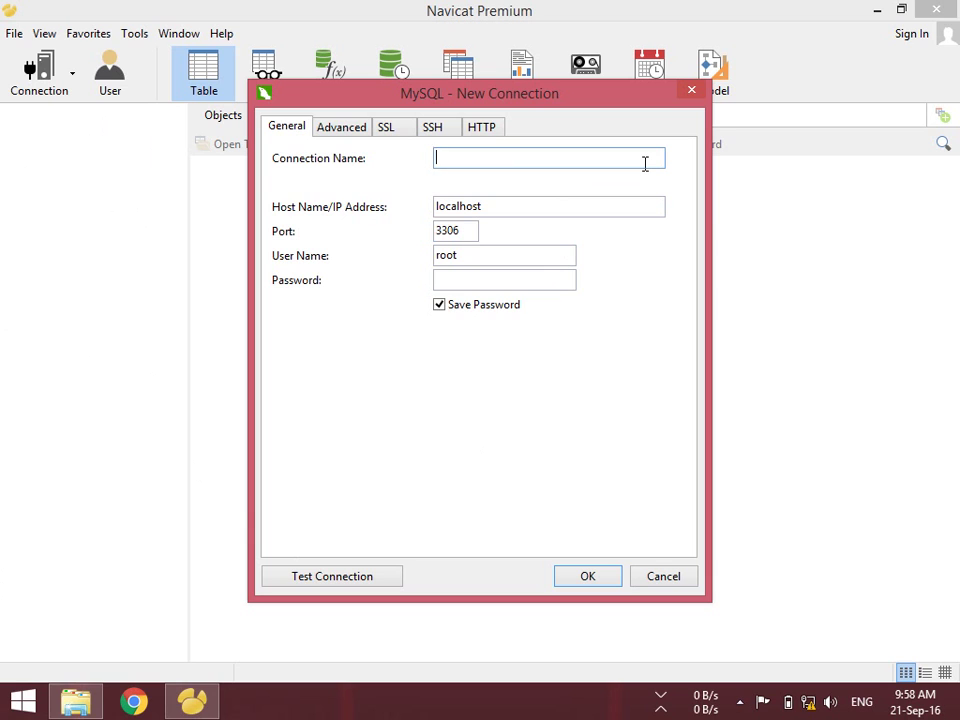
Name the connection MyServer and try host 192.168.1.90
{"action": "type", "text": "MyServer"}
{"action": "left_click", "coordinate": [510, 205]}
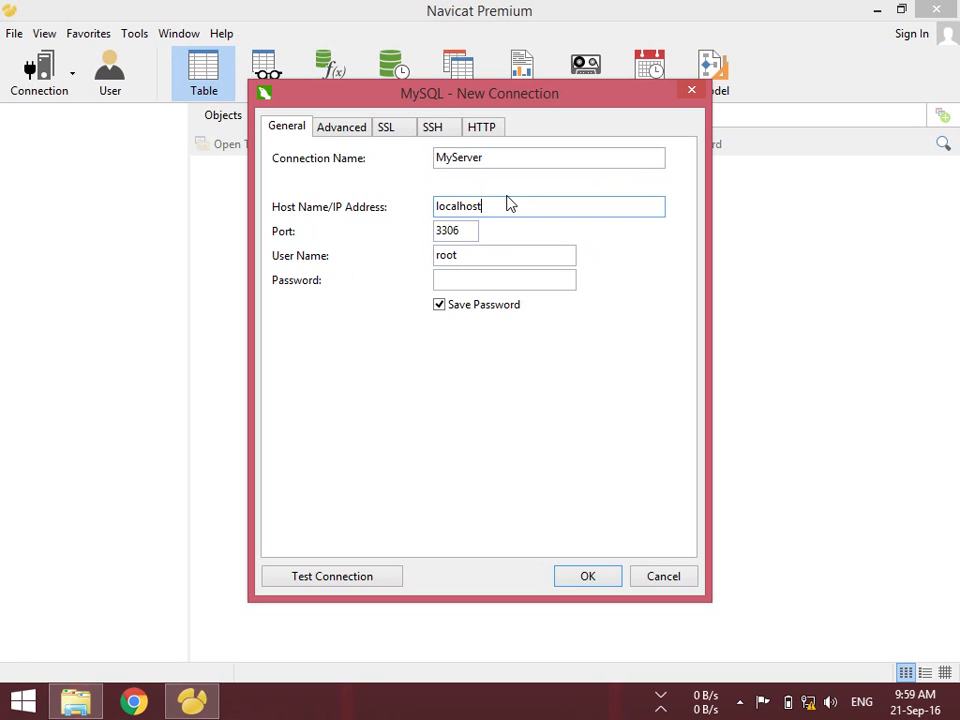
{"action": "key", "text": "BackSpace"}
{"action": "key", "text": "BackSpace"}
{"action": "key", "text": "BackSpace"}
{"action": "key", "text": "BackSpace"}
{"action": "key", "text": "BackSpace"}
{"action": "key", "text": "BackSpace"}
{"action": "key", "text": "BackSpace"}
{"action": "key", "text": "BackSpace"}
{"action": "key", "text": "BackSpace"}
{"action": "type", "text": "192.168.1.90"}
{"action": "key", "text": "Tab"}
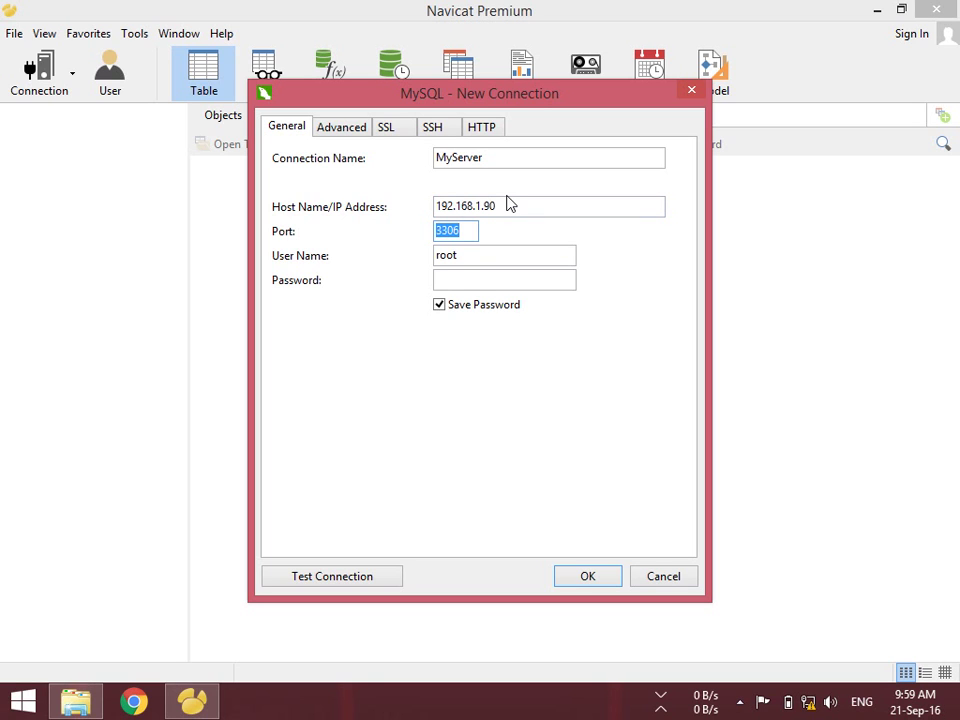
{"action": "key", "text": "Tab"}
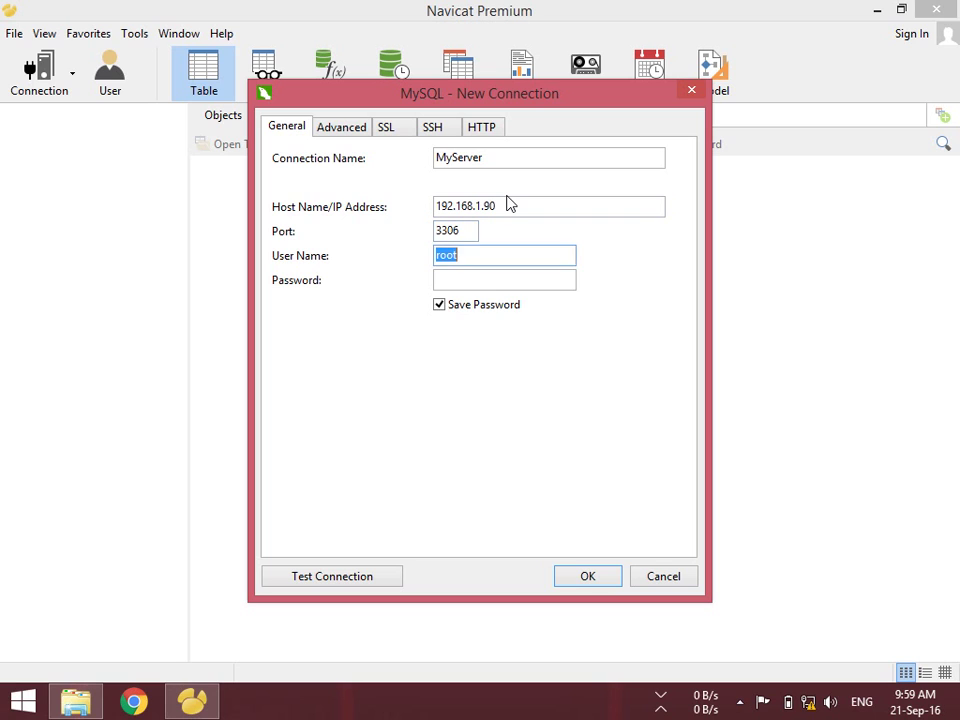
{"action": "key", "text": "Tab"}
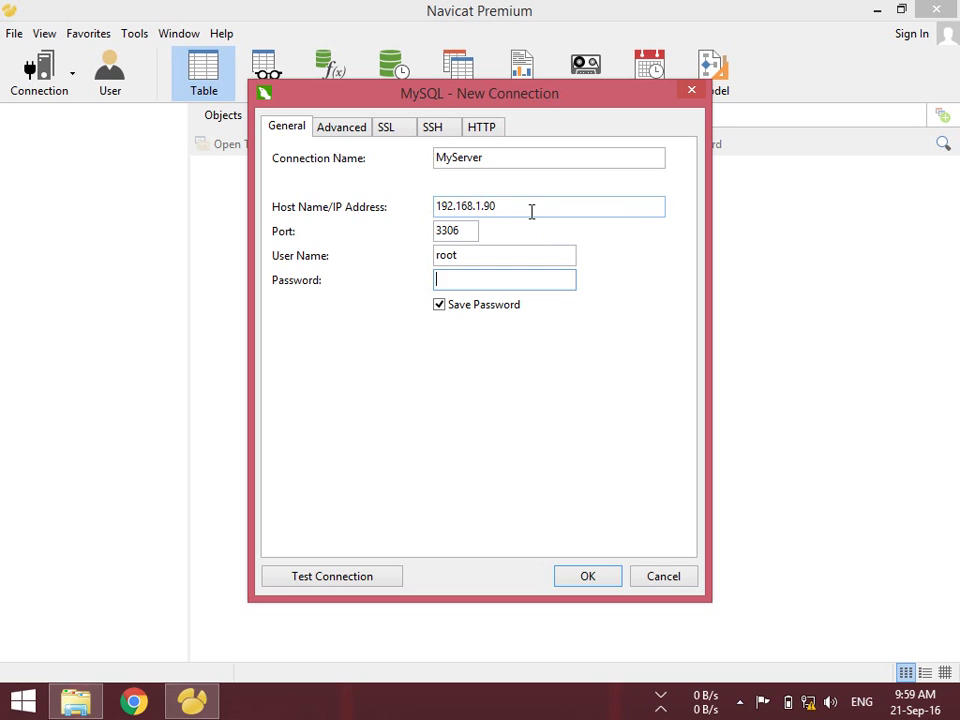
Set the host back to localhost, enter the root password, and test the connection successfully
{"action": "left_click_drag", "start_coordinate": [532, 208], "coordinate": [386, 261]}
{"action": "type", "text": "l"}
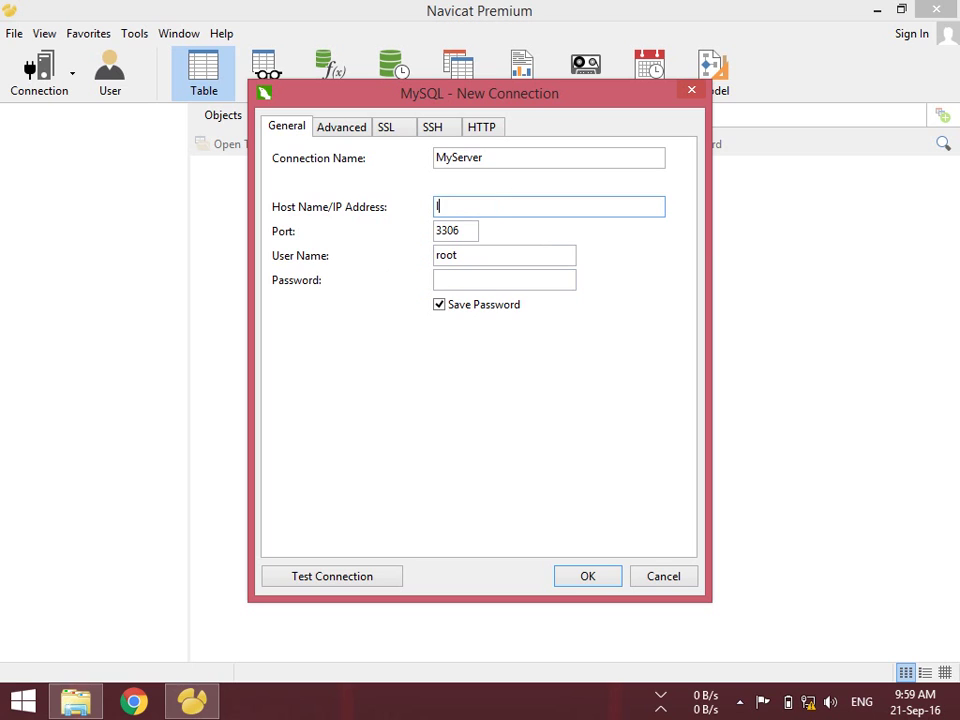
{"action": "type", "text": "ocalhost"}
{"action": "left_click", "coordinate": [454, 274]}
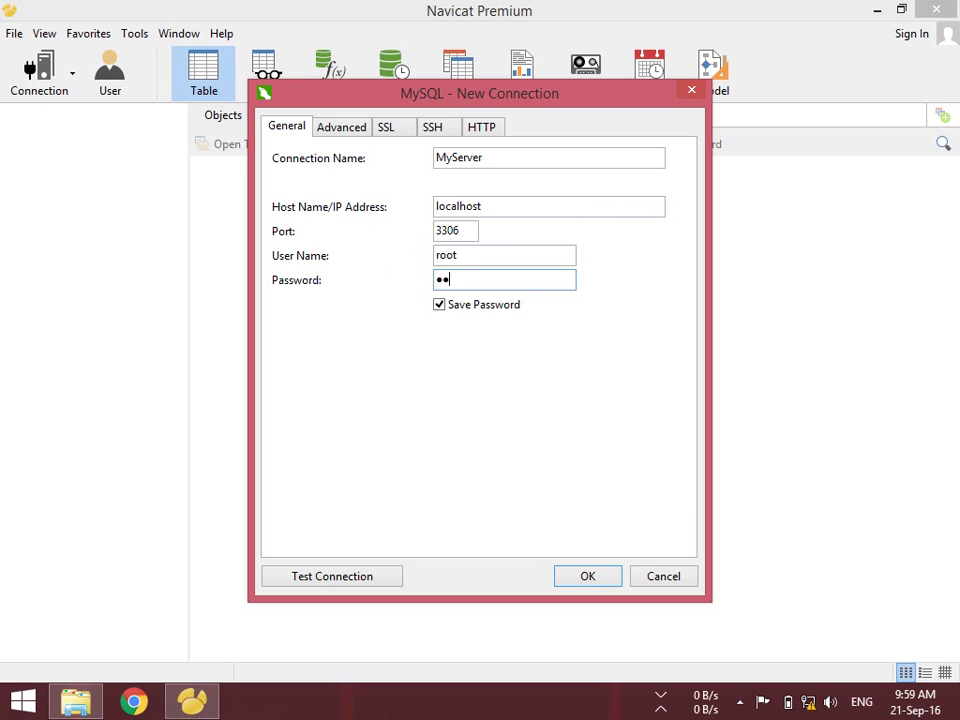
{"action": "left_click", "coordinate": [321, 575]}
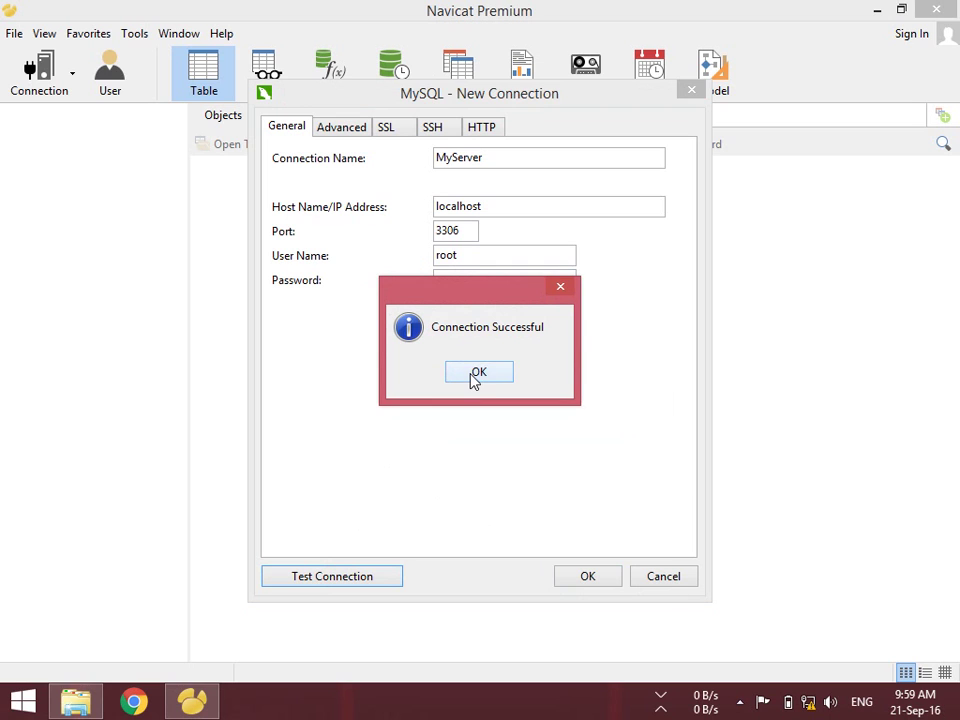
{"action": "left_click", "coordinate": [472, 375]}
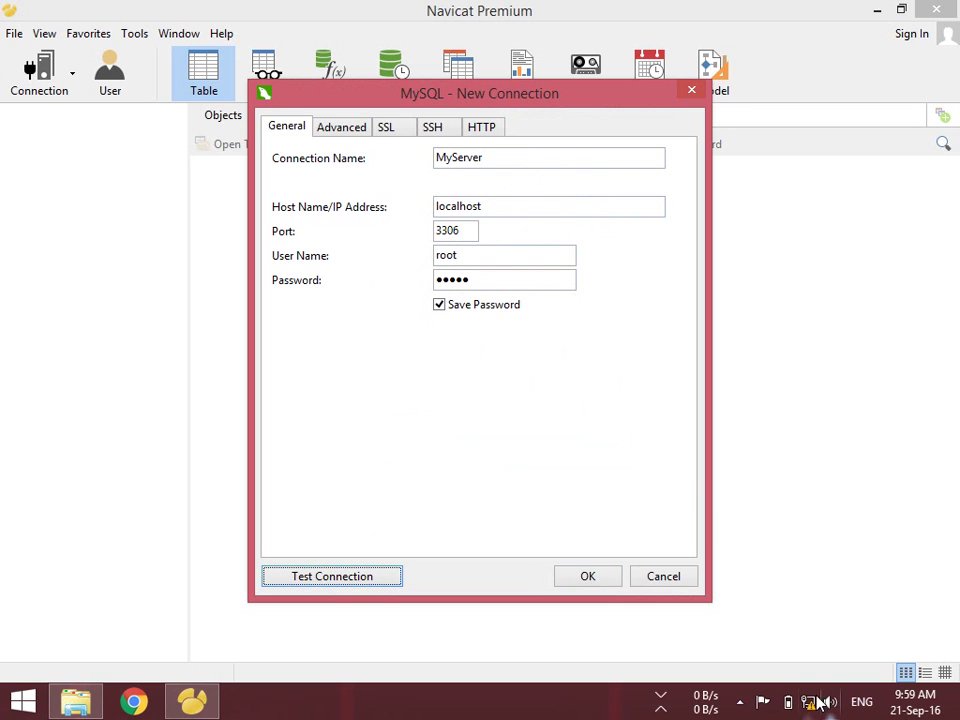
{"action": "mouse_move", "coordinate": [811, 704]}
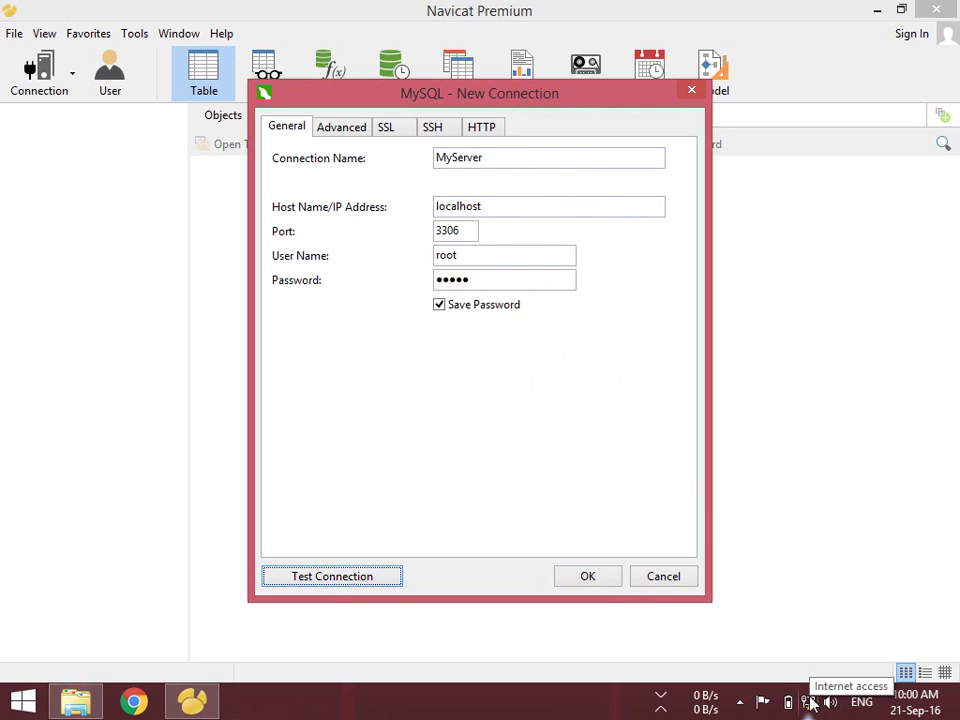
Change MyServer's host to 127.0.0.1, confirm the connection test succeeds, and save the connection
{"action": "double_click", "coordinate": [505, 207]}
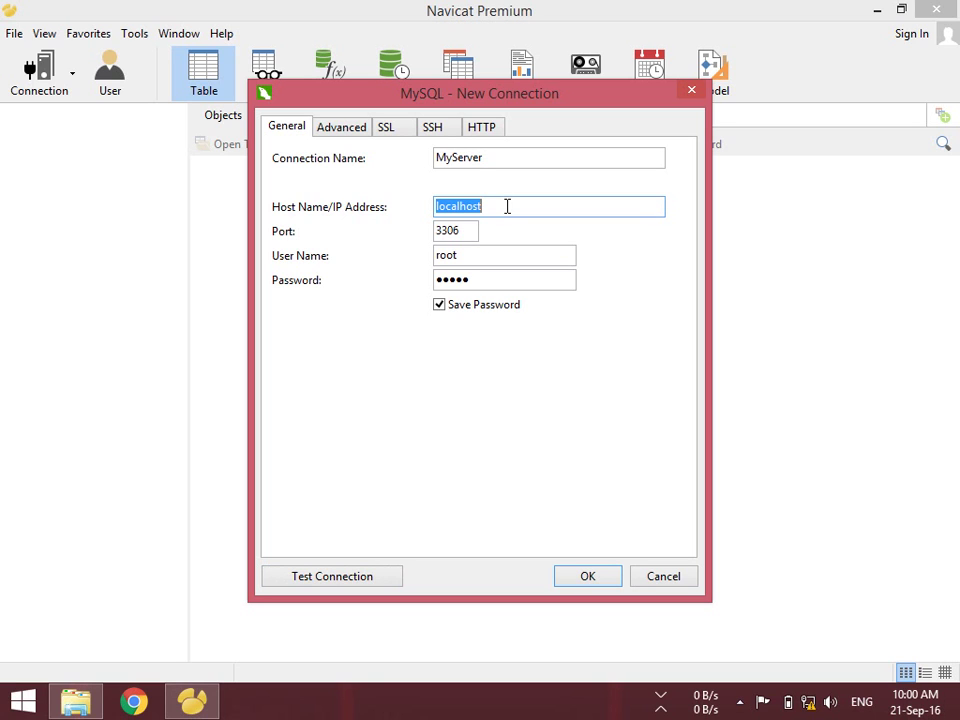
{"action": "type", "text": "127.0.0.1"}
{"action": "left_click", "coordinate": [358, 573]}
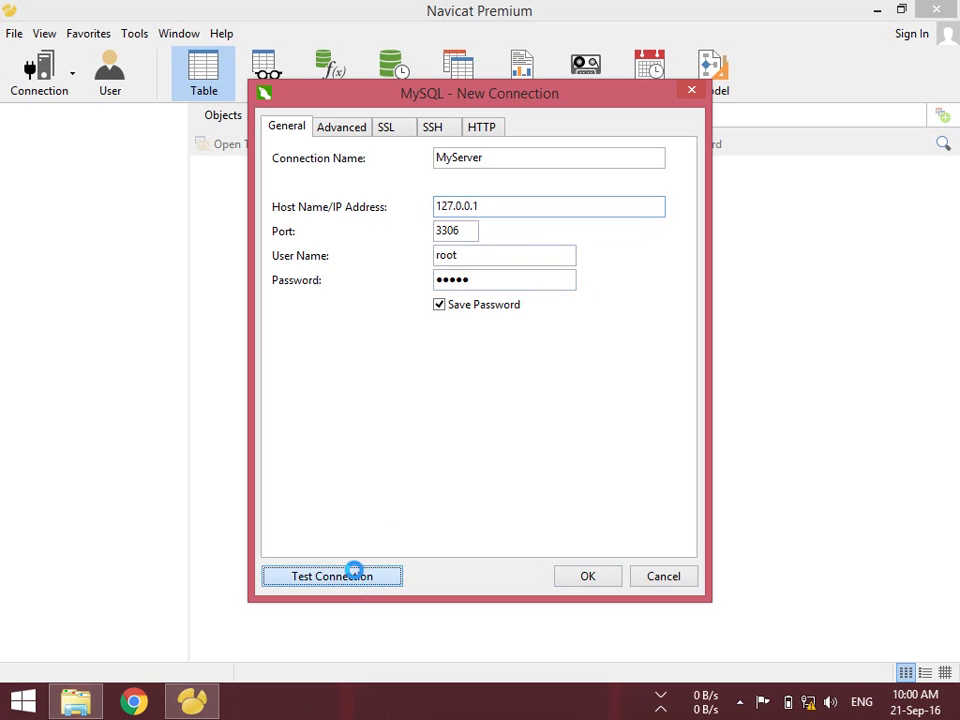
{"action": "left_click", "coordinate": [496, 370]}
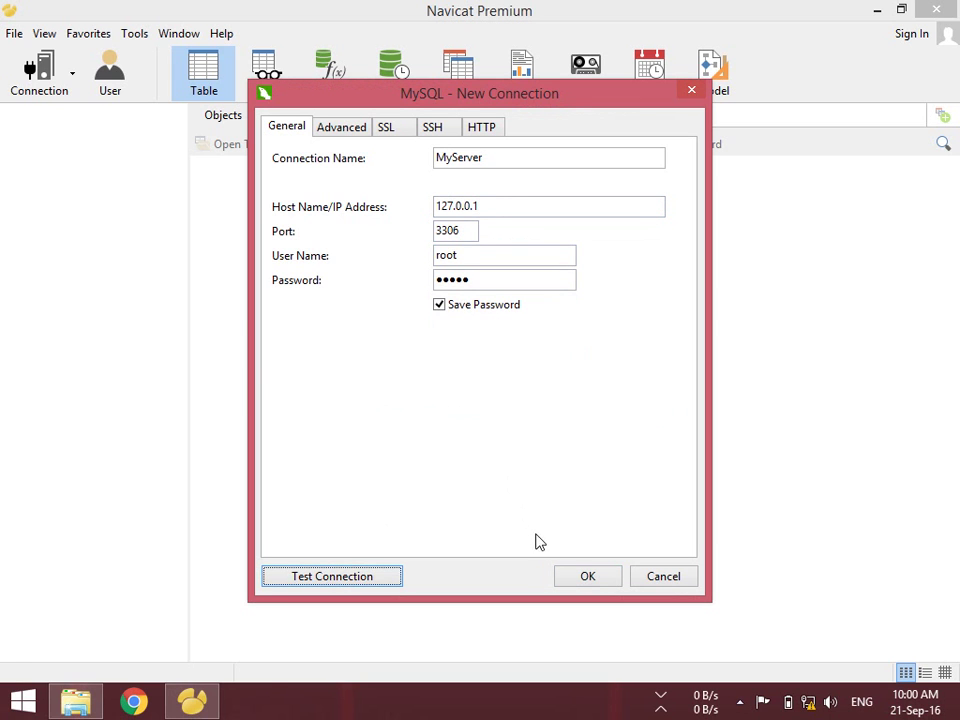
{"action": "left_click", "coordinate": [586, 578]}
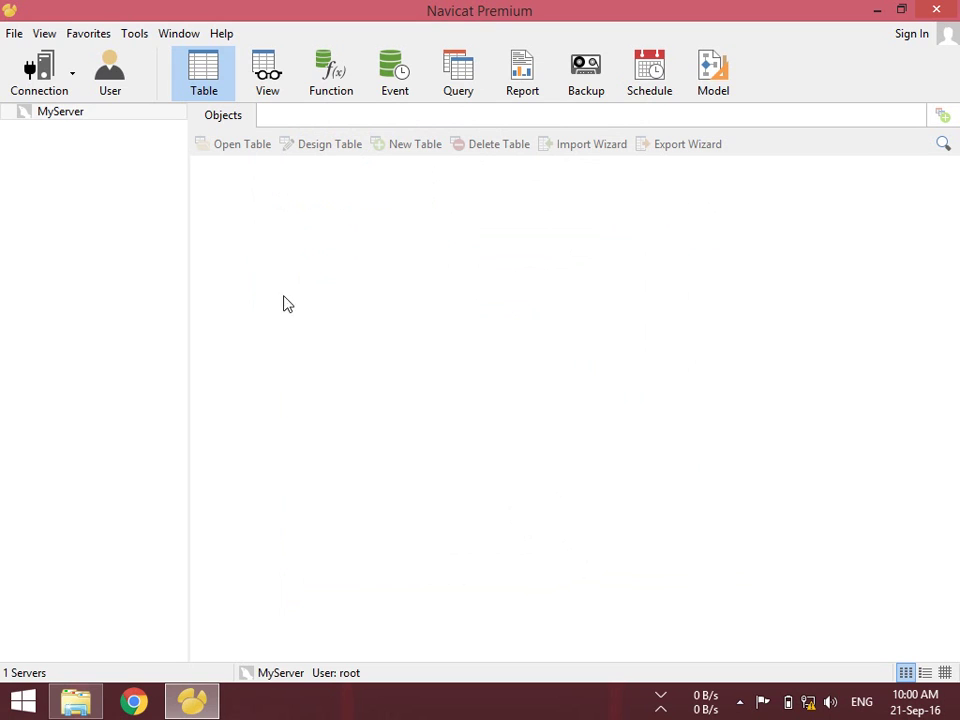
Connect to MyServer and select each of its six databases in turn
{"action": "double_click", "coordinate": [62, 114]}
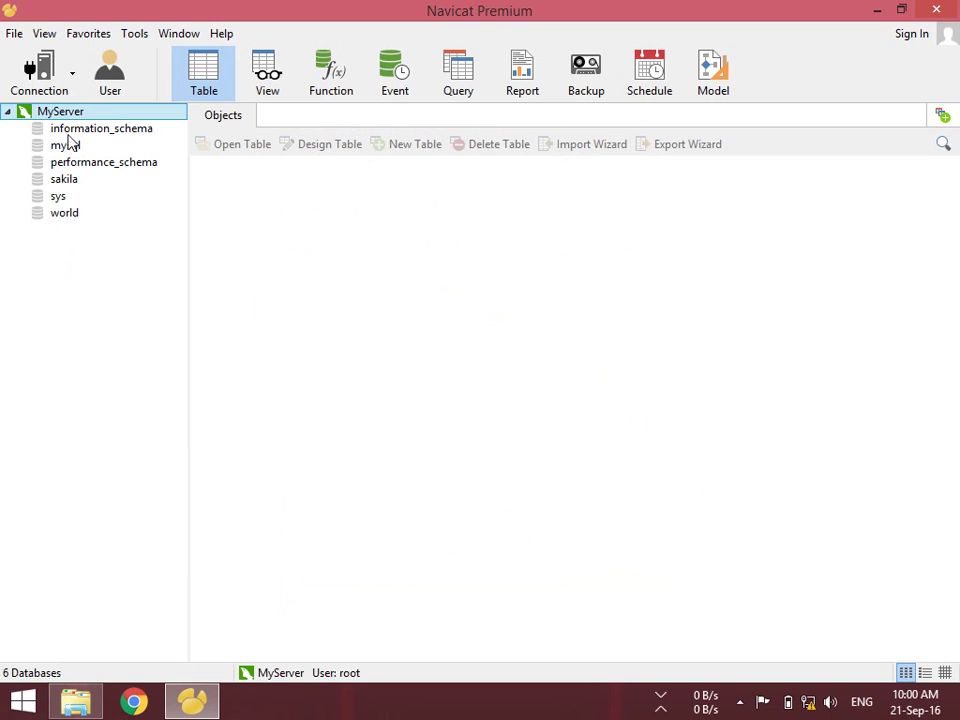
{"action": "left_click", "coordinate": [108, 130]}
{"action": "left_click", "coordinate": [80, 146]}
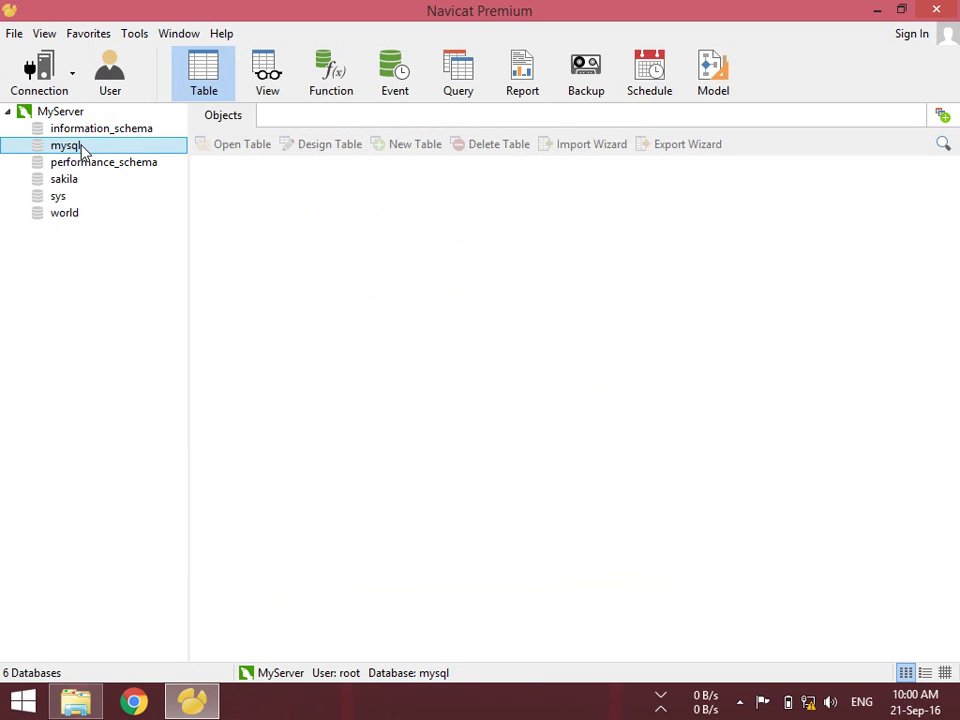
{"action": "left_click", "coordinate": [71, 163]}
{"action": "left_click", "coordinate": [67, 180]}
{"action": "left_click", "coordinate": [63, 197]}
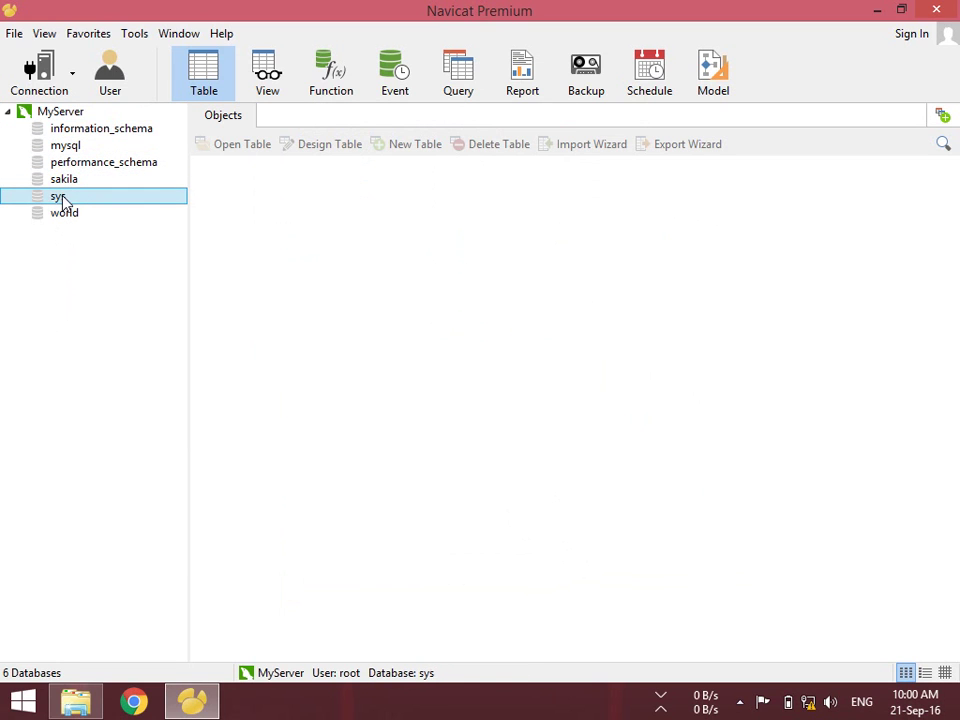
{"action": "left_click", "coordinate": [65, 214]}
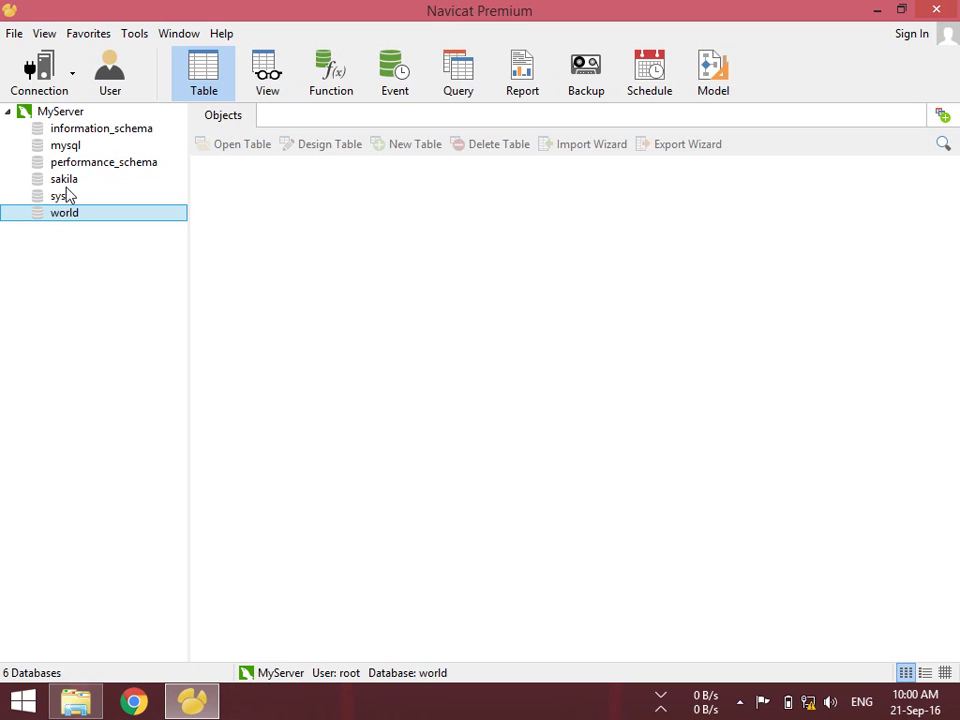
Toggle between sakila, world and the system databases, then open sakila to list its 16 tables
{"action": "left_click", "coordinate": [69, 184]}
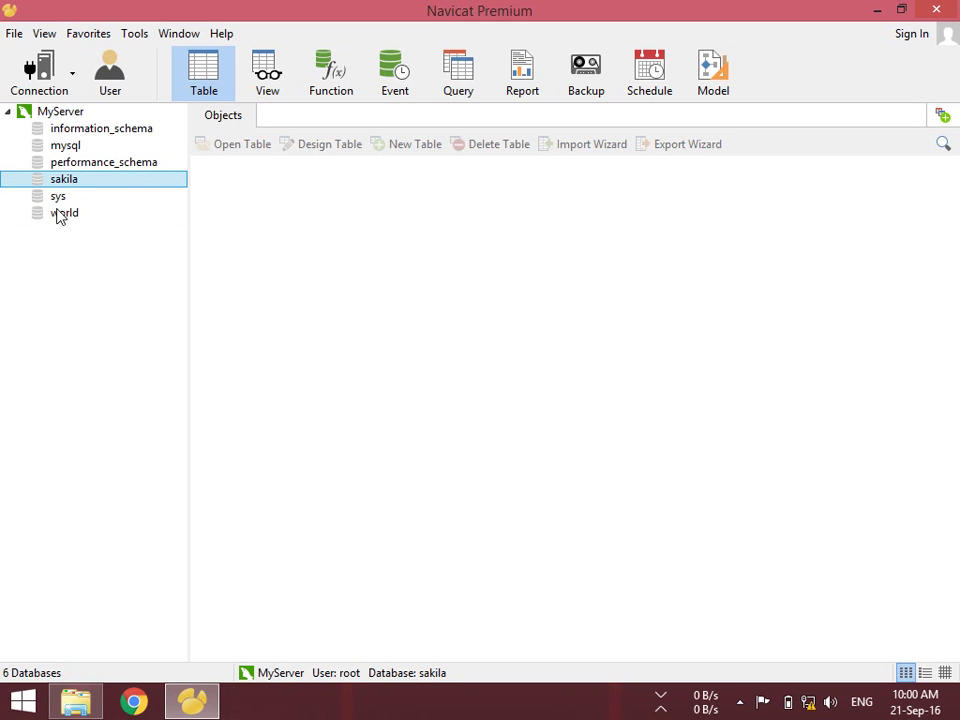
{"action": "left_click", "coordinate": [70, 214]}
{"action": "left_click", "coordinate": [64, 180]}
{"action": "left_click", "coordinate": [64, 214]}
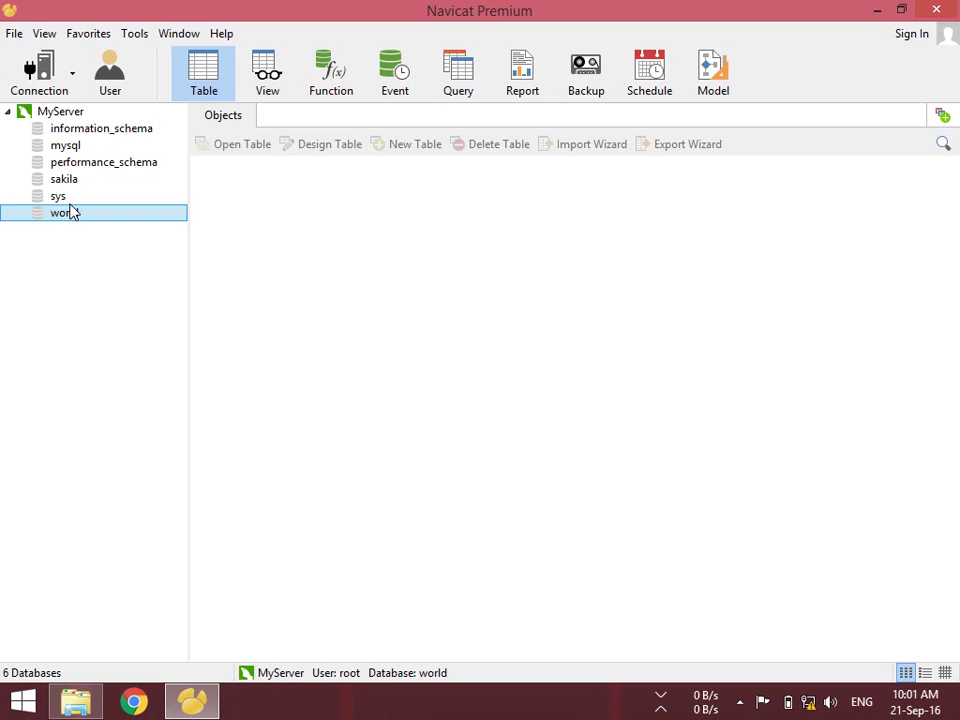
{"action": "left_click", "coordinate": [60, 179]}
{"action": "left_click", "coordinate": [76, 161]}
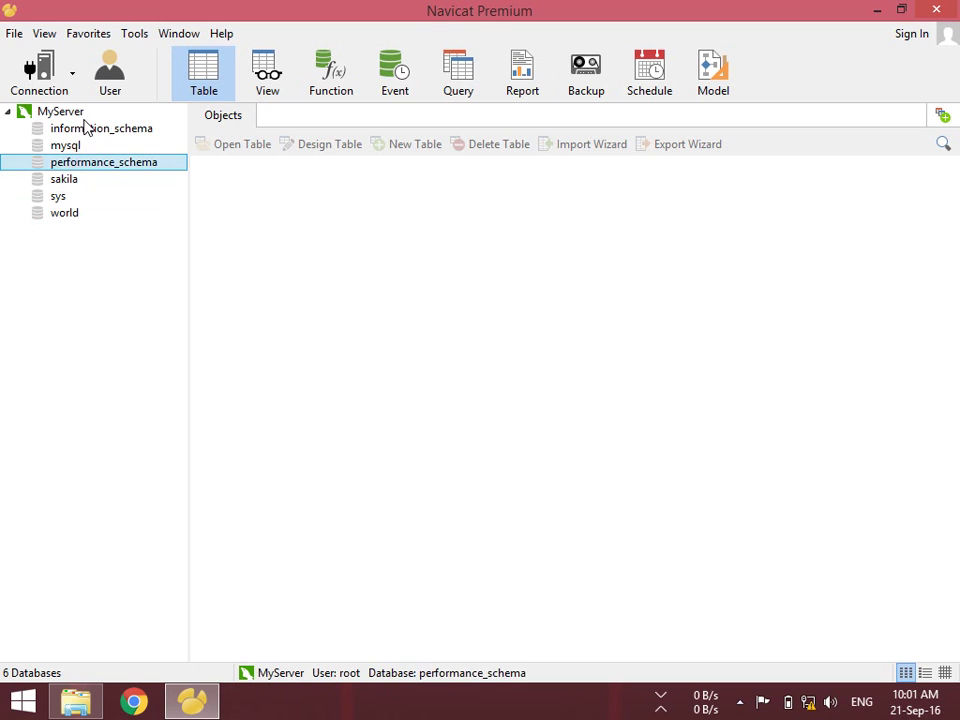
{"action": "left_click", "coordinate": [73, 129]}
{"action": "left_click", "coordinate": [66, 161]}
{"action": "left_click", "coordinate": [68, 146]}
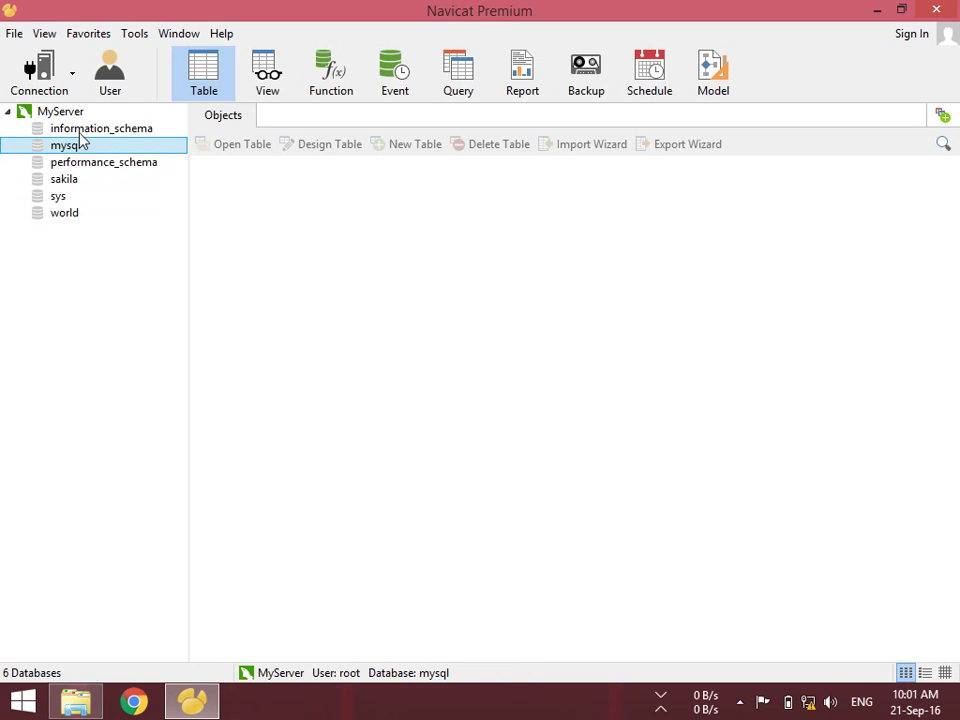
{"action": "left_click", "coordinate": [84, 128]}
{"action": "left_click", "coordinate": [77, 164]}
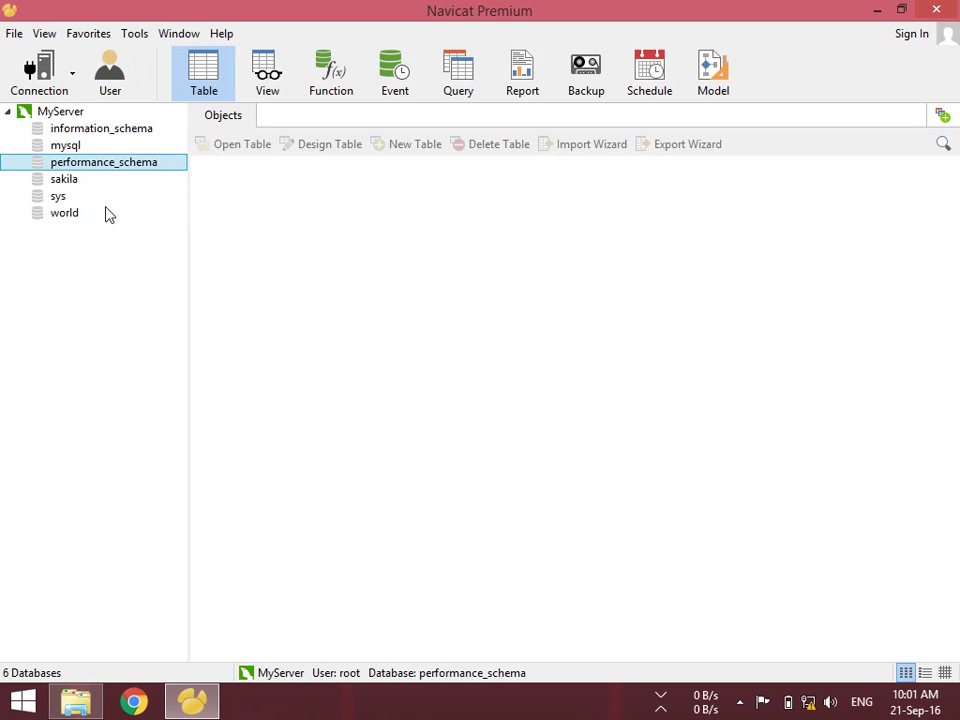
{"action": "left_click", "coordinate": [70, 181]}
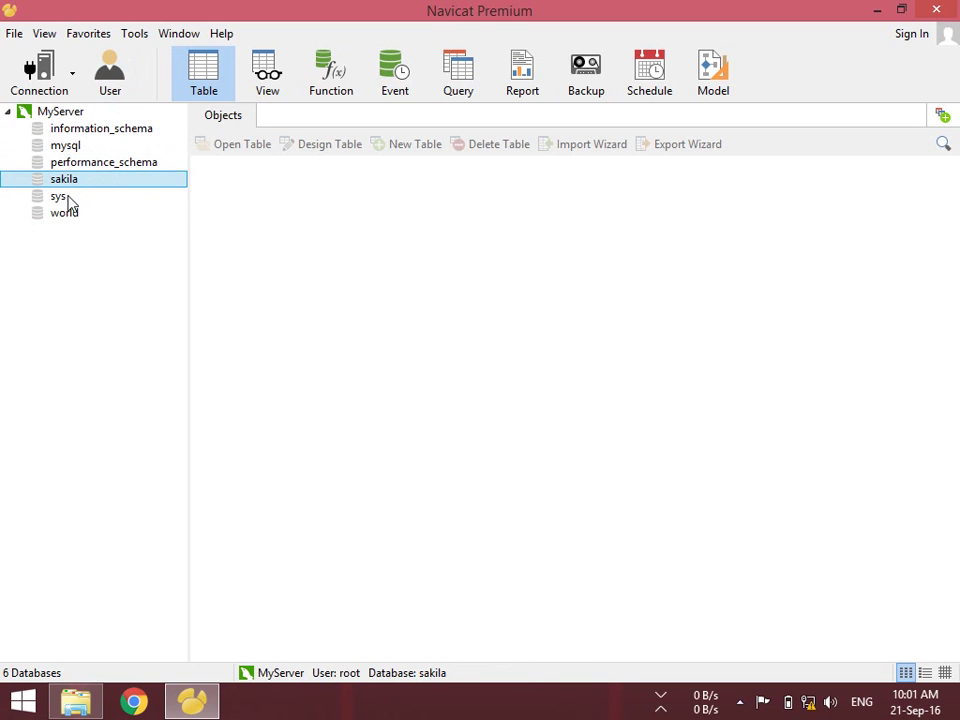
{"action": "left_click", "coordinate": [62, 214]}
{"action": "left_click", "coordinate": [67, 184]}
{"action": "left_click", "coordinate": [62, 215]}
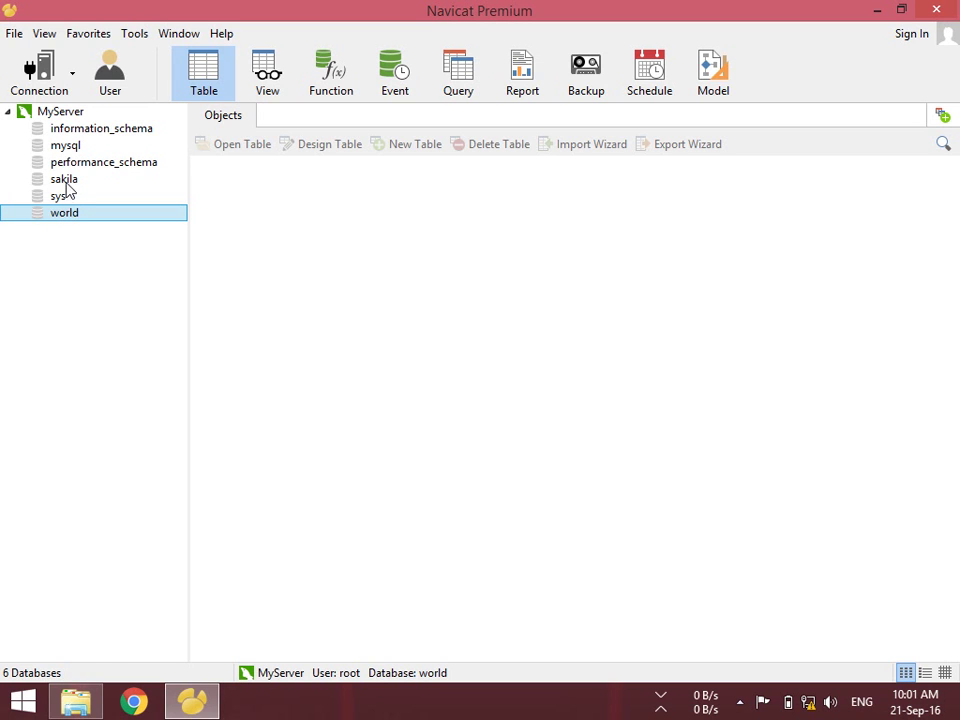
{"action": "double_click", "coordinate": [64, 180]}
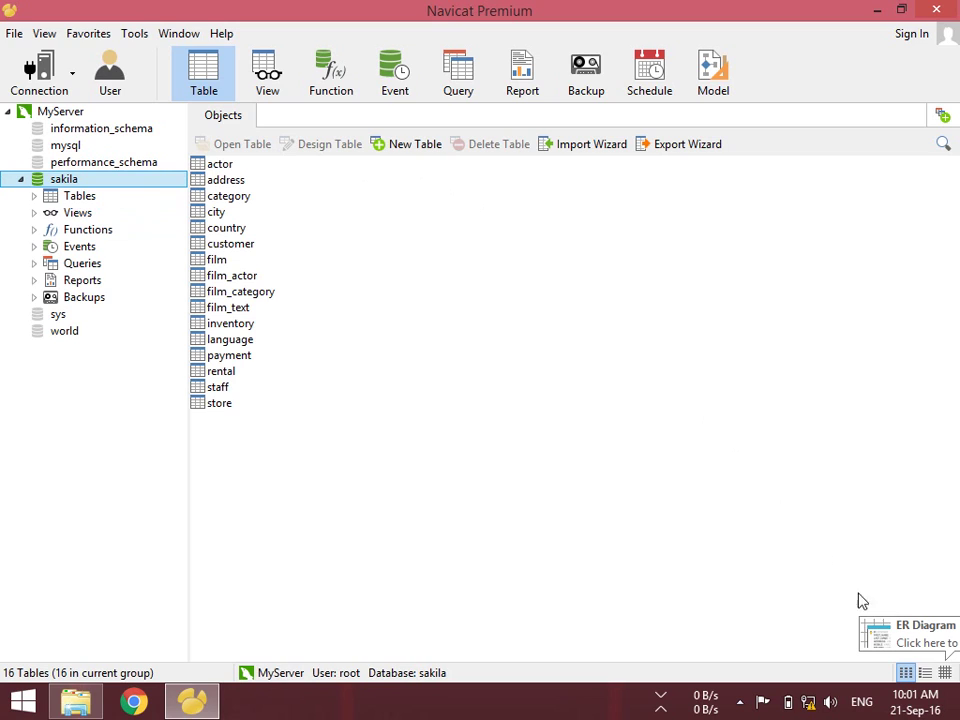
Show sakila as an ER diagram, pan to the film table, and open its records with Open Table (Quick)
{"action": "left_click", "coordinate": [943, 673]}
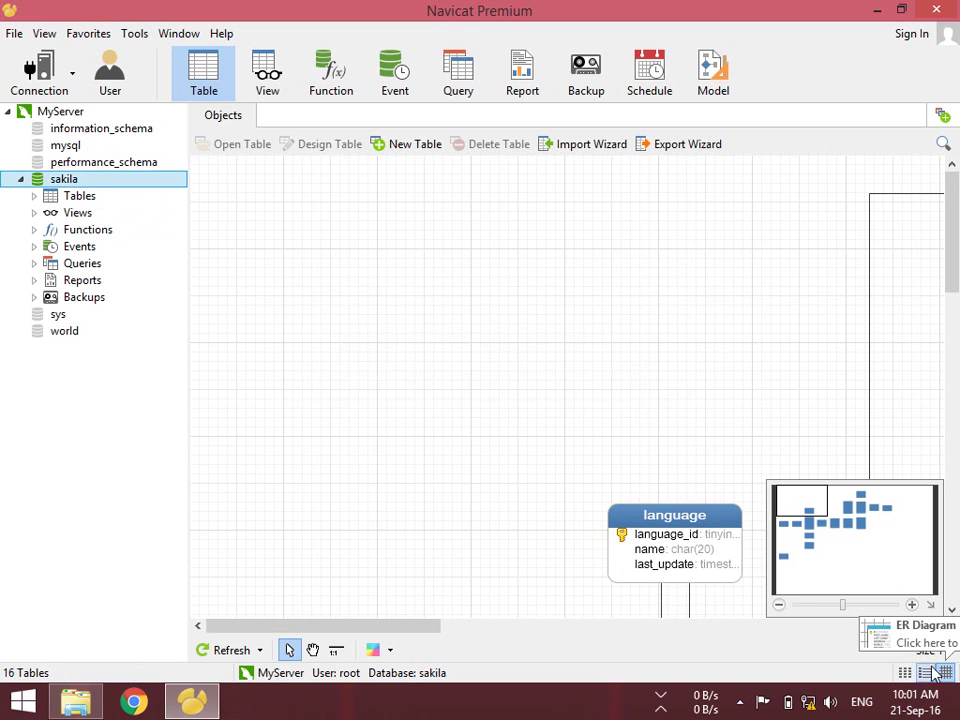
{"action": "left_click_drag", "start_coordinate": [797, 508], "coordinate": [816, 521]}
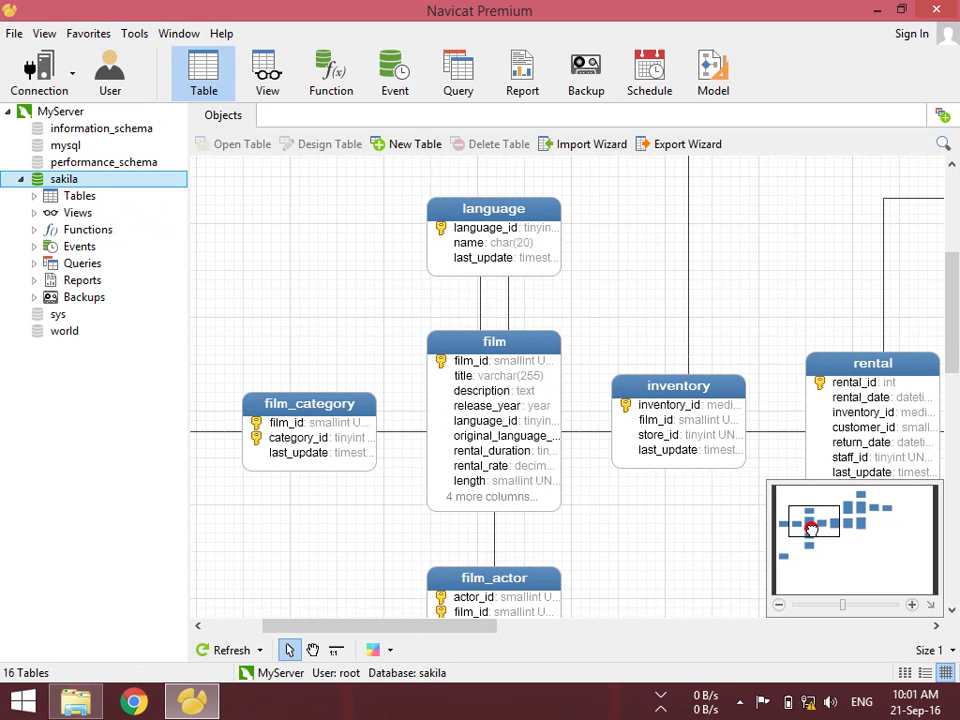
{"action": "right_click", "coordinate": [505, 378]}
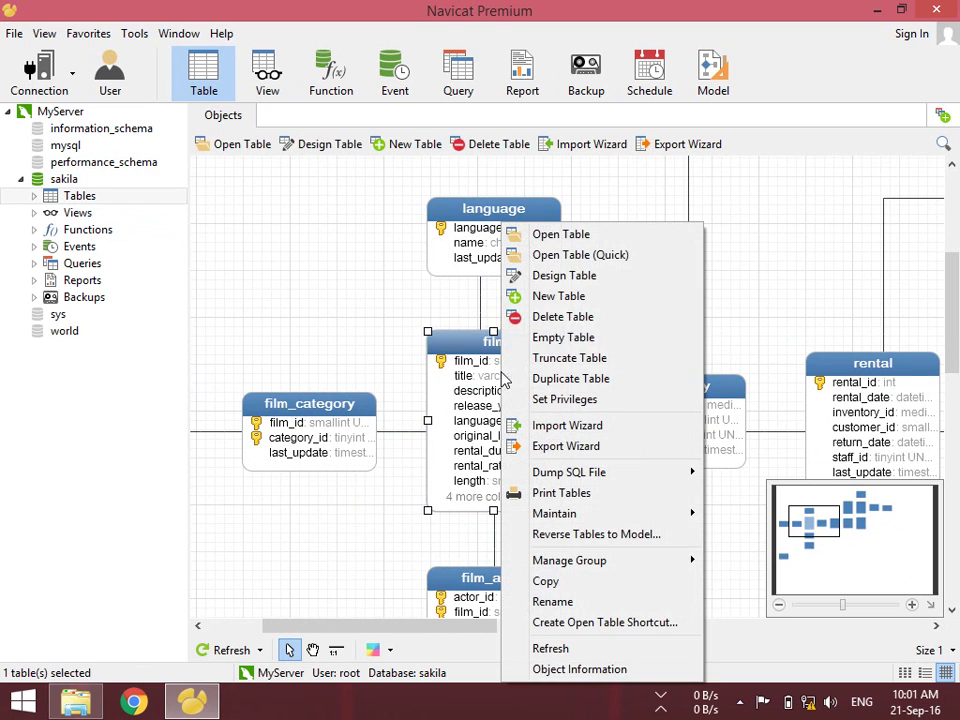
{"action": "left_click", "coordinate": [577, 258]}
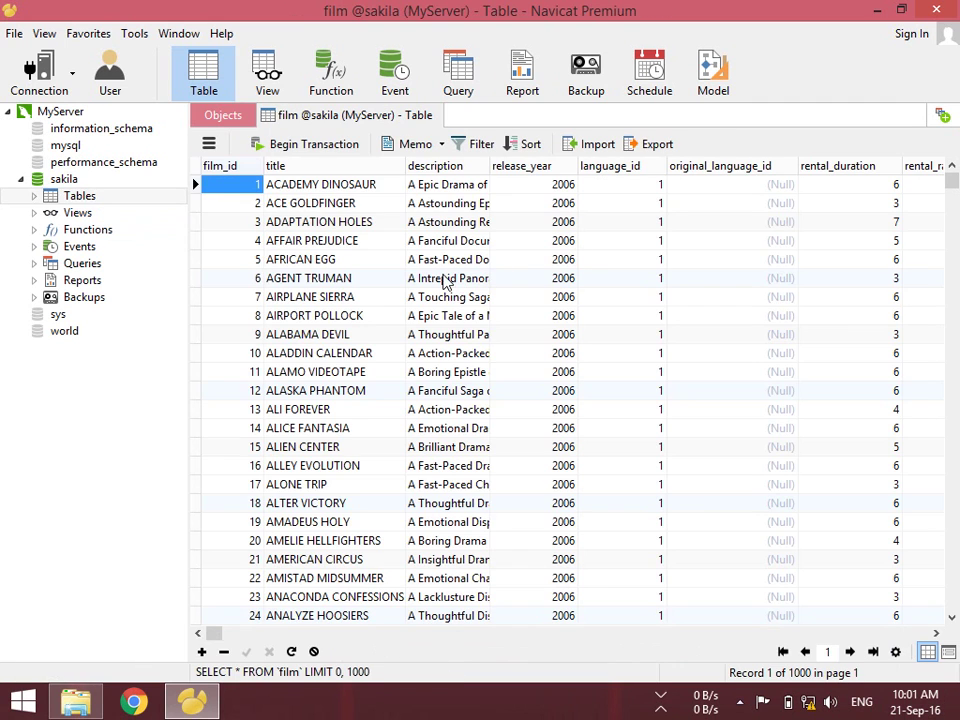
Step through the film records with the arrow keys, then close the film table tab
{"action": "key", "text": "Down"}
{"action": "key", "text": "Down"}
{"action": "key", "text": "Down"}
{"action": "key", "text": "Down"}
{"action": "key", "text": "Down"}
{"action": "key", "text": "Down"}
{"action": "key", "text": "Down"}
{"action": "key", "text": "Down"}
{"action": "key", "text": "Down"}
{"action": "key", "text": "Down"}
{"action": "key", "text": "Down"}
{"action": "key", "text": "Down"}
{"action": "key", "text": "Down"}
{"action": "key", "text": "Down"}
{"action": "key", "text": "Down"}
{"action": "key", "text": "Down"}
{"action": "key", "text": "Down"}
{"action": "key", "text": "Down"}
{"action": "key", "text": "Down"}
{"action": "key", "text": "Down"}
{"action": "key", "text": "Down"}
{"action": "key", "text": "Down"}
{"action": "key", "text": "Down"}
{"action": "key", "text": "Down"}
{"action": "key", "text": "Down"}
{"action": "key", "text": "Down"}
{"action": "key", "text": "Down"}
{"action": "key", "text": "Down"}
{"action": "key", "text": "Down"}
{"action": "key", "text": "Down"}
{"action": "key", "text": "Down"}
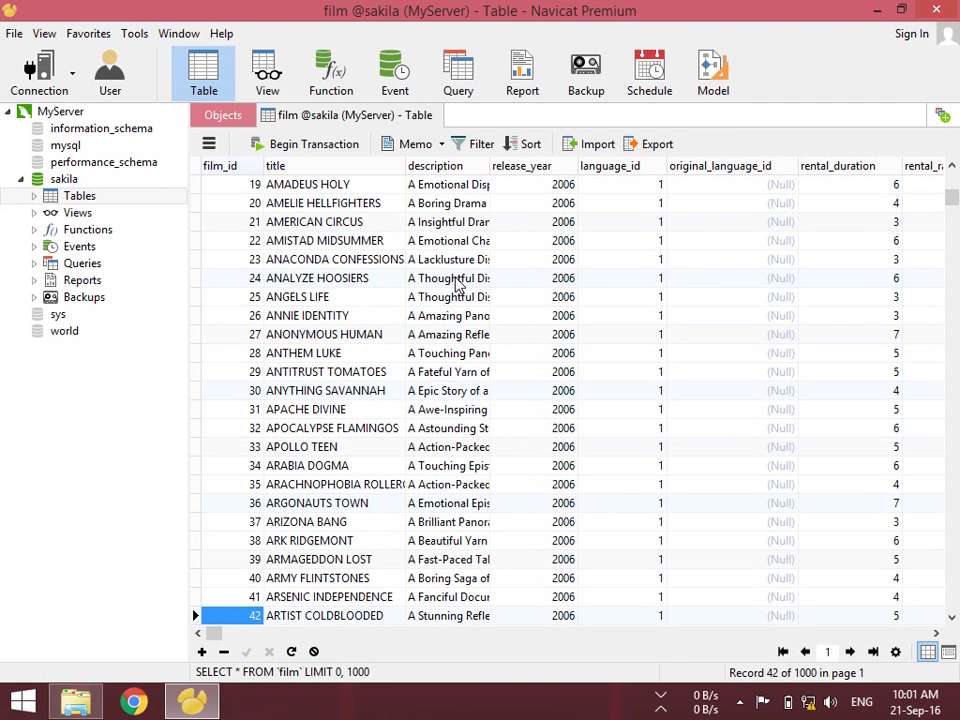
{"action": "key", "text": "Up"}
{"action": "key", "text": "Up"}
{"action": "key", "text": "Up"}
{"action": "key", "text": "Up"}
{"action": "key", "text": "Up"}
{"action": "key", "text": "Up"}
{"action": "key", "text": "Up"}
{"action": "key", "text": "Up"}
{"action": "key", "text": "Up"}
{"action": "key", "text": "Up"}
{"action": "key", "text": "Up"}
{"action": "key", "text": "Up"}
{"action": "key", "text": "Up"}
{"action": "key", "text": "Up"}
{"action": "key", "text": "Up"}
{"action": "key", "text": "Up"}
{"action": "key", "text": "Up"}
{"action": "key", "text": "Up"}
{"action": "key", "text": "Up"}
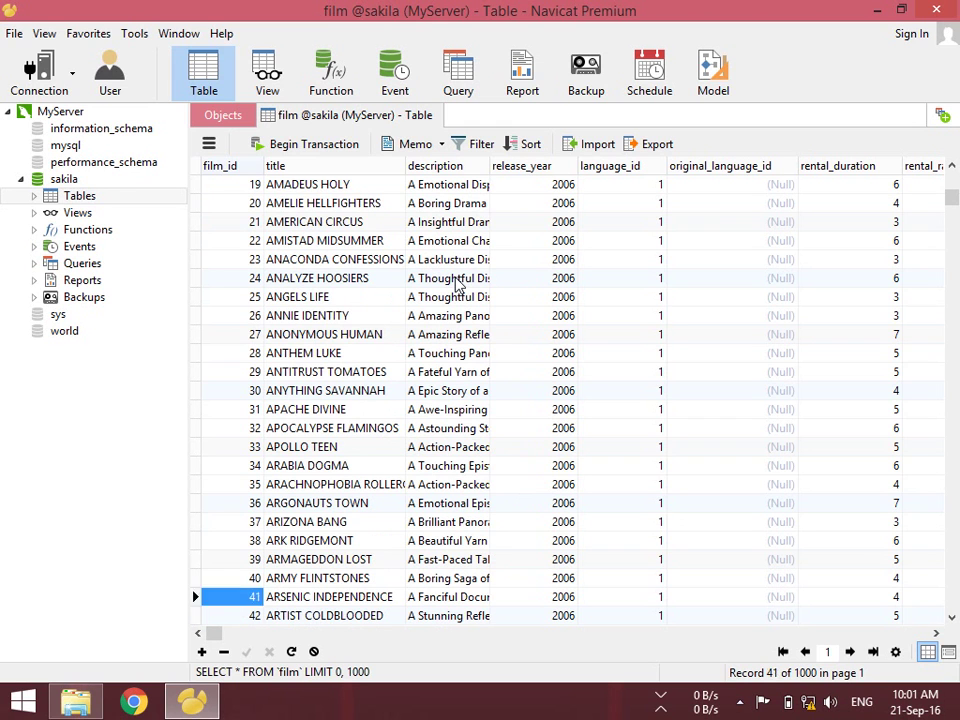
{"action": "key", "text": "shift+Up"}
{"action": "key", "text": "Up"}
{"action": "key", "text": "Up"}
{"action": "key", "text": "Up"}
{"action": "key", "text": "Up"}
{"action": "key", "text": "Up"}
{"action": "key", "text": "Up"}
{"action": "key", "text": "Up"}
{"action": "key", "text": "Up"}
{"action": "key", "text": "Up"}
{"action": "key", "text": "Up"}
{"action": "key", "text": "Up"}
{"action": "key", "text": "Up"}
{"action": "key", "text": "Up"}
{"action": "key", "text": "Up"}
{"action": "key", "text": "Up"}
{"action": "key", "text": "Up"}
{"action": "key", "text": "Up"}
{"action": "key", "text": "Up"}
{"action": "key", "text": "Up"}
{"action": "key", "text": "Up"}
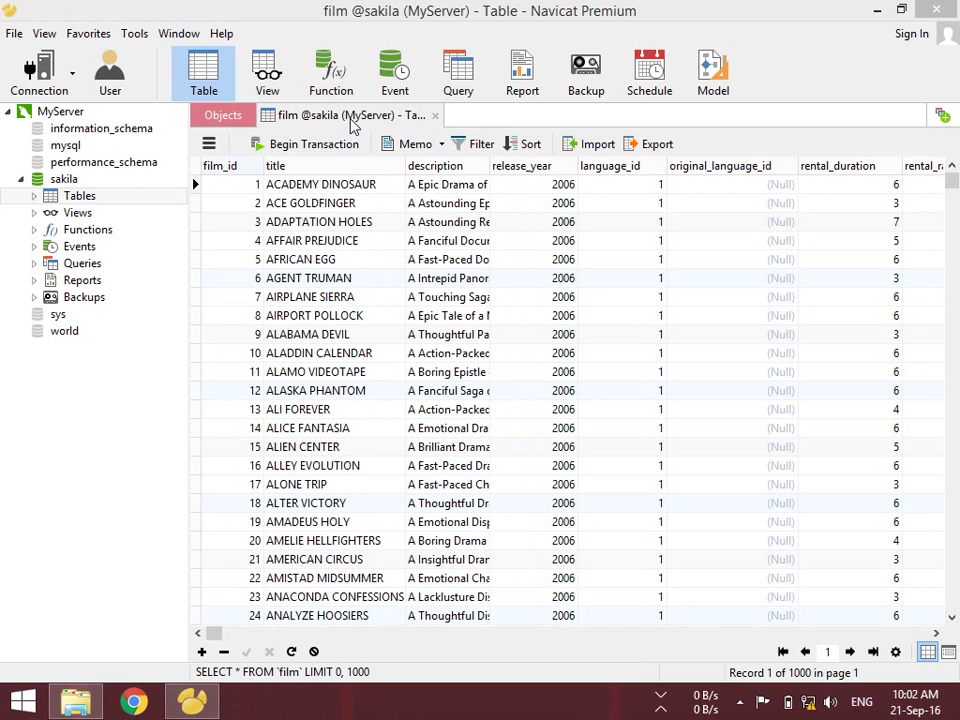
{"action": "left_click_drag", "start_coordinate": [354, 120], "coordinate": [352, 118]}
{"action": "middle_click", "coordinate": [381, 113]}
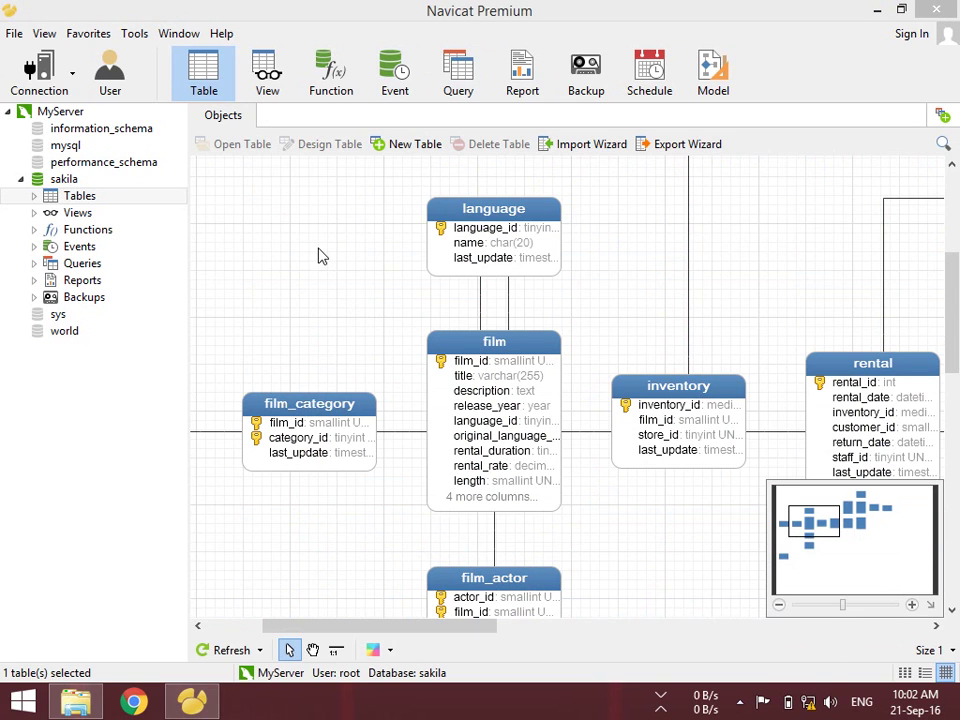
{"action": "right_click", "coordinate": [287, 252]}
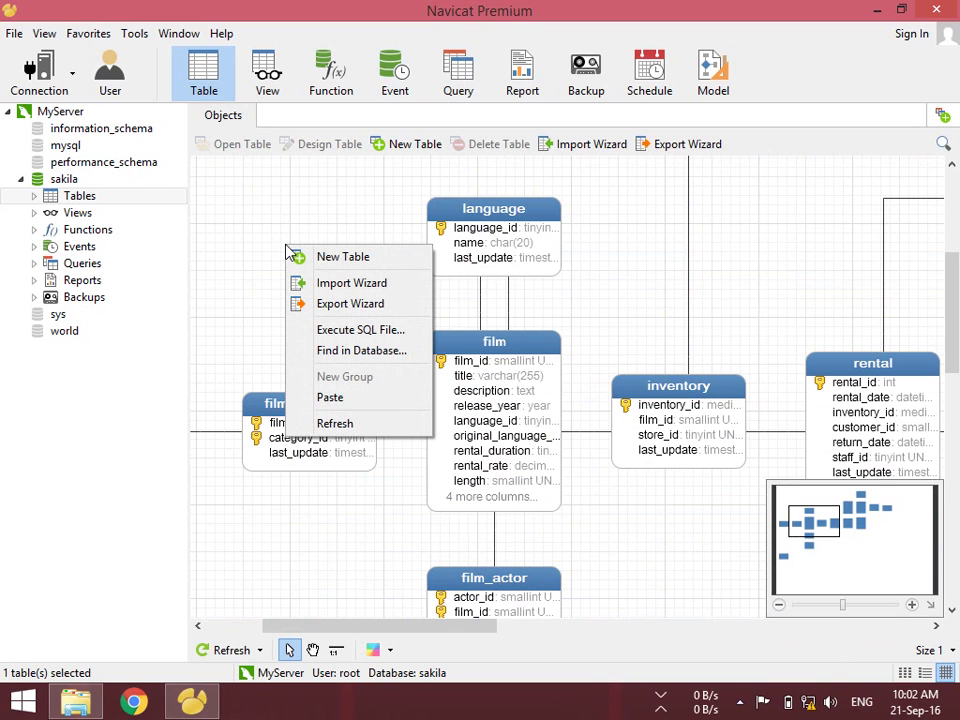
{"action": "left_click", "coordinate": [270, 221]}
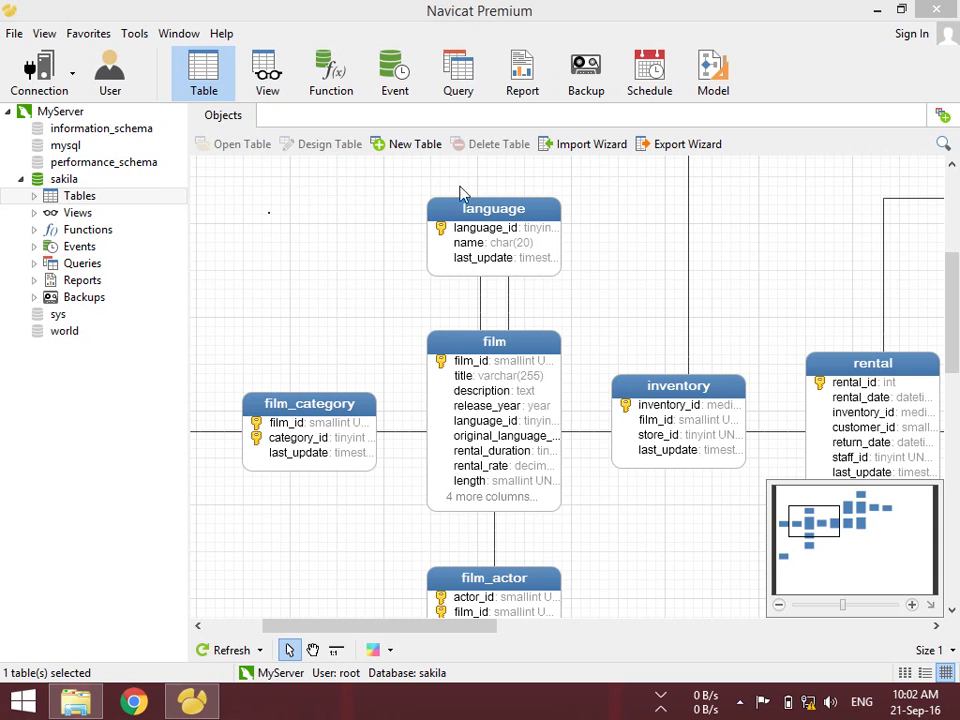
{"action": "left_click", "coordinate": [177, 35]}
{"action": "mouse_move", "coordinate": [133, 36]}
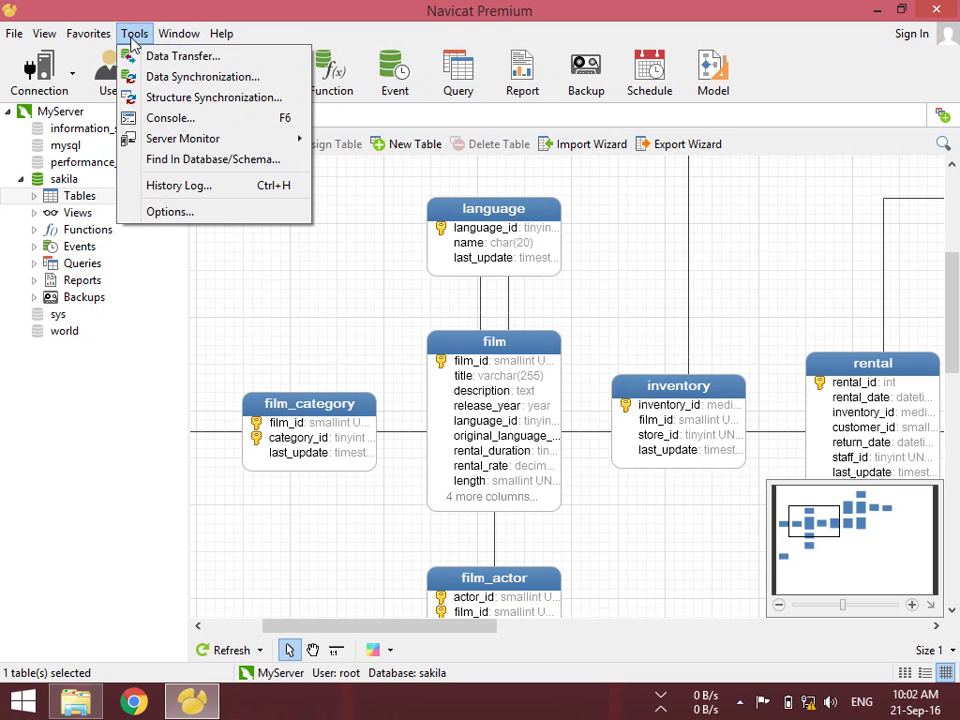
{"action": "left_click", "coordinate": [165, 118]}
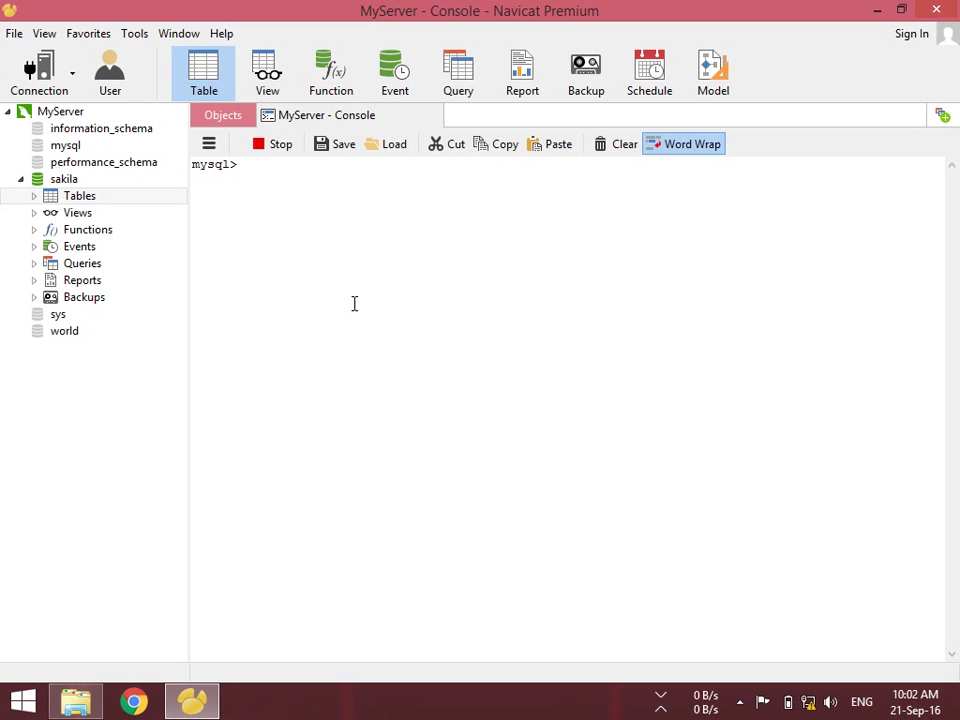
{"action": "type", "text": "select version();"}
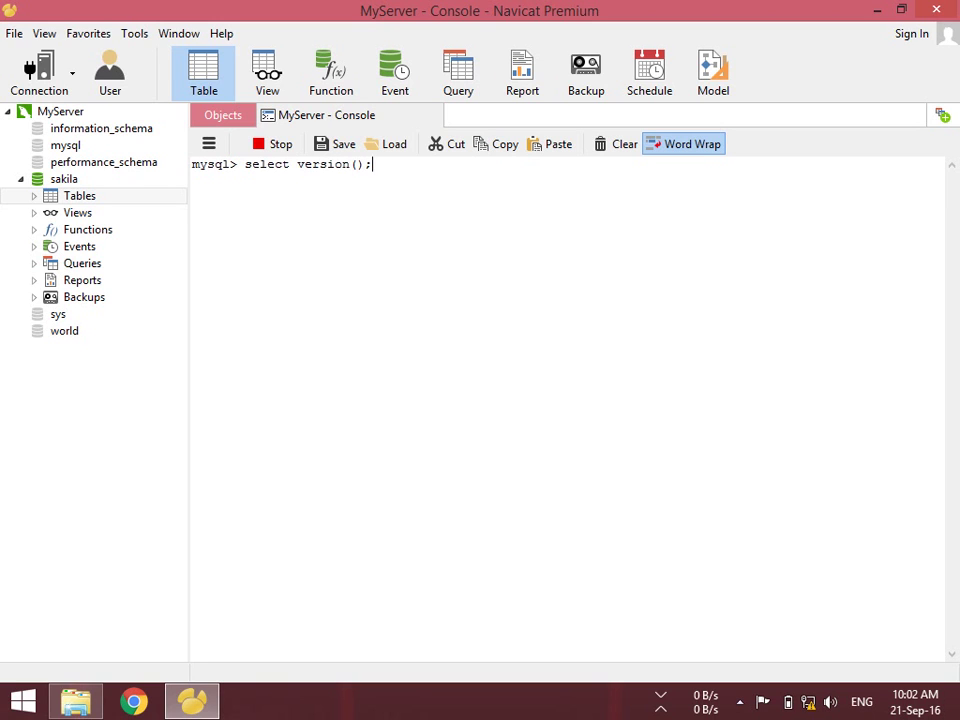
{"action": "key", "text": "Return"}
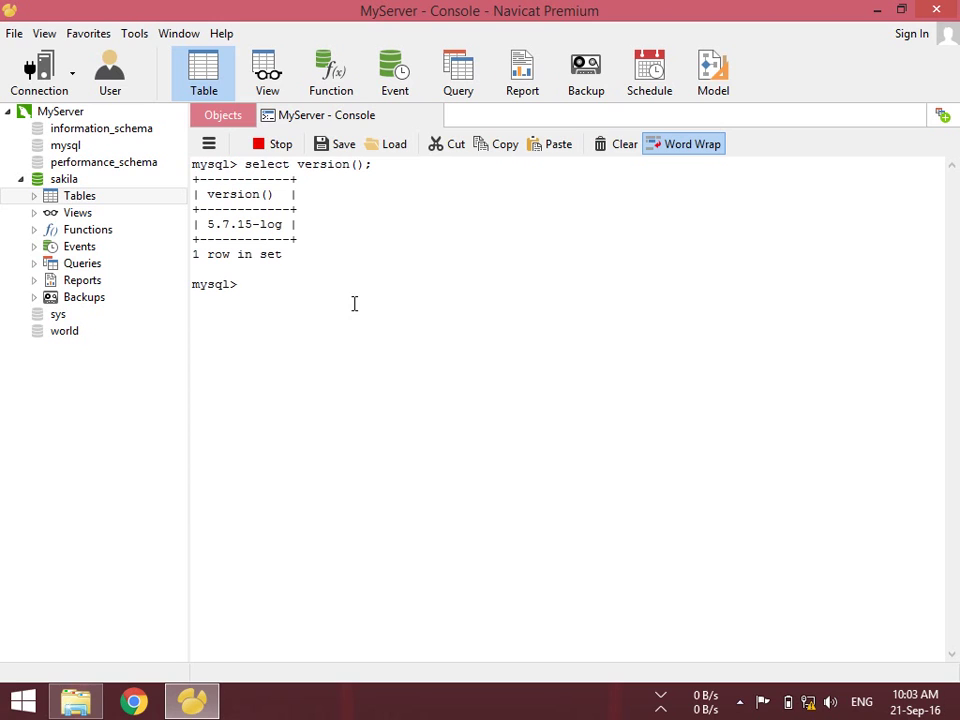
{"action": "left_click_drag", "start_coordinate": [206, 226], "coordinate": [283, 235]}
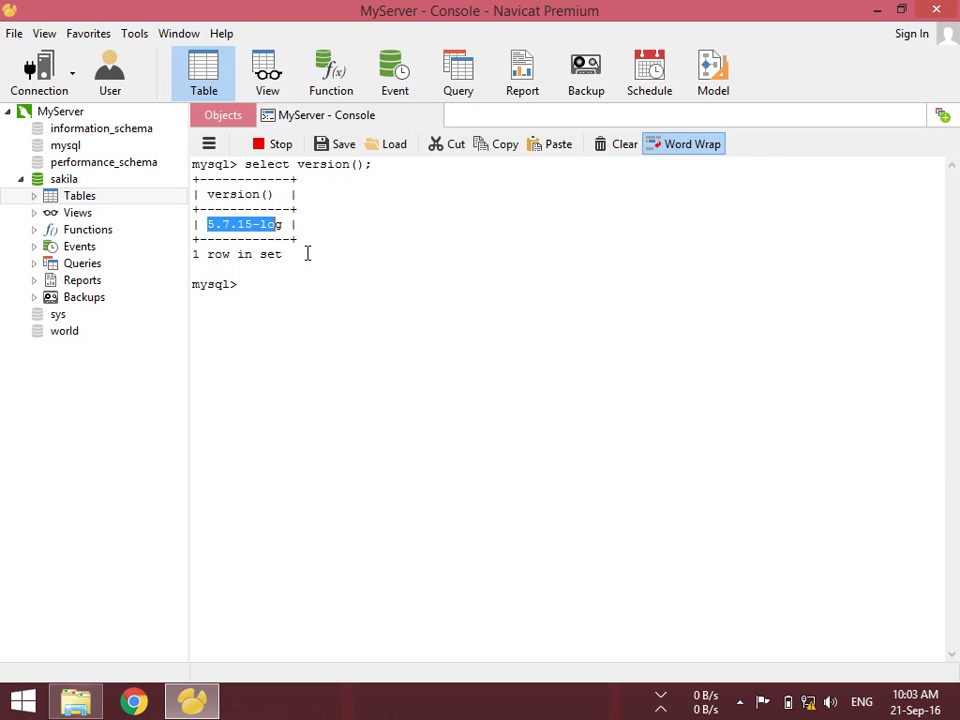
{"action": "key", "text": "ctrl+w"}
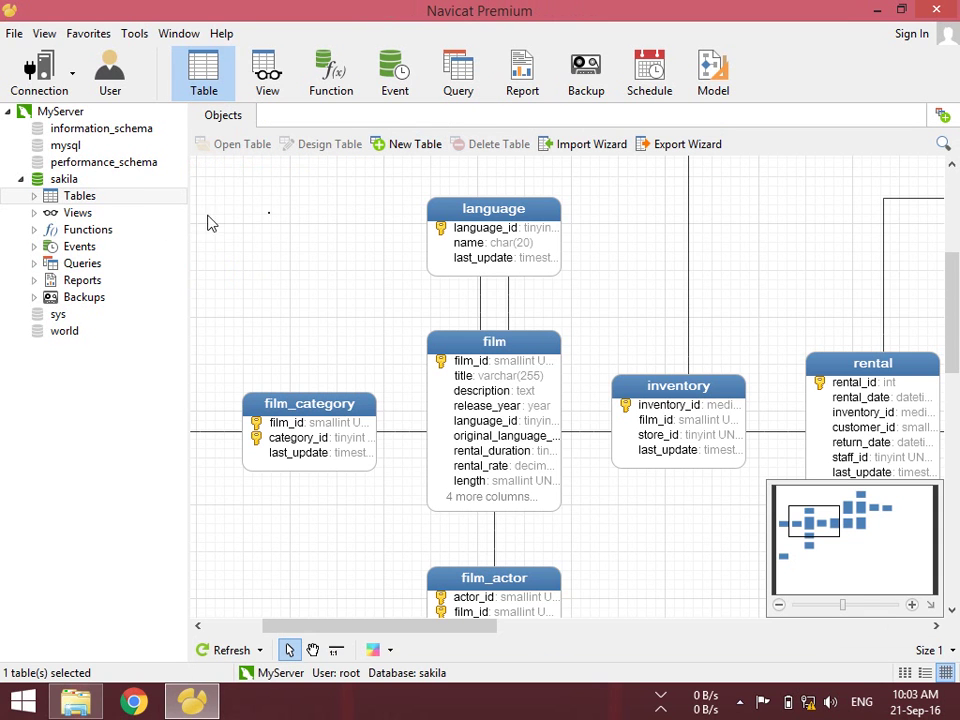
Start dumping sakila's structure and data to an SQL file via Dump SQL File
{"action": "left_click", "coordinate": [64, 180]}
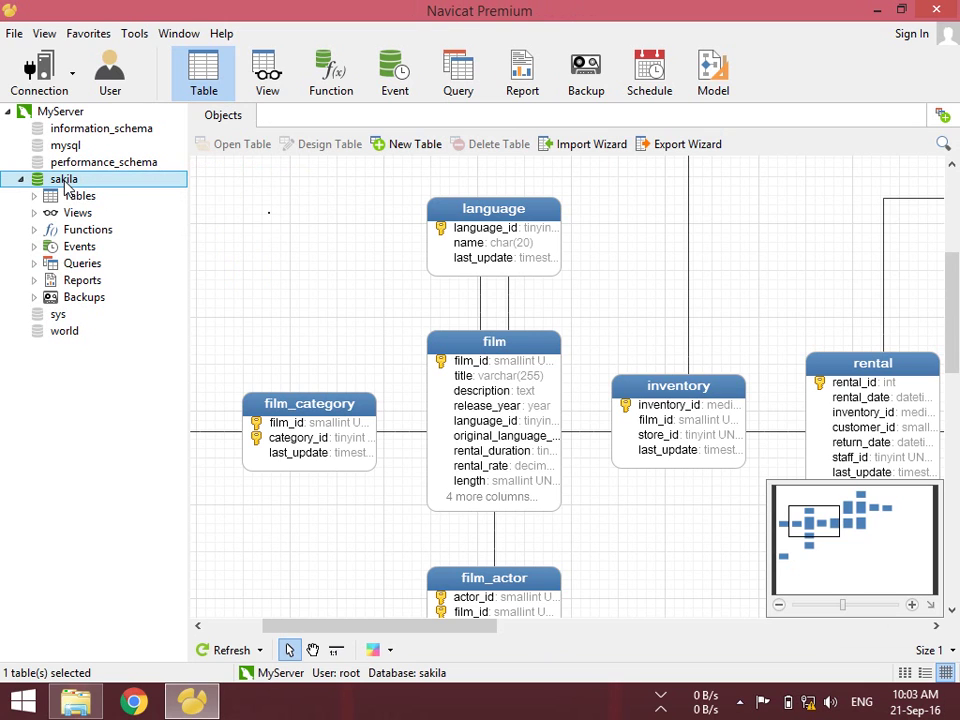
{"action": "right_click", "coordinate": [66, 186]}
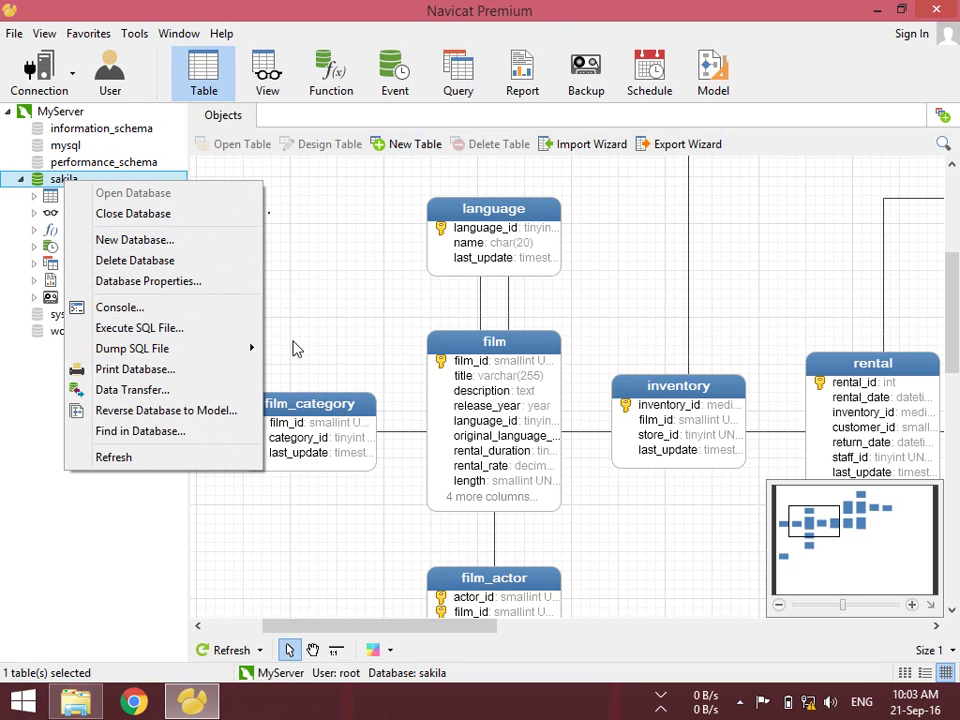
{"action": "mouse_move", "coordinate": [262, 349]}
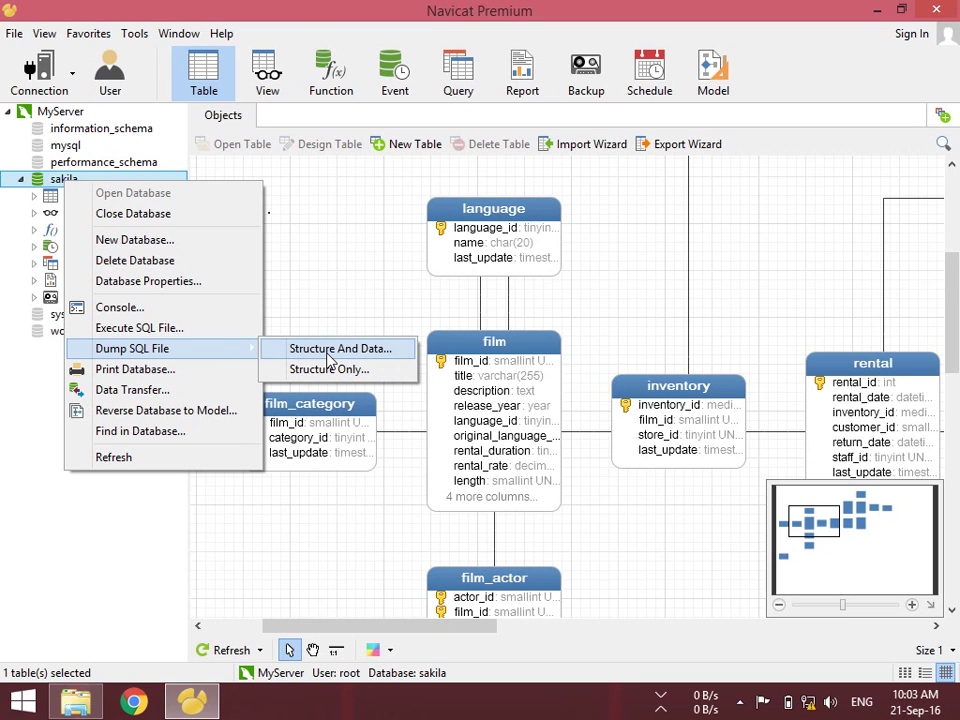
{"action": "left_click", "coordinate": [329, 358]}
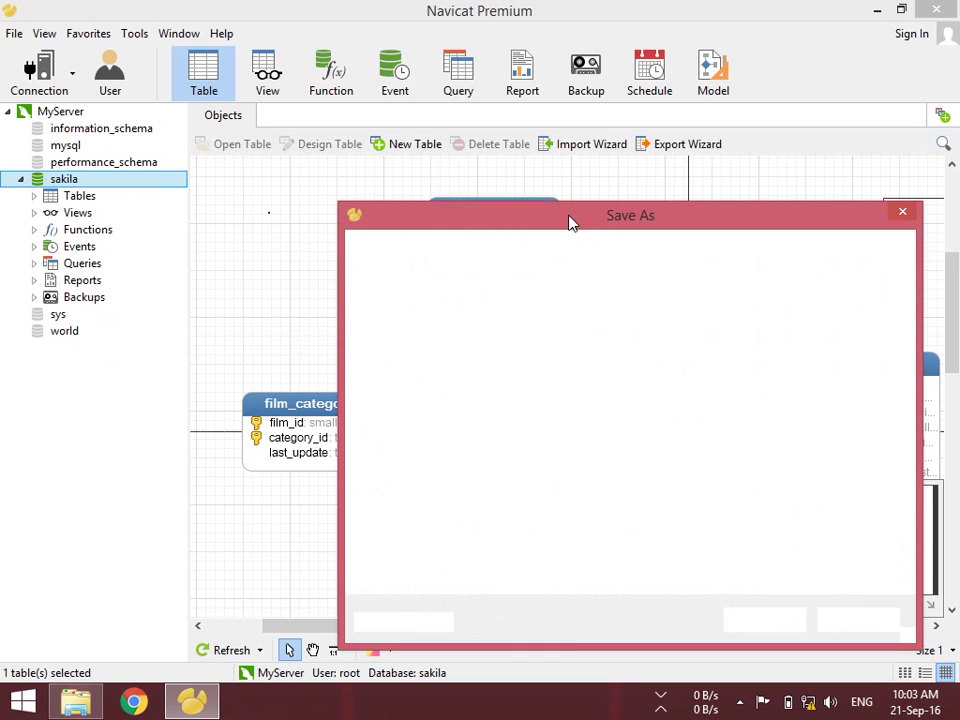
{"action": "left_click", "coordinate": [481, 179]}
{"action": "left_click", "coordinate": [512, 218]}
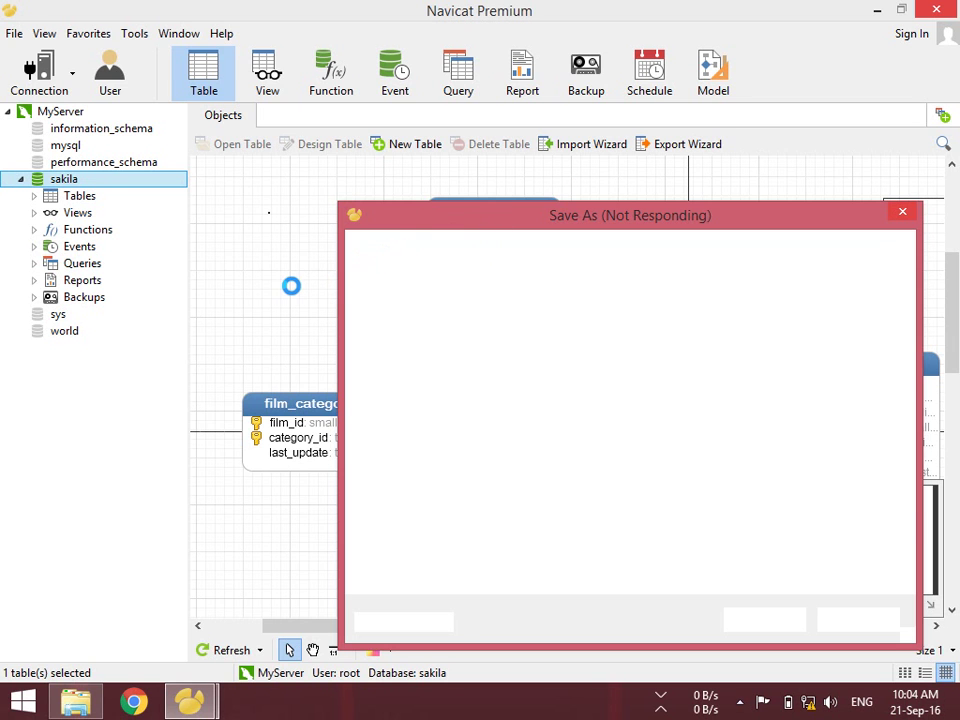
Force-close the frozen Navicat Premium from its taskbar icon with Close all windows
{"action": "right_click", "coordinate": [198, 706]}
{"action": "left_click", "coordinate": [190, 662]}
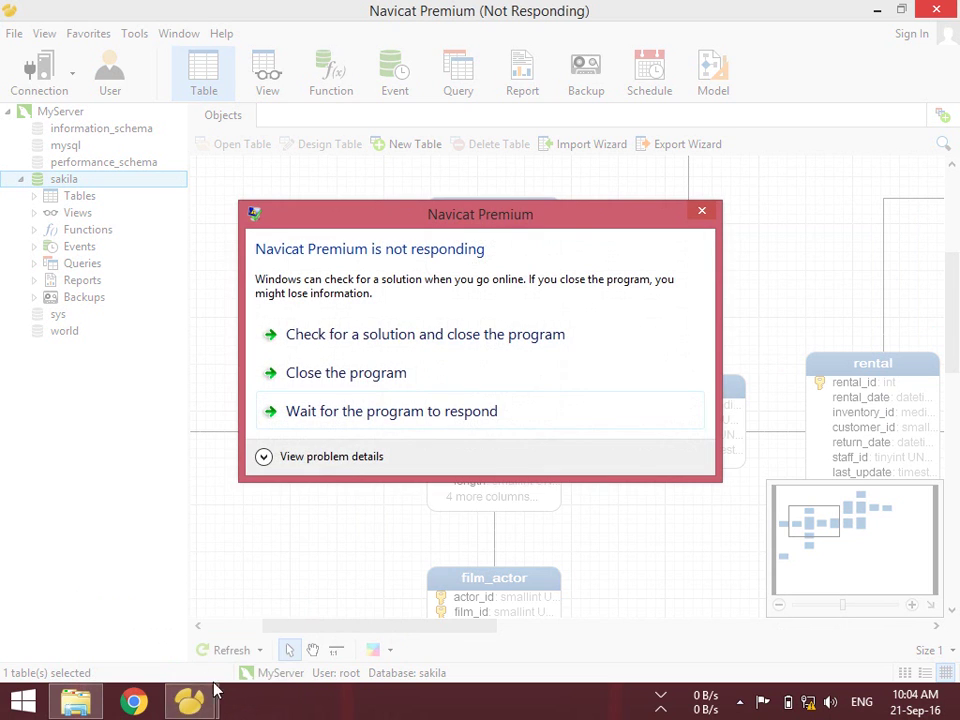
{"action": "left_click", "coordinate": [336, 378]}
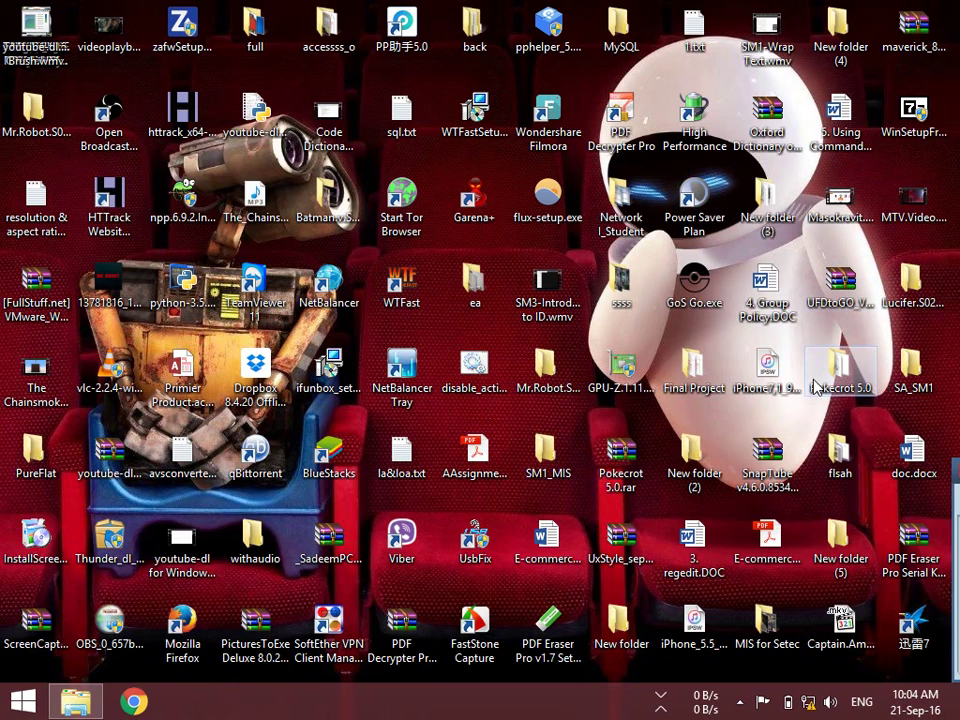
Relaunch Navicat Premium by searching 'na' on the Start screen, then connect to MyServer
{"action": "key", "text": "super"}
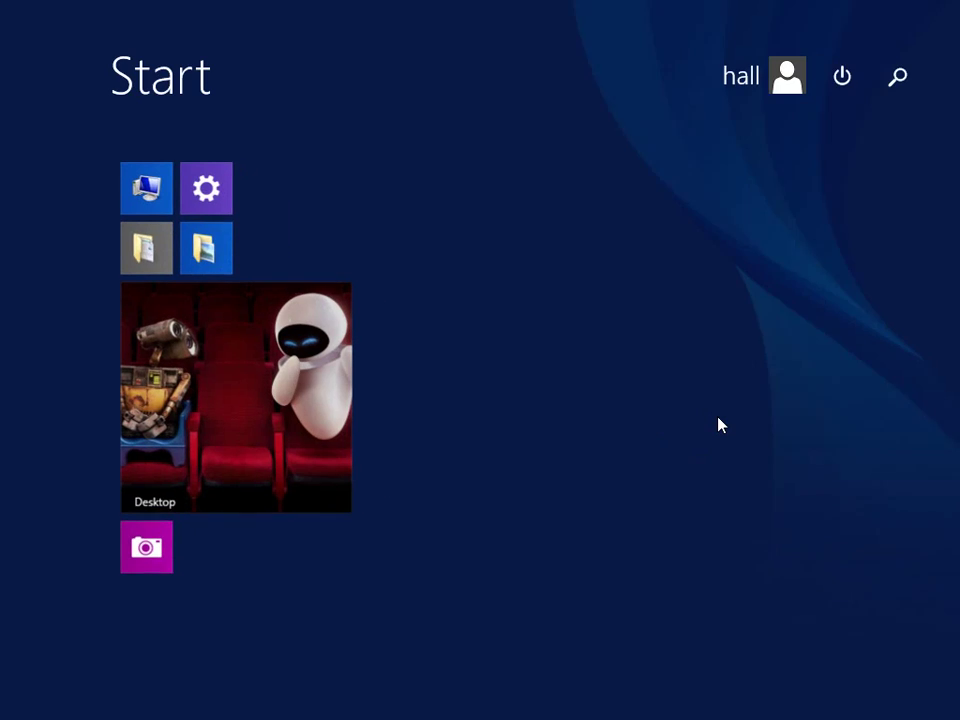
{"action": "type", "text": "n"}
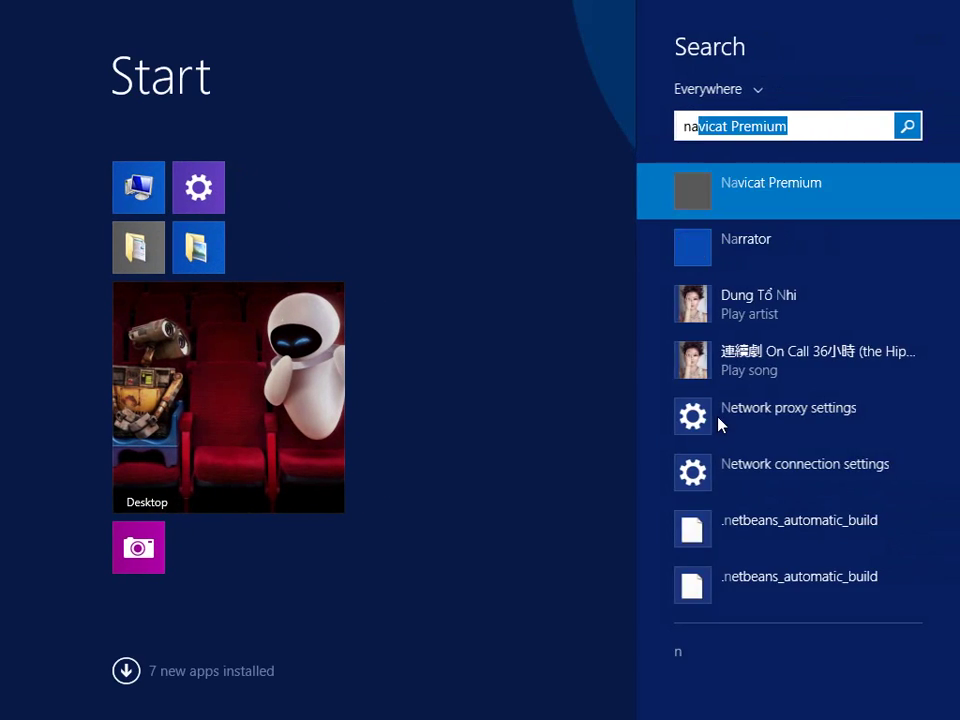
{"action": "type", "text": "a"}
{"action": "key", "text": "Return"}
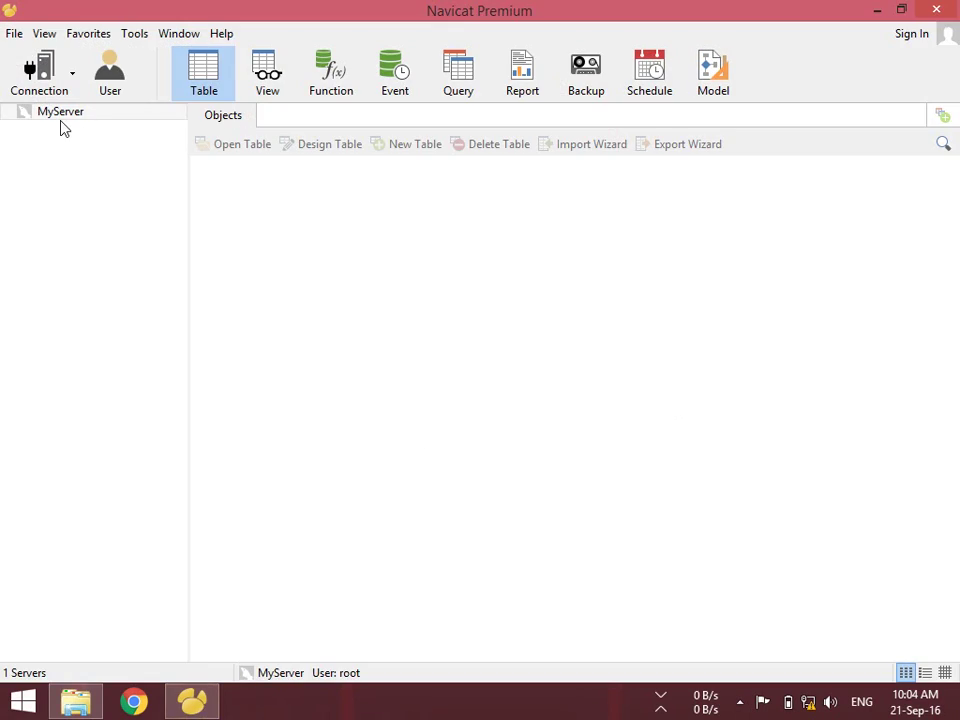
{"action": "double_click", "coordinate": [51, 113]}
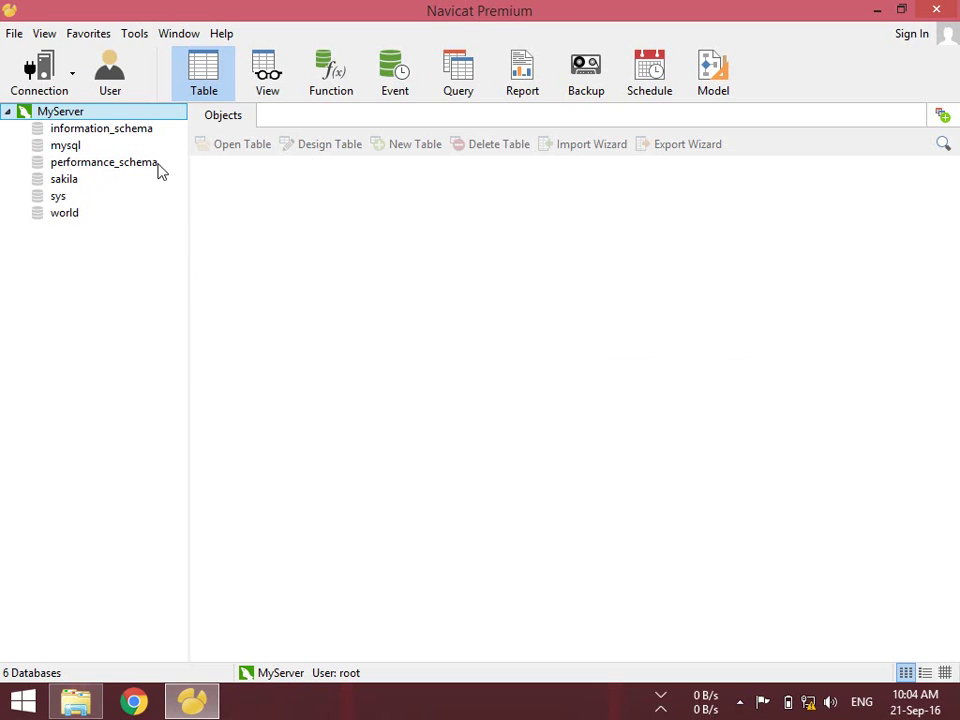
Show MyServer's user accounts and click through root@%, root@localhost, mysqlxsys@localhost and mysql.sys@localhost
{"action": "left_click", "coordinate": [110, 80]}
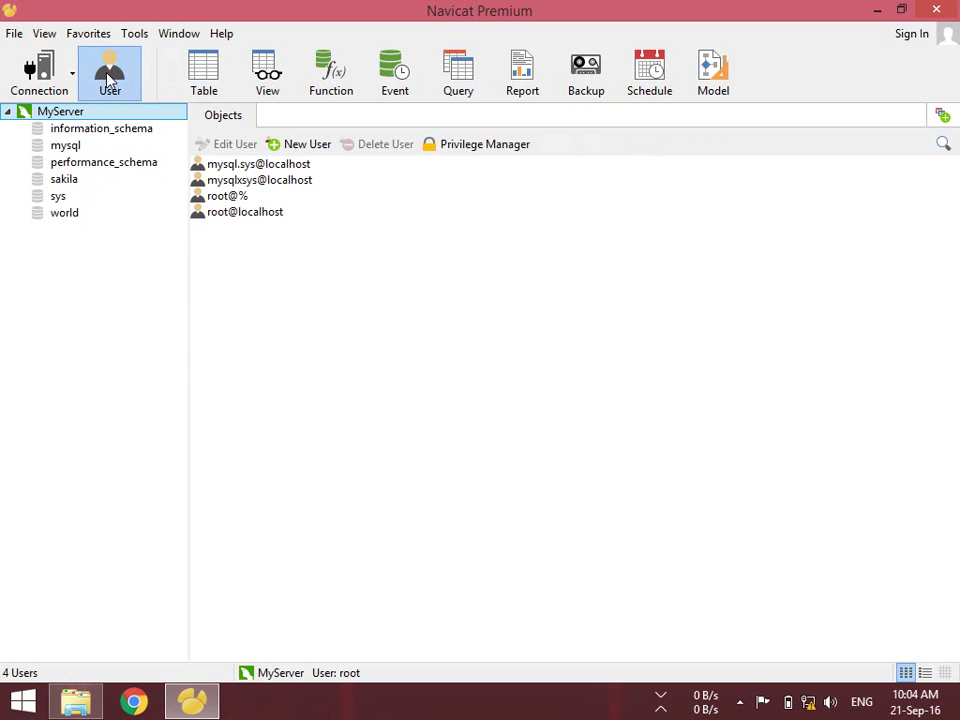
{"action": "left_click", "coordinate": [234, 197]}
{"action": "left_click", "coordinate": [238, 213]}
{"action": "left_click", "coordinate": [238, 197]}
{"action": "left_click", "coordinate": [241, 214]}
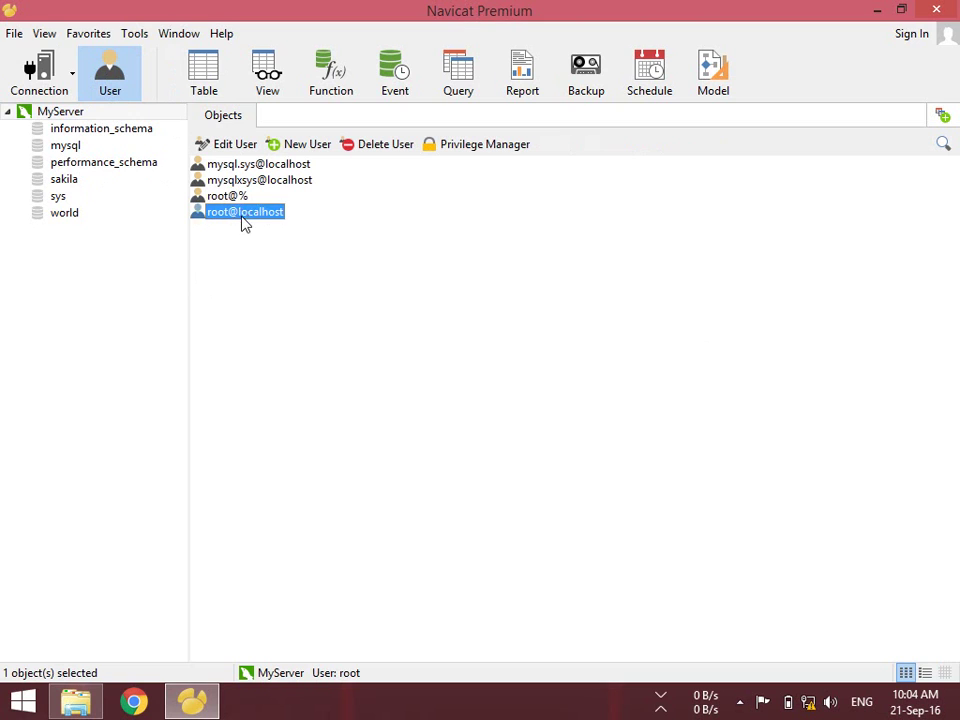
{"action": "left_click", "coordinate": [240, 216]}
{"action": "left_click", "coordinate": [252, 180]}
{"action": "left_click", "coordinate": [253, 165]}
{"action": "left_click", "coordinate": [254, 181]}
{"action": "left_click", "coordinate": [257, 166]}
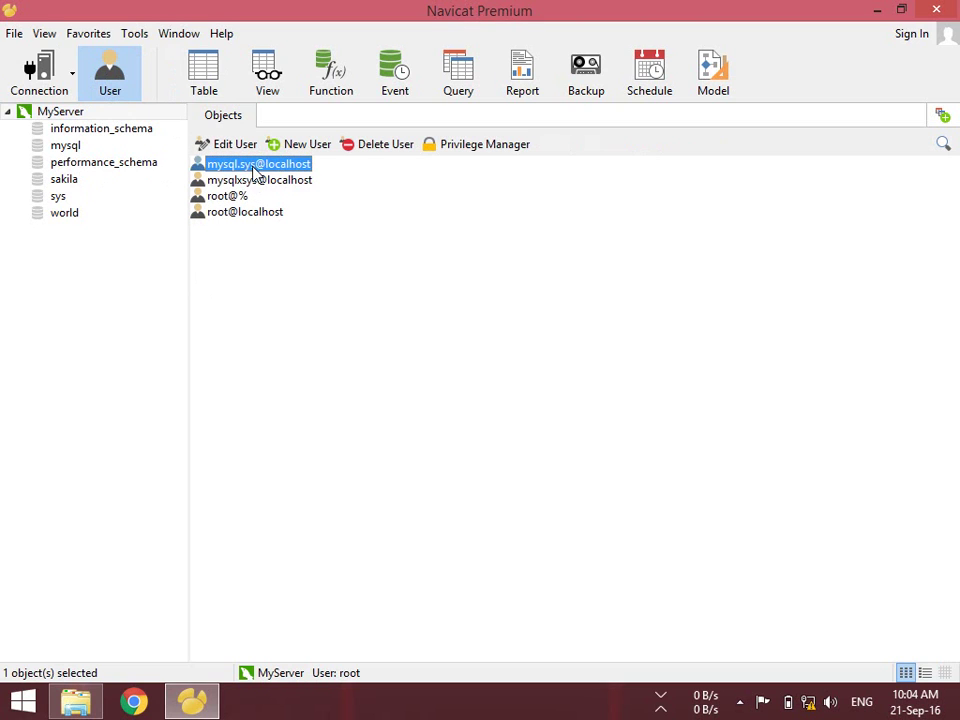
{"action": "left_click", "coordinate": [257, 193]}
{"action": "left_click", "coordinate": [228, 197]}
{"action": "left_click", "coordinate": [232, 213]}
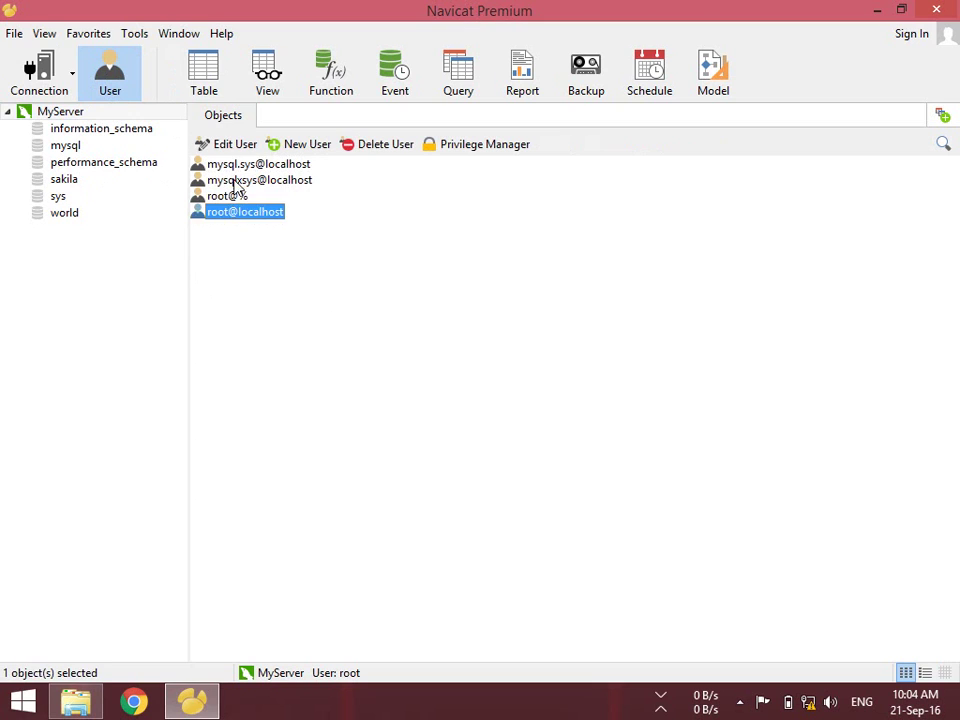
{"action": "left_click", "coordinate": [236, 181]}
{"action": "left_click", "coordinate": [235, 165]}
{"action": "left_click", "coordinate": [232, 181]}
{"action": "left_click", "coordinate": [228, 197]}
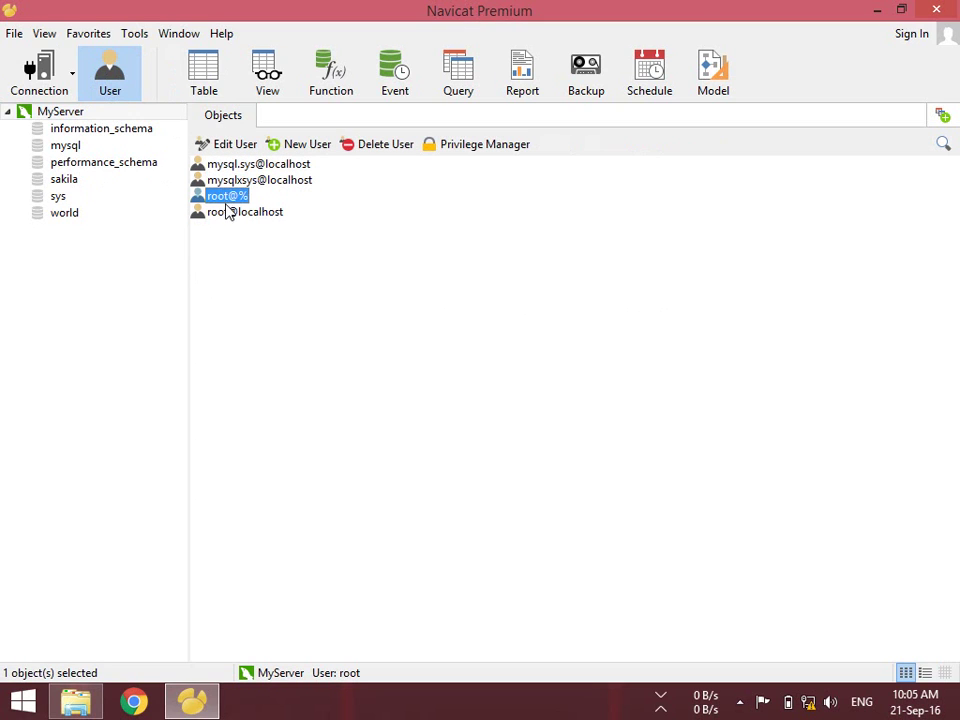
{"action": "left_click", "coordinate": [226, 212]}
{"action": "left_click", "coordinate": [230, 196]}
{"action": "left_click", "coordinate": [257, 214]}
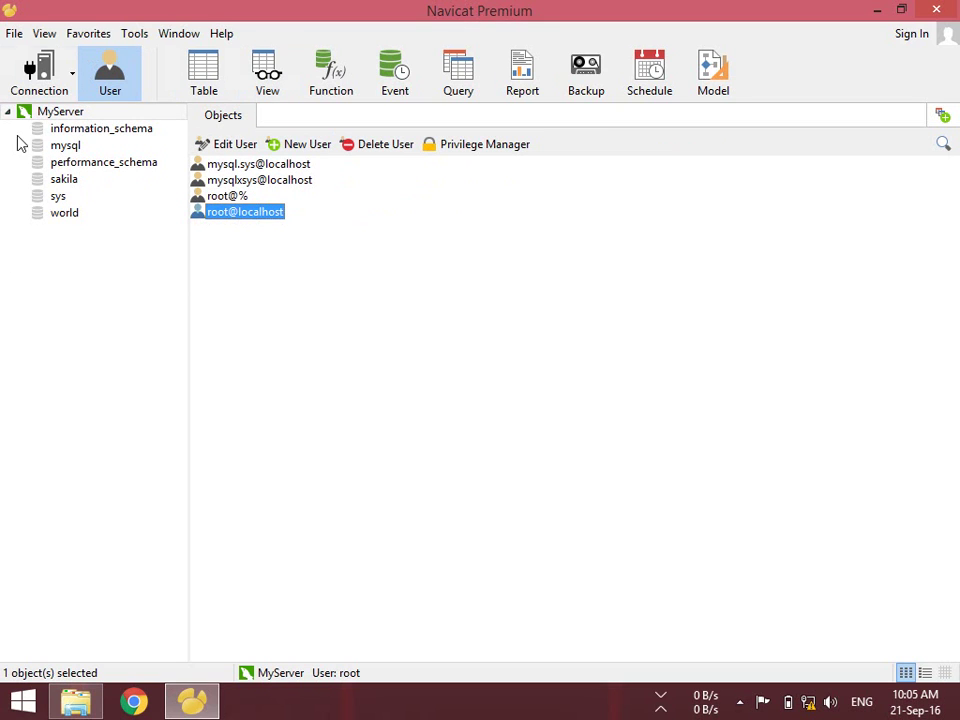
Open a blank New User form, close it, and return to the table objects view
{"action": "right_click", "coordinate": [407, 262]}
{"action": "left_click", "coordinate": [417, 272]}
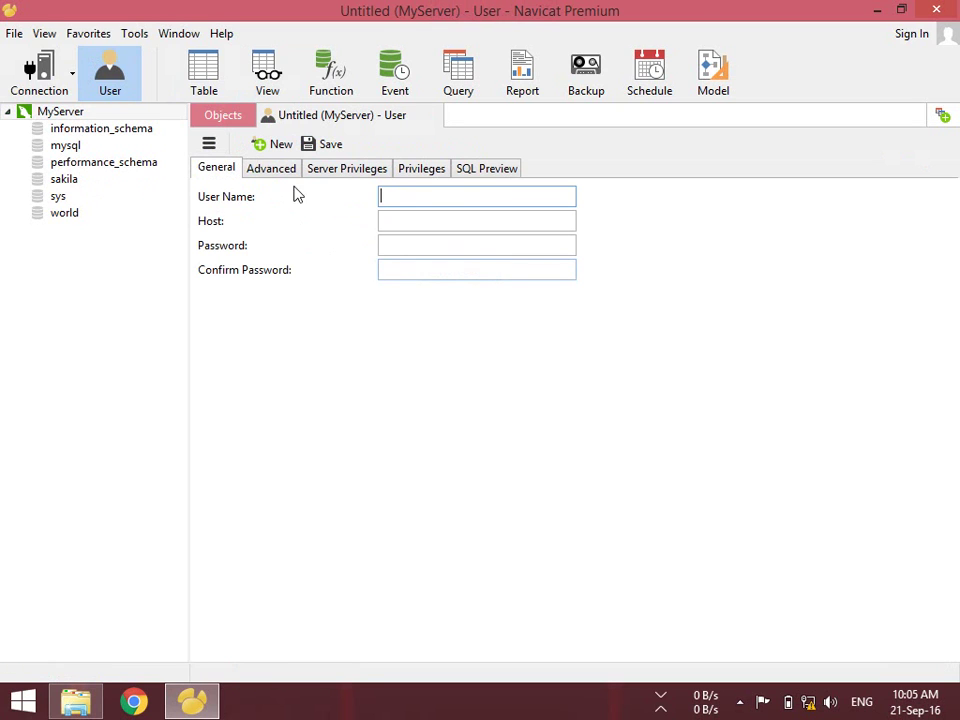
{"action": "left_click", "coordinate": [435, 117]}
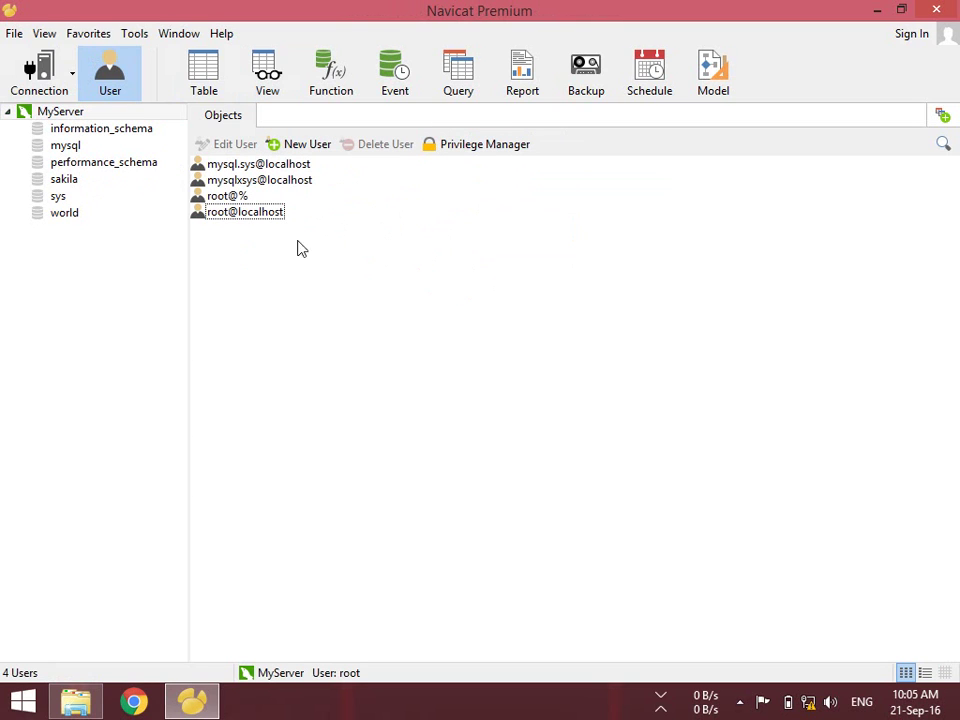
{"action": "left_click", "coordinate": [200, 90]}
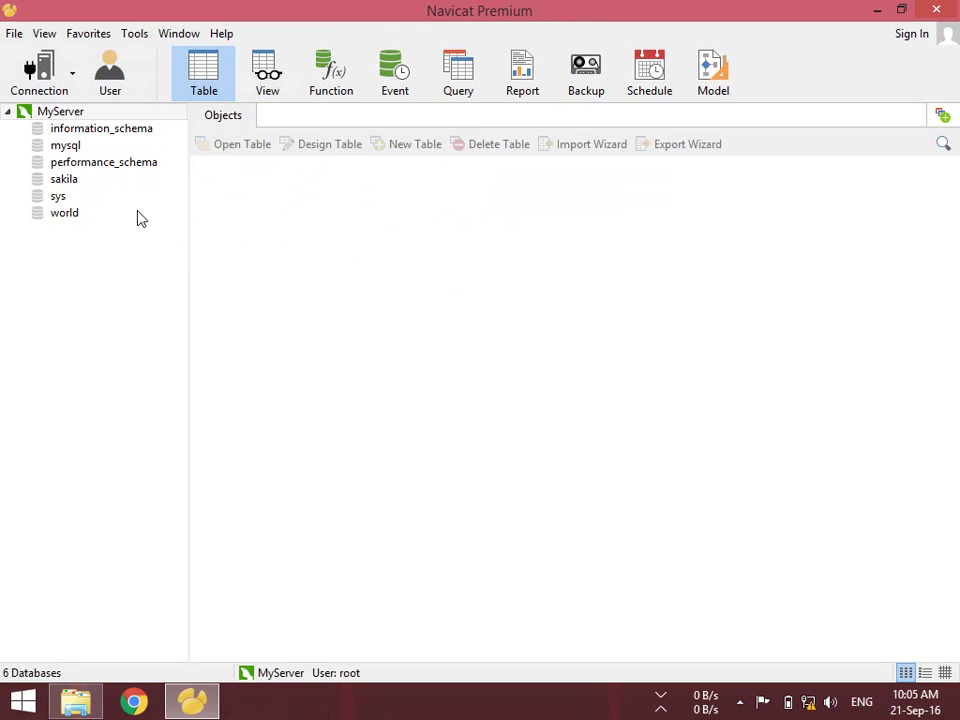
{"action": "left_click", "coordinate": [62, 112]}
Create a new database named product on MyServer and open it
{"action": "right_click", "coordinate": [62, 112]}
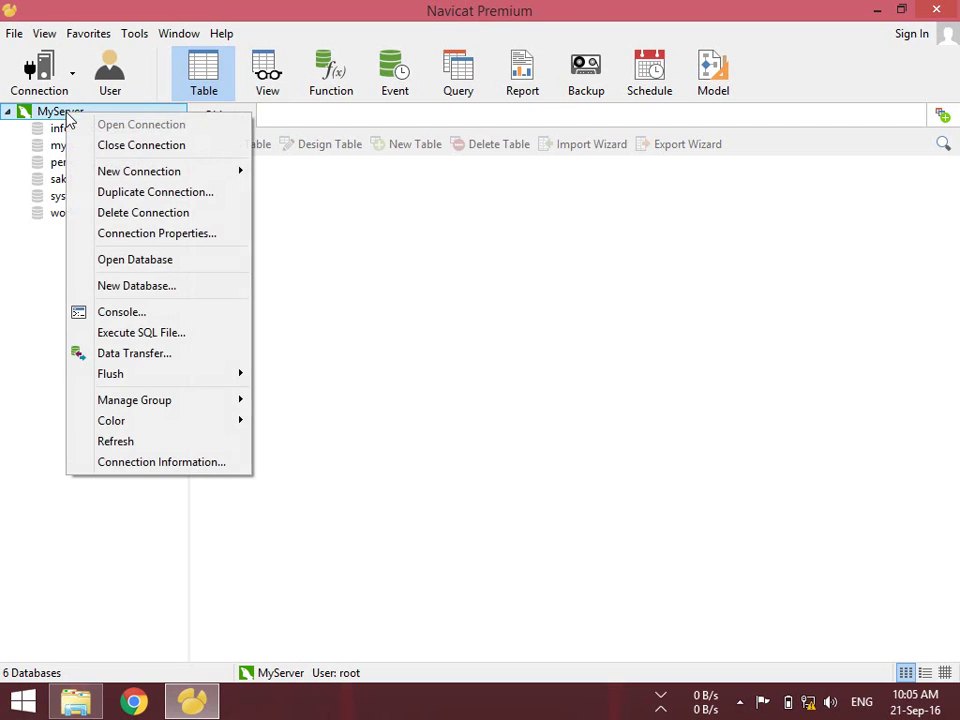
{"action": "left_click", "coordinate": [175, 287]}
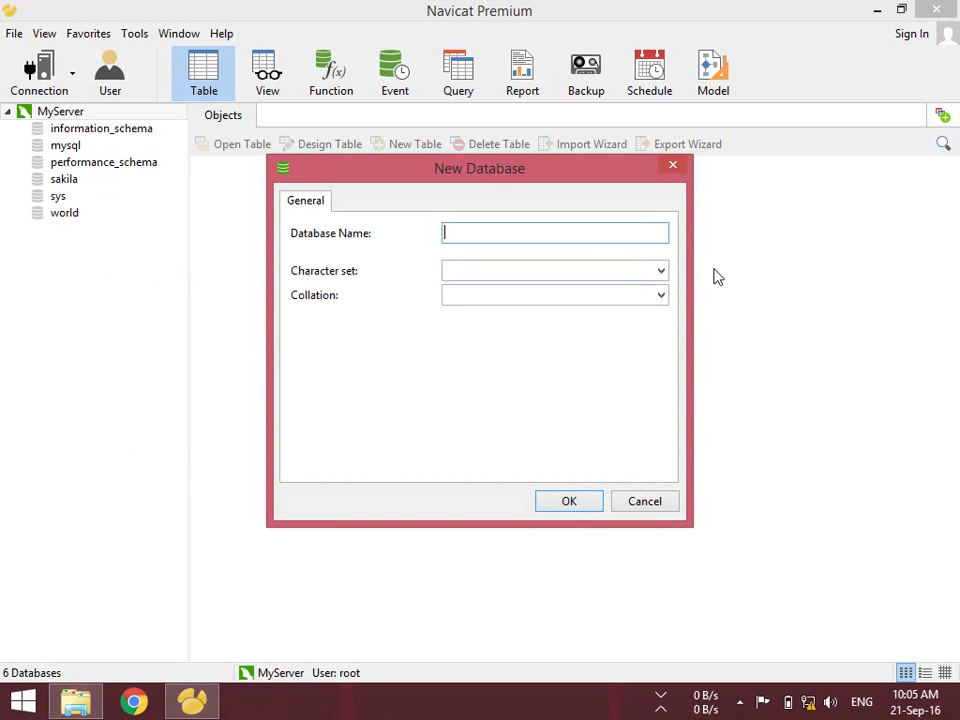
{"action": "type", "text": "product"}
{"action": "left_click", "coordinate": [588, 500]}
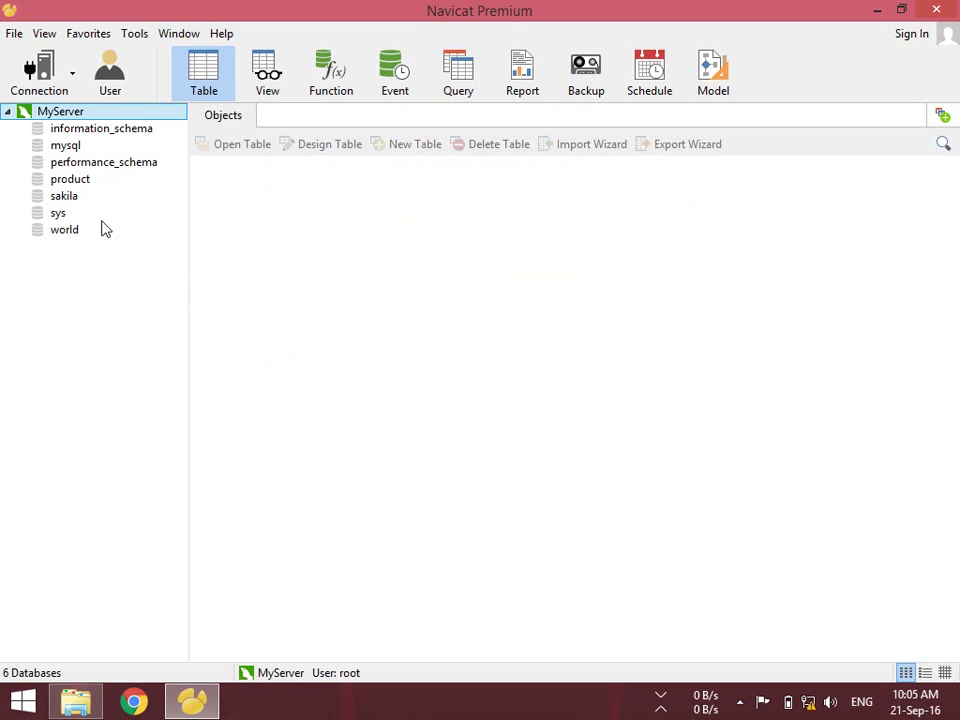
{"action": "double_click", "coordinate": [79, 179]}
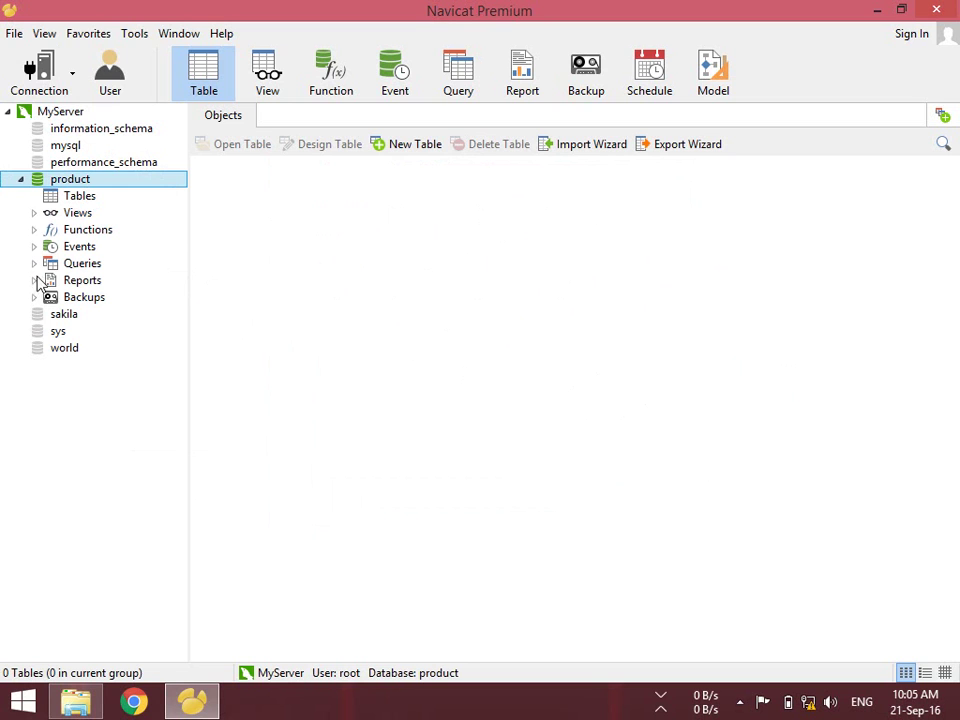
Start a new table with field PID as int, not null, primary key, auto increment and unsigned
{"action": "right_click", "coordinate": [398, 238]}
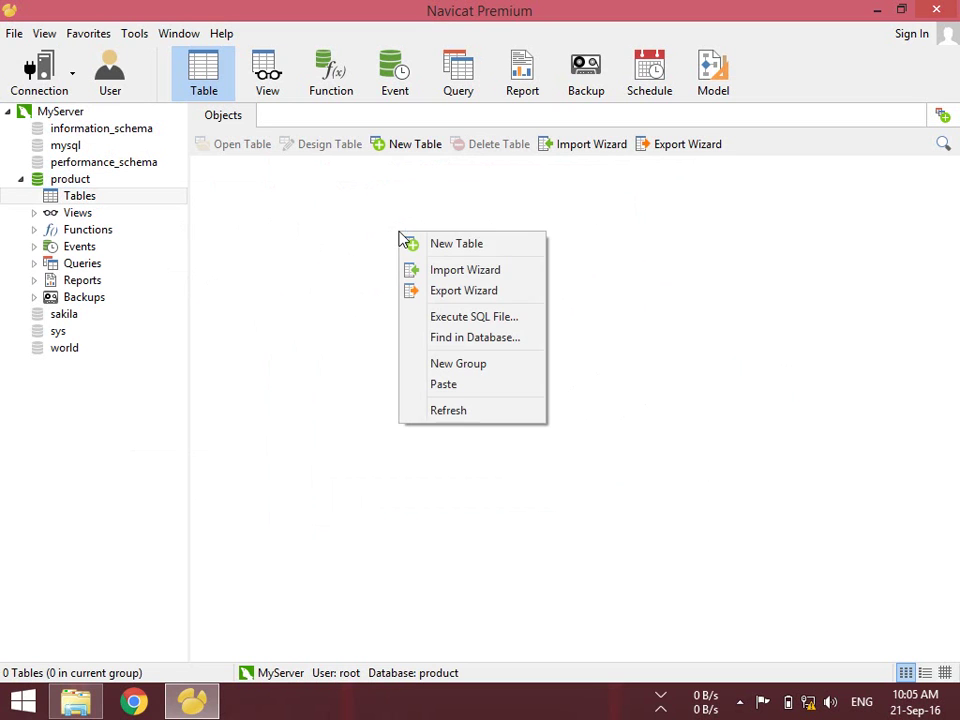
{"action": "left_click", "coordinate": [461, 245]}
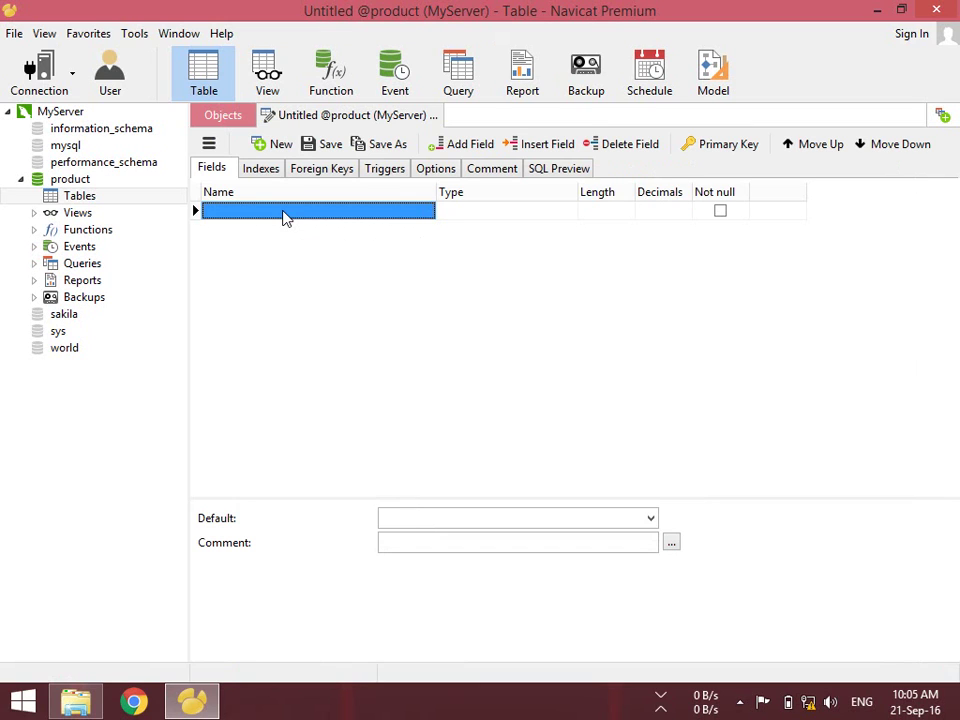
{"action": "type", "text": "Pl"}
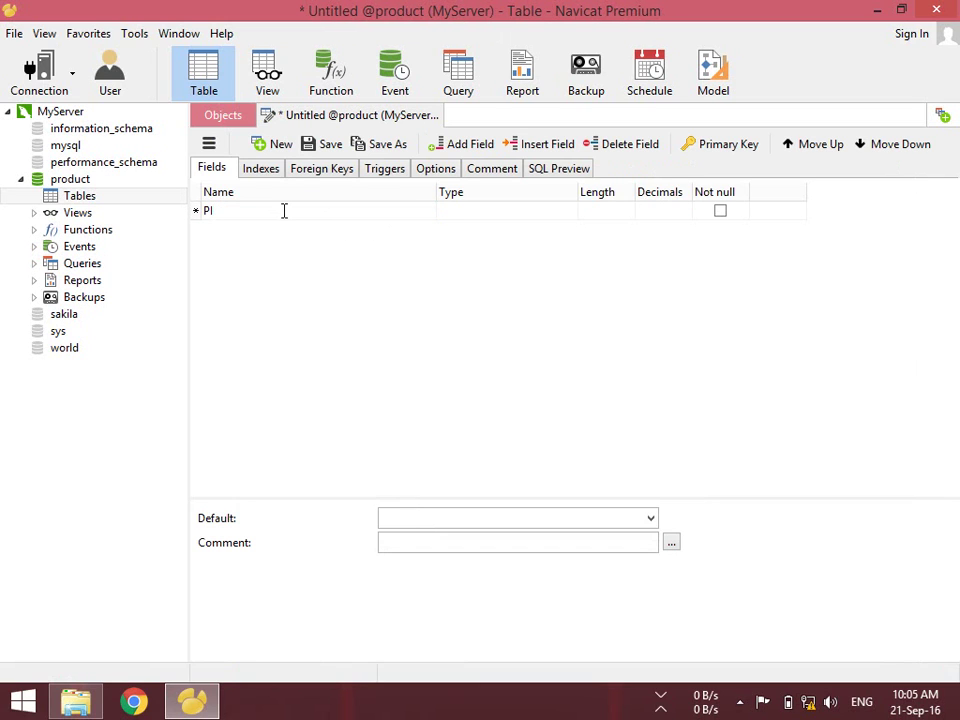
{"action": "type", "text": "D"}
{"action": "key", "text": "Tab"}
{"action": "key", "text": "Tab"}
{"action": "key", "text": "Tab"}
{"action": "key", "text": "Tab"}
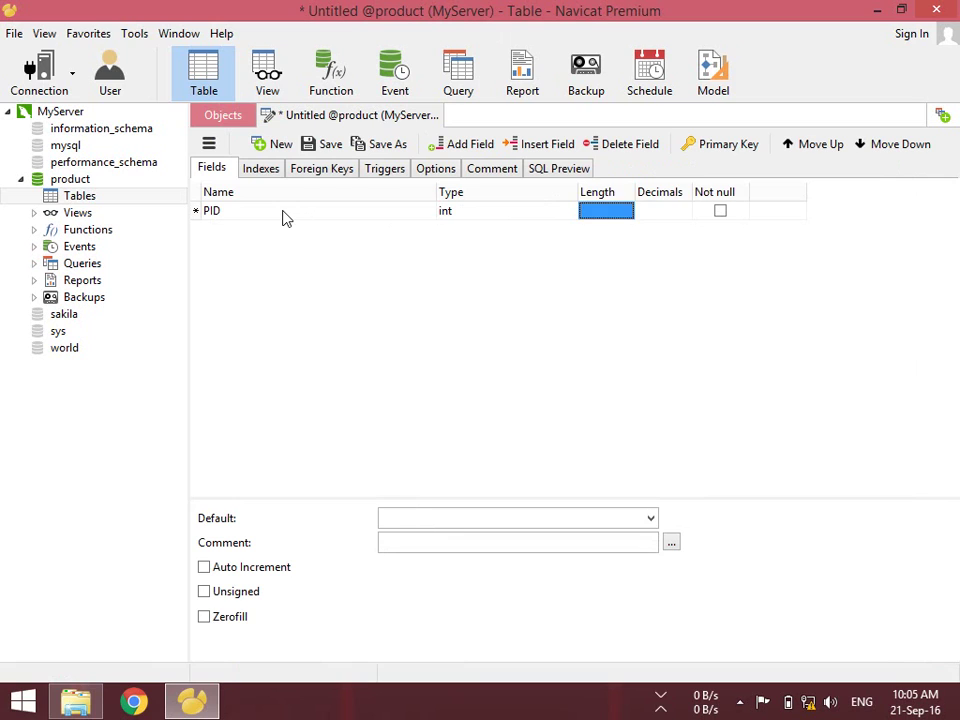
{"action": "key", "text": "space"}
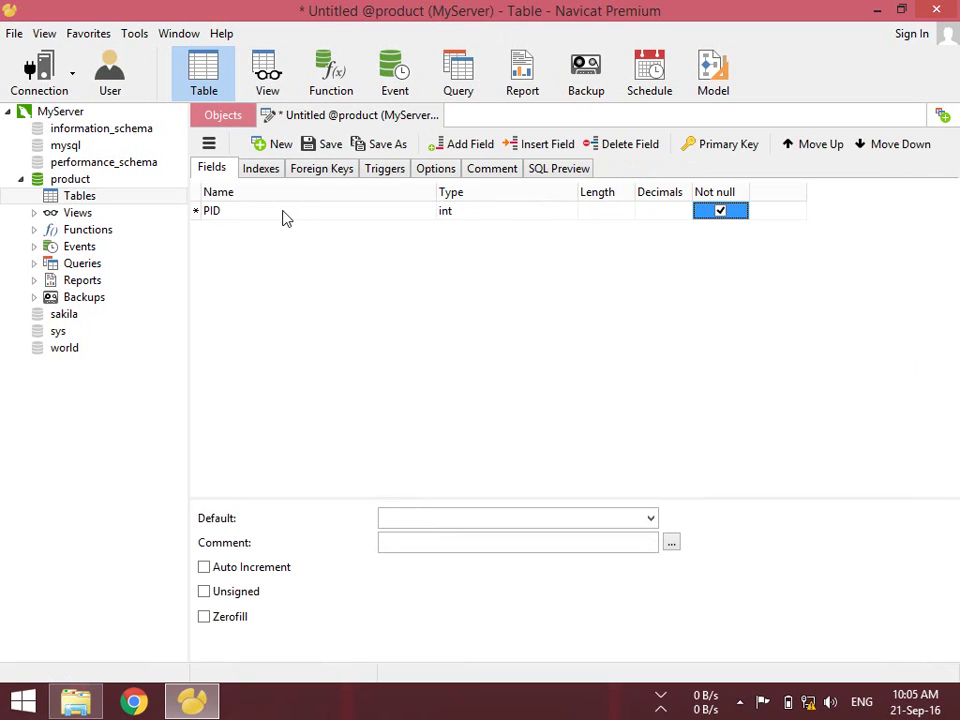
{"action": "key", "text": "Tab"}
{"action": "key", "text": "space"}
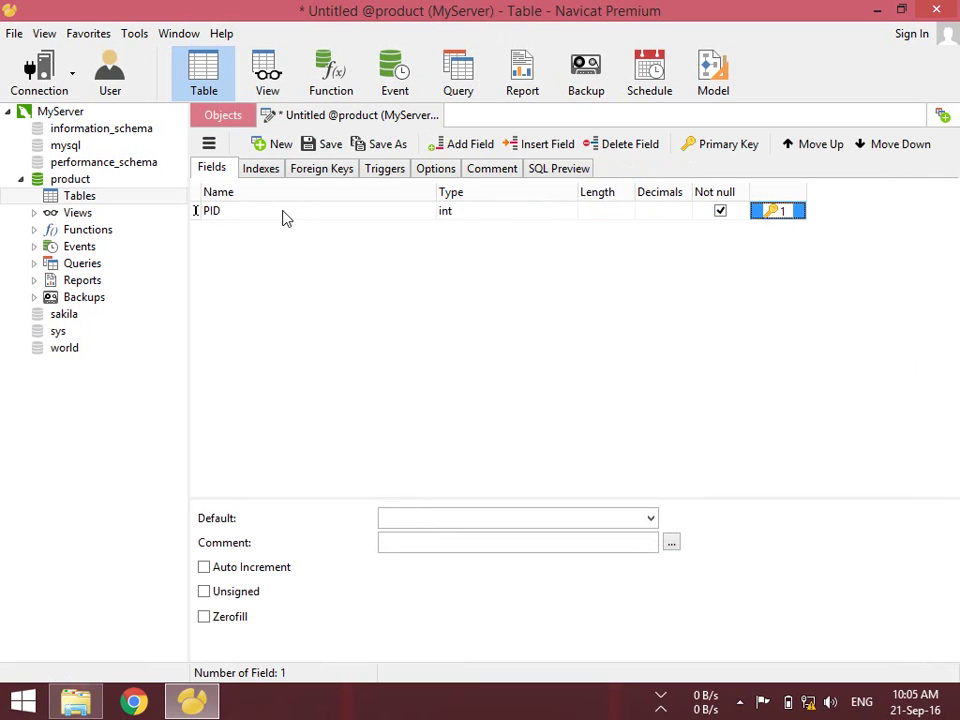
{"action": "left_click", "coordinate": [205, 567]}
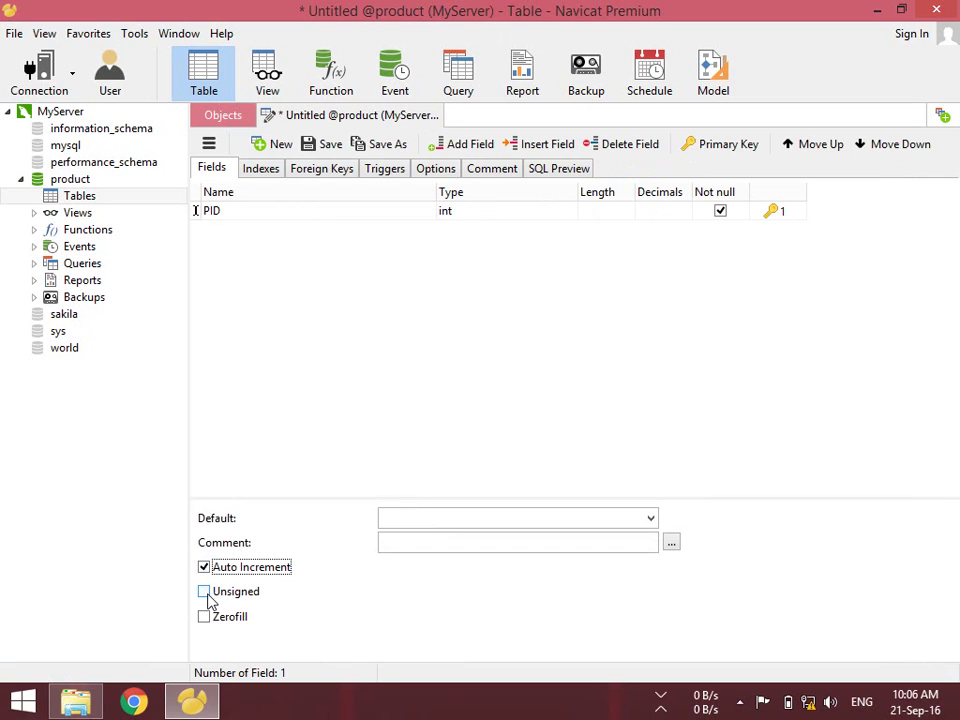
{"action": "left_click", "coordinate": [205, 592]}
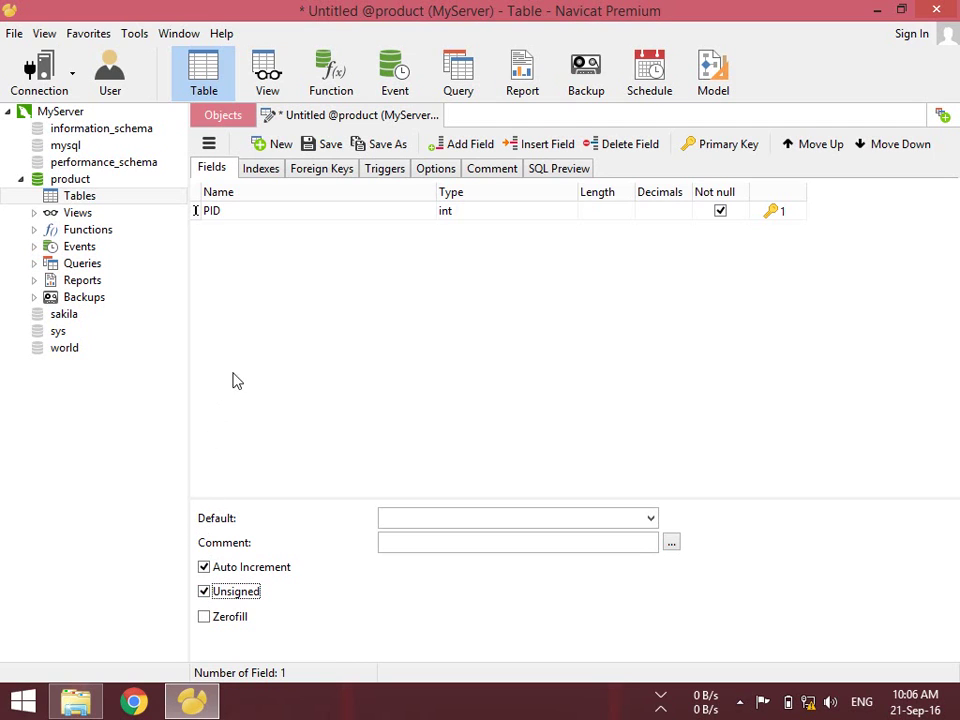
{"action": "left_click", "coordinate": [257, 211]}
Add a PName varchar field with length 50 instead of 255
{"action": "key", "text": "Down"}
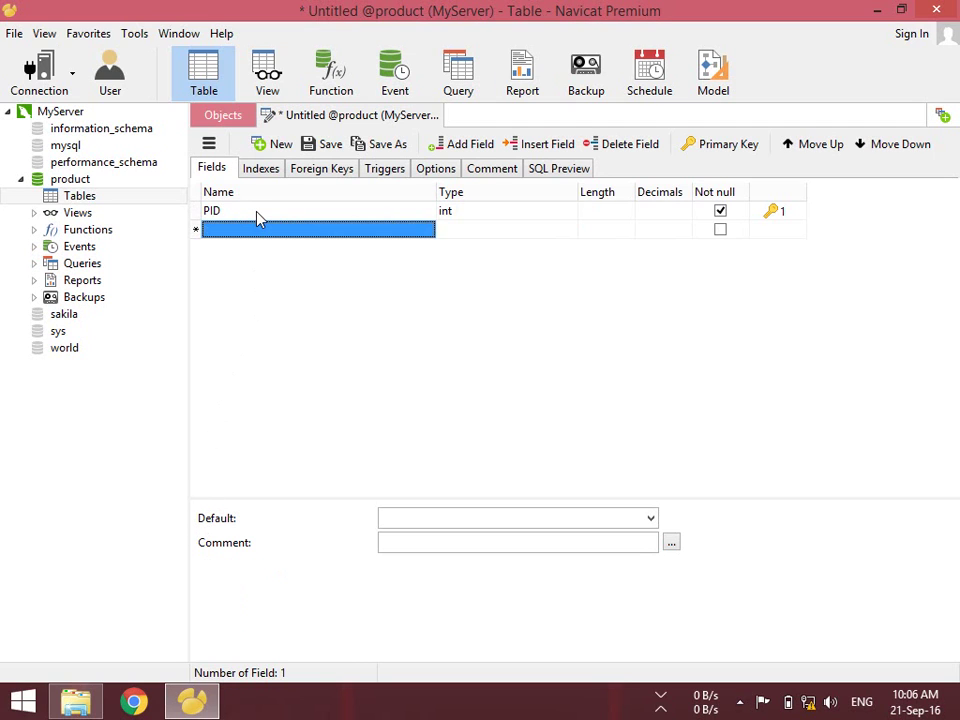
{"action": "type", "text": "PName"}
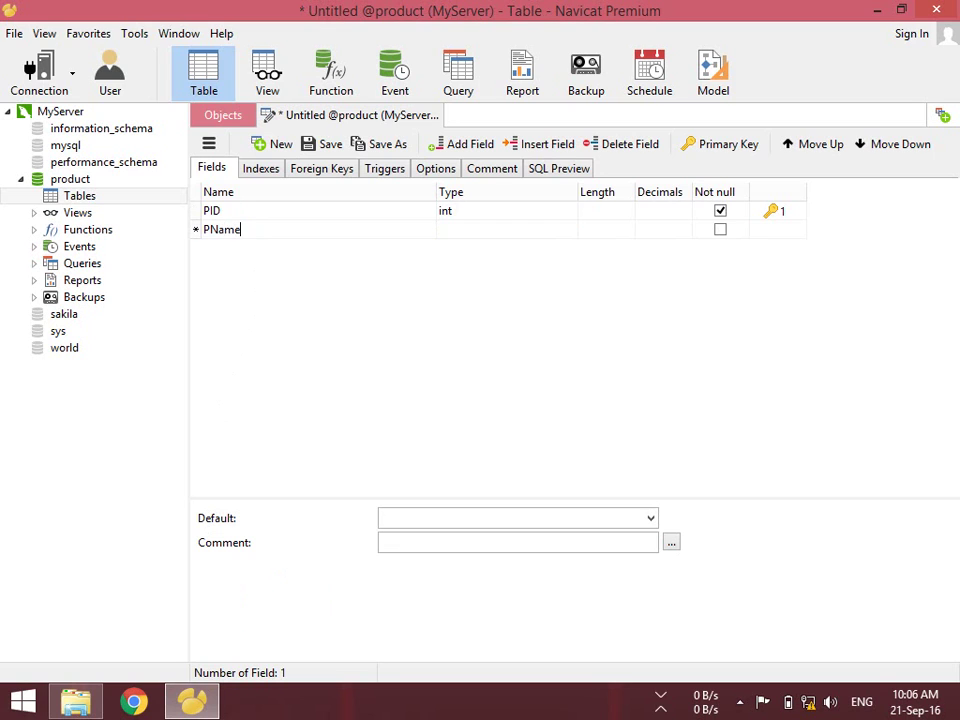
{"action": "key", "text": "Tab"}
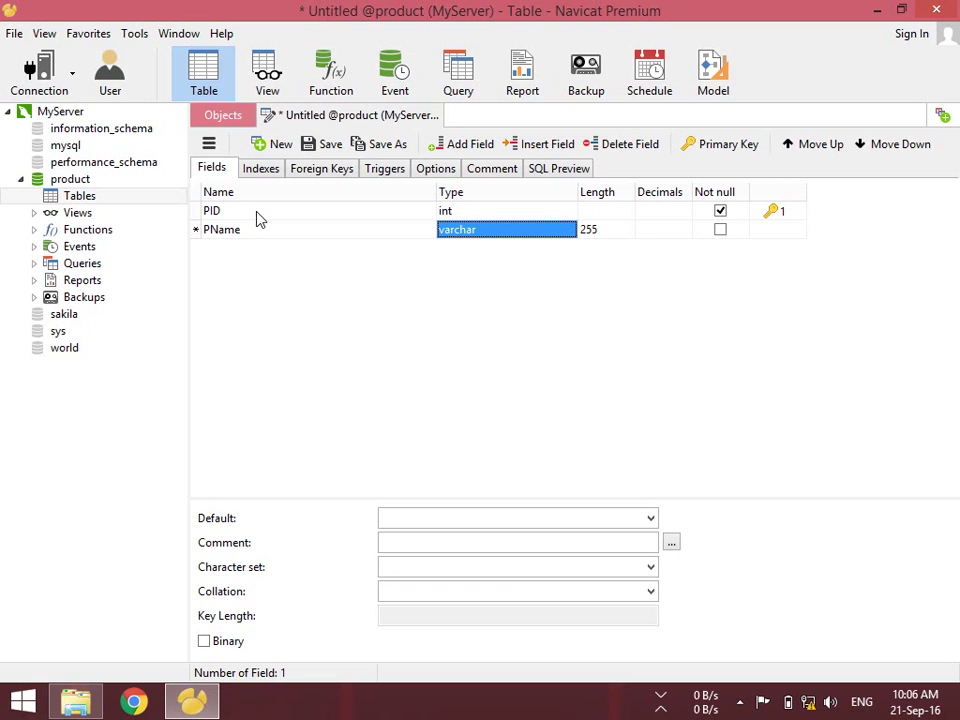
{"action": "key", "text": "Tab"}
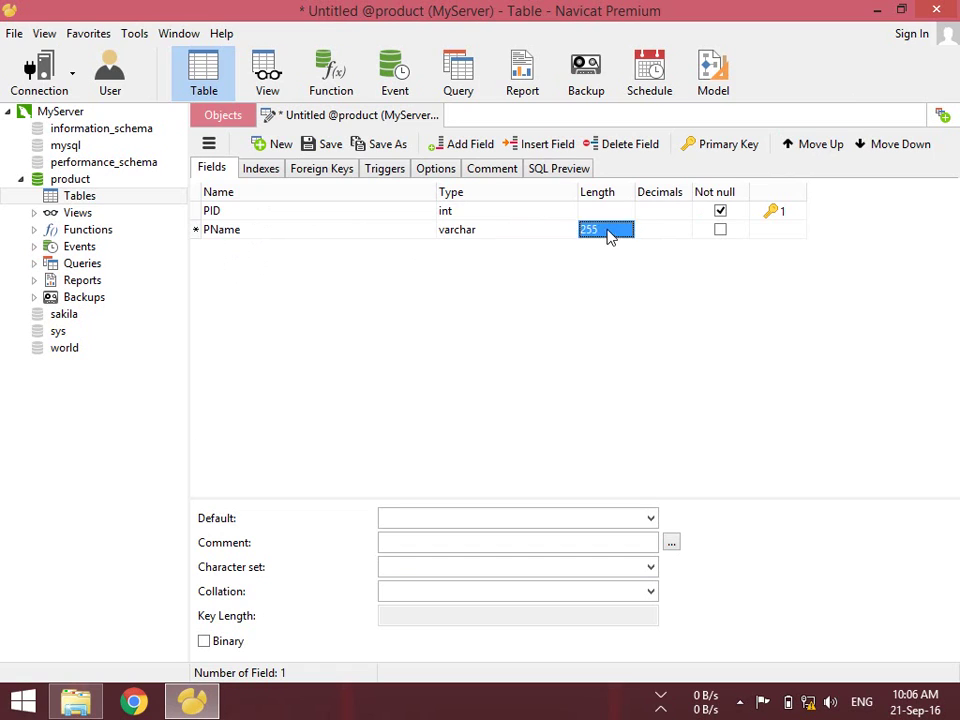
{"action": "left_click", "coordinate": [624, 231]}
{"action": "key", "text": "BackSpace"}
{"action": "key", "text": "BackSpace"}
{"action": "key", "text": "BackSpace"}
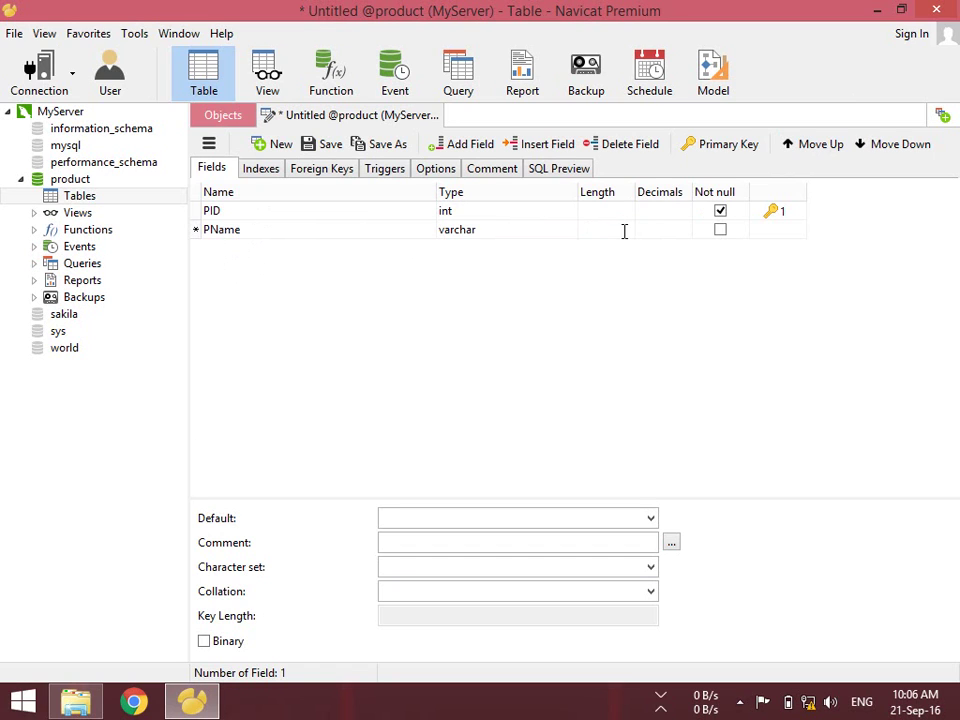
{"action": "type", "text": "50"}
{"action": "key", "text": "Tab"}
{"action": "key", "text": "Tab"}
{"action": "key", "text": "Tab"}
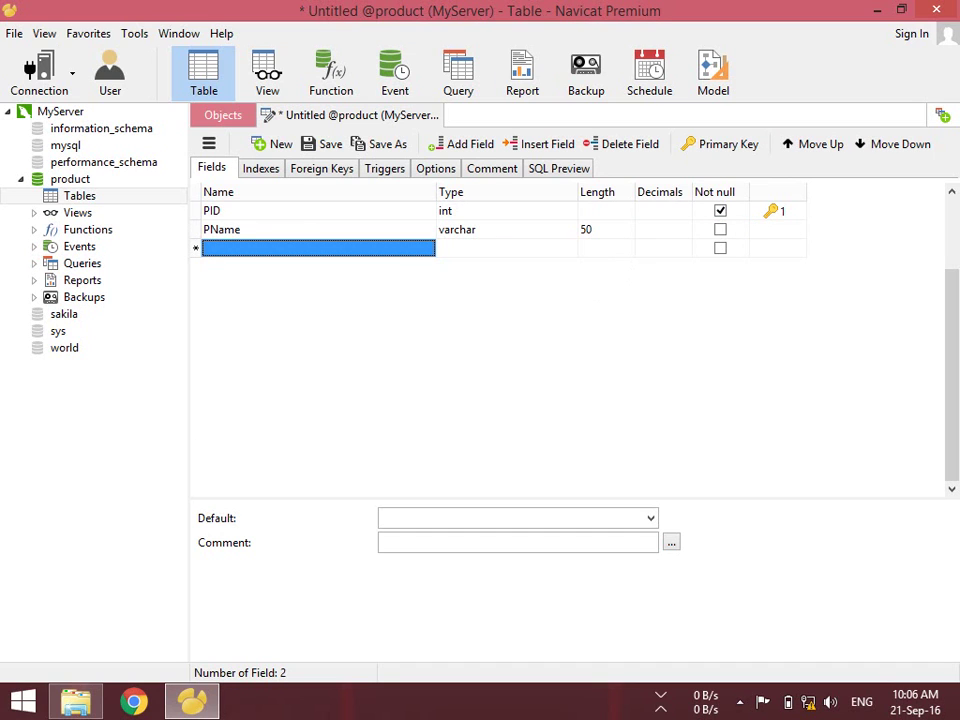
Add a Qty int field, leaving Unsigned off
{"action": "type", "text": "Qty"}
{"action": "key", "text": "Tab"}
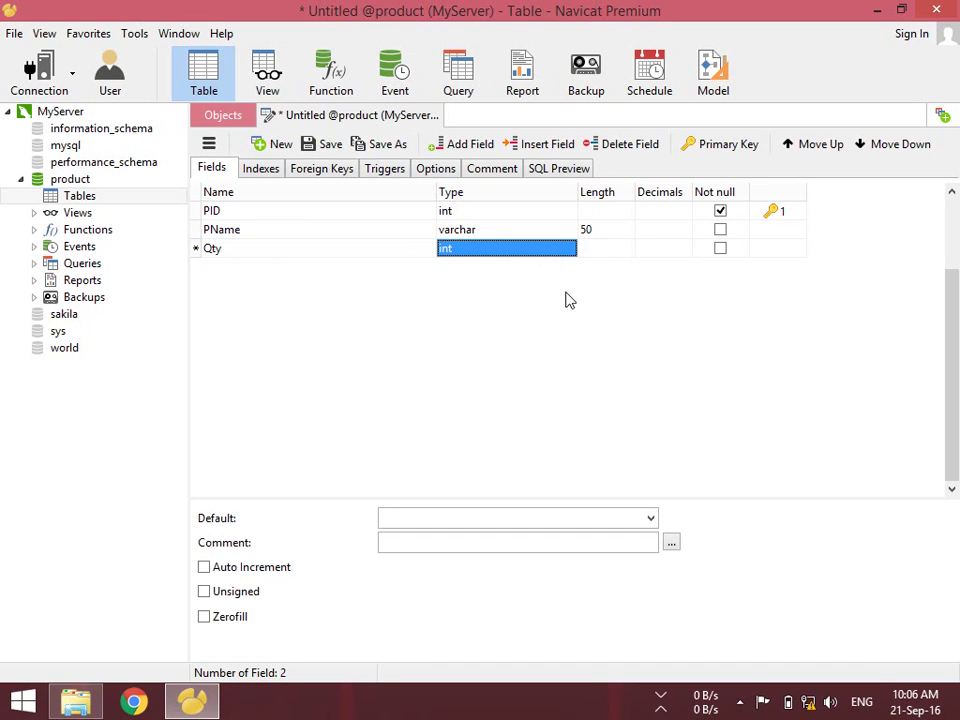
{"action": "key", "text": "Tab"}
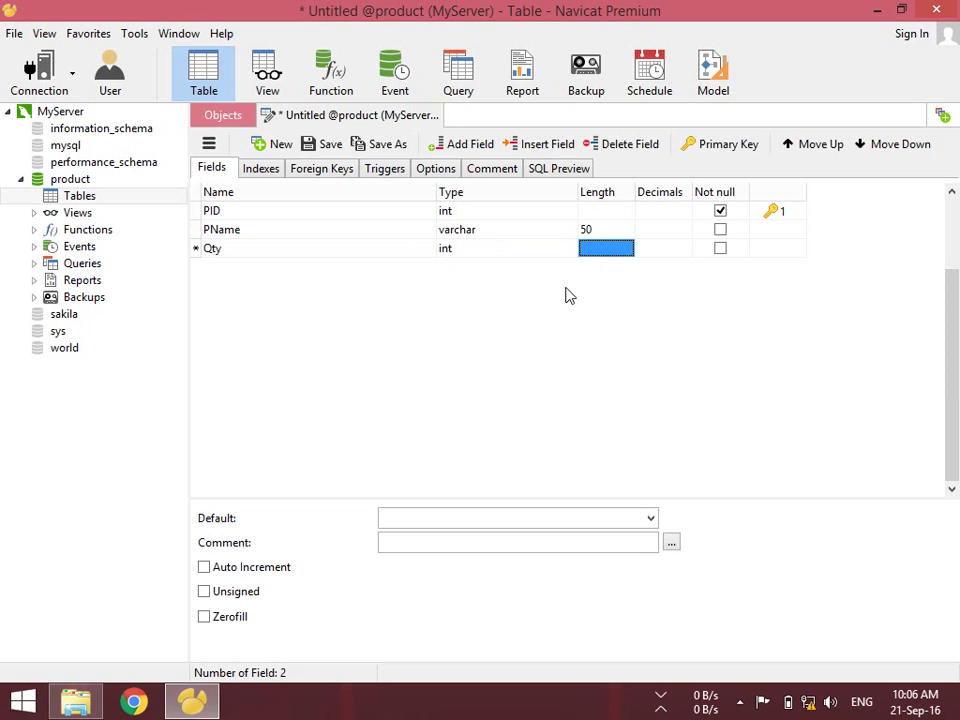
{"action": "left_click", "coordinate": [233, 600]}
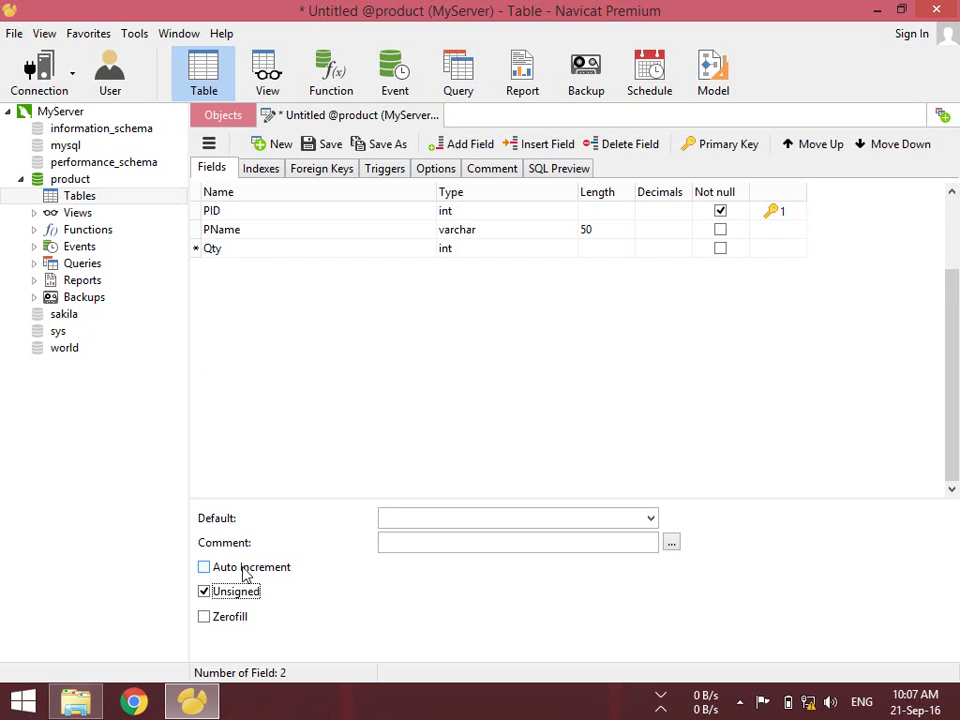
{"action": "left_click", "coordinate": [237, 592]}
{"action": "left_click", "coordinate": [283, 247]}
{"action": "key", "text": "Down"}
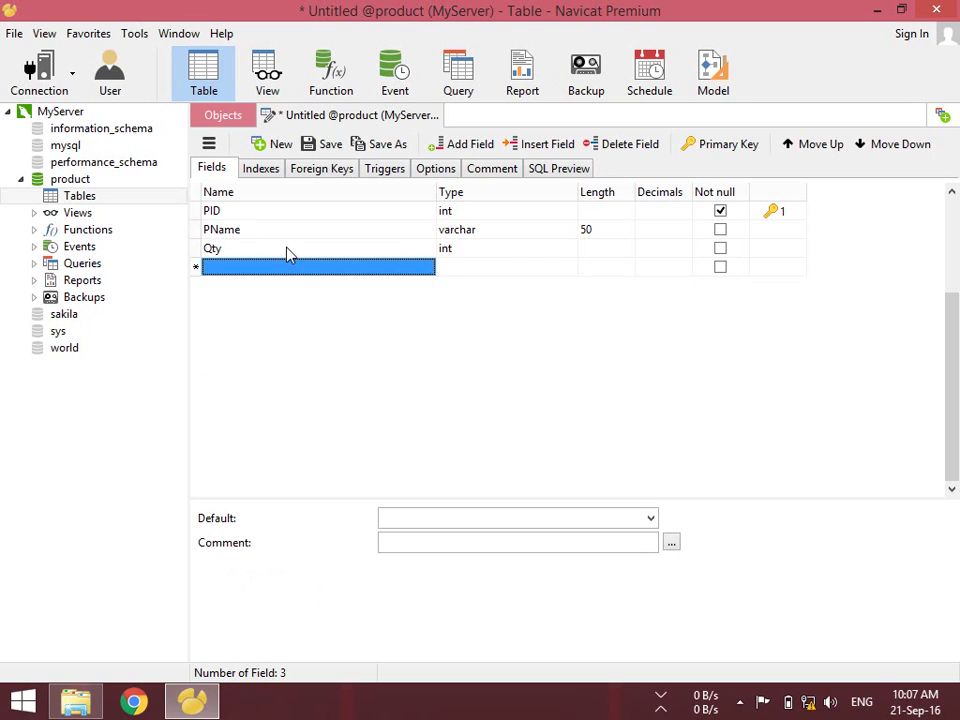
Add a UPriceIn field of type float with length 10 and 2 decimals
{"action": "type", "text": "UPriceIn"}
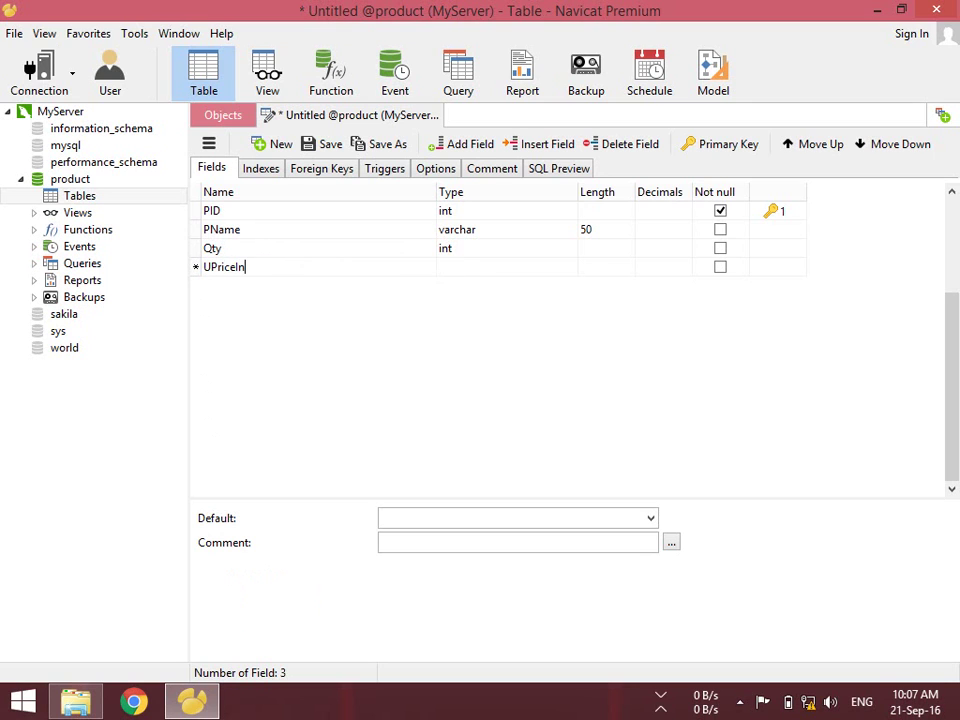
{"action": "key", "text": "Tab"}
{"action": "type", "text": "d"}
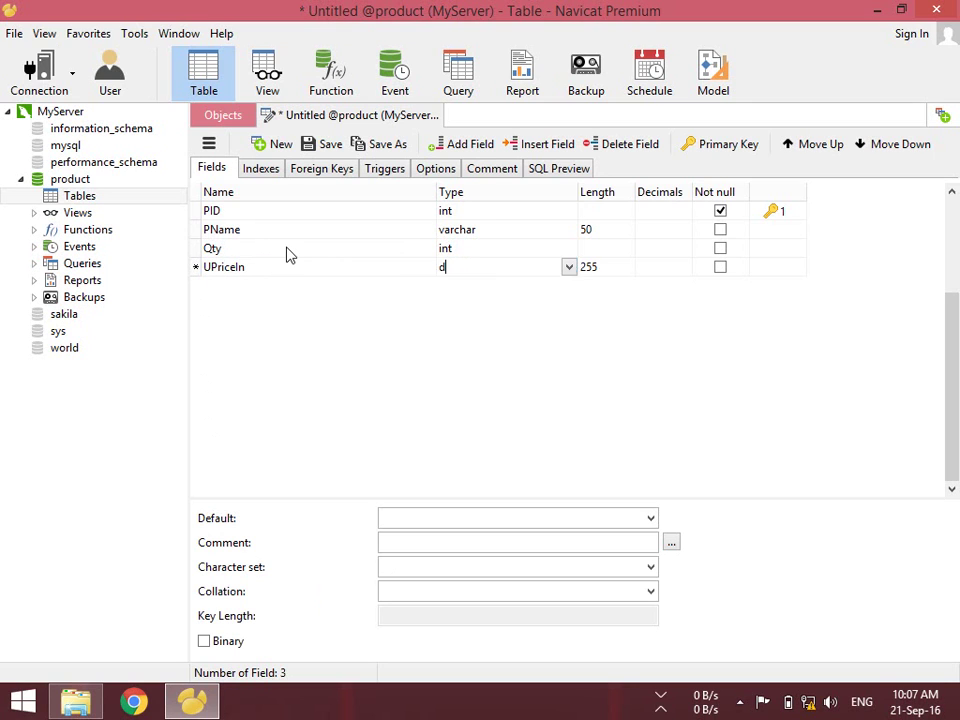
{"action": "key", "text": "BackSpace"}
{"action": "key", "text": "BackSpace"}
{"action": "type", "text": "f"}
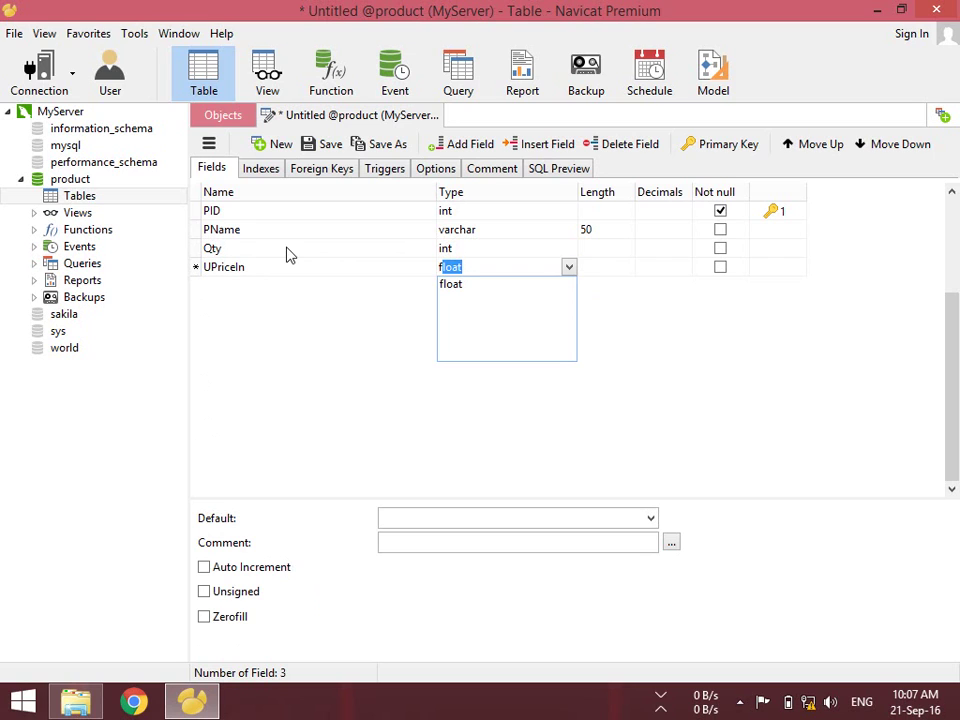
{"action": "type", "text": "loat"}
{"action": "key", "text": "Tab"}
{"action": "type", "text": "10"}
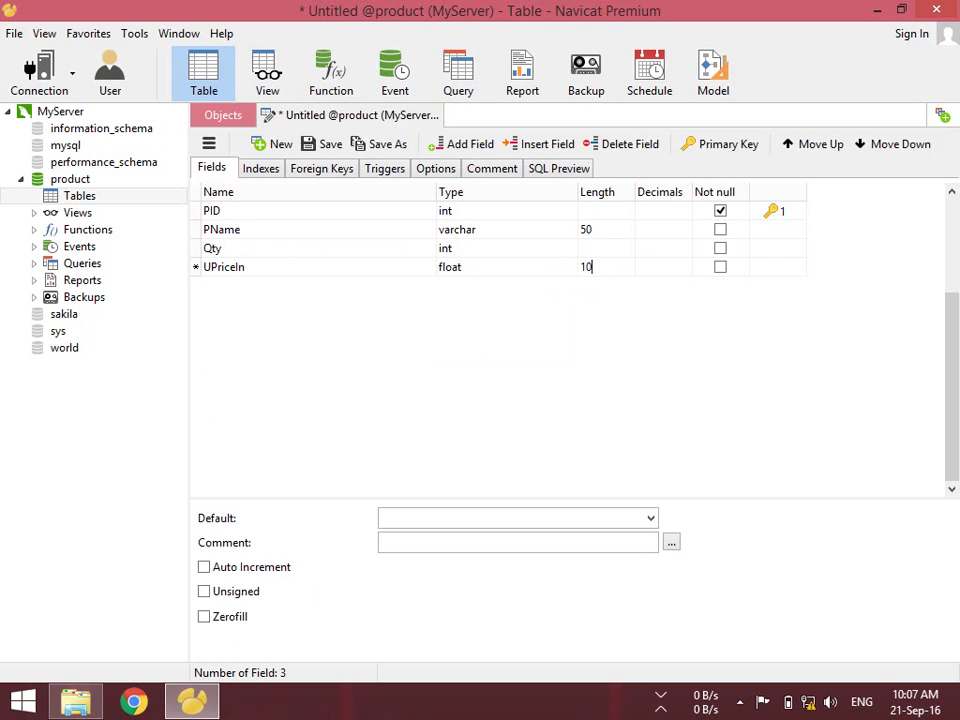
{"action": "key", "text": "Tab"}
{"action": "type", "text": "2"}
{"action": "key", "text": "Tab"}
{"action": "key", "text": "Tab"}
{"action": "key", "text": "Tab"}
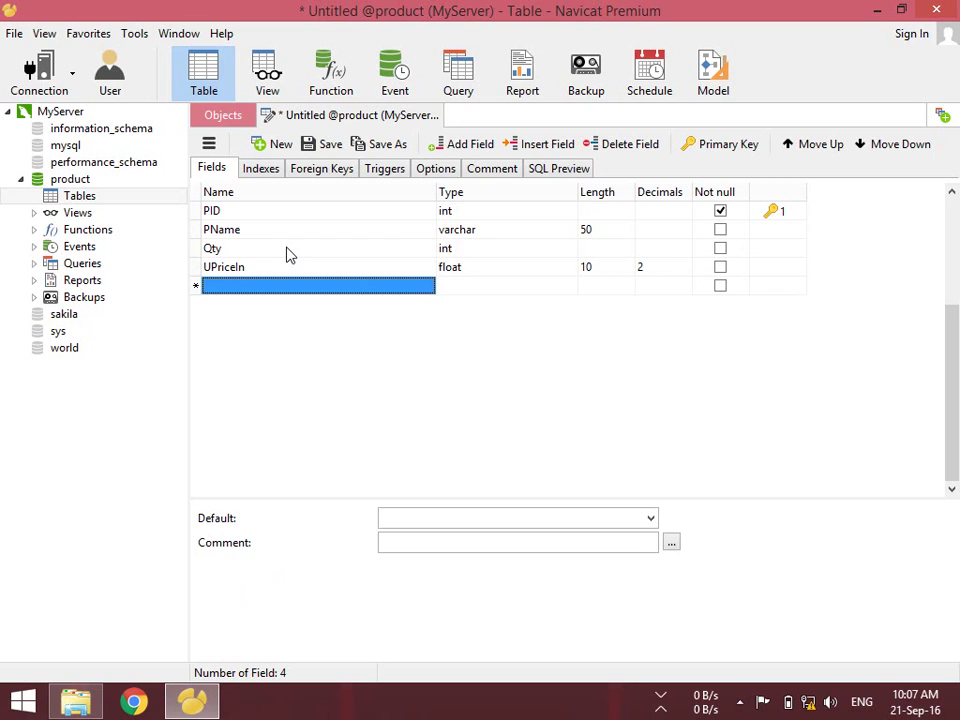
Add a UPiceOut field of type float with length 10 and 2 decimals
{"action": "type", "text": "UPiceOu"}
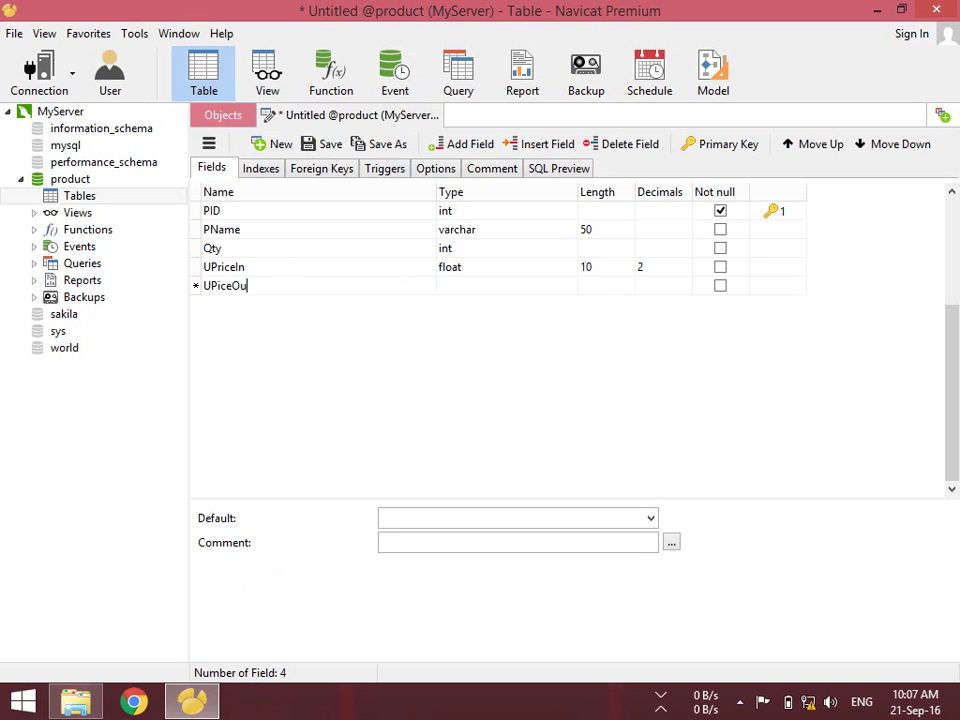
{"action": "type", "text": "t"}
{"action": "key", "text": "Tab"}
{"action": "type", "text": "f"}
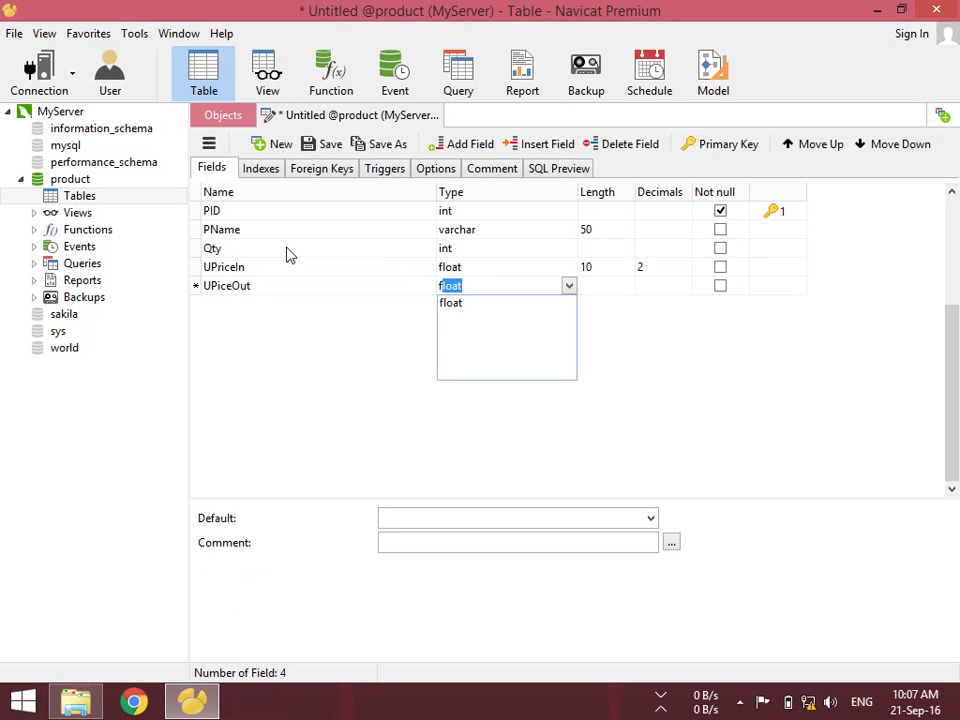
{"action": "key", "text": "Tab"}
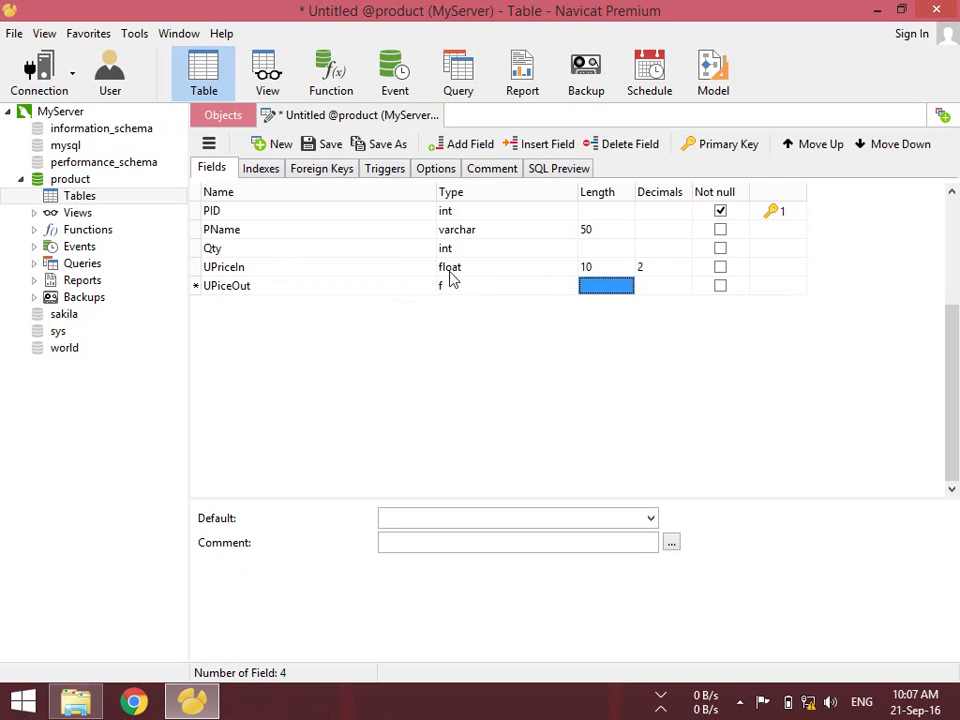
{"action": "left_click", "coordinate": [474, 285]}
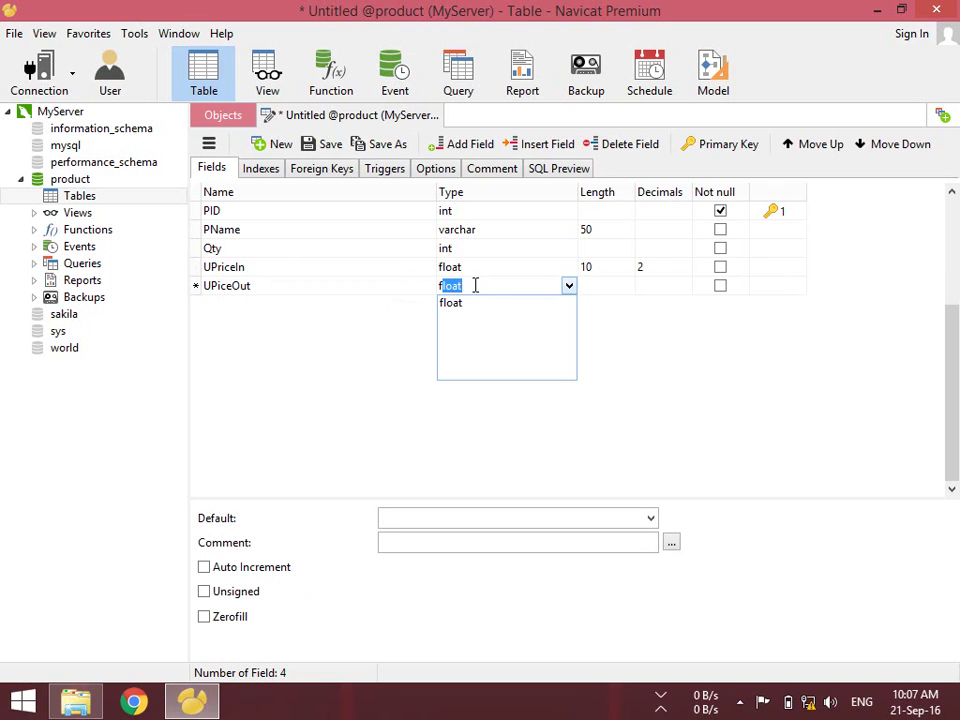
{"action": "key", "text": "Return"}
{"action": "key", "text": "Tab"}
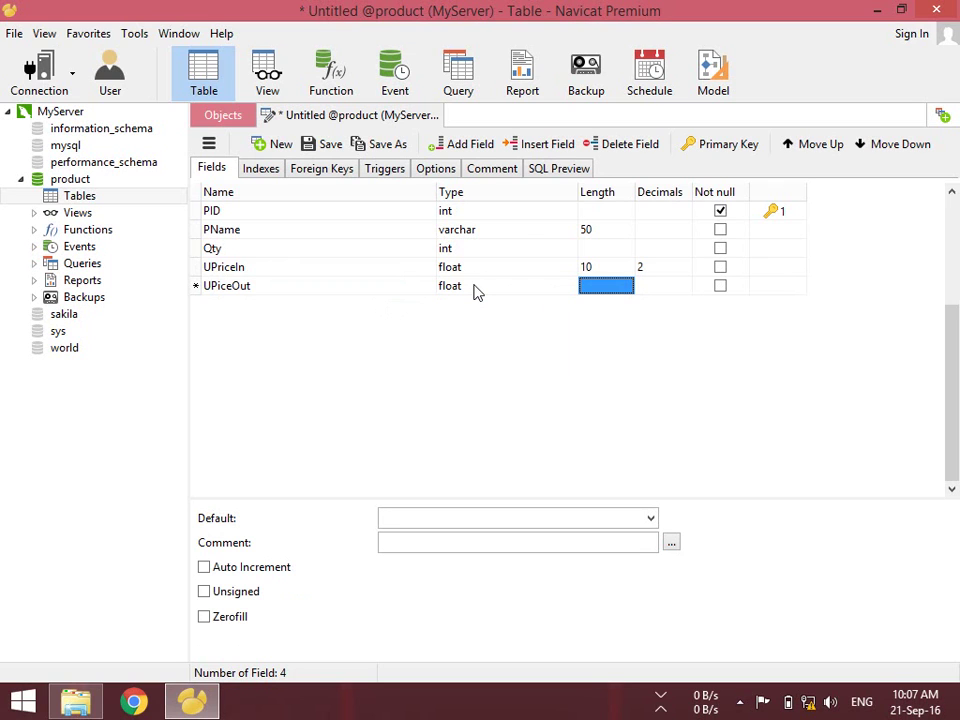
{"action": "type", "text": "10"}
{"action": "key", "text": "Tab"}
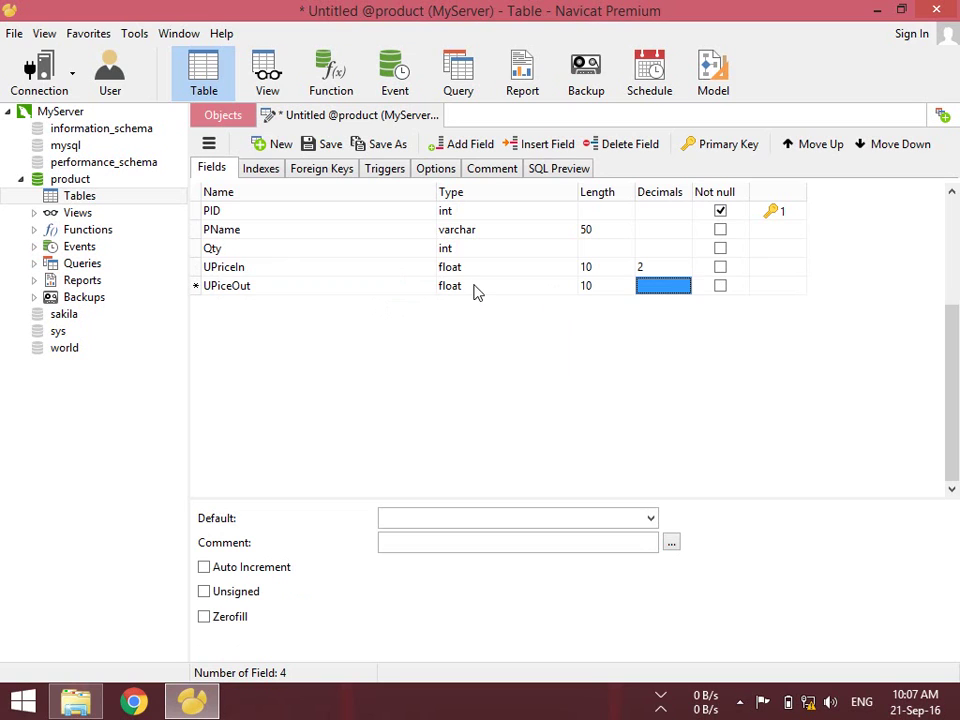
{"action": "type", "text": "2"}
{"action": "key", "text": "Tab"}
{"action": "key", "text": "Tab"}
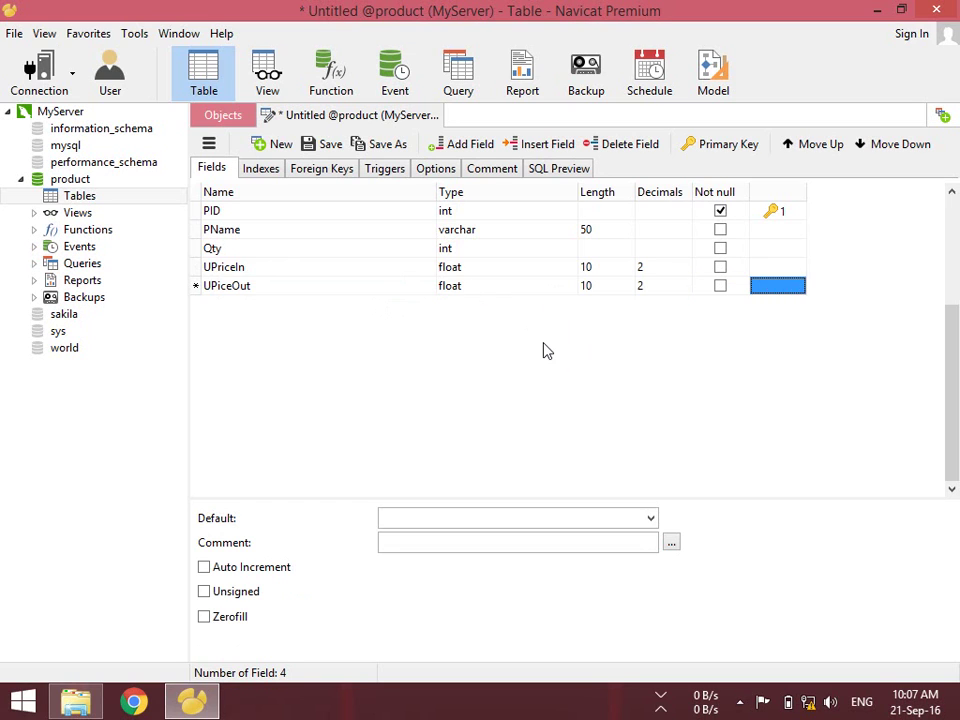
{"action": "key", "text": "Tab"}
Add a sixth field, typed as CIC, with type int and Unsigned ticked
{"action": "type", "text": "C"}
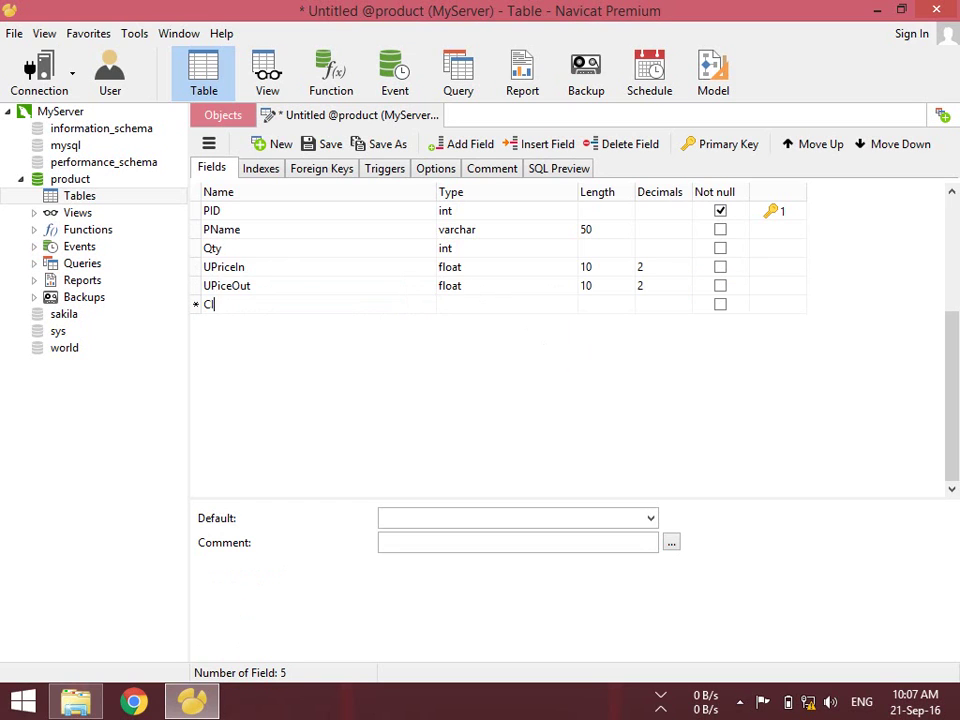
{"action": "type", "text": "IC"}
{"action": "key", "text": "Tab"}
{"action": "type", "text": "i"}
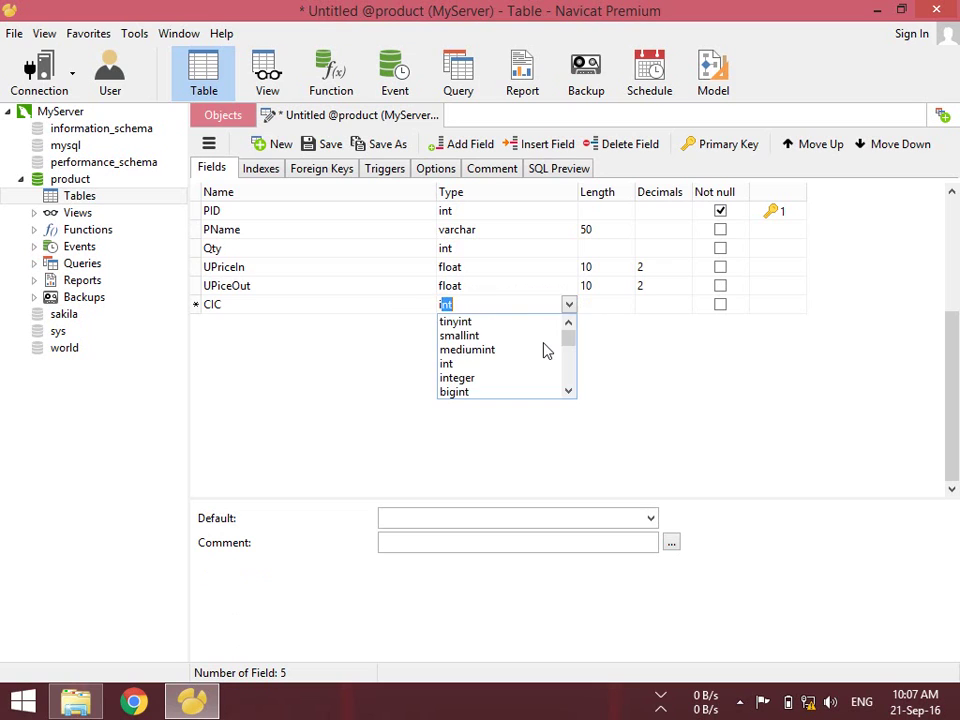
{"action": "key", "text": "Tab"}
{"action": "key", "text": "Tab"}
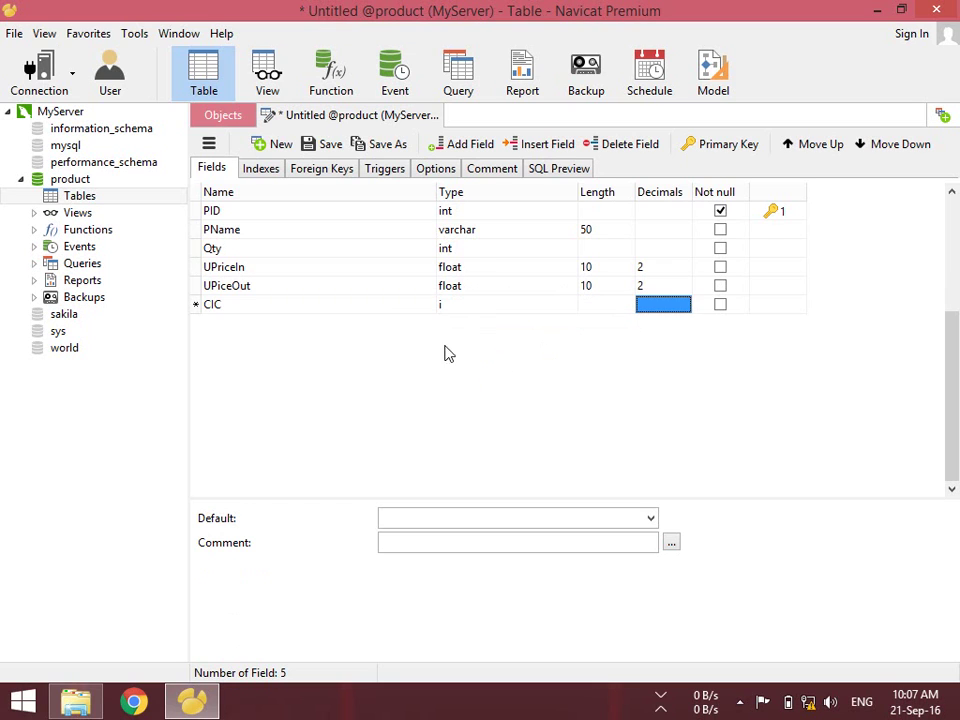
{"action": "left_click", "coordinate": [465, 305]}
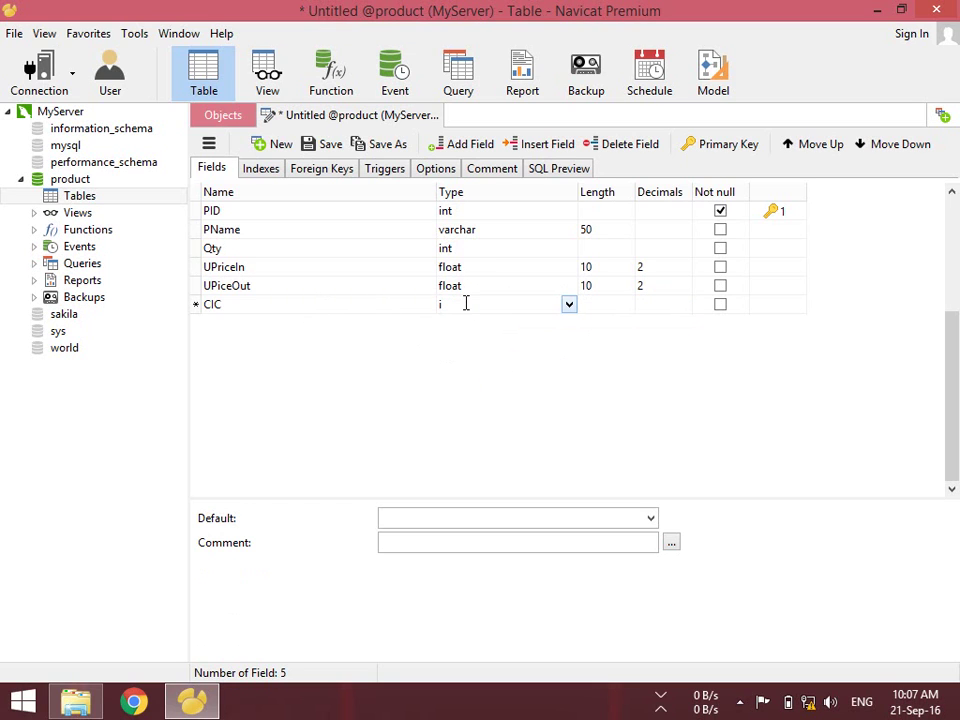
{"action": "type", "text": "nt"}
{"action": "key", "text": "Return"}
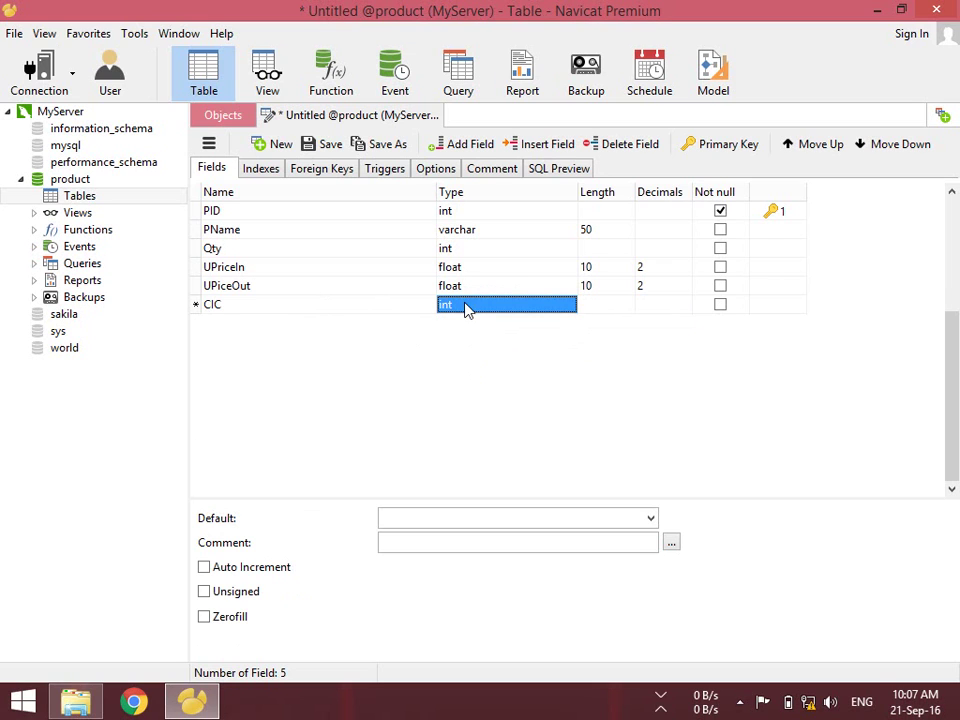
{"action": "left_click", "coordinate": [236, 596]}
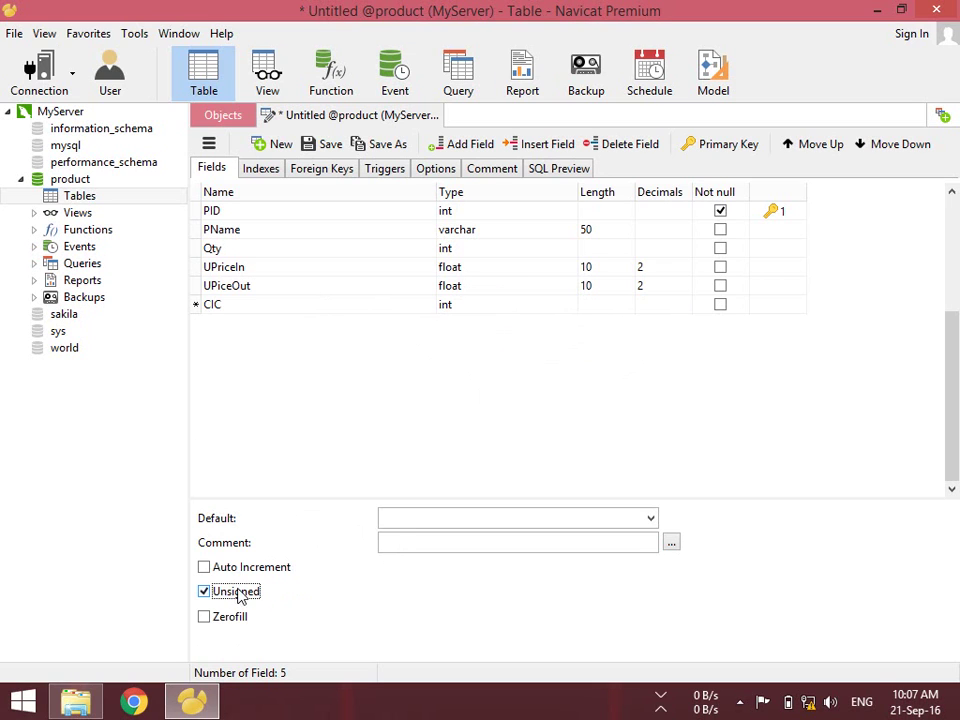
Correct the field name to CID, then close the table design and choose Save
{"action": "left_click", "coordinate": [237, 308]}
{"action": "type", "text": "D"}
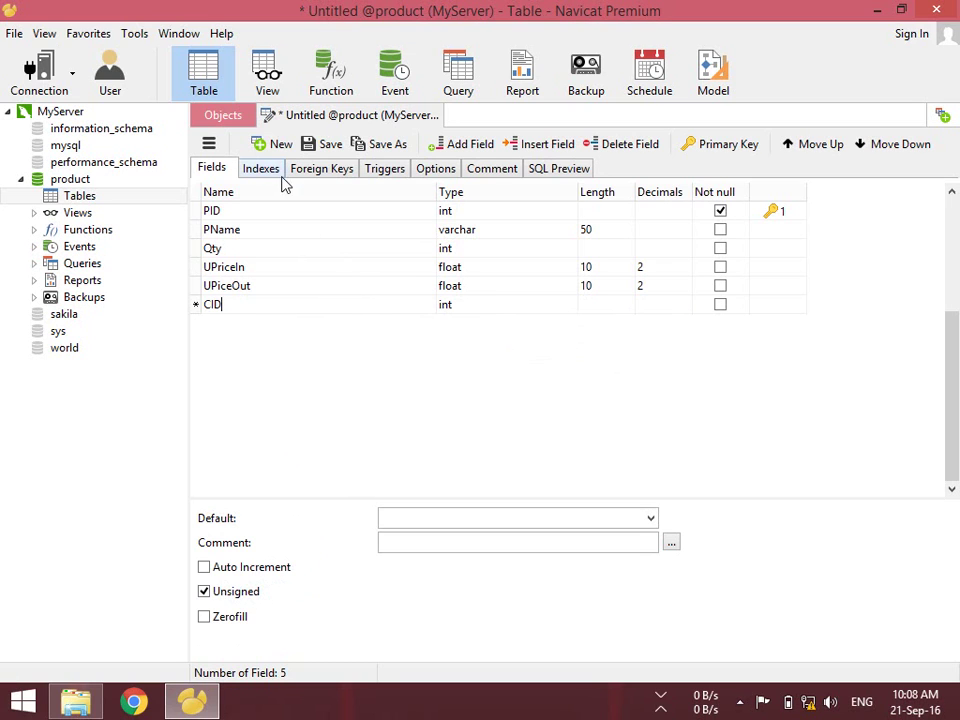
{"action": "left_click", "coordinate": [435, 116]}
{"action": "left_click", "coordinate": [402, 371]}
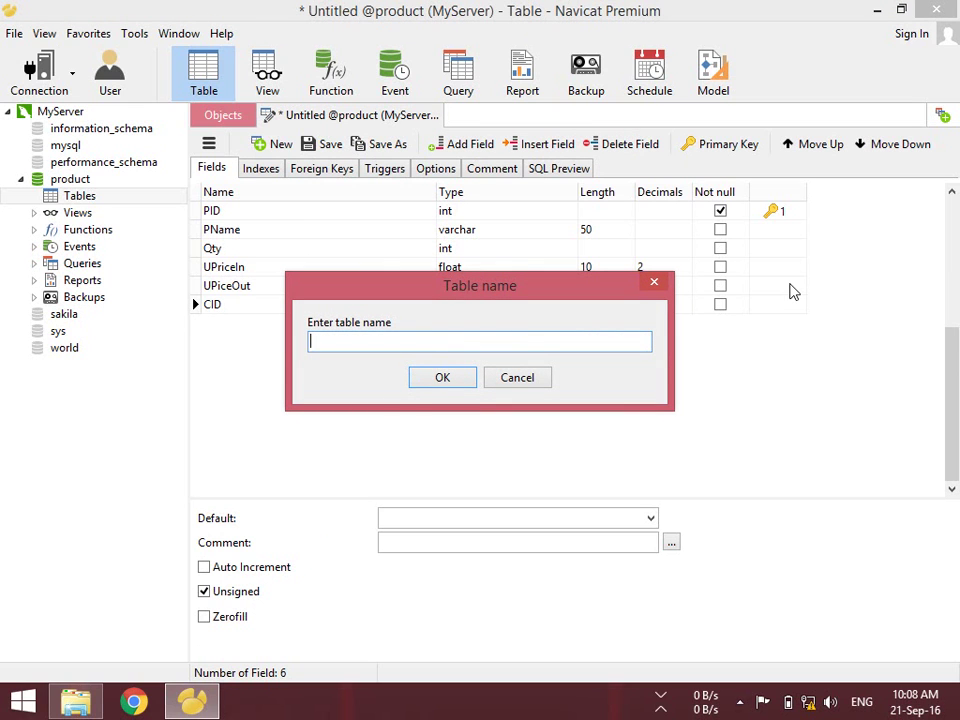
Save the new table under the name tblProduct
{"action": "type", "text": "tblProduct"}
{"action": "left_click", "coordinate": [440, 377]}
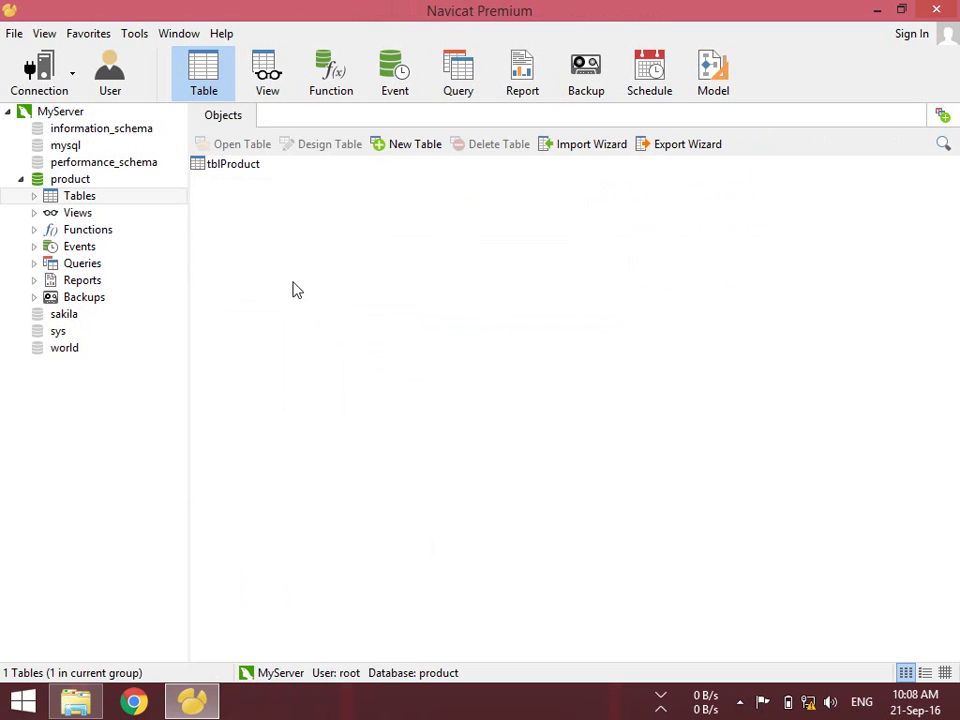
Show tblProduct in the ER diagram, reposition its box, and briefly view its empty data
{"action": "left_click", "coordinate": [945, 672]}
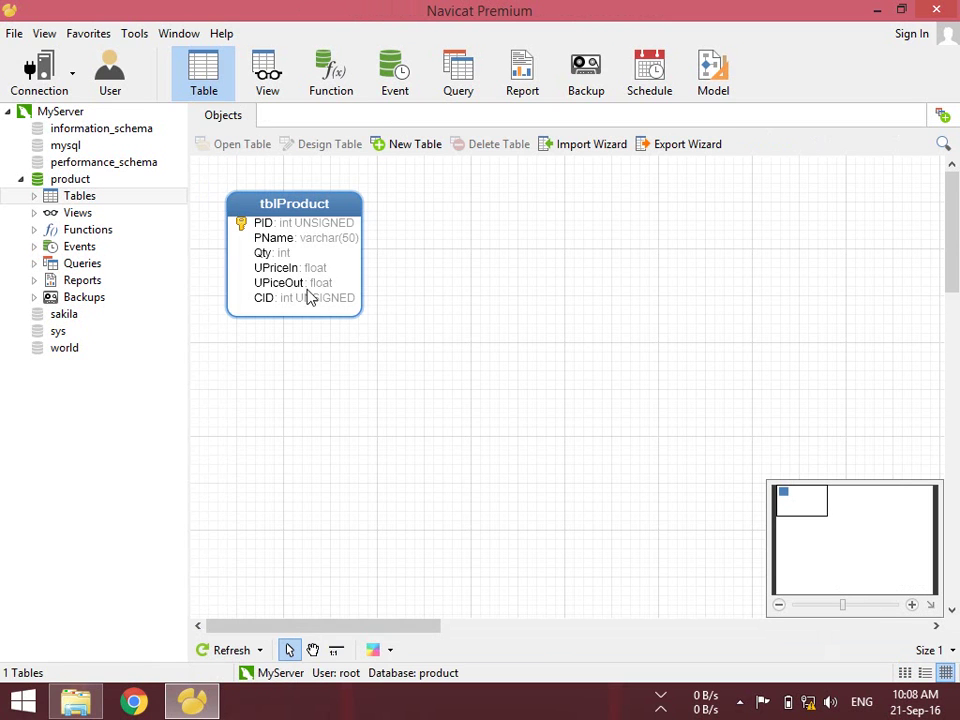
{"action": "left_click_drag", "start_coordinate": [304, 221], "coordinate": [570, 272]}
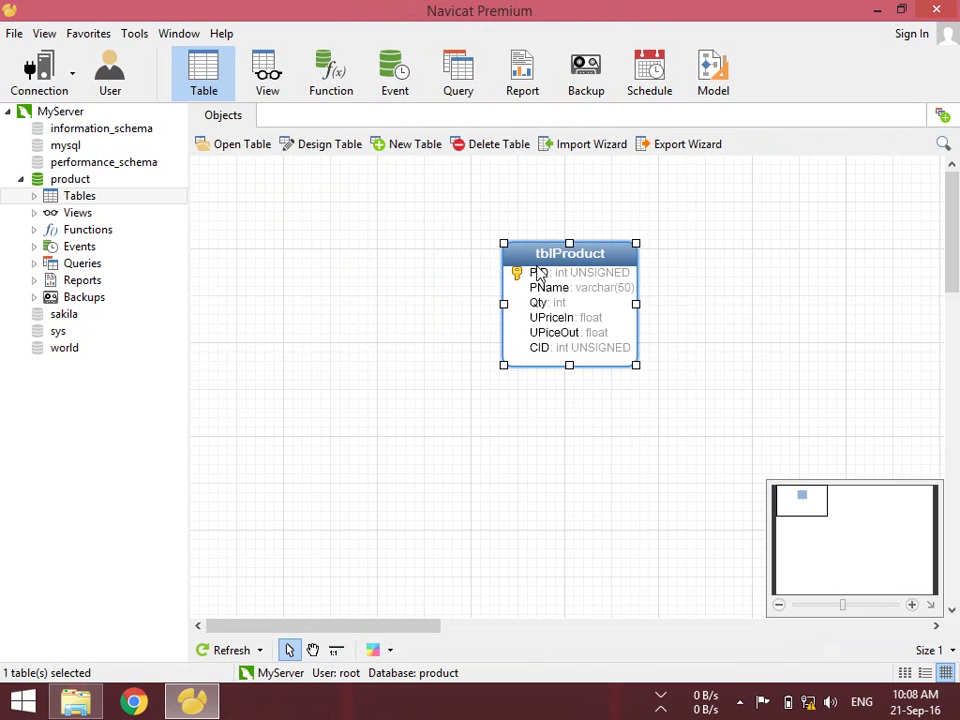
{"action": "right_click", "coordinate": [546, 262]}
{"action": "left_click", "coordinate": [565, 255]}
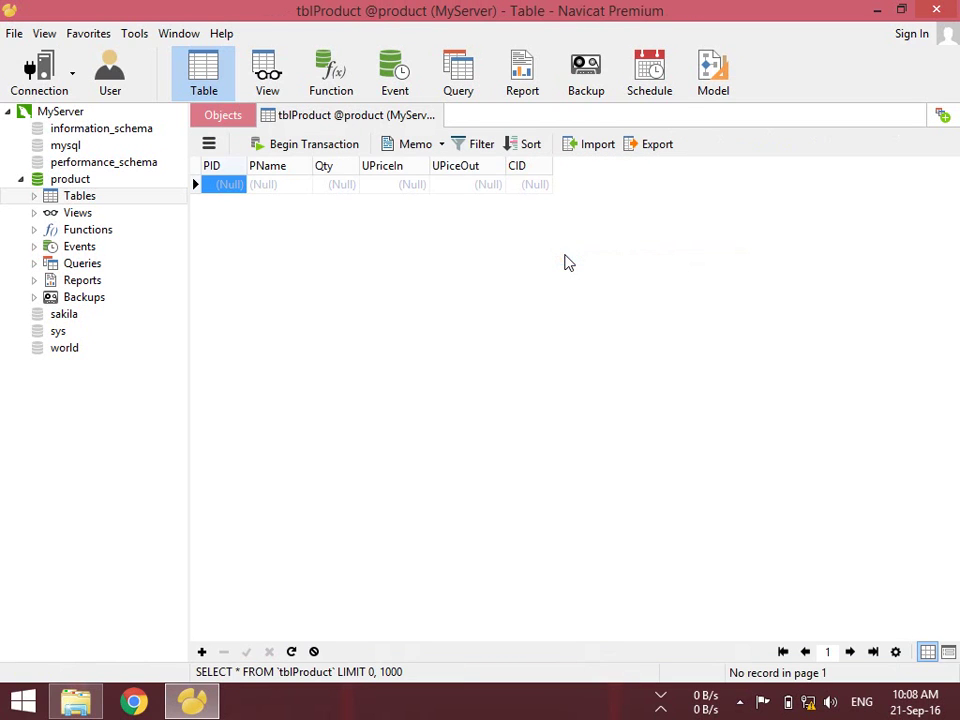
{"action": "left_click", "coordinate": [436, 116]}
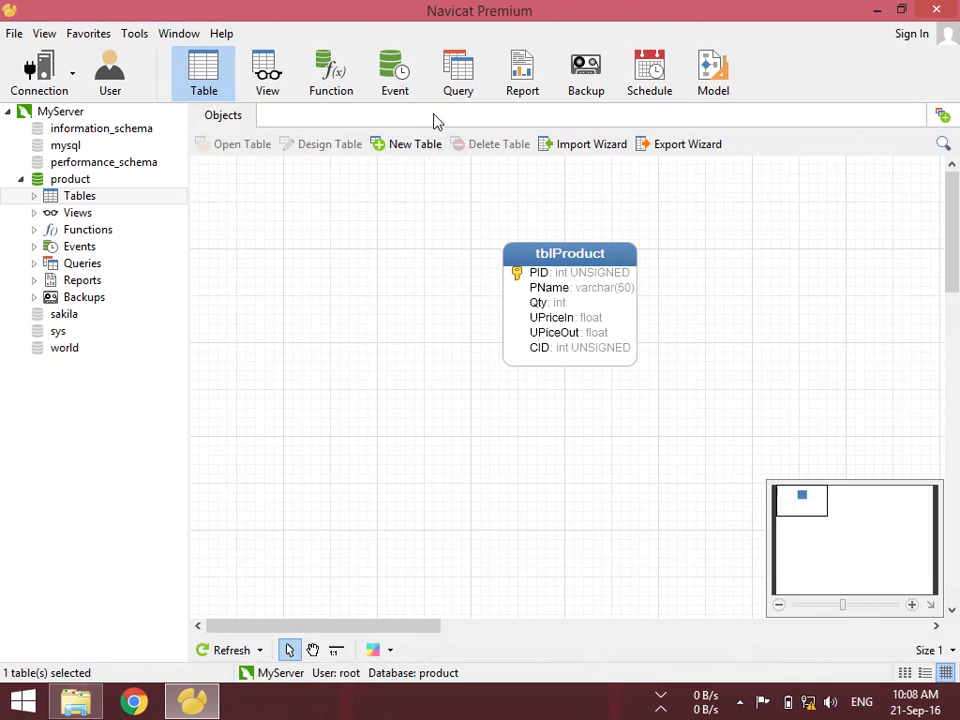
{"action": "mouse_move", "coordinate": [566, 251]}
{"action": "left_mouse_down"}
{"action": "mouse_move", "coordinate": [600, 296]}
{"action": "mouse_move", "coordinate": [564, 242]}
{"action": "mouse_move", "coordinate": [598, 262]}
{"action": "mouse_move", "coordinate": [560, 257]}
{"action": "left_mouse_up"}
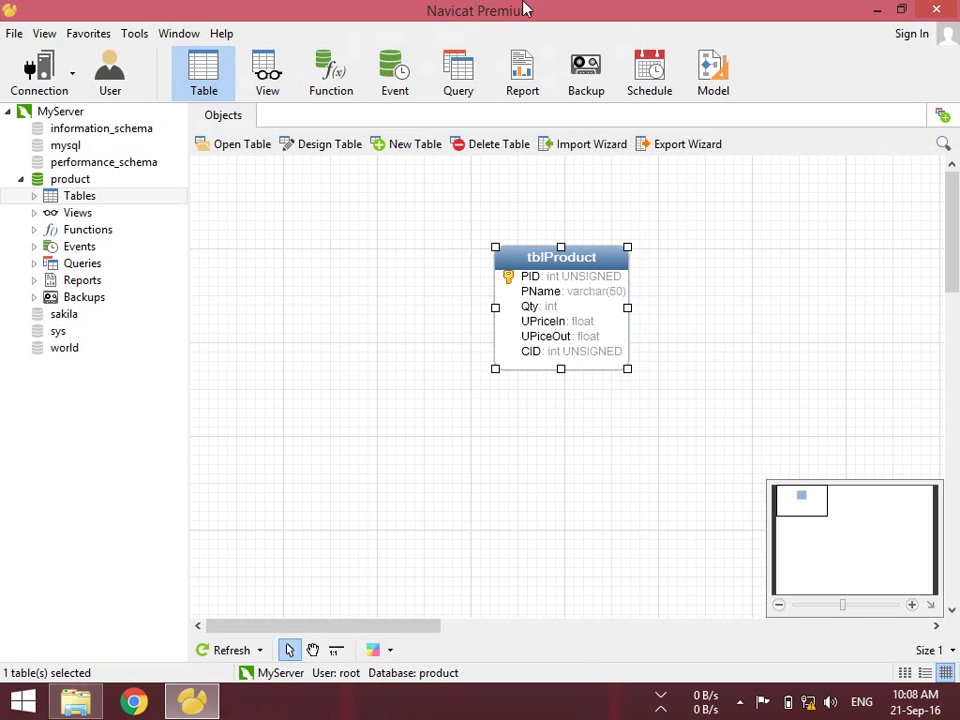
Dismiss the charms bar, view the server users list, and exit Navicat Premium
{"action": "key", "text": "super+c"}
{"action": "key", "text": "Escape"}
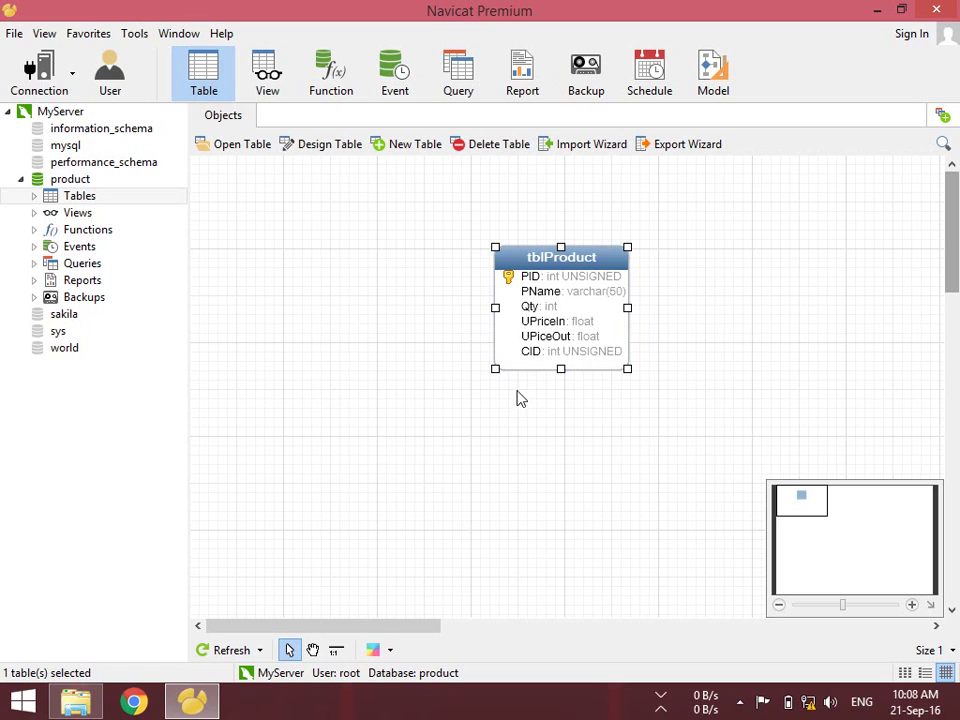
{"action": "left_click", "coordinate": [394, 242]}
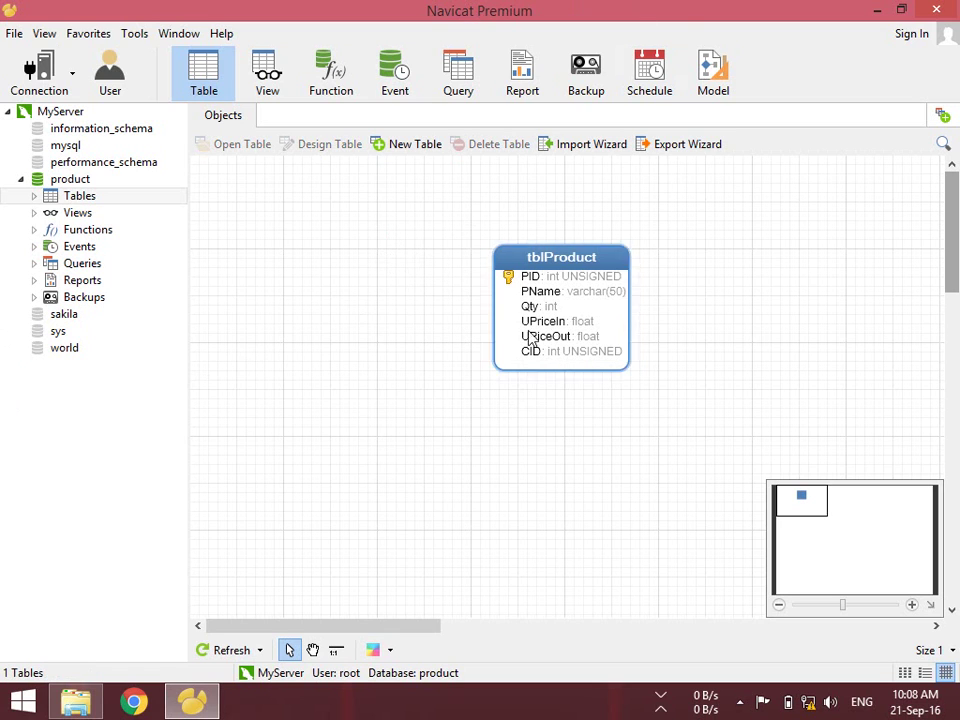
{"action": "left_click", "coordinate": [124, 91]}
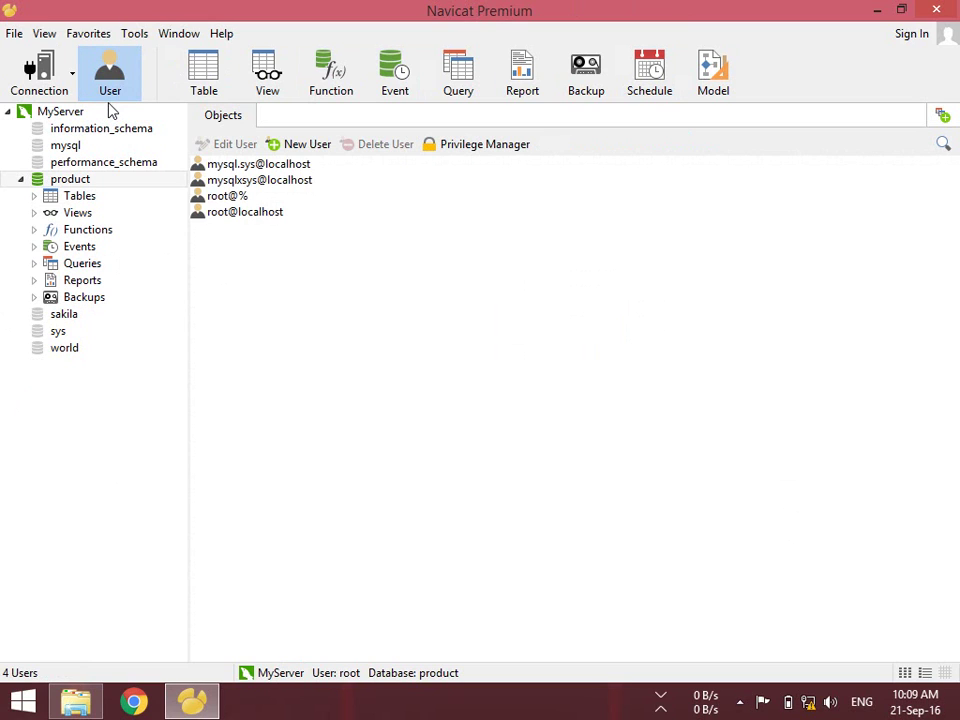
{"action": "left_click", "coordinate": [940, 9]}
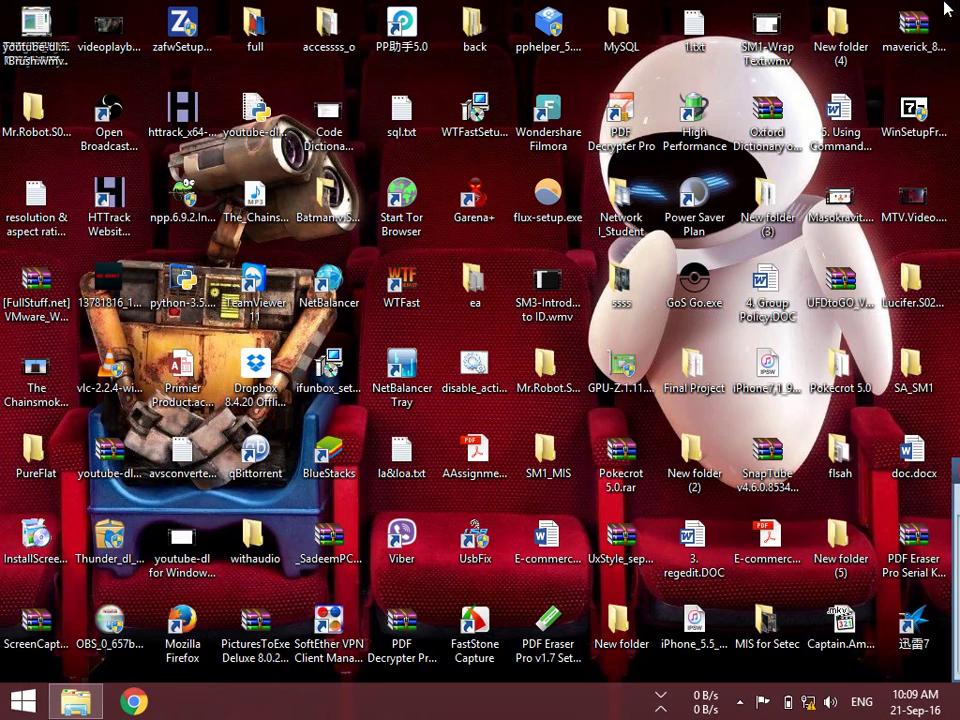